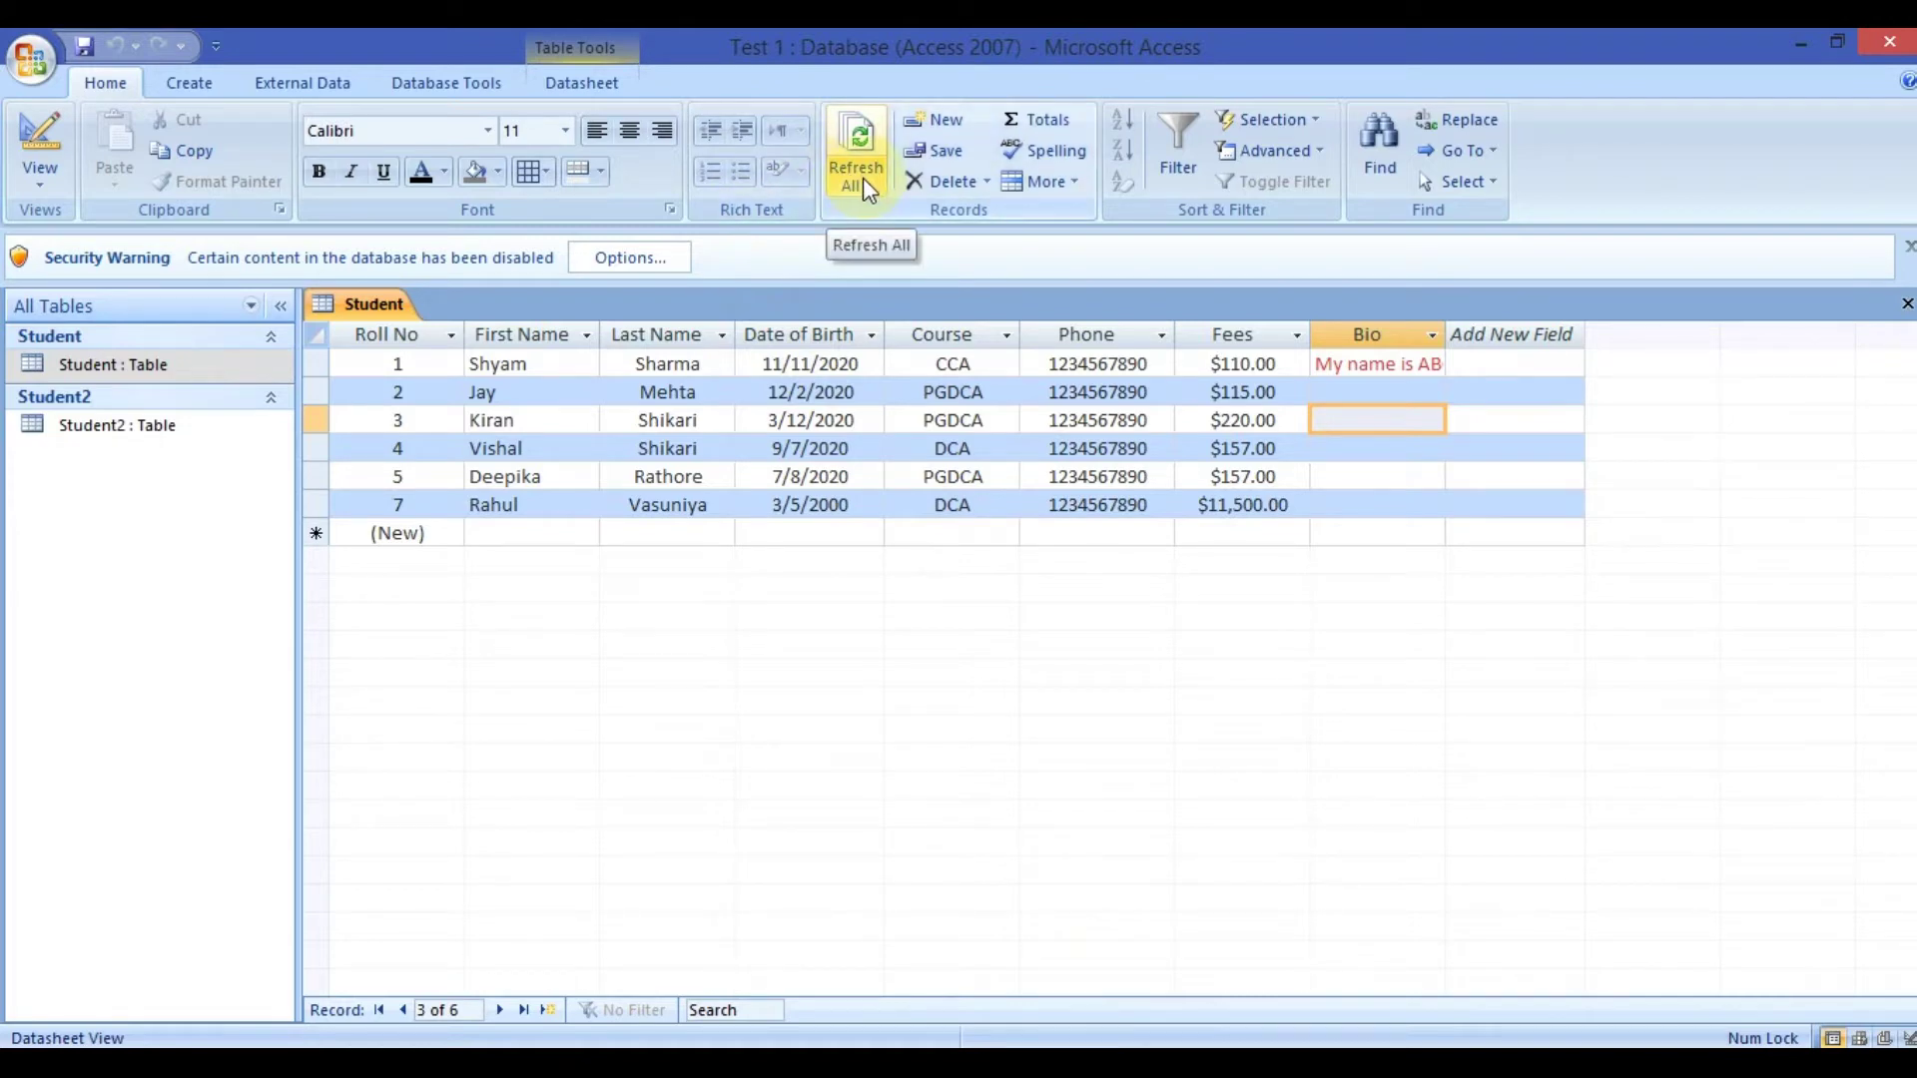
click(191, 81)
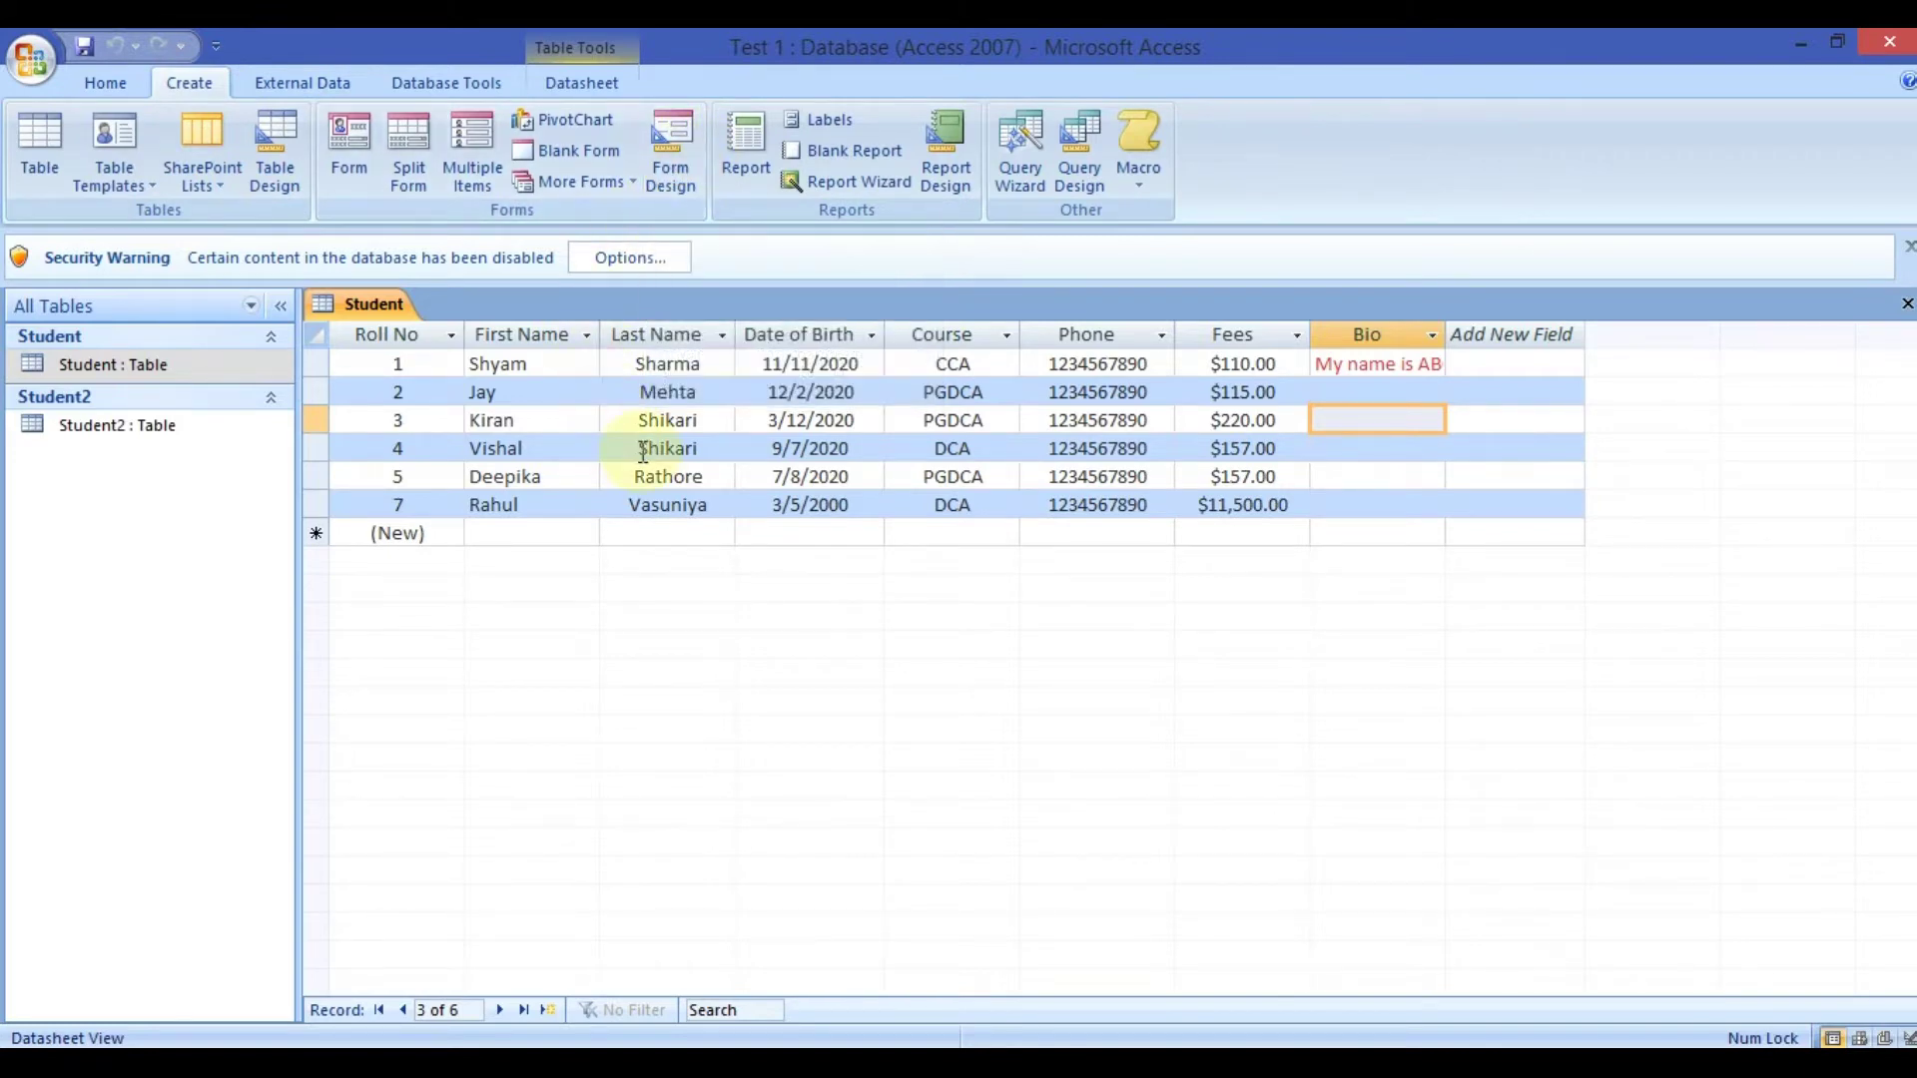
scroll(643, 154, up, 1)
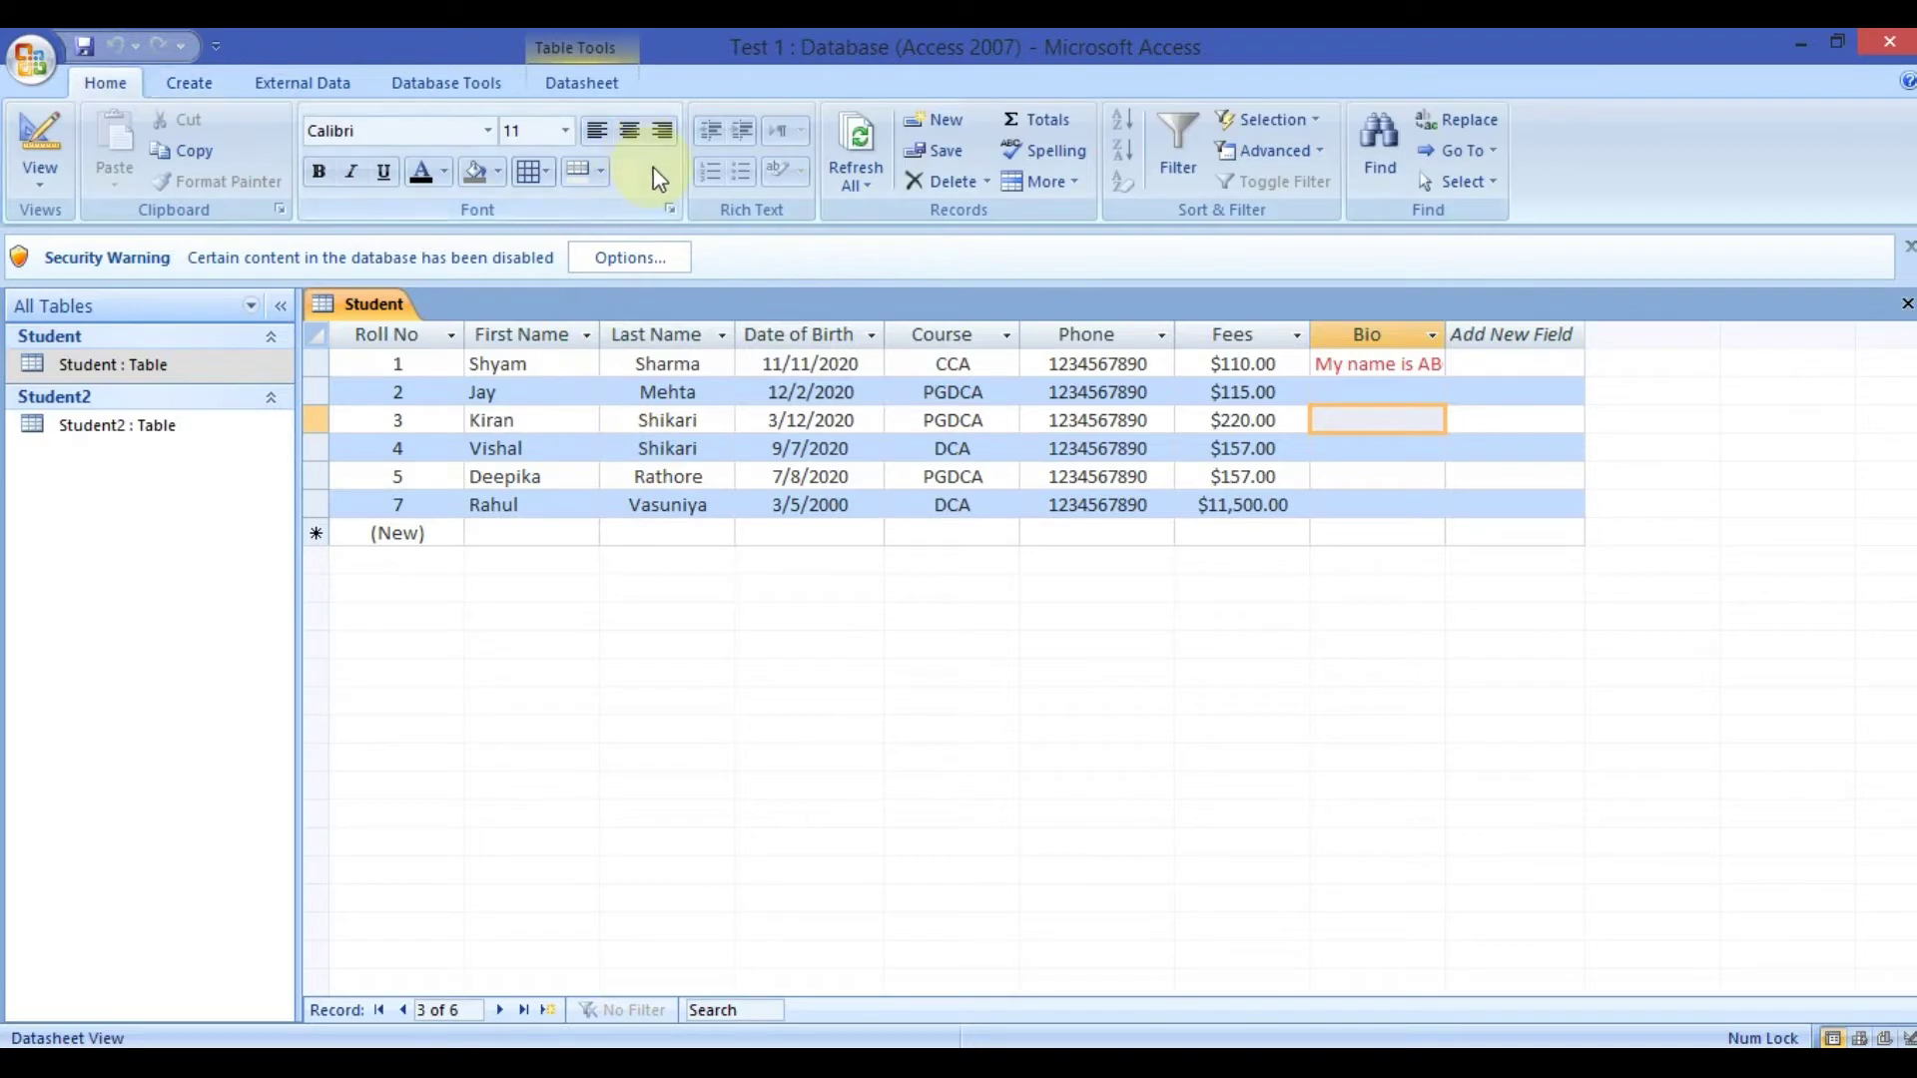
Refresh the records of the Student table twice, using the plain Refresh option rather than Refresh All.
click(861, 180)
click(893, 242)
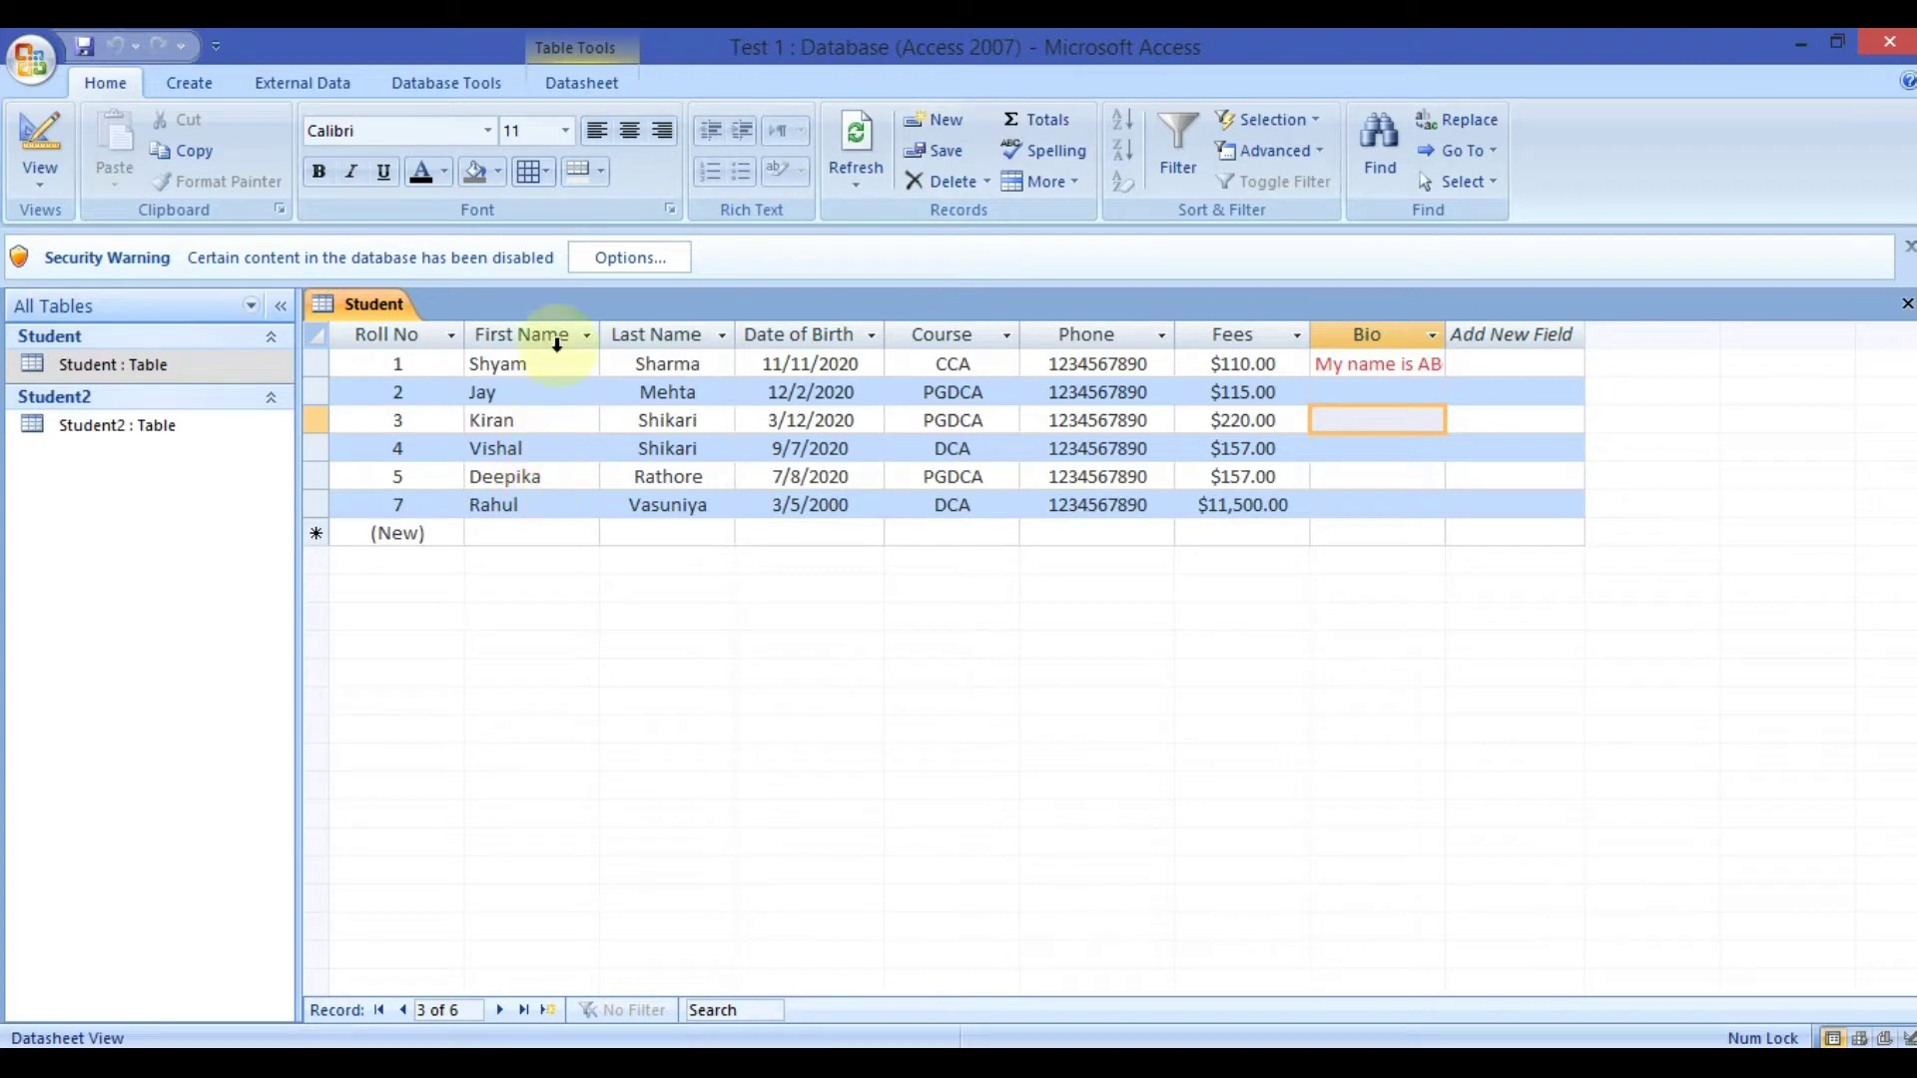
click(872, 184)
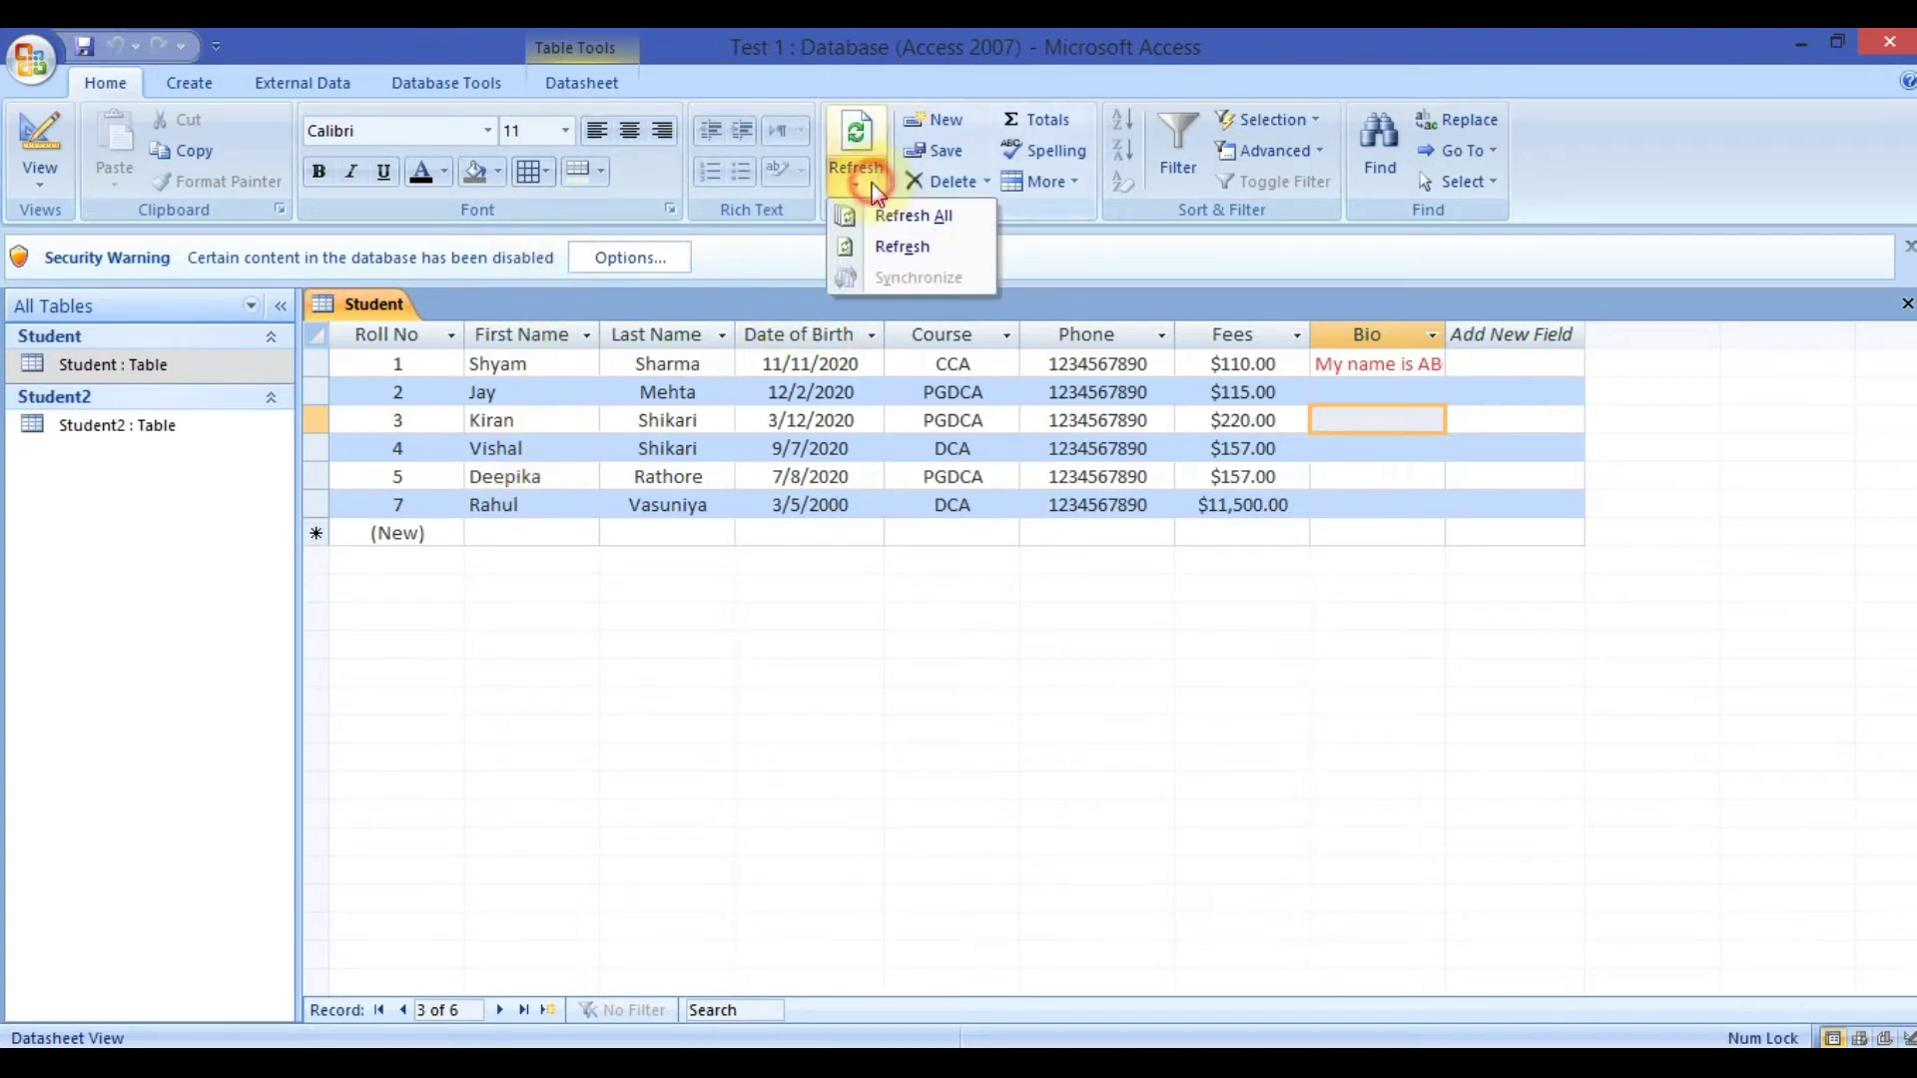
click(901, 243)
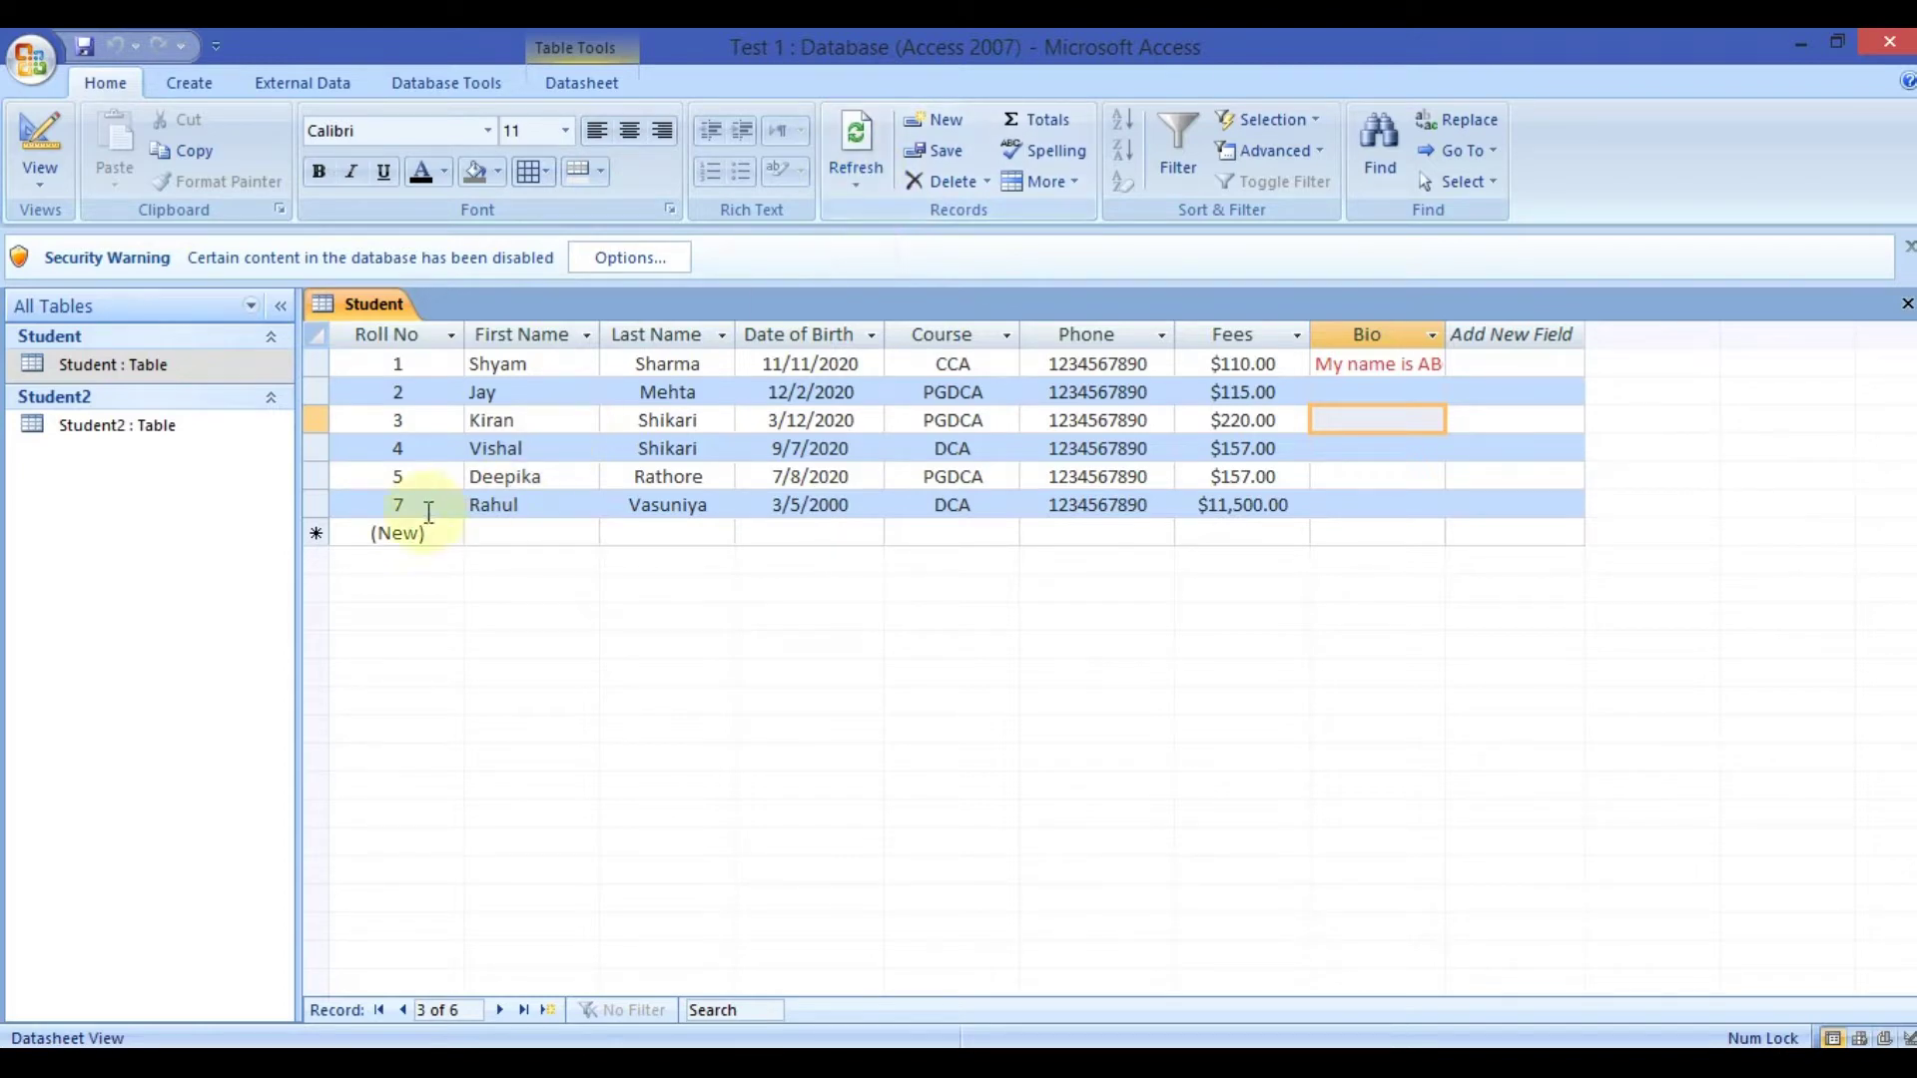
click(856, 183)
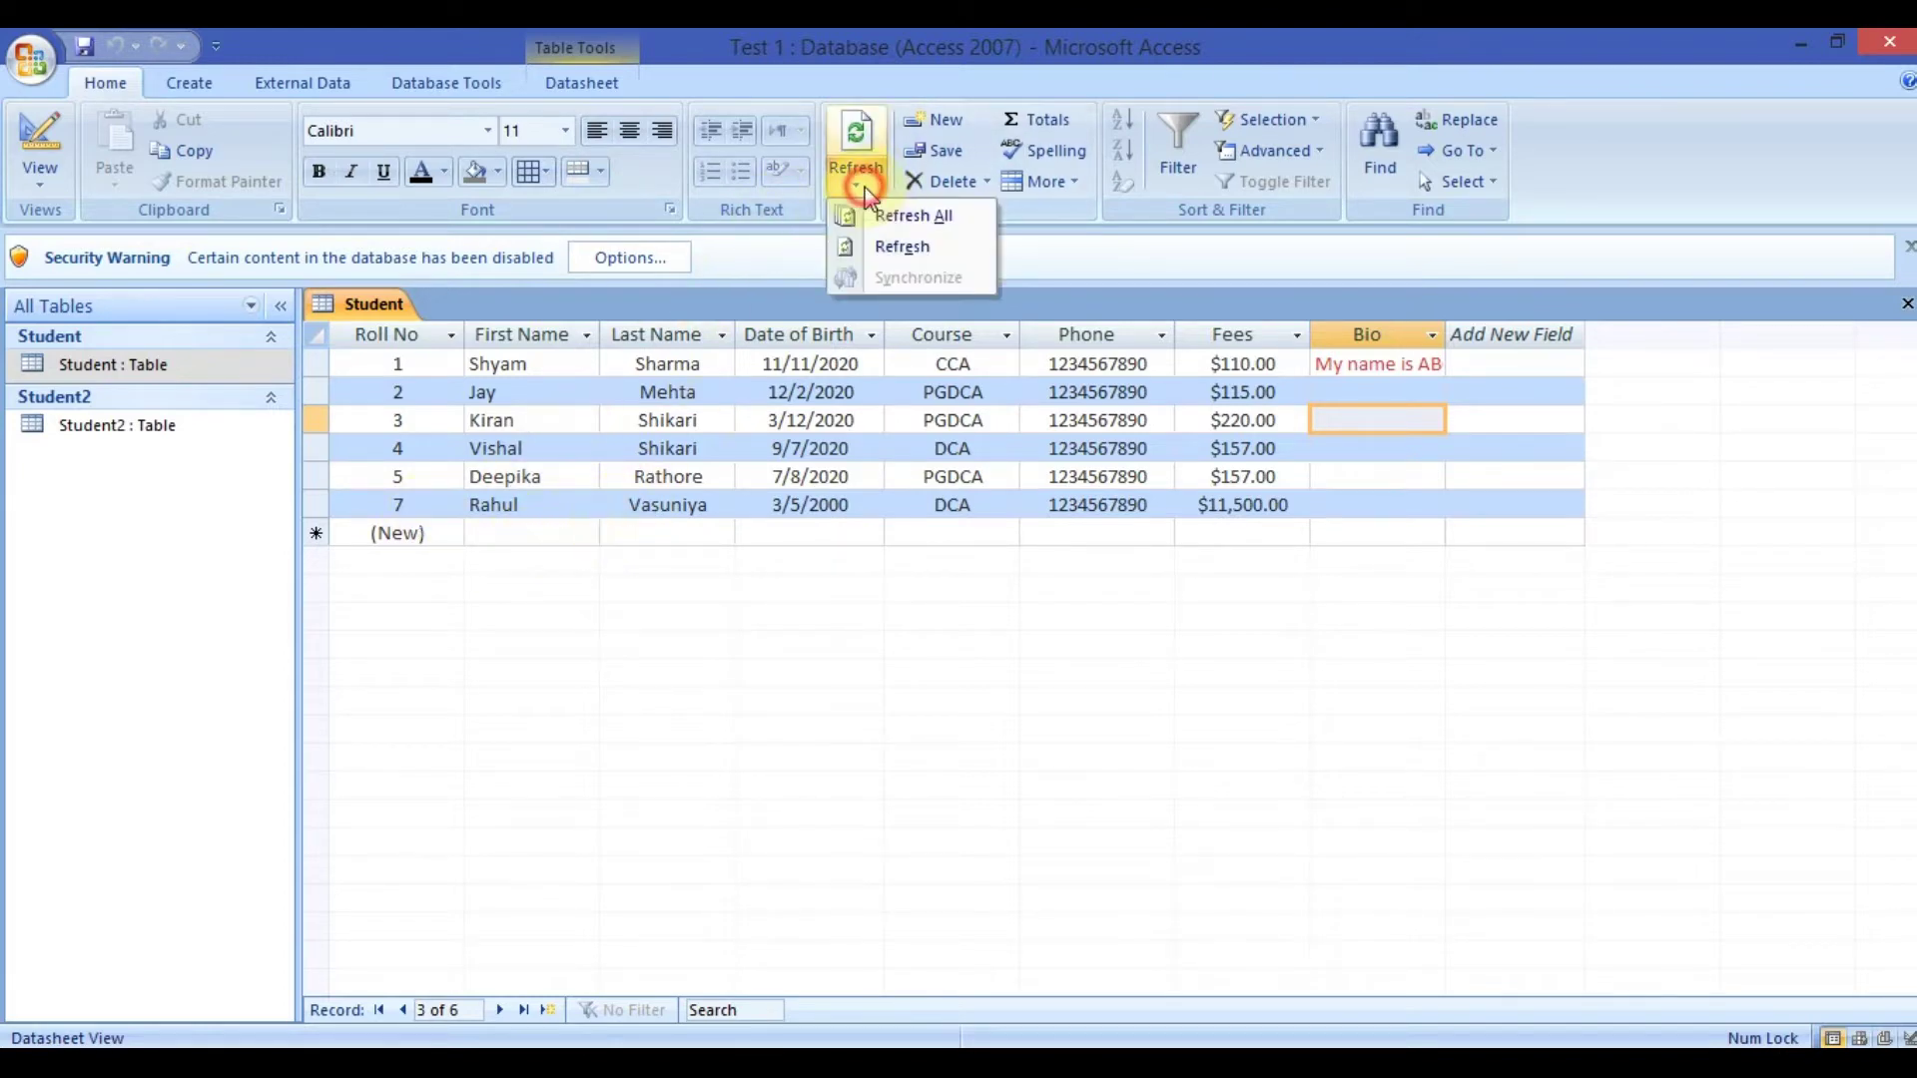
click(697, 454)
click(190, 82)
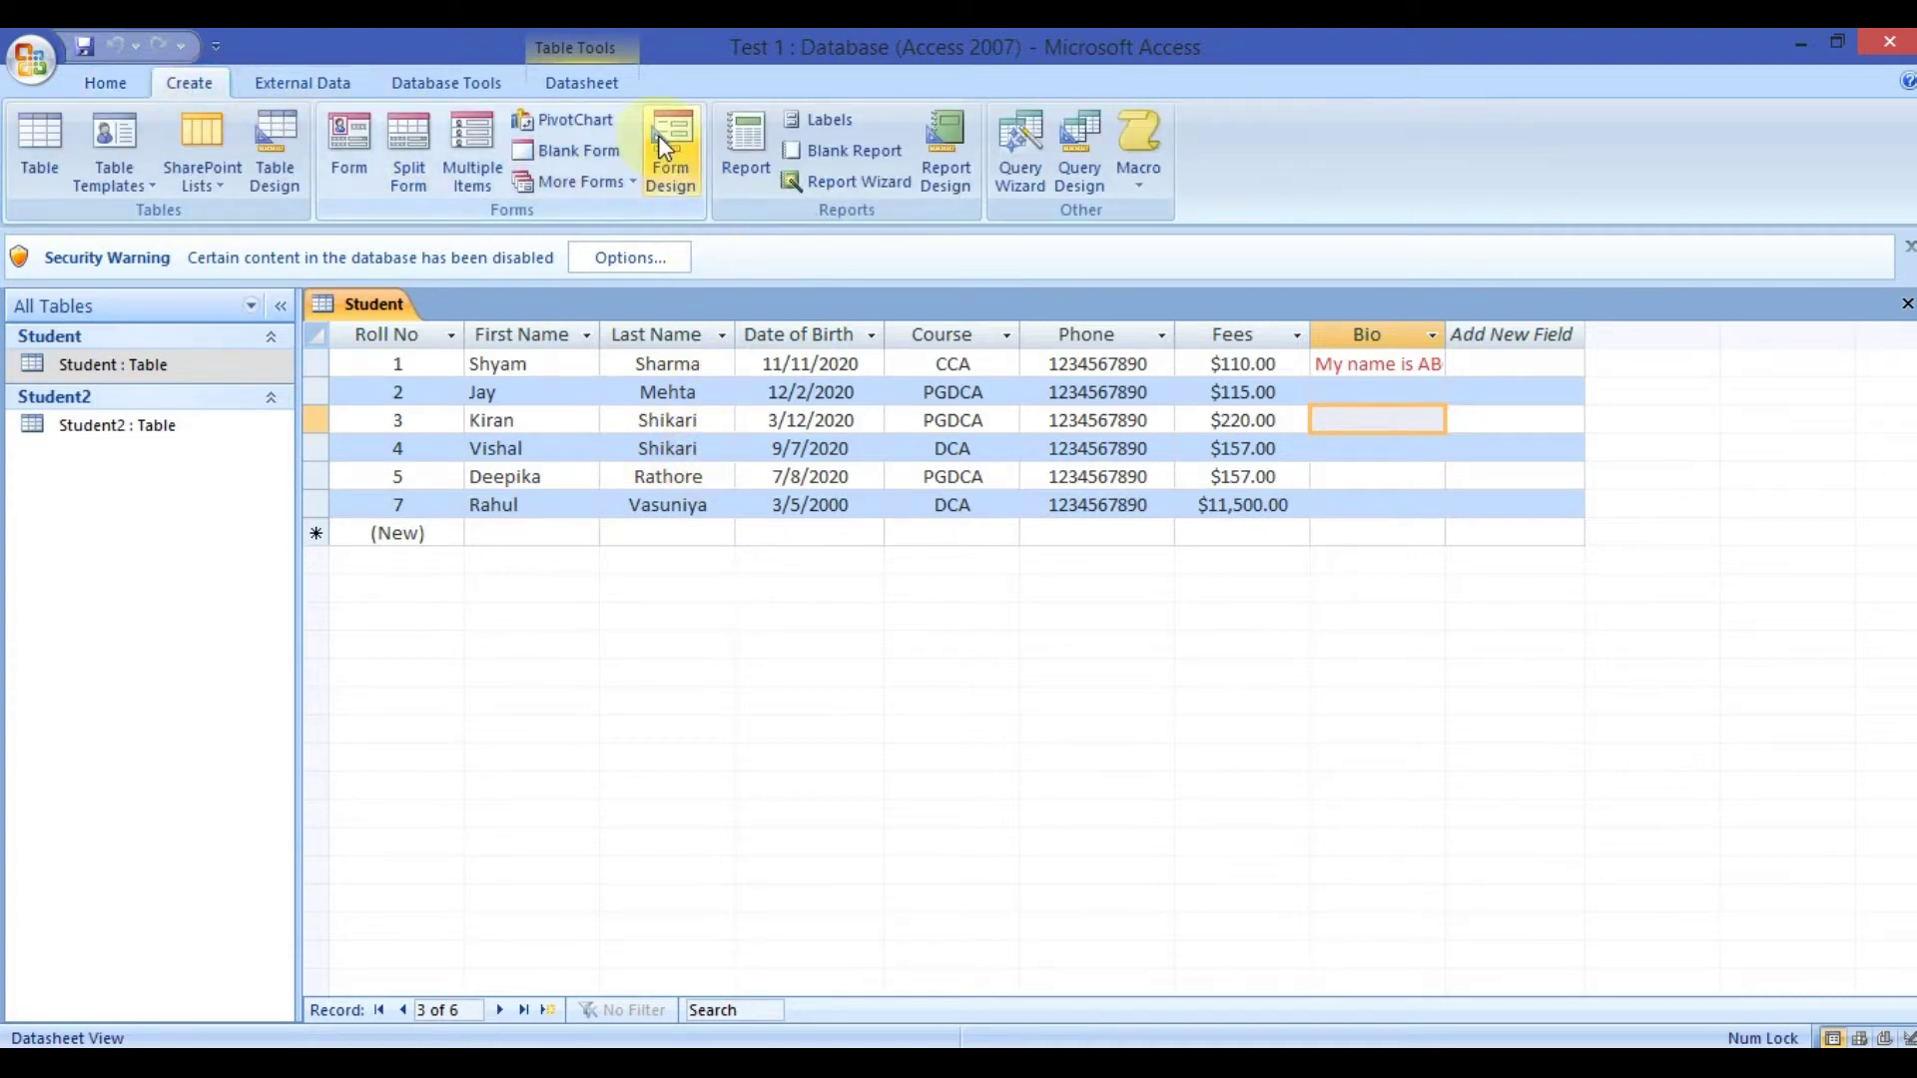
scroll(661, 135, up, 1)
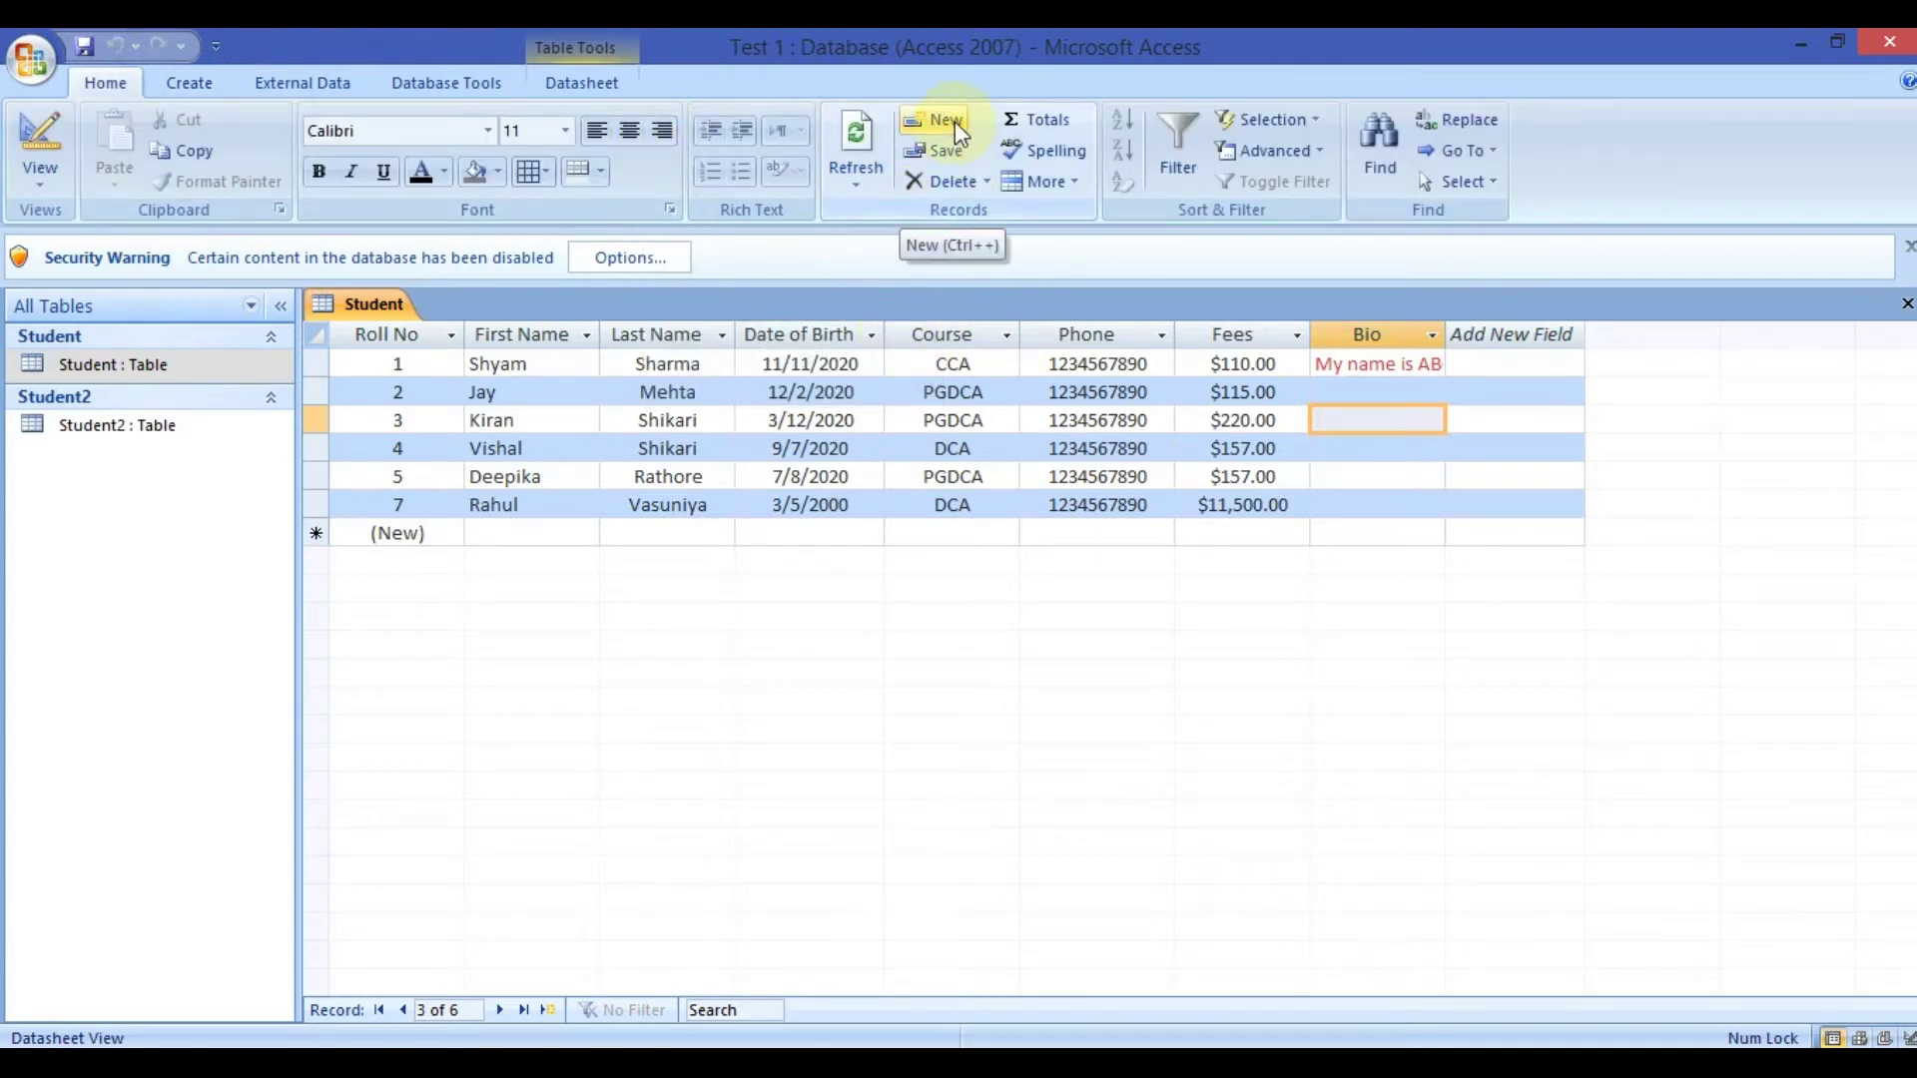
Start a new blank record at the end of the Student table.
click(504, 534)
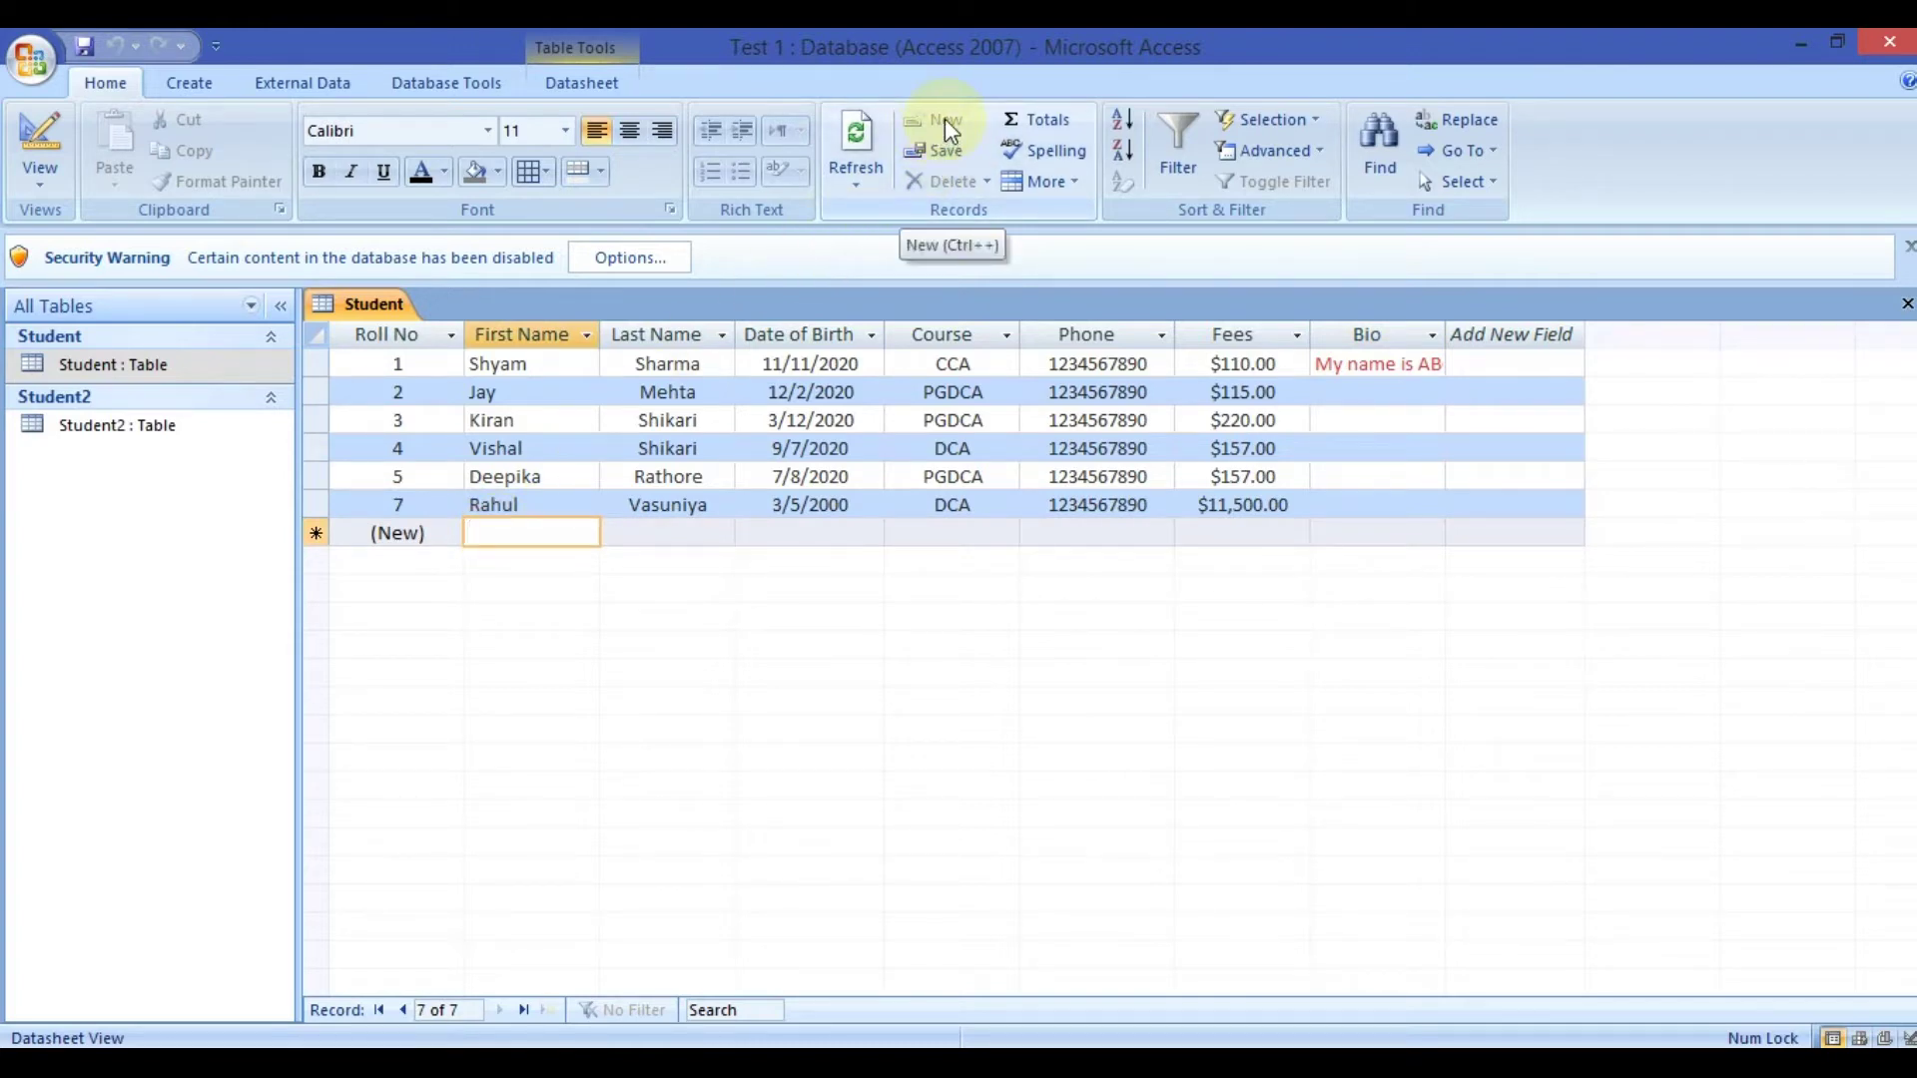
click(648, 496)
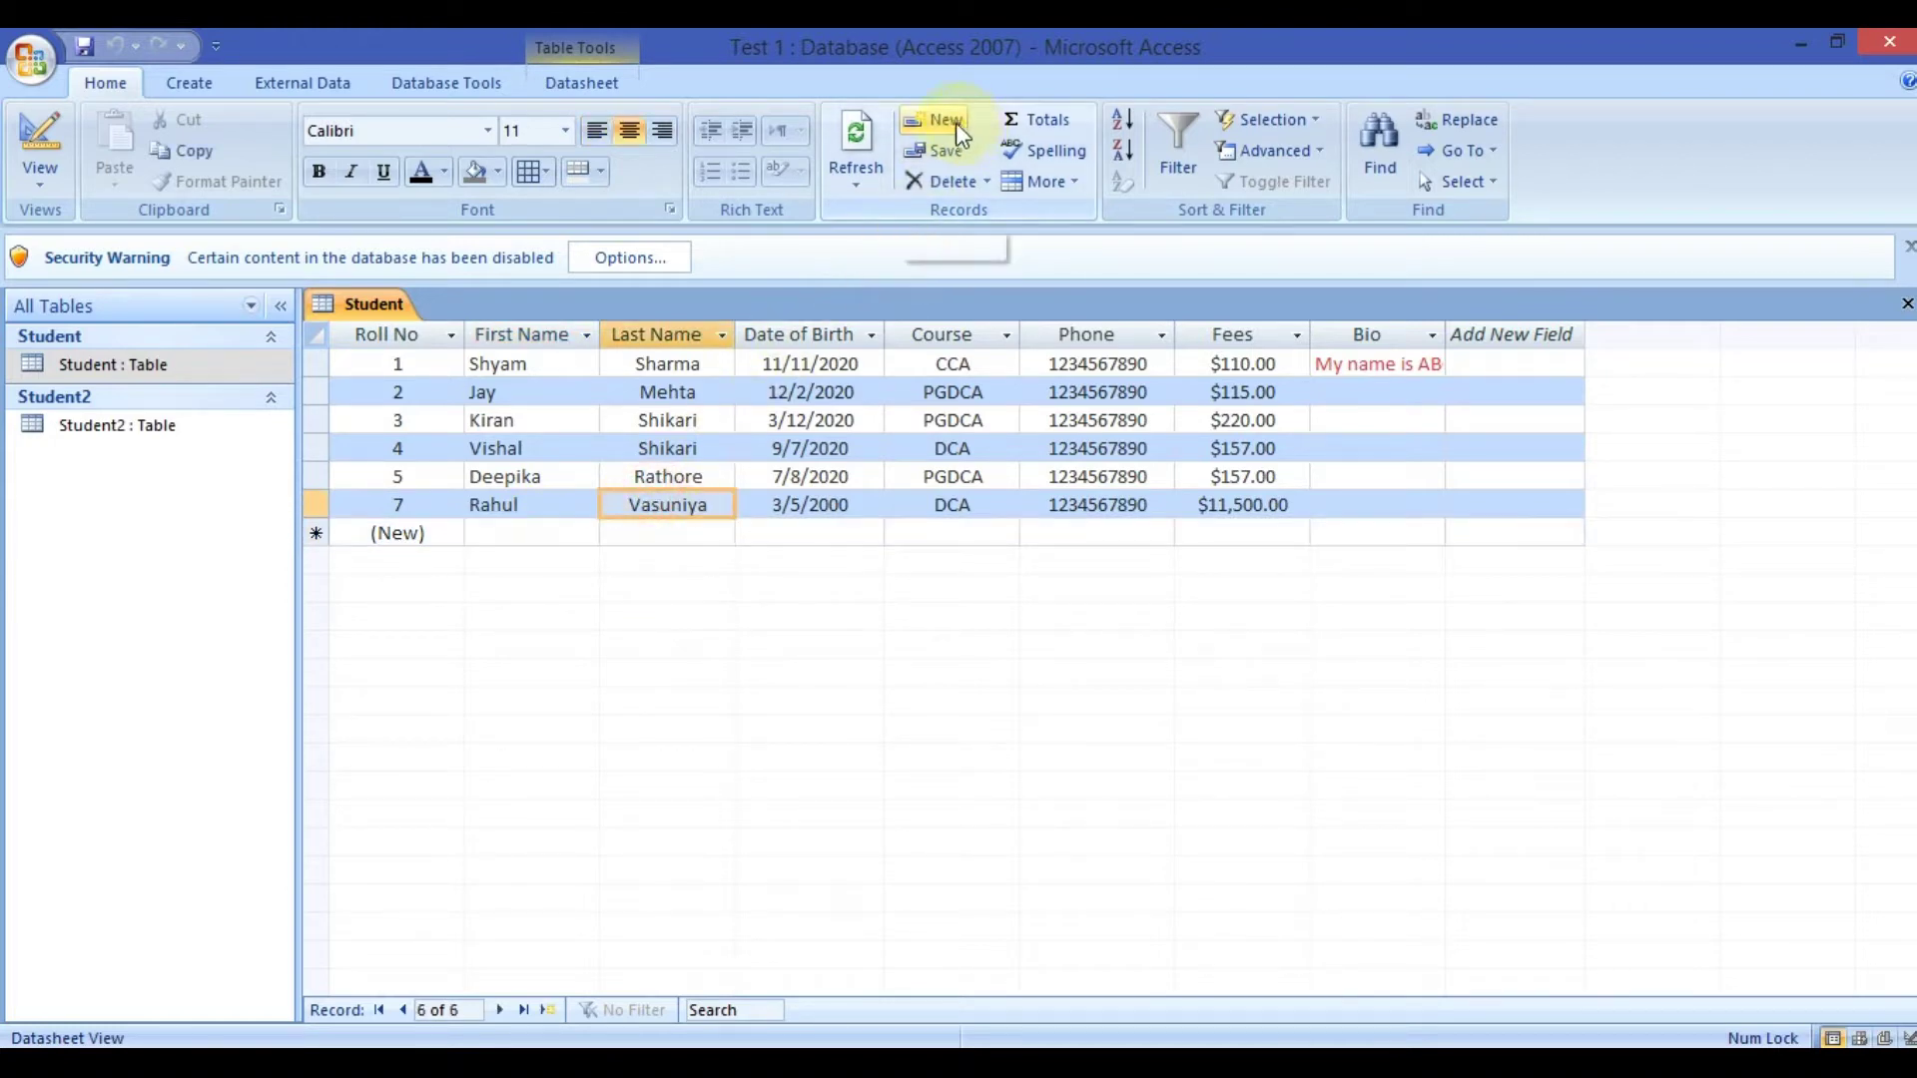
click(955, 123)
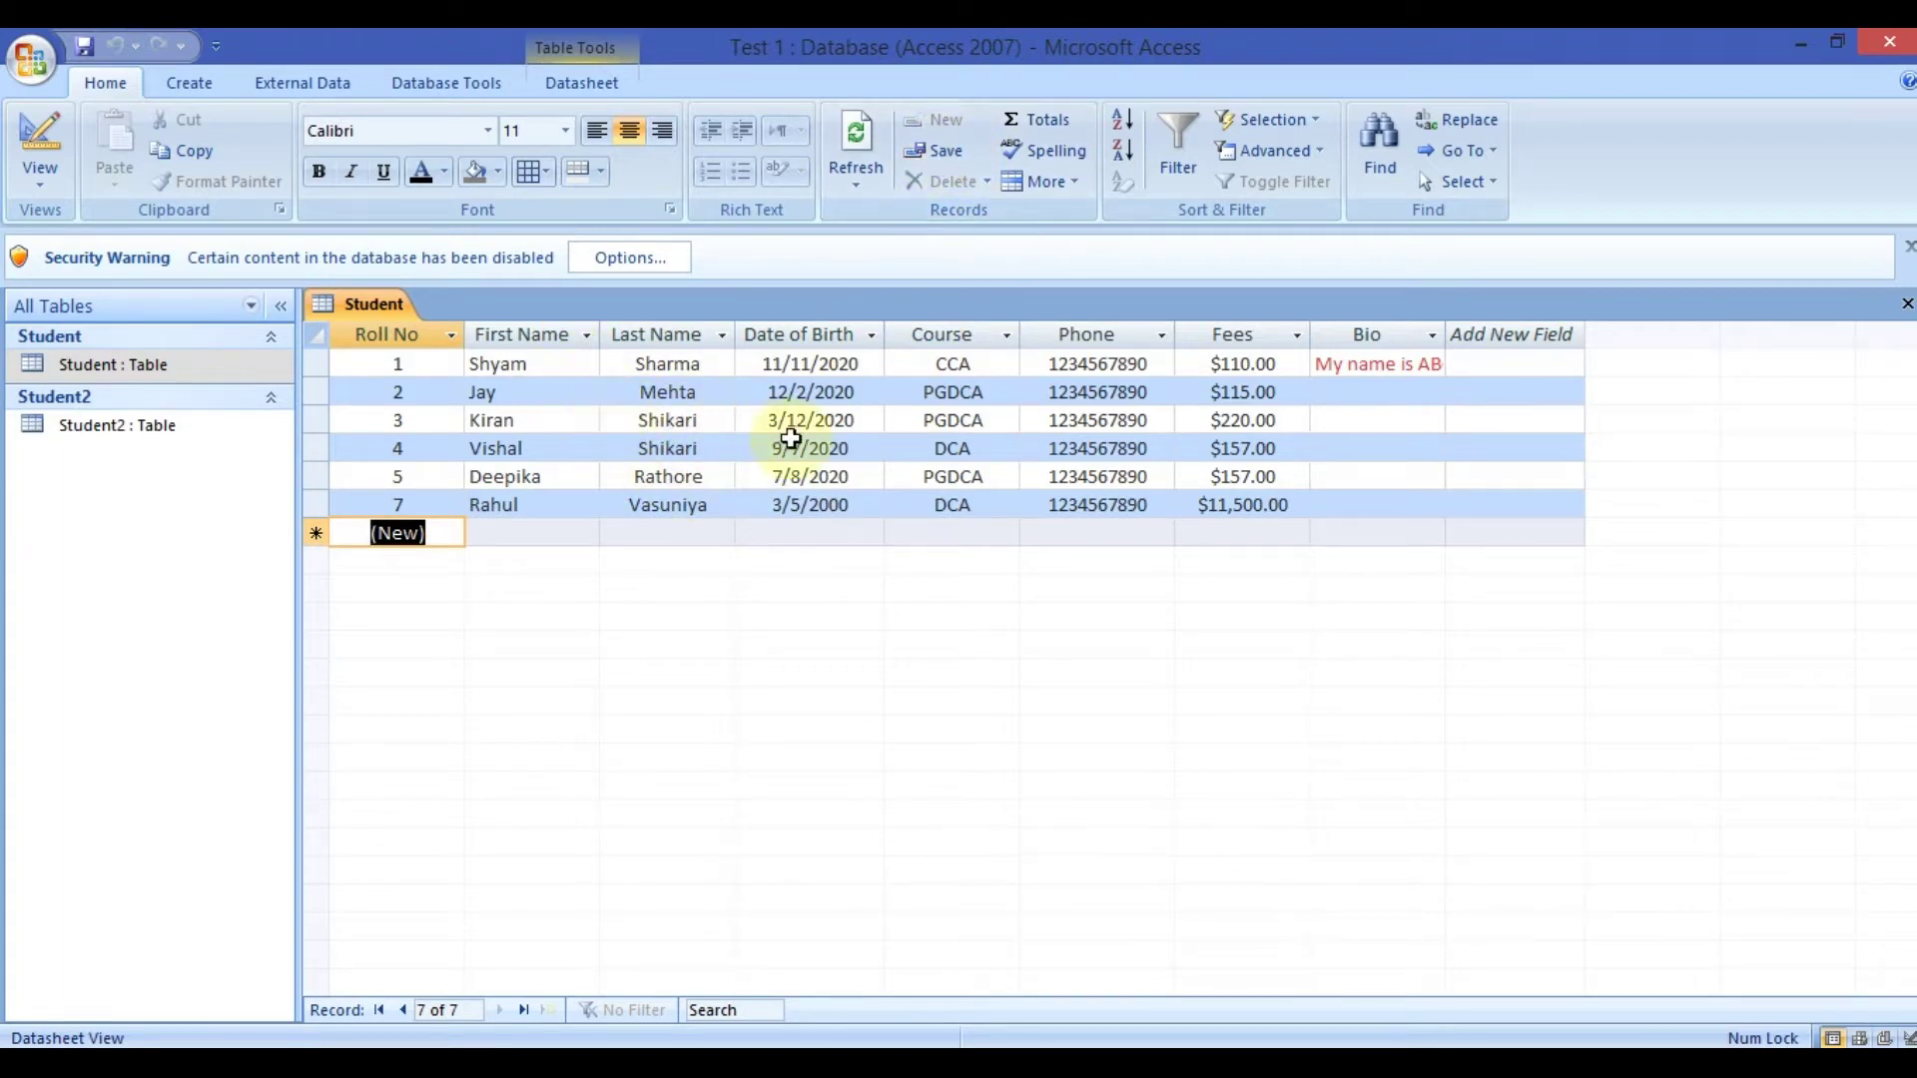
click(14, 64)
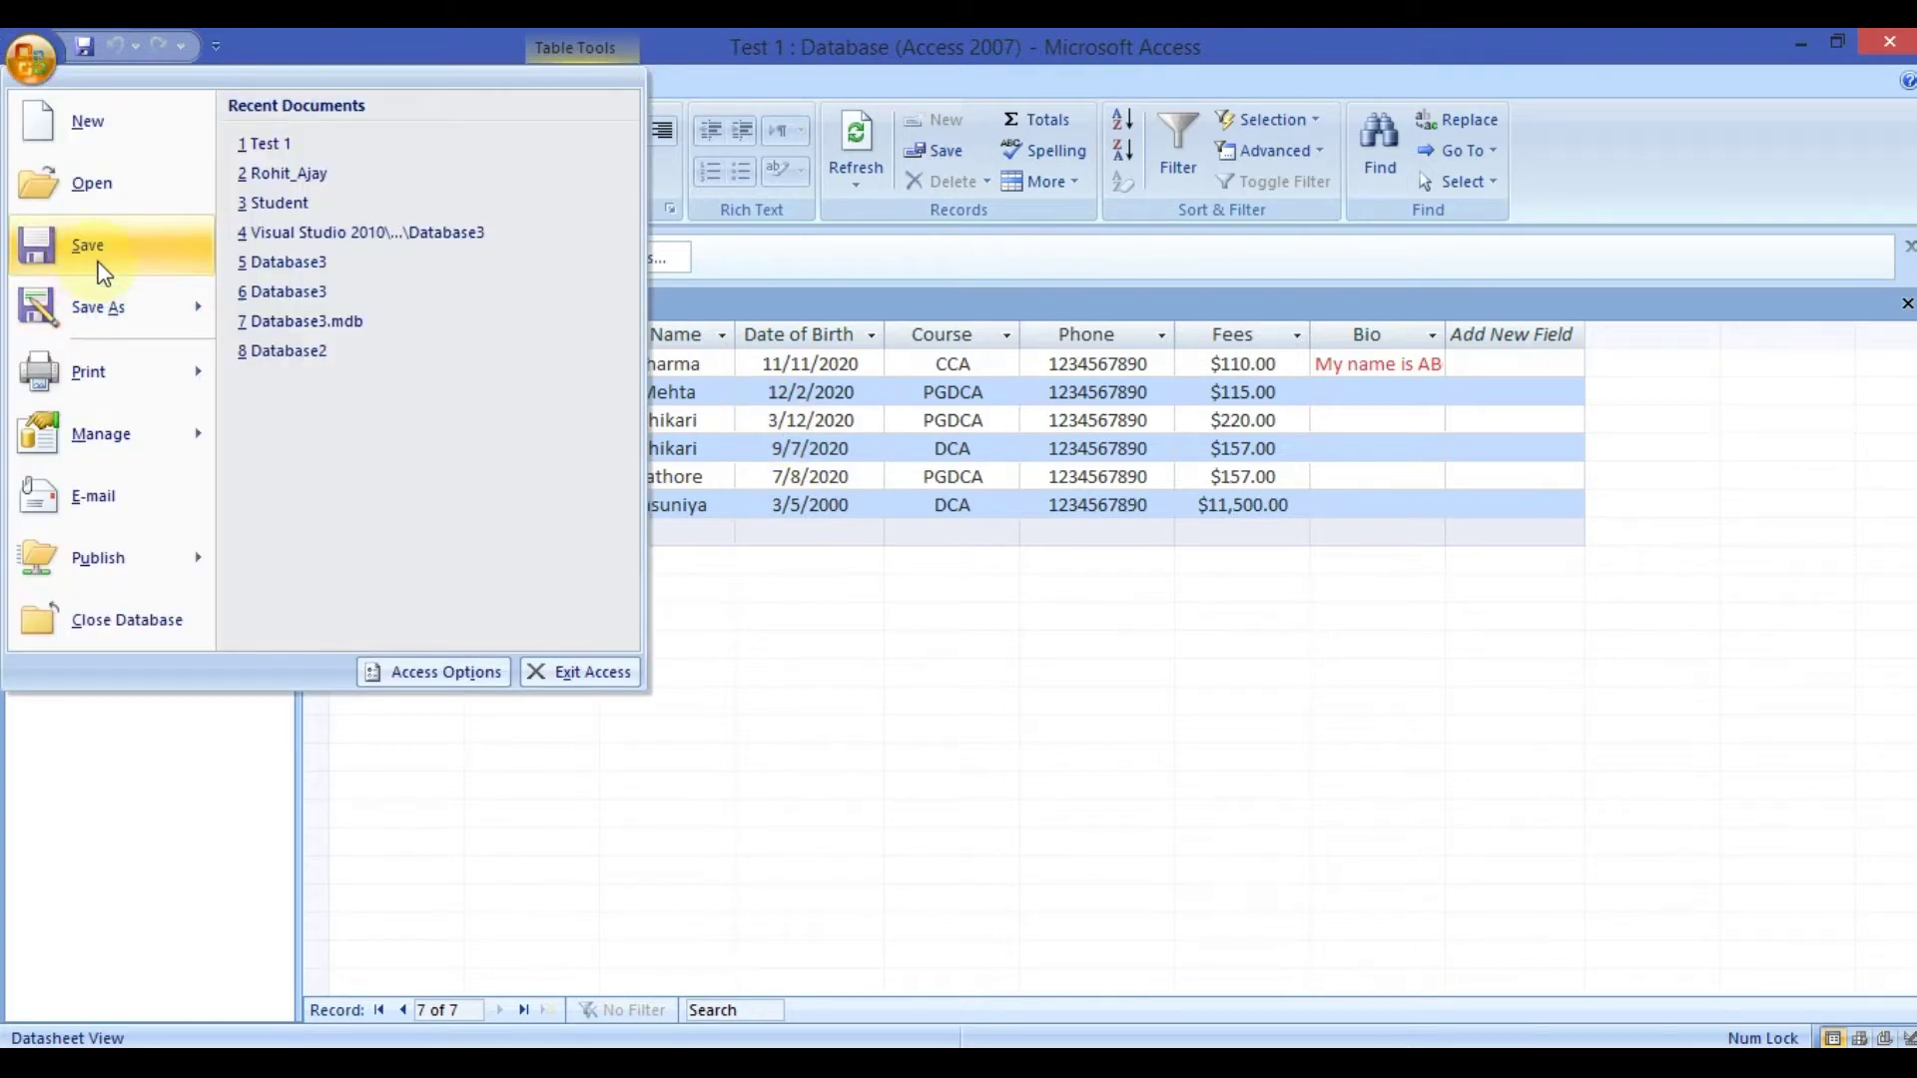
click(774, 419)
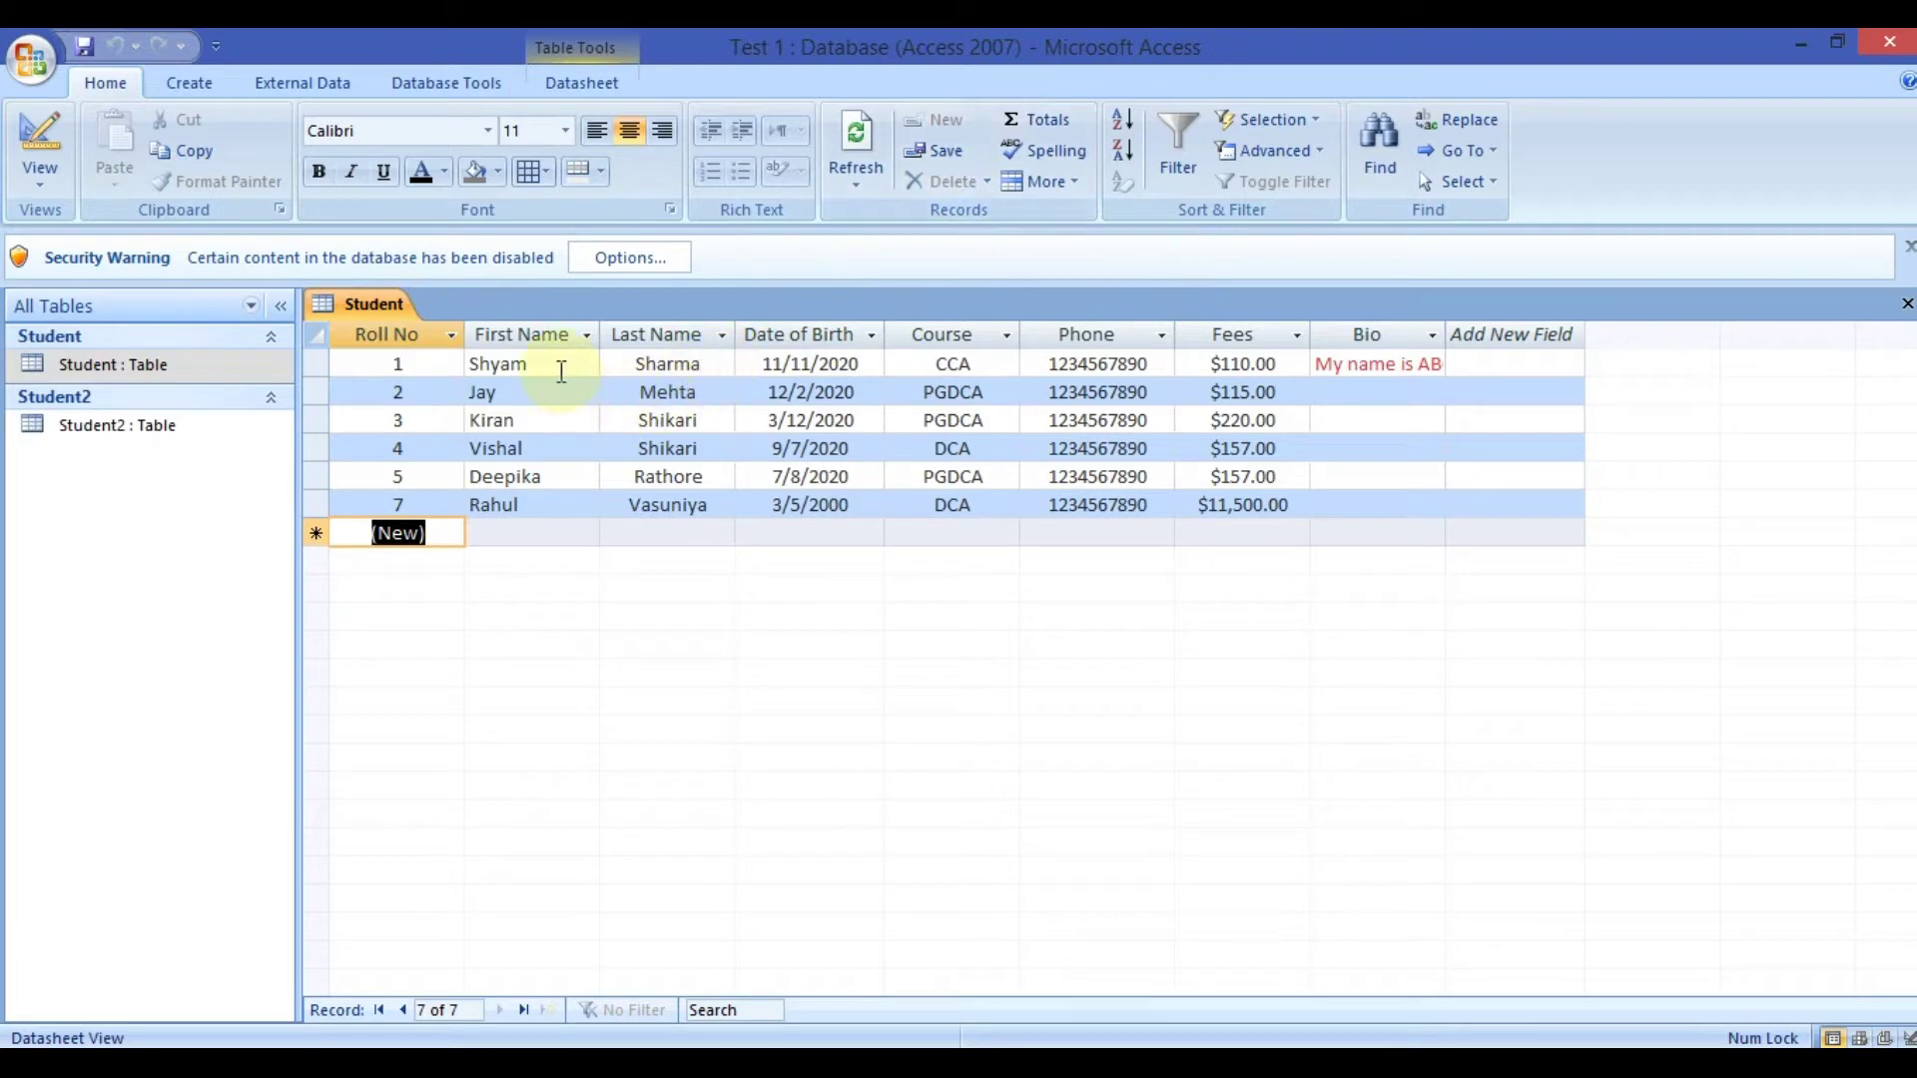
Delete the First Name value in the record with Roll No 1 and undo the deletion.
click(598, 371)
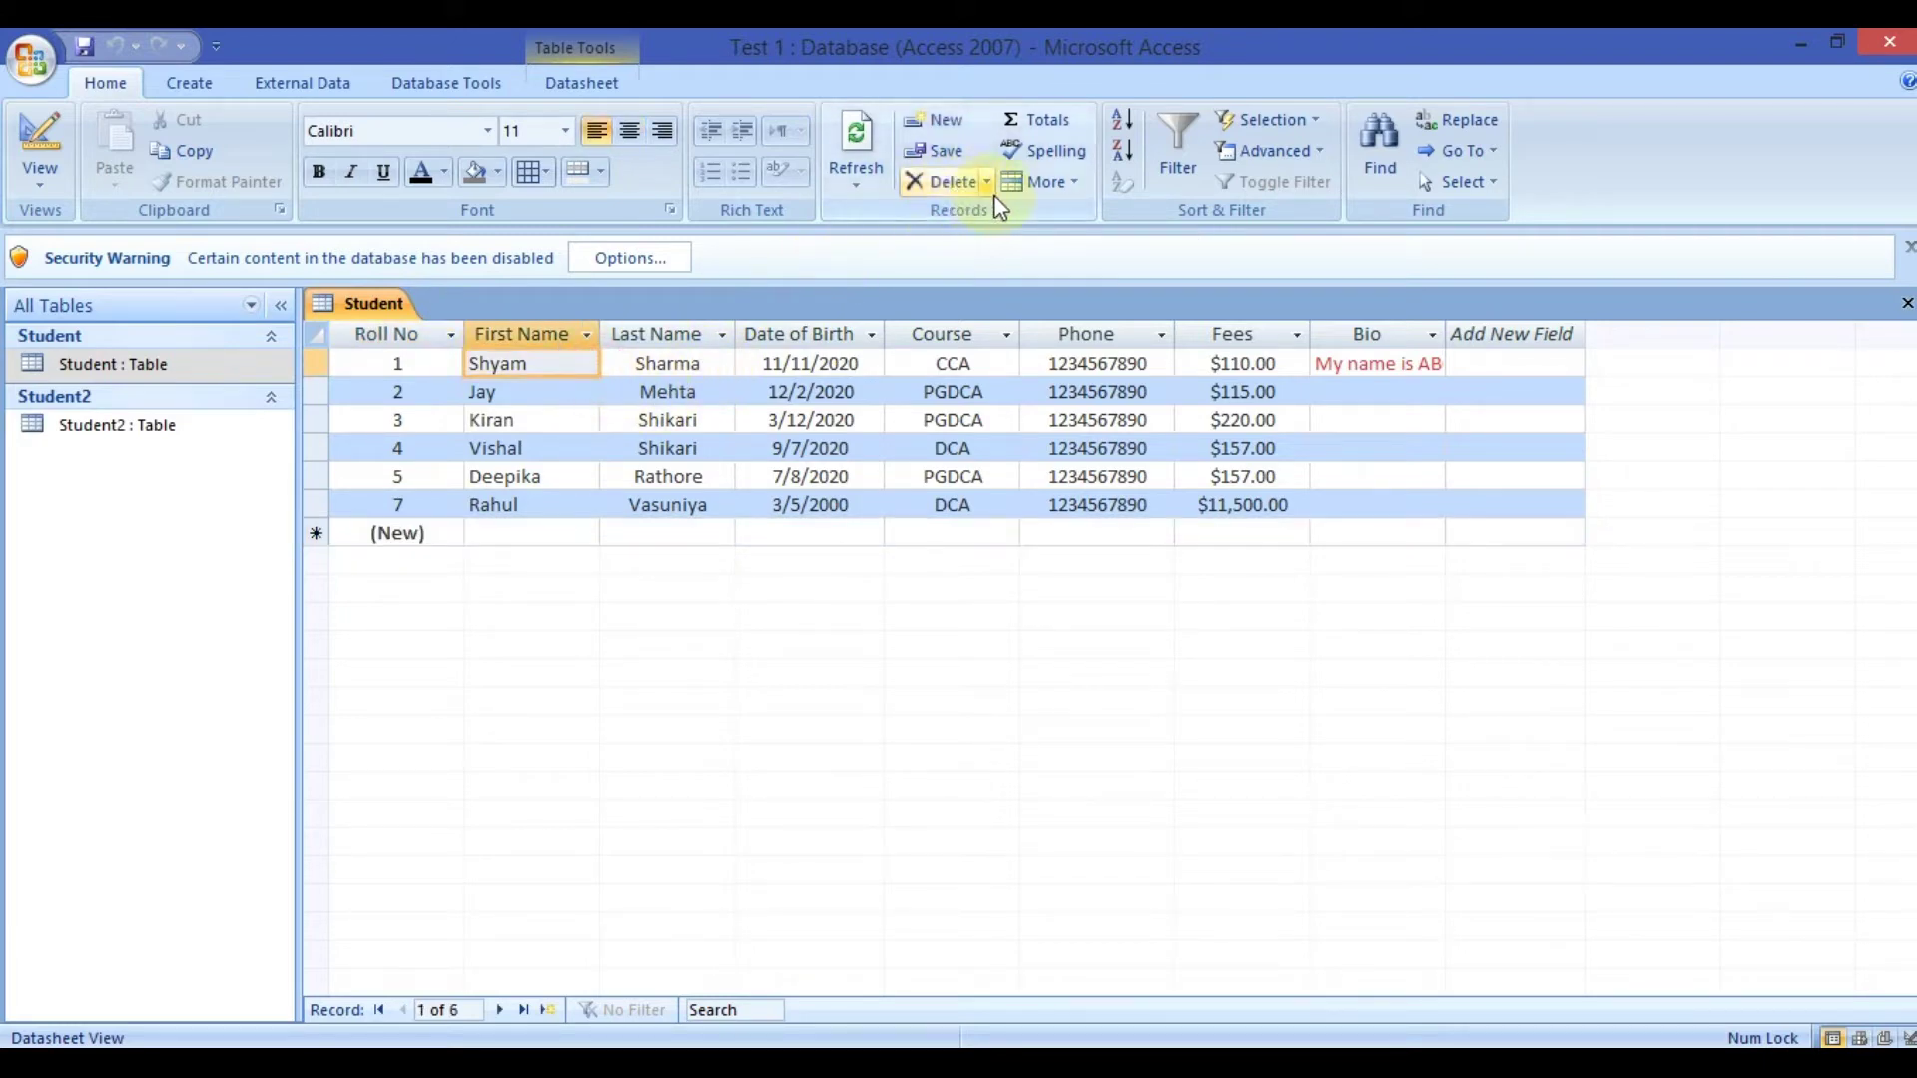
click(986, 180)
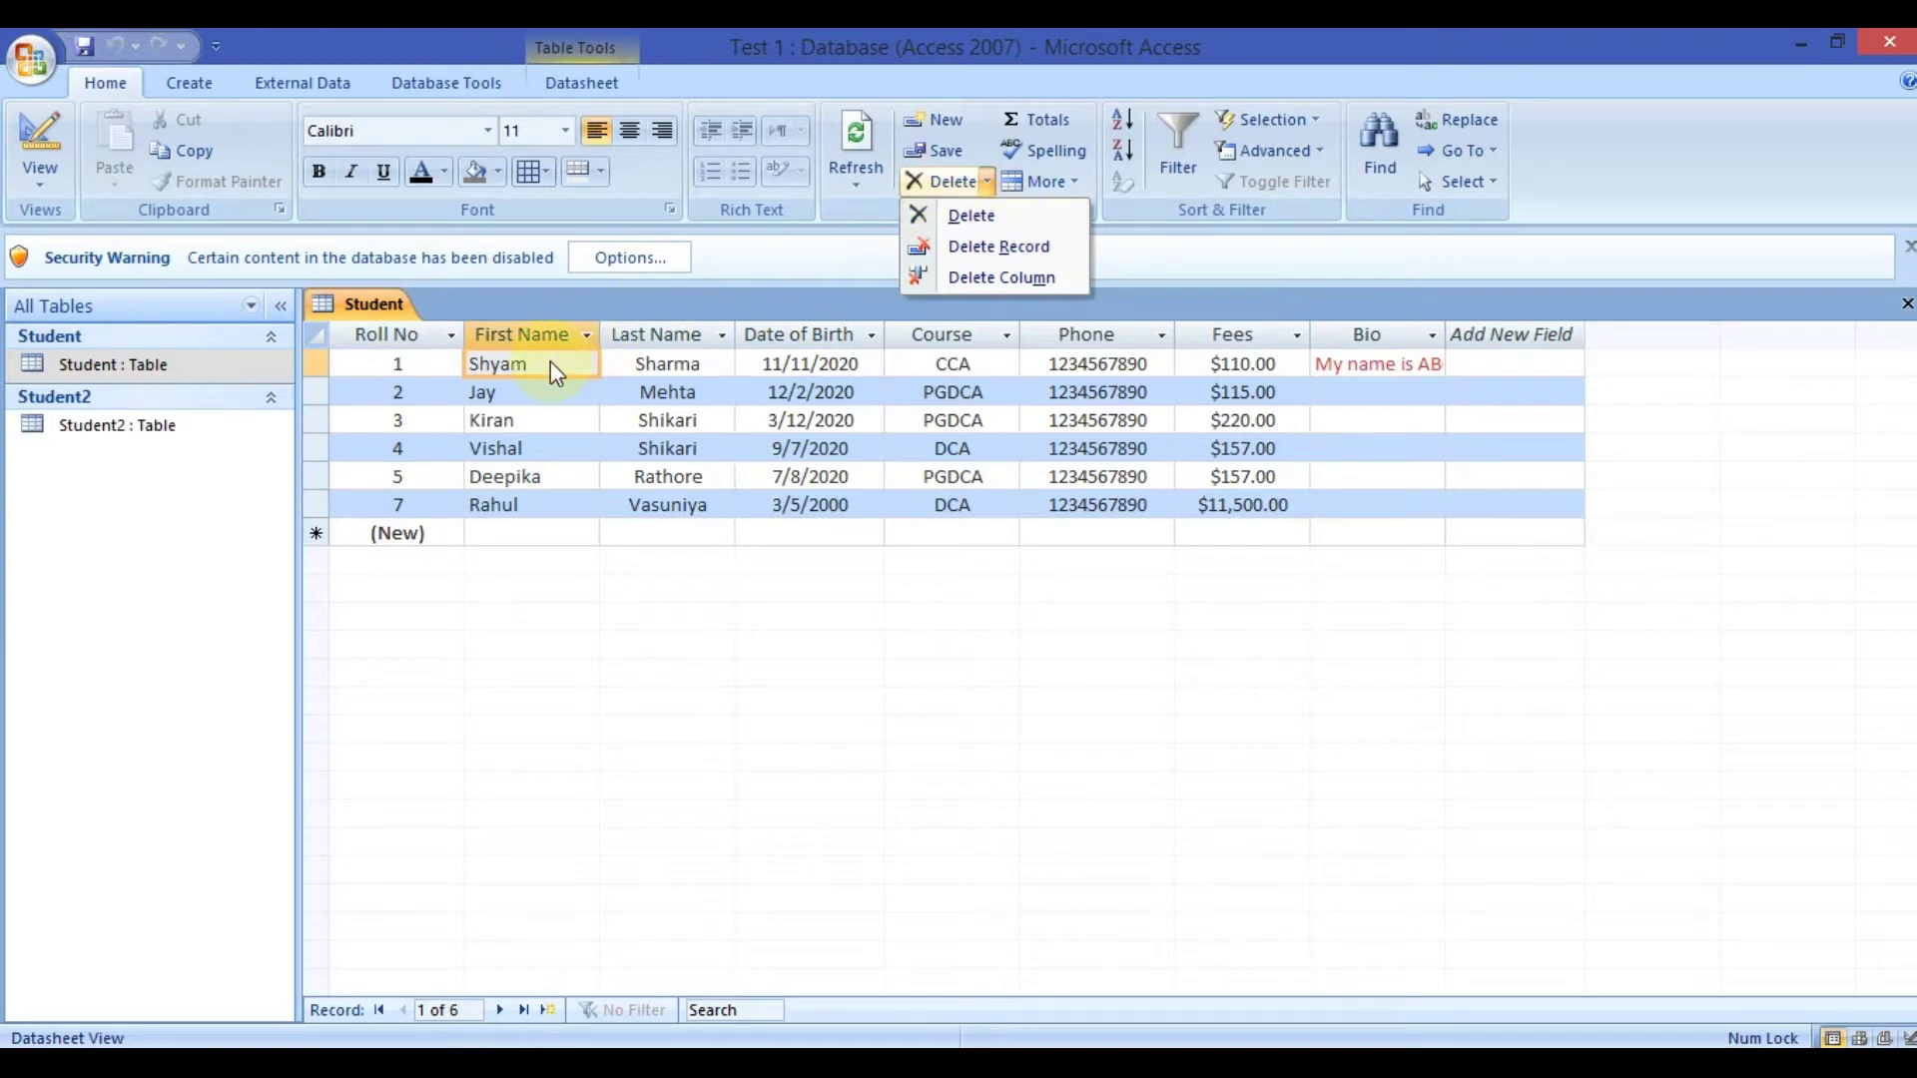
click(929, 216)
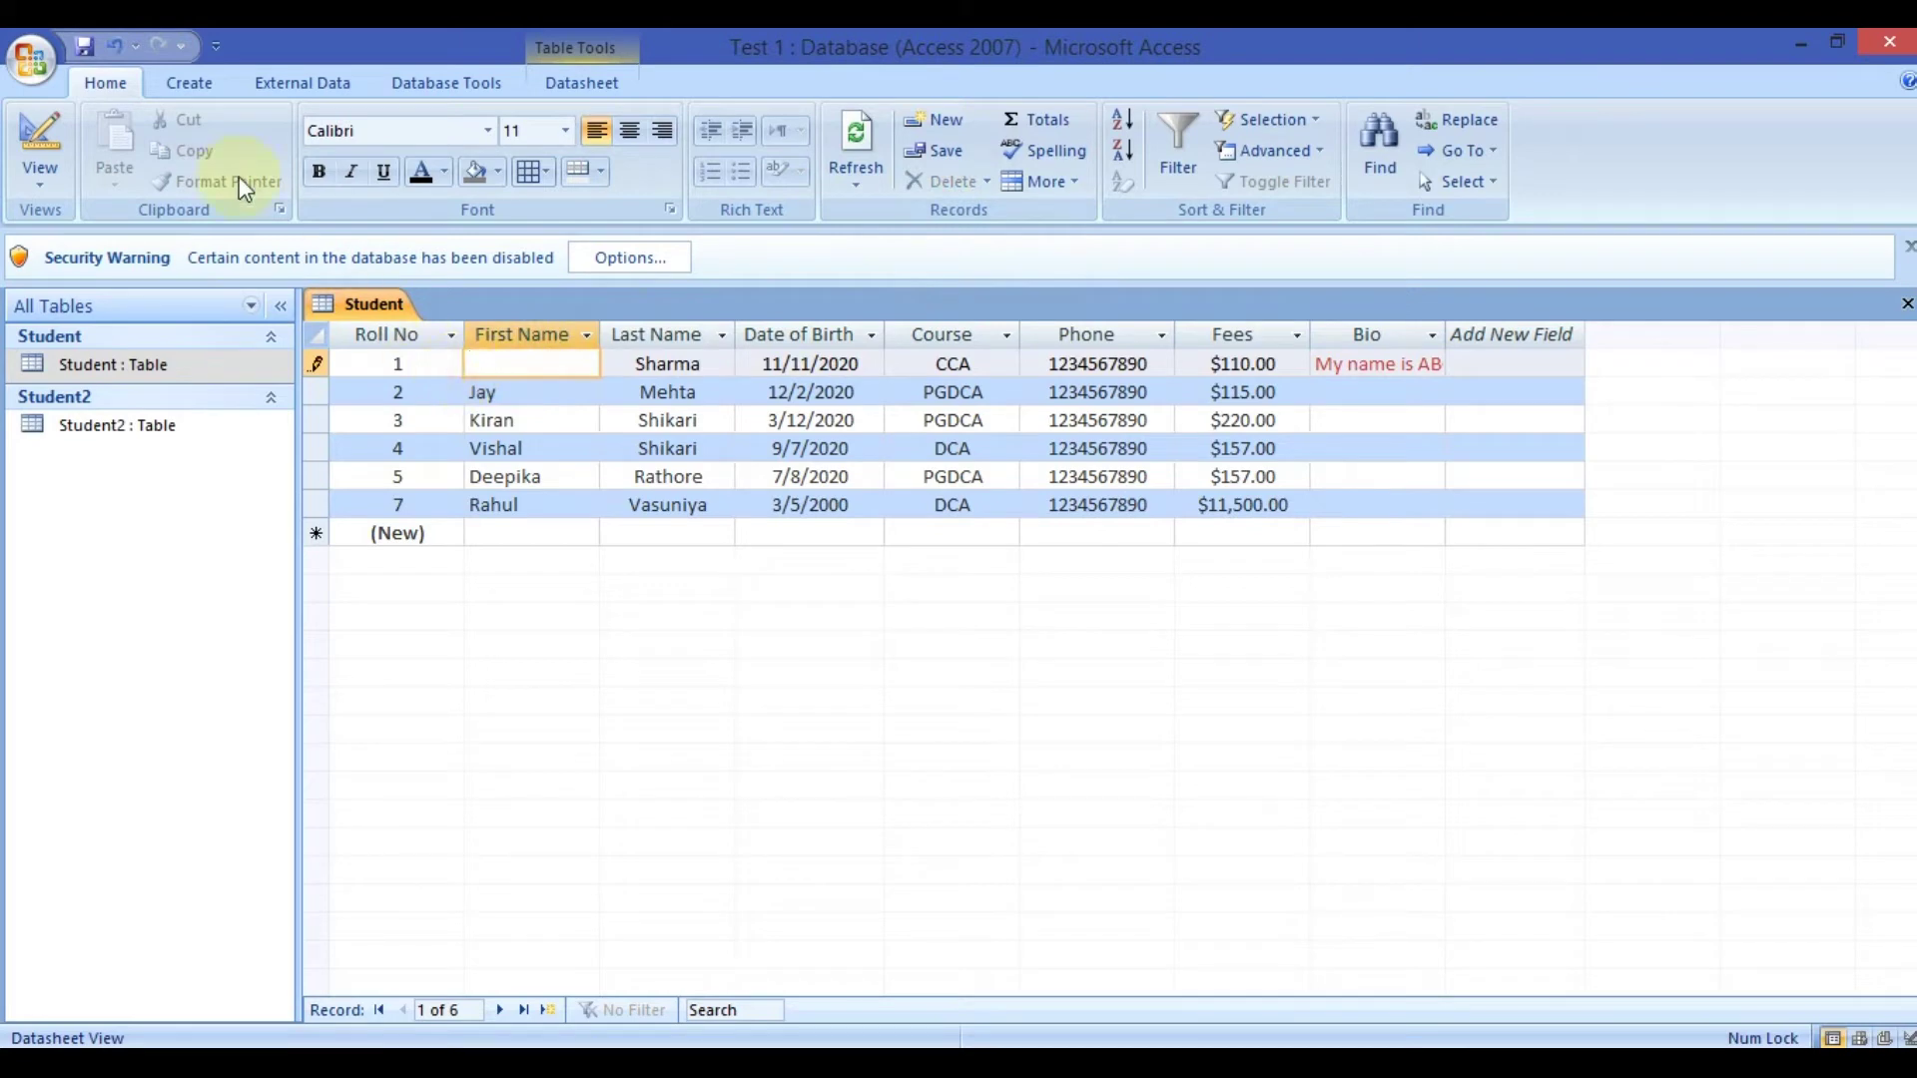
click(116, 47)
click(664, 395)
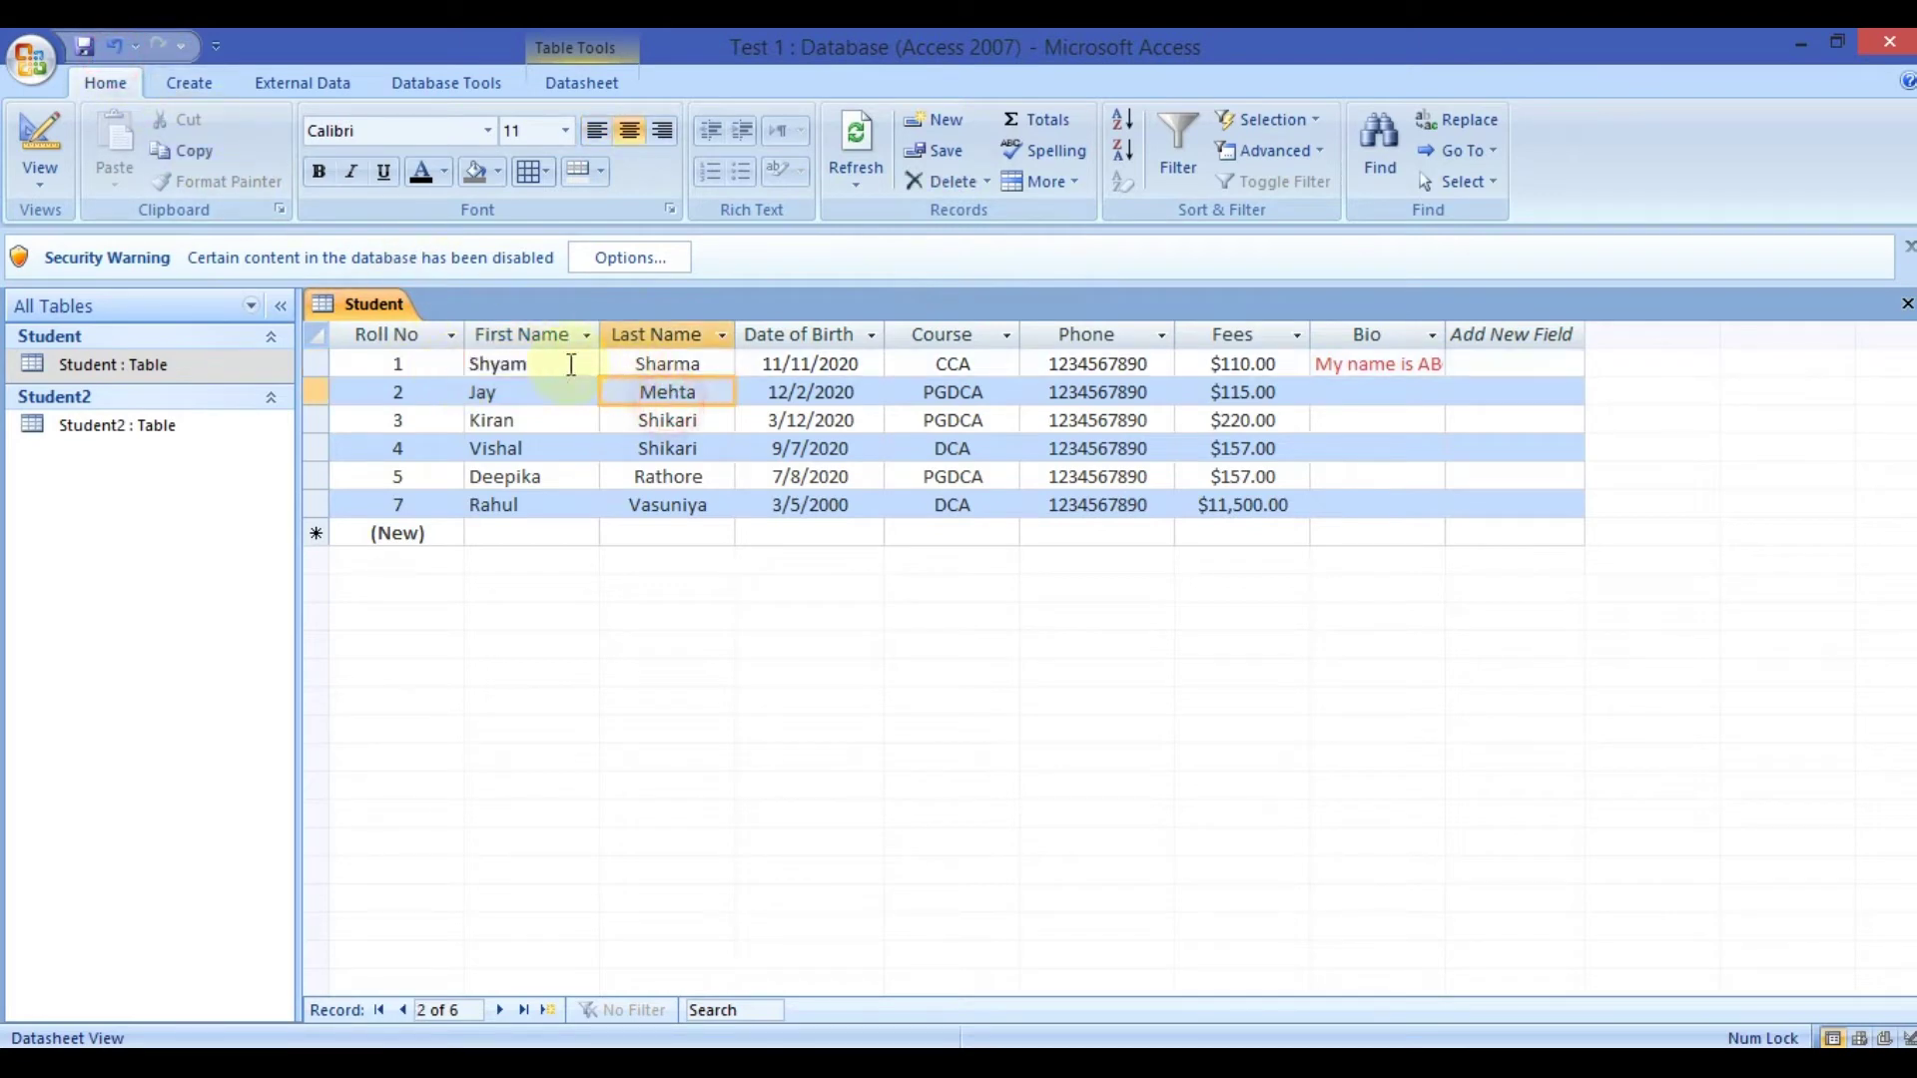
click(317, 364)
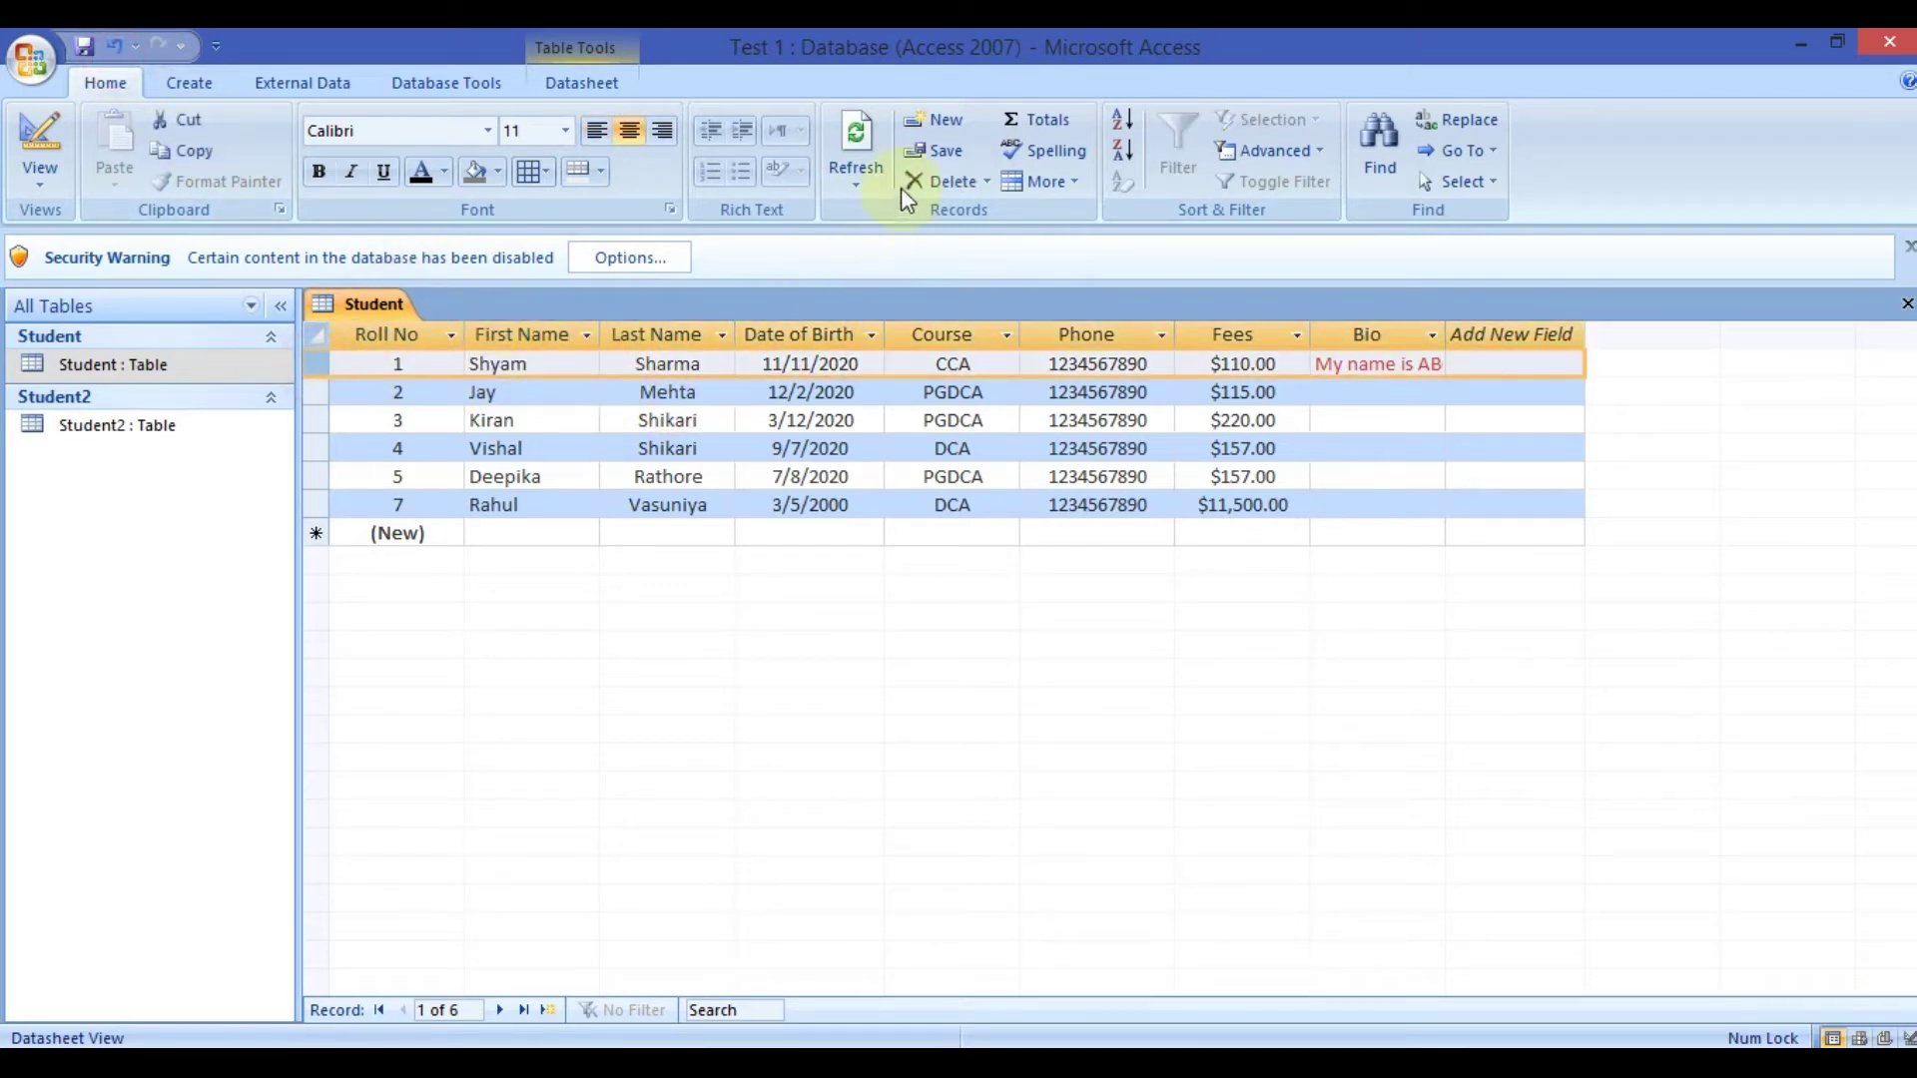
click(988, 182)
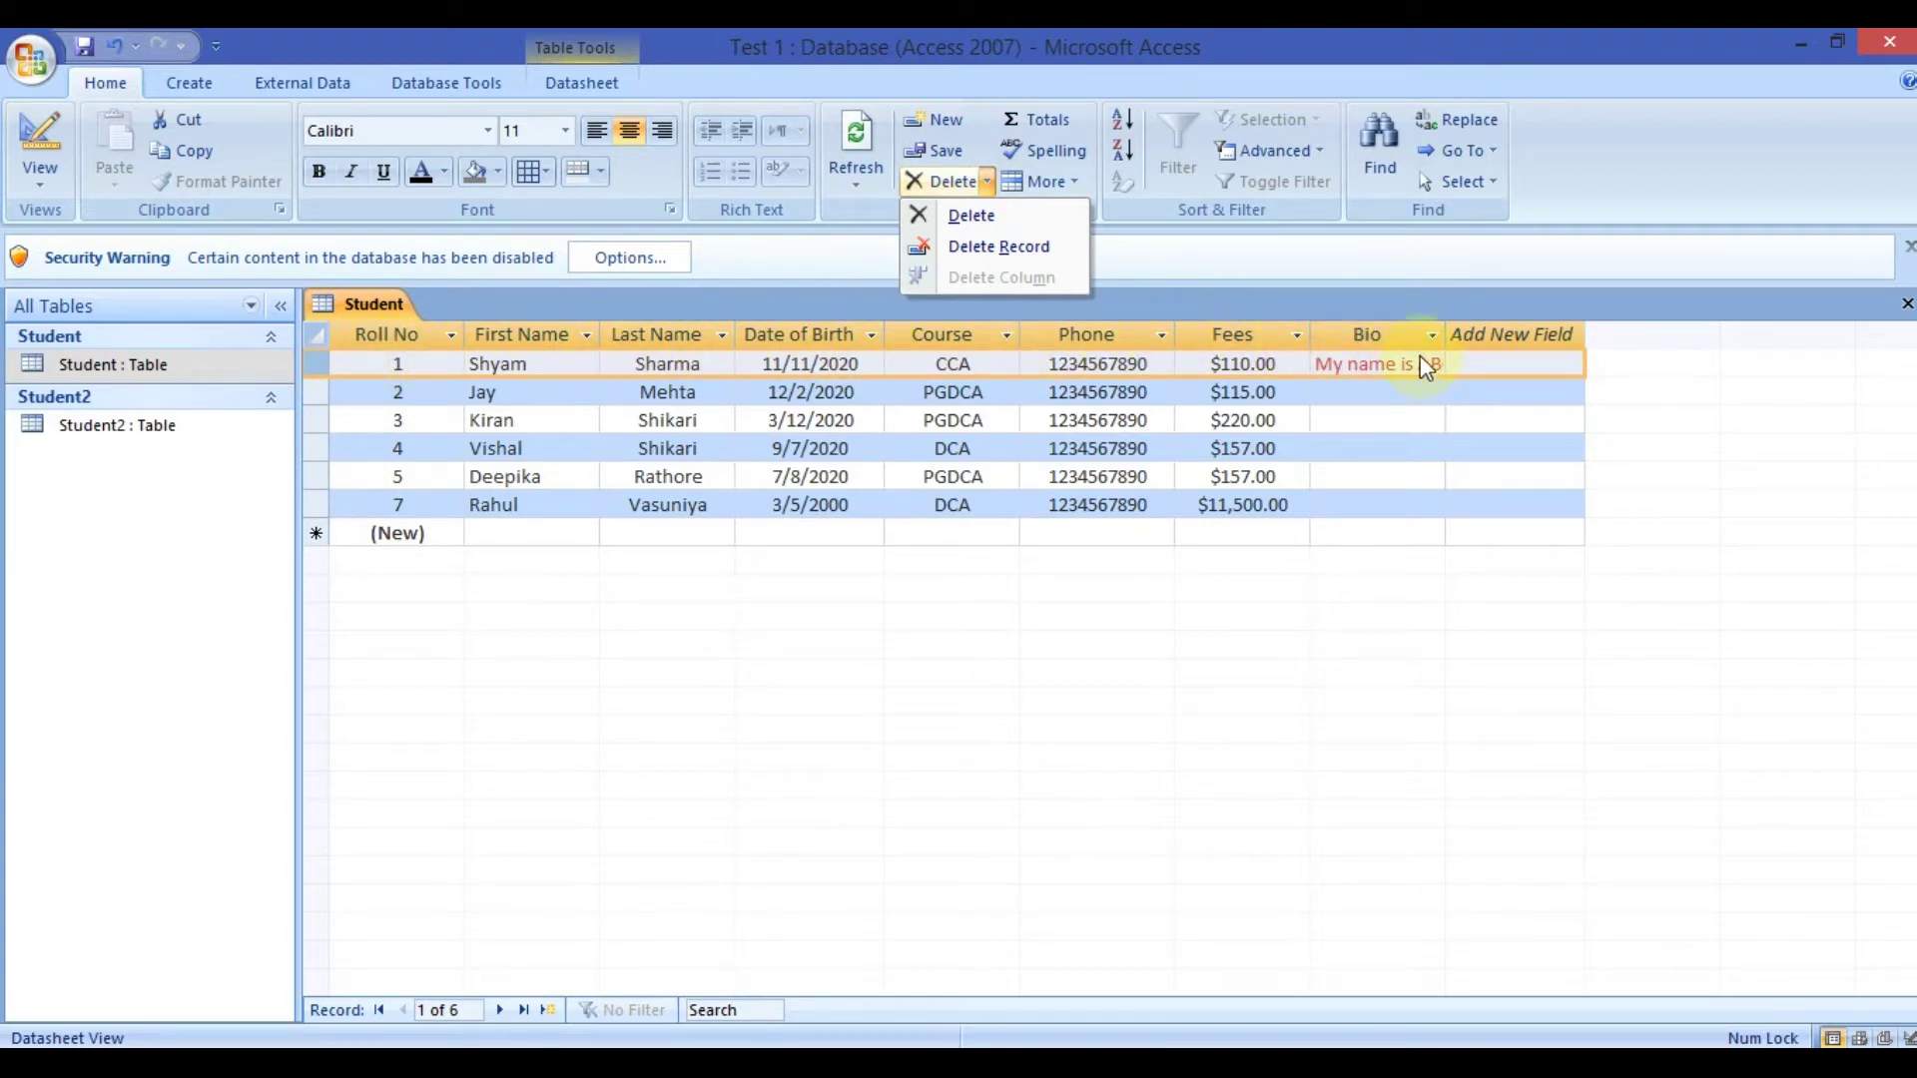
click(1318, 430)
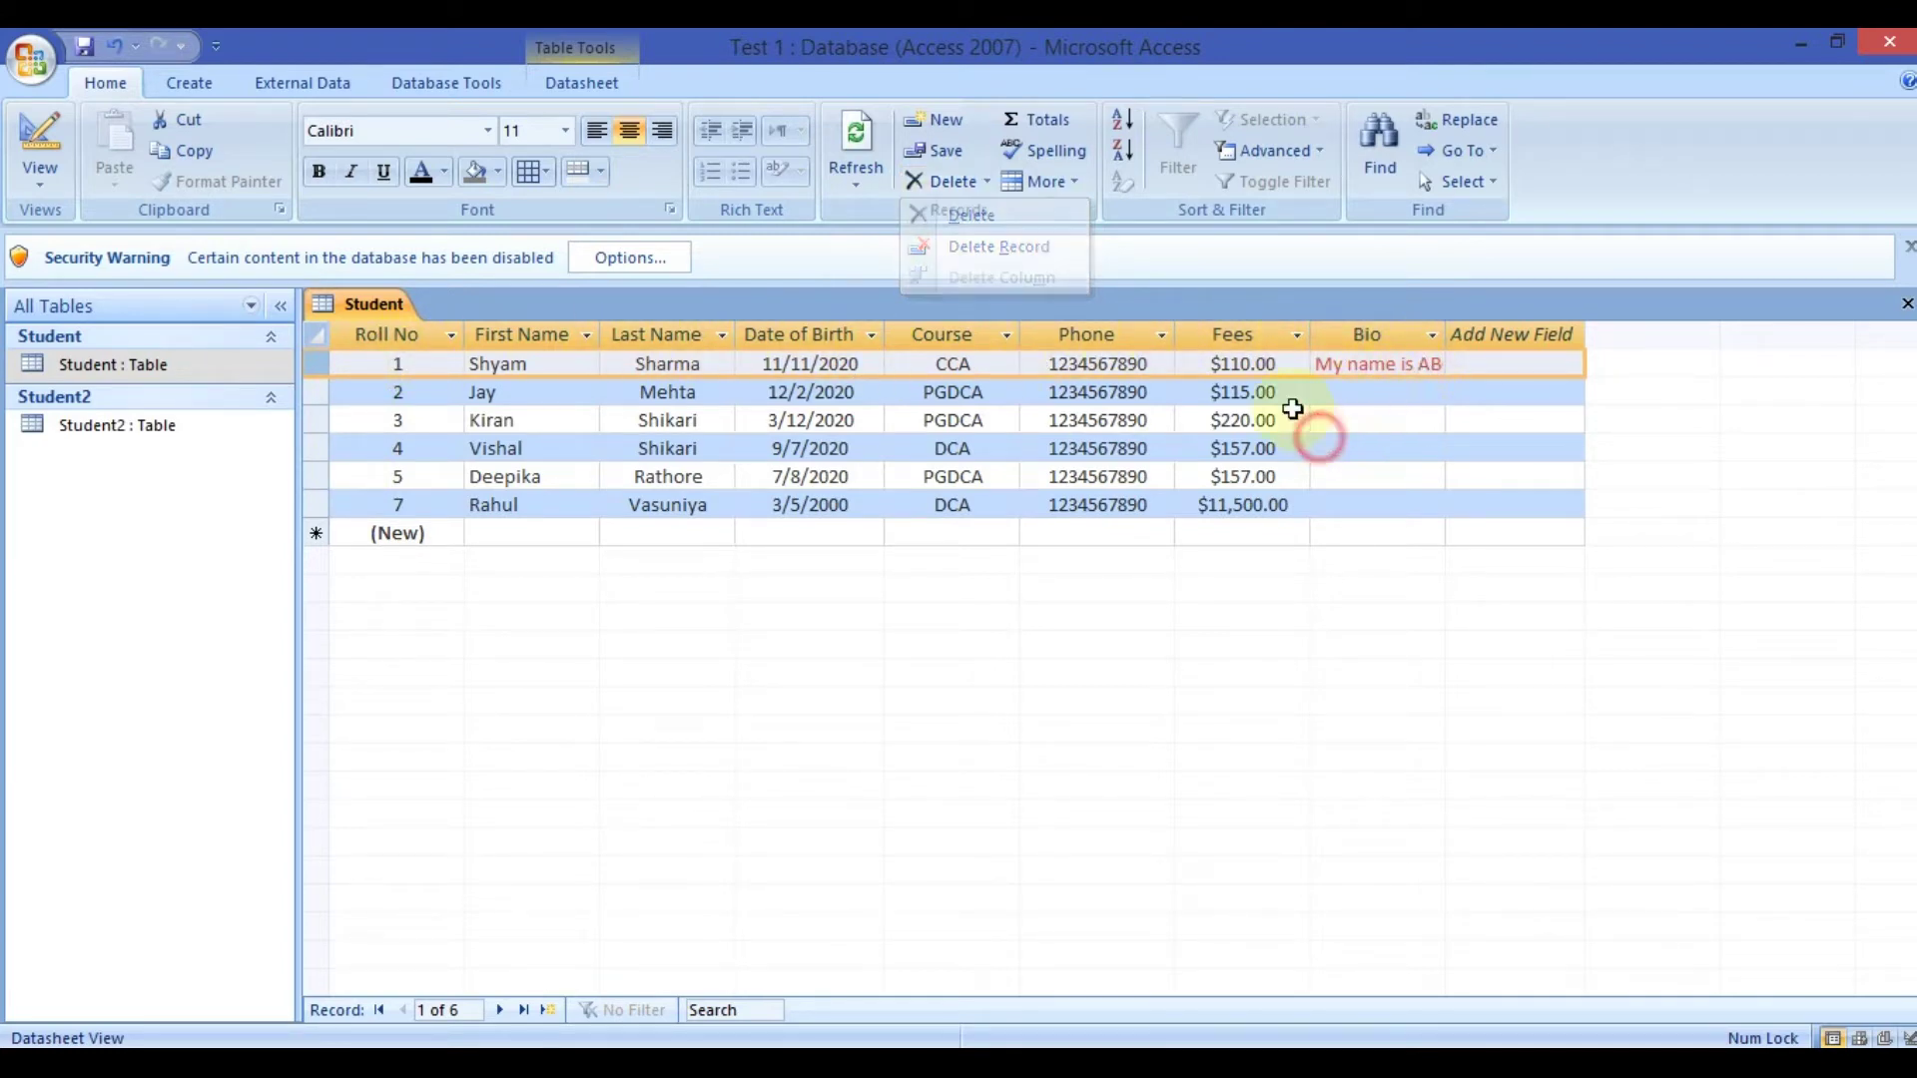
click(985, 181)
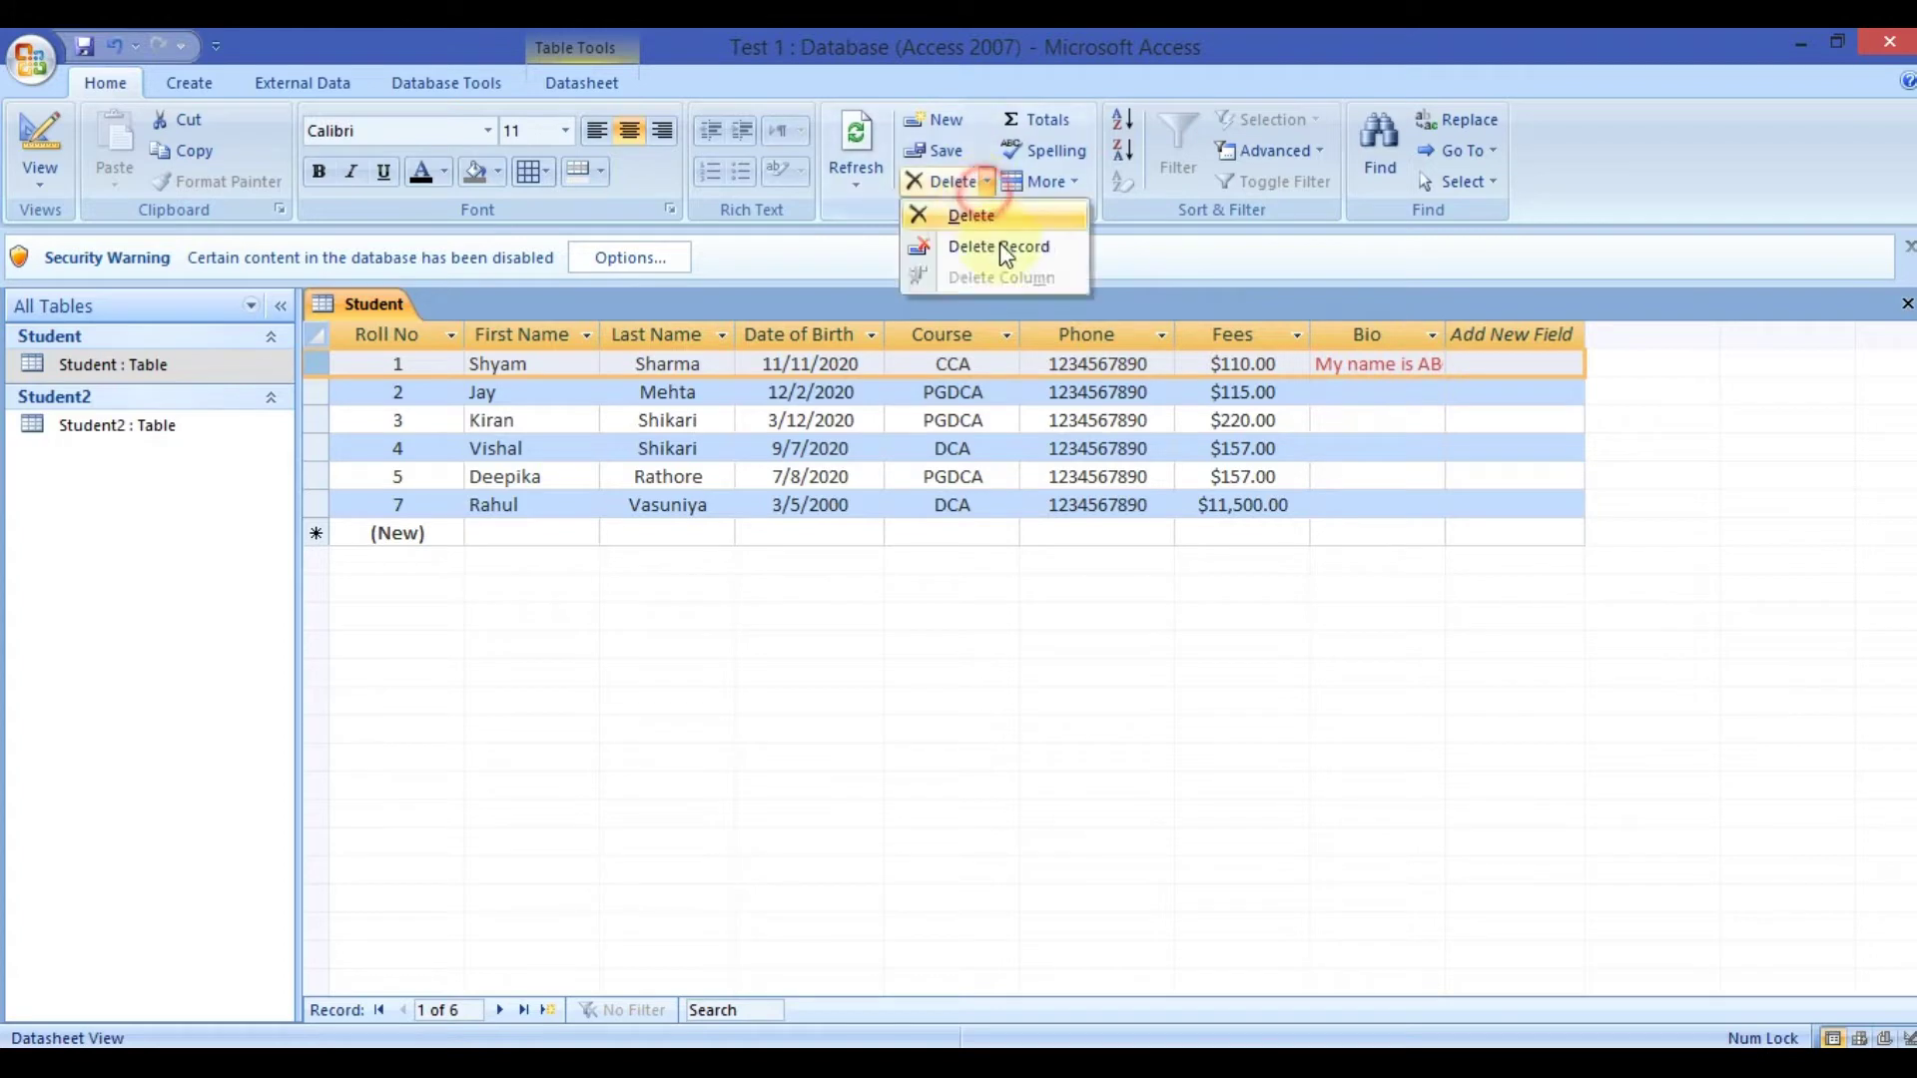
click(513, 356)
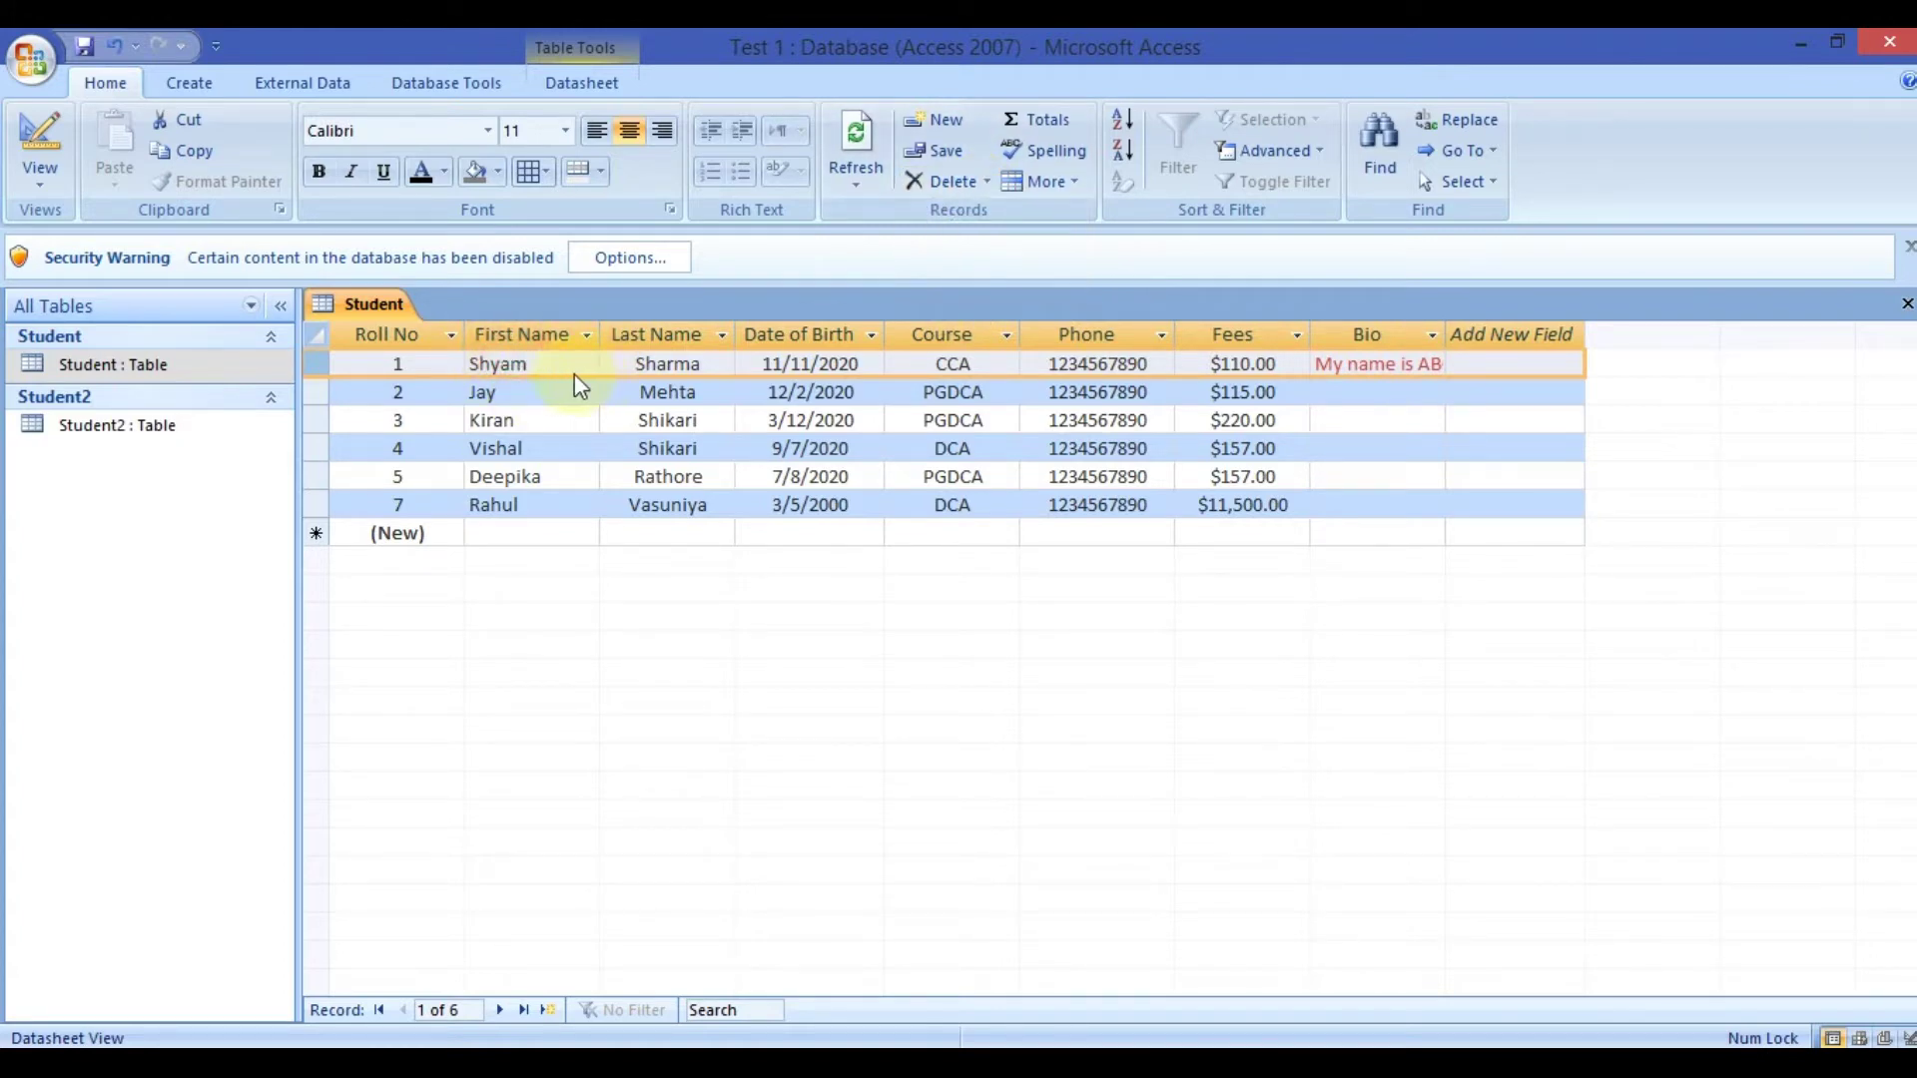
Permanently delete the First Name column and its data from the Student table.
click(545, 389)
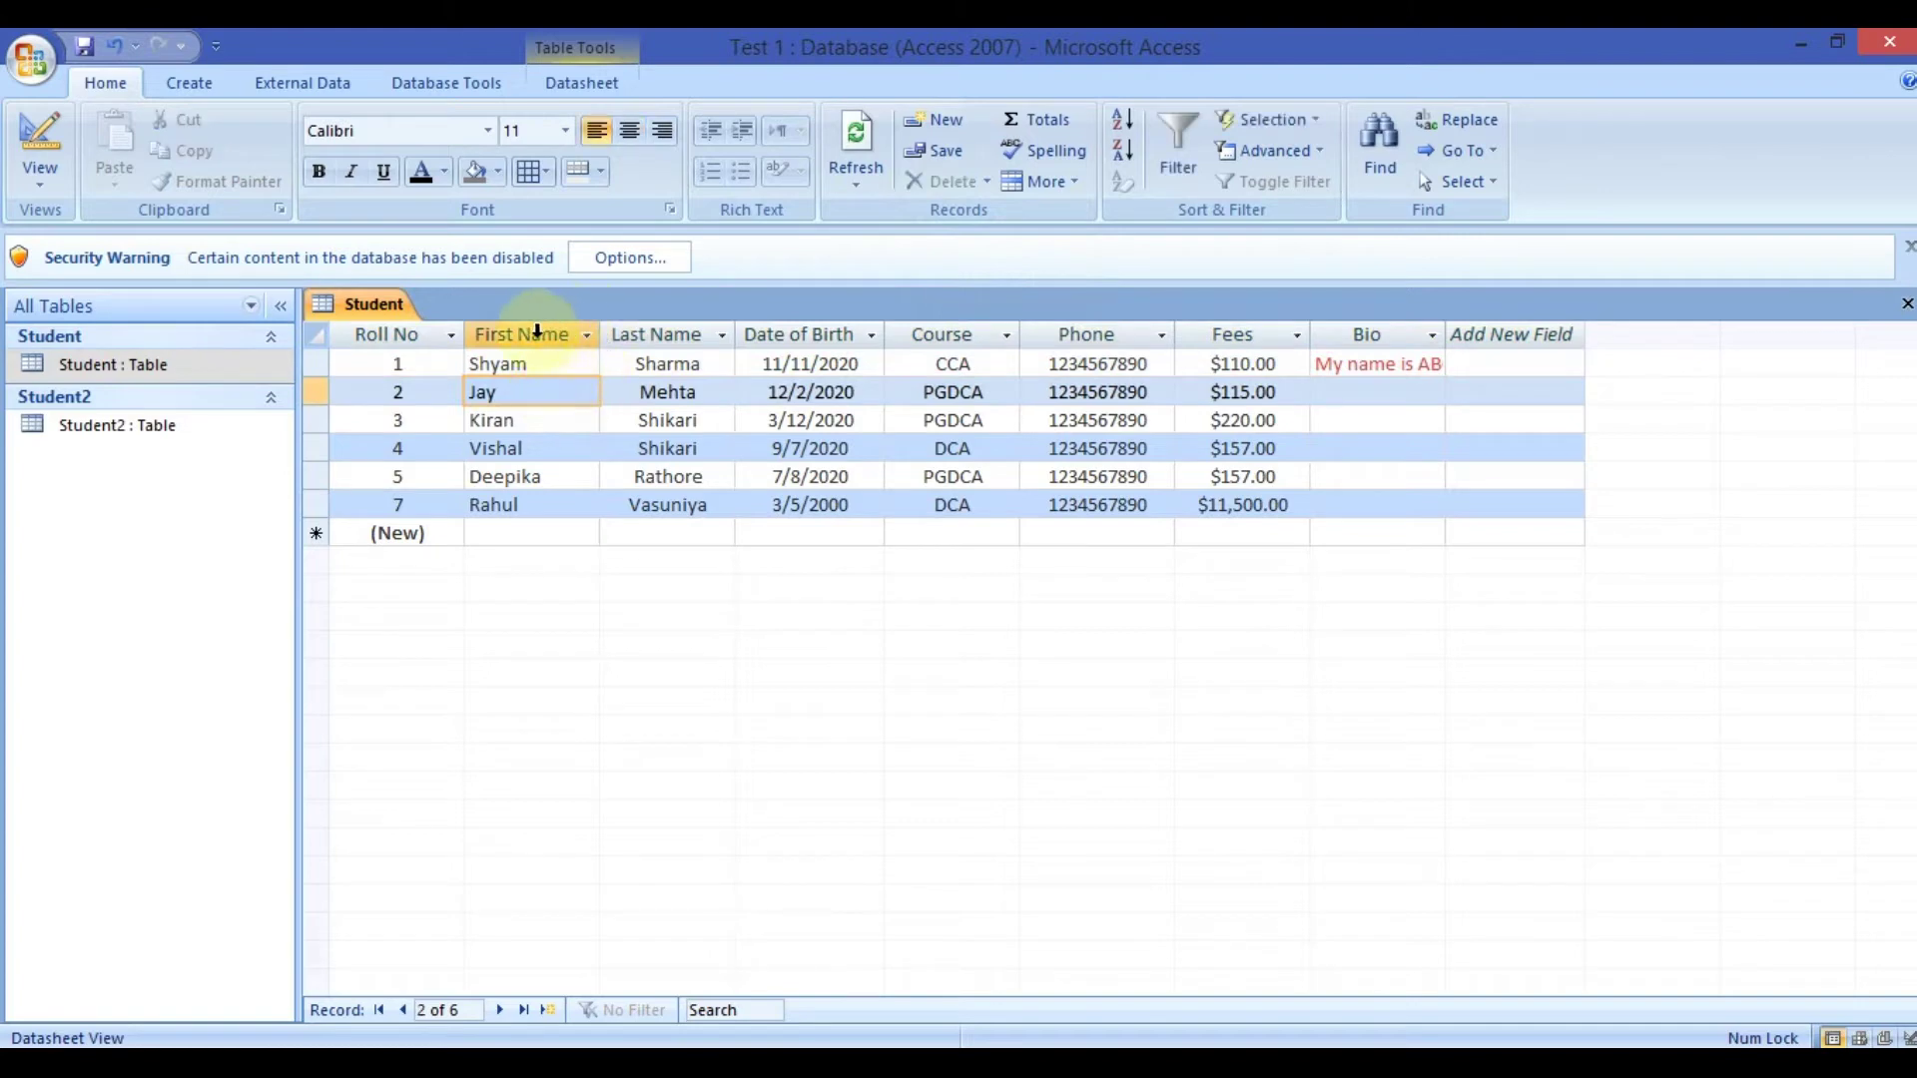
click(537, 333)
click(985, 182)
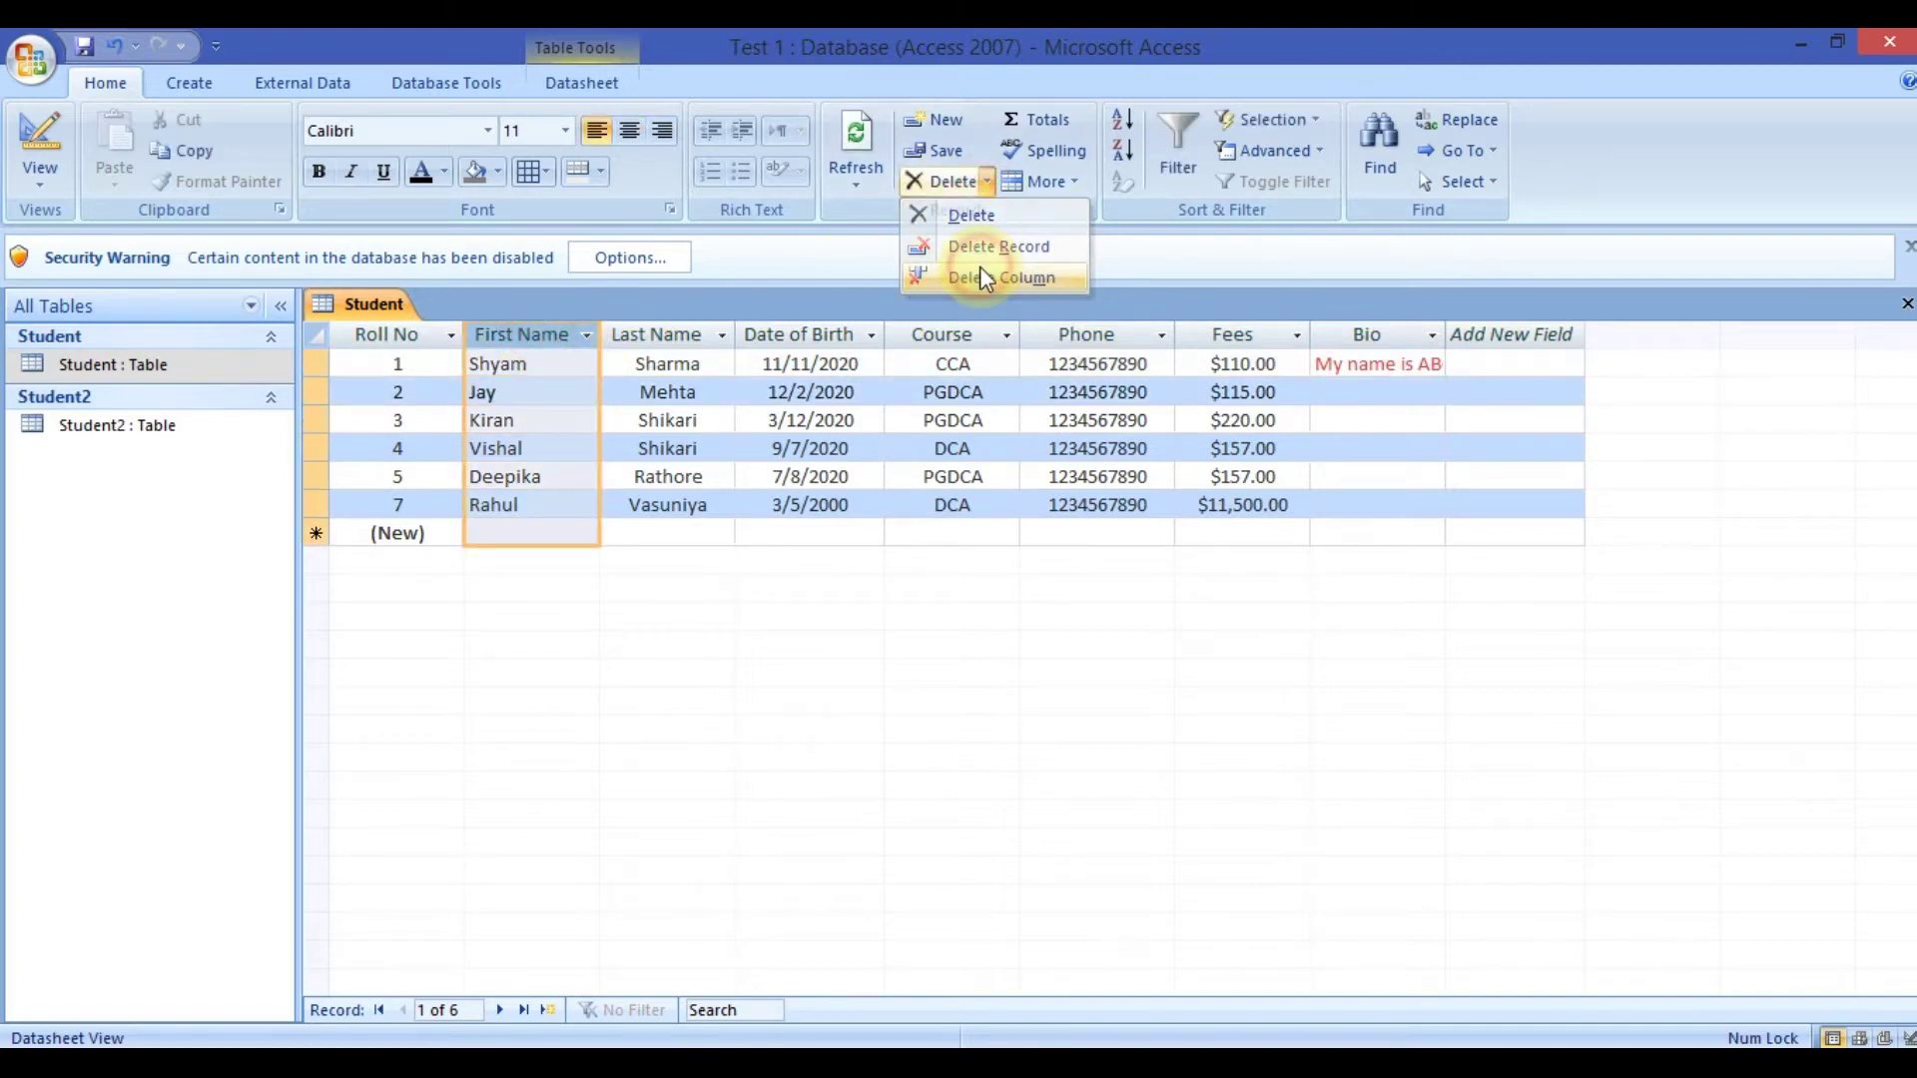
click(984, 278)
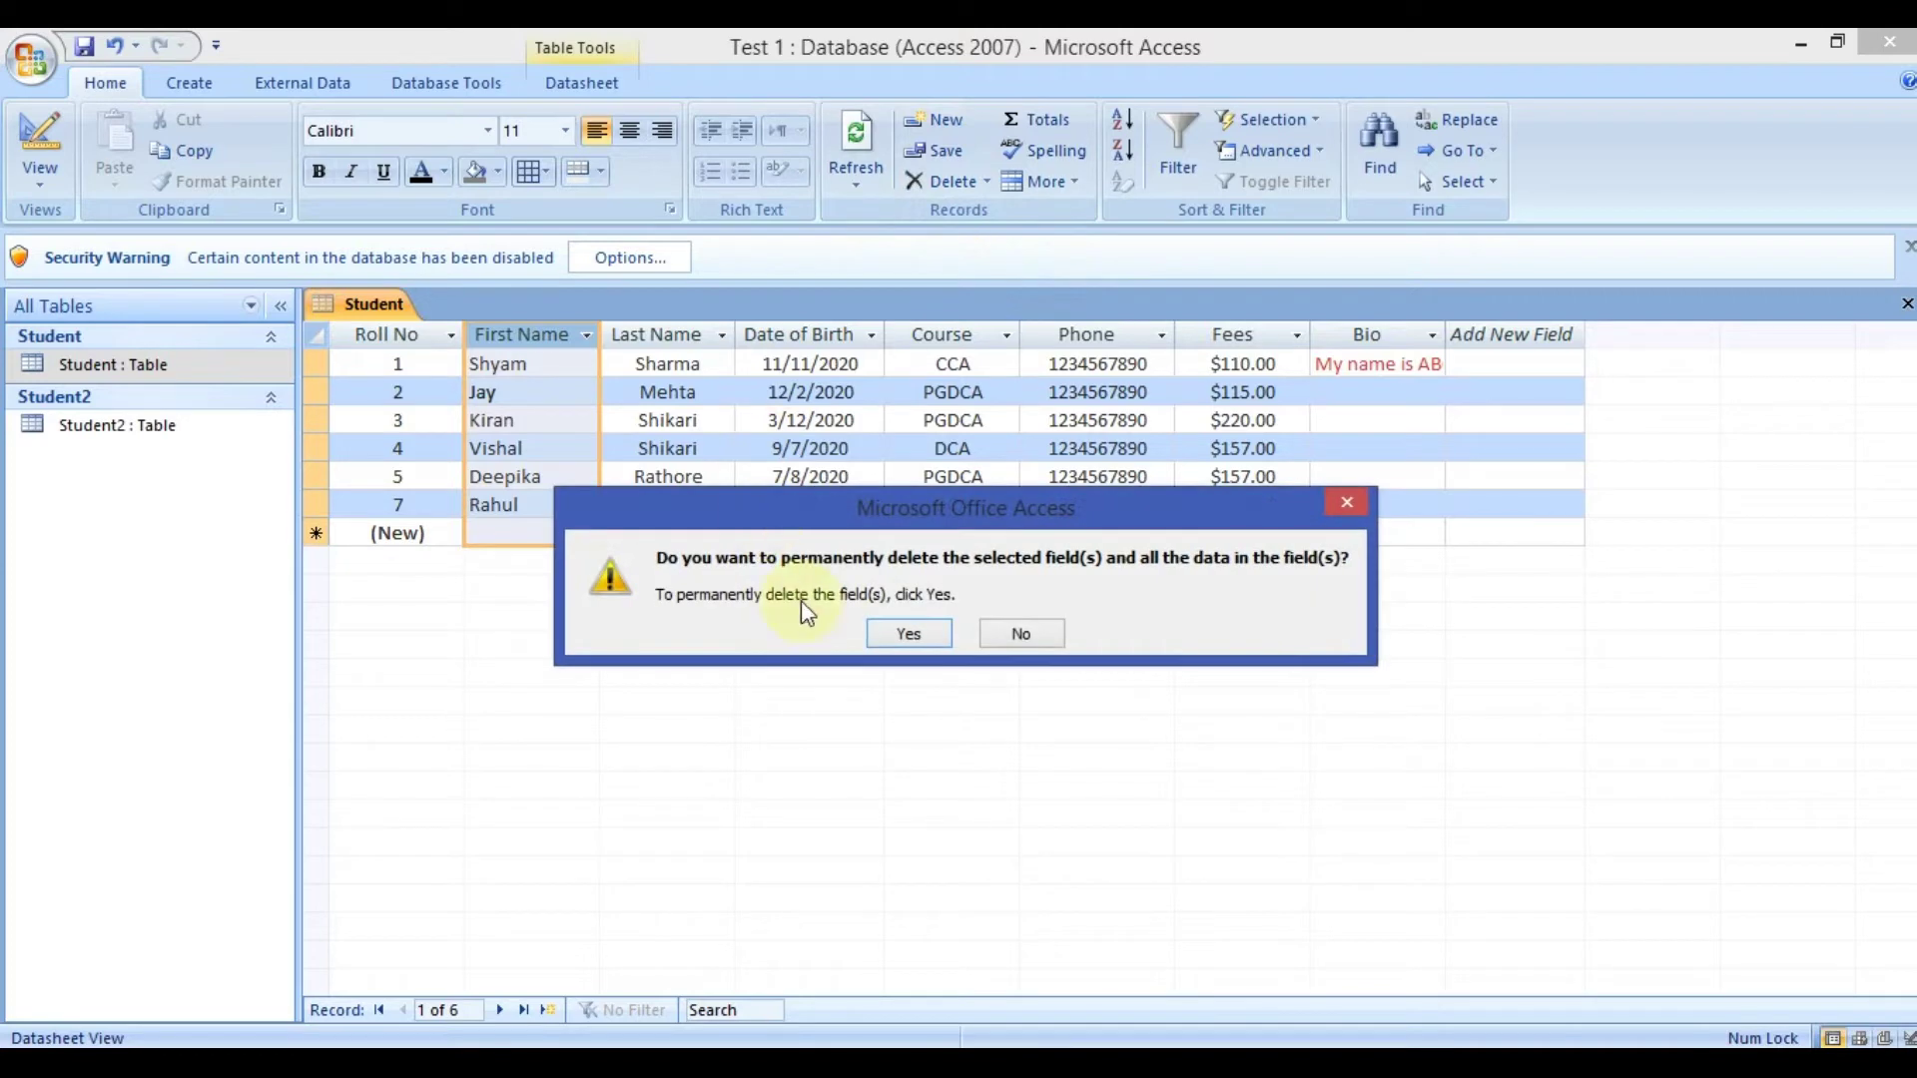
click(898, 629)
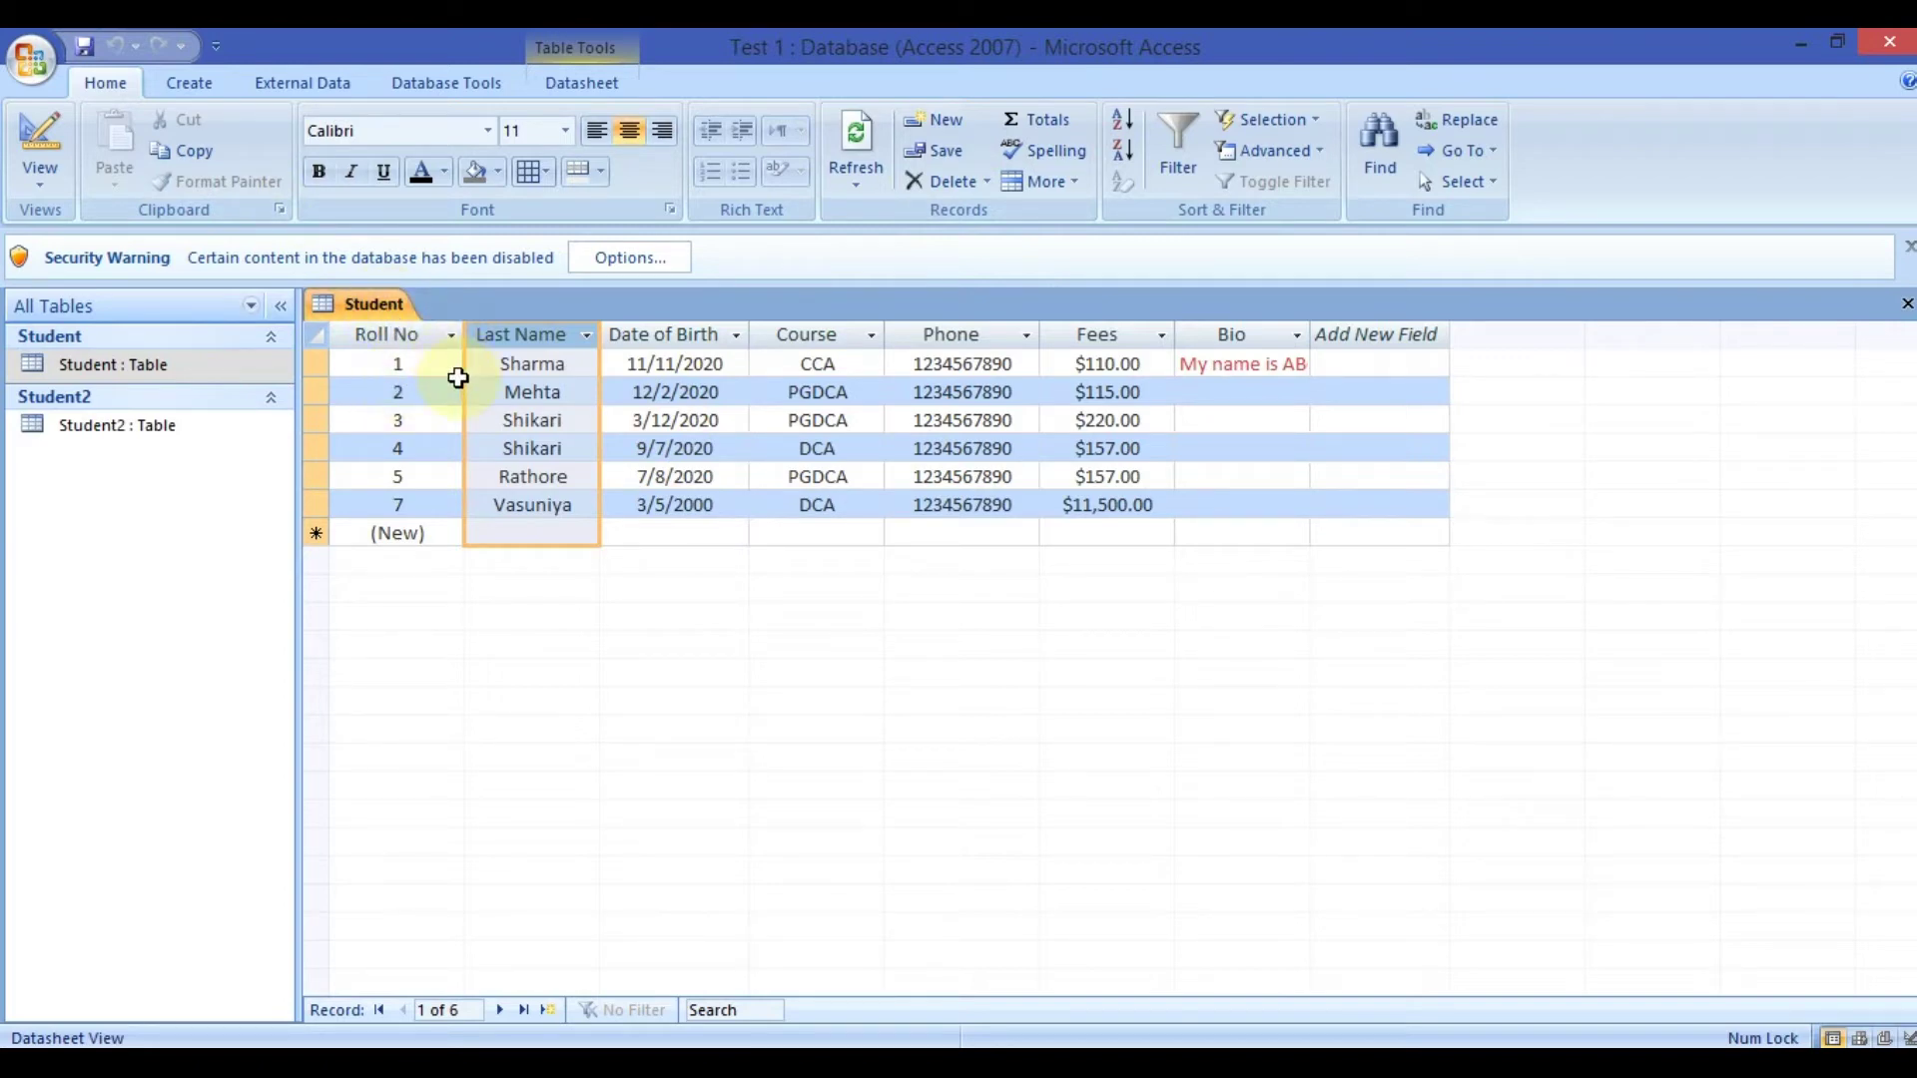
Insert a First Name field with the Text data type between Roll No and Last Name in the Student table's Design View.
click(43, 167)
click(80, 409)
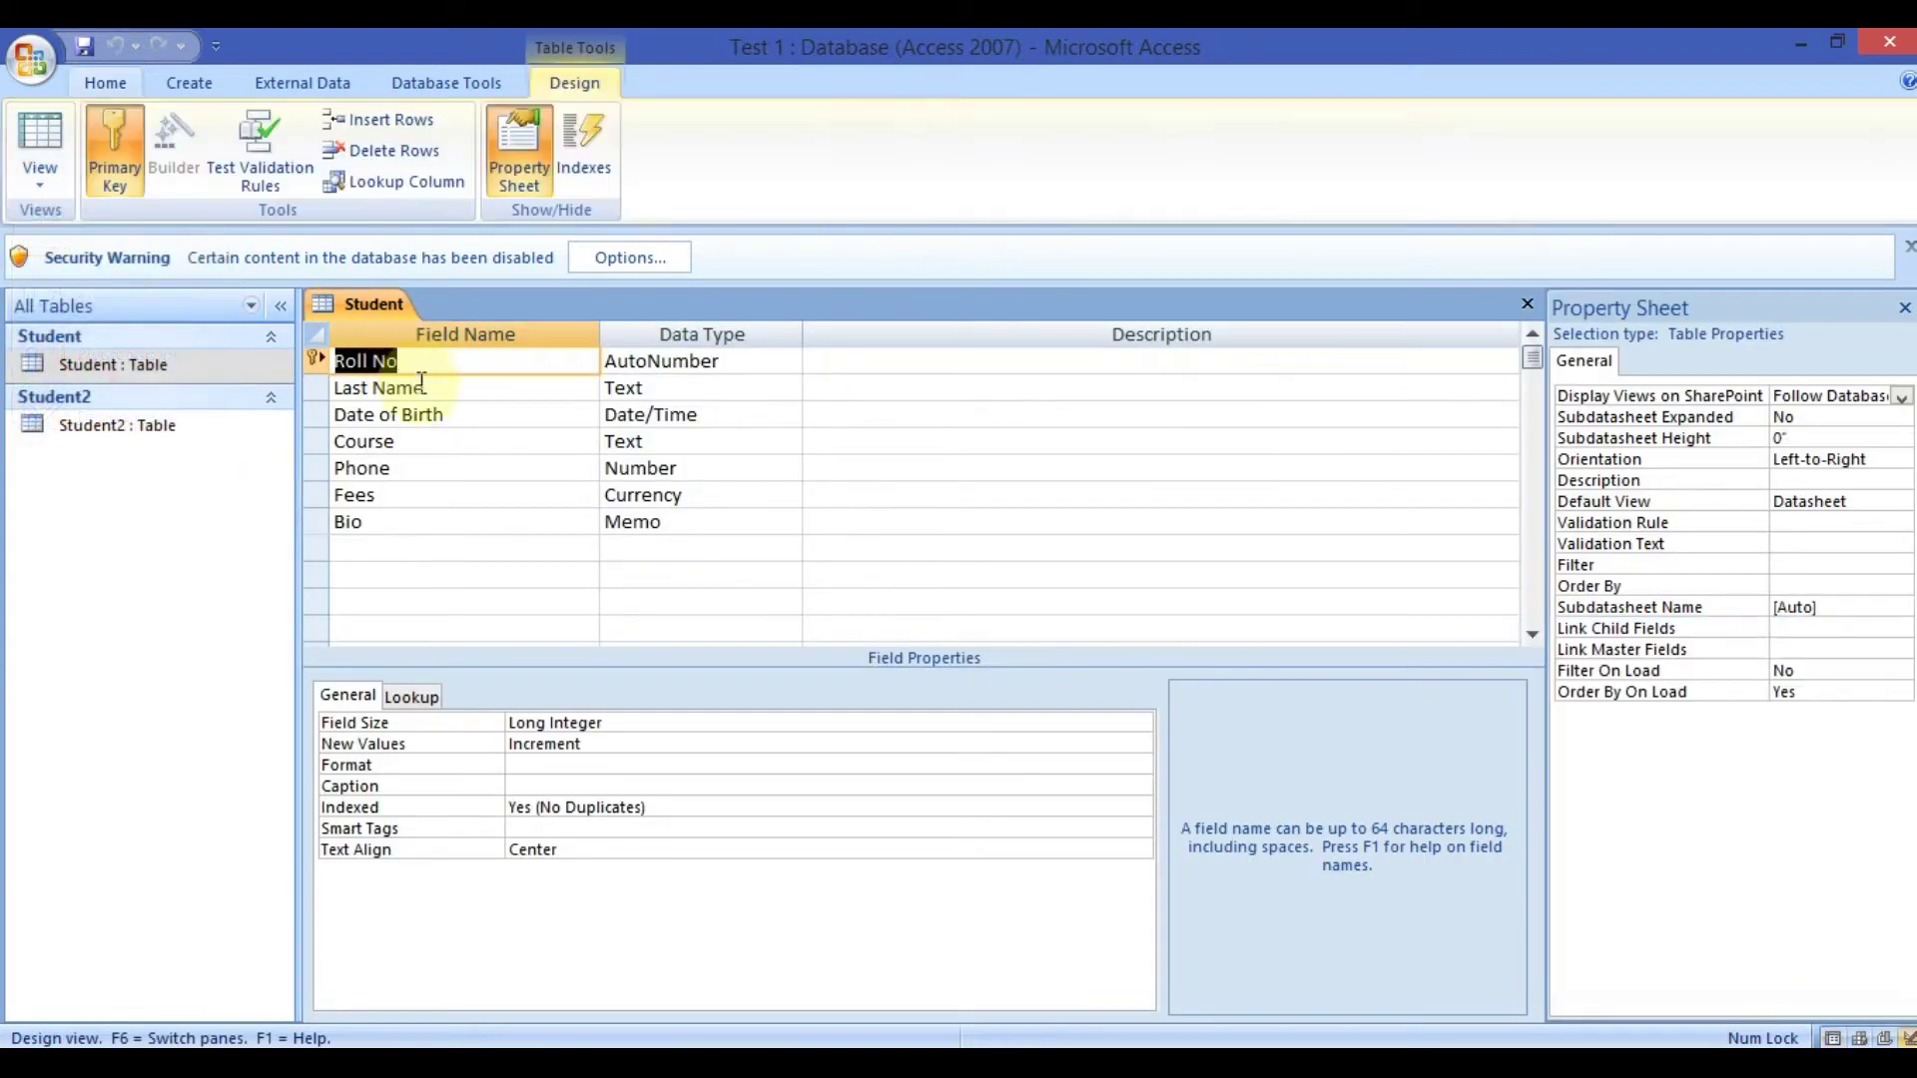
click(316, 393)
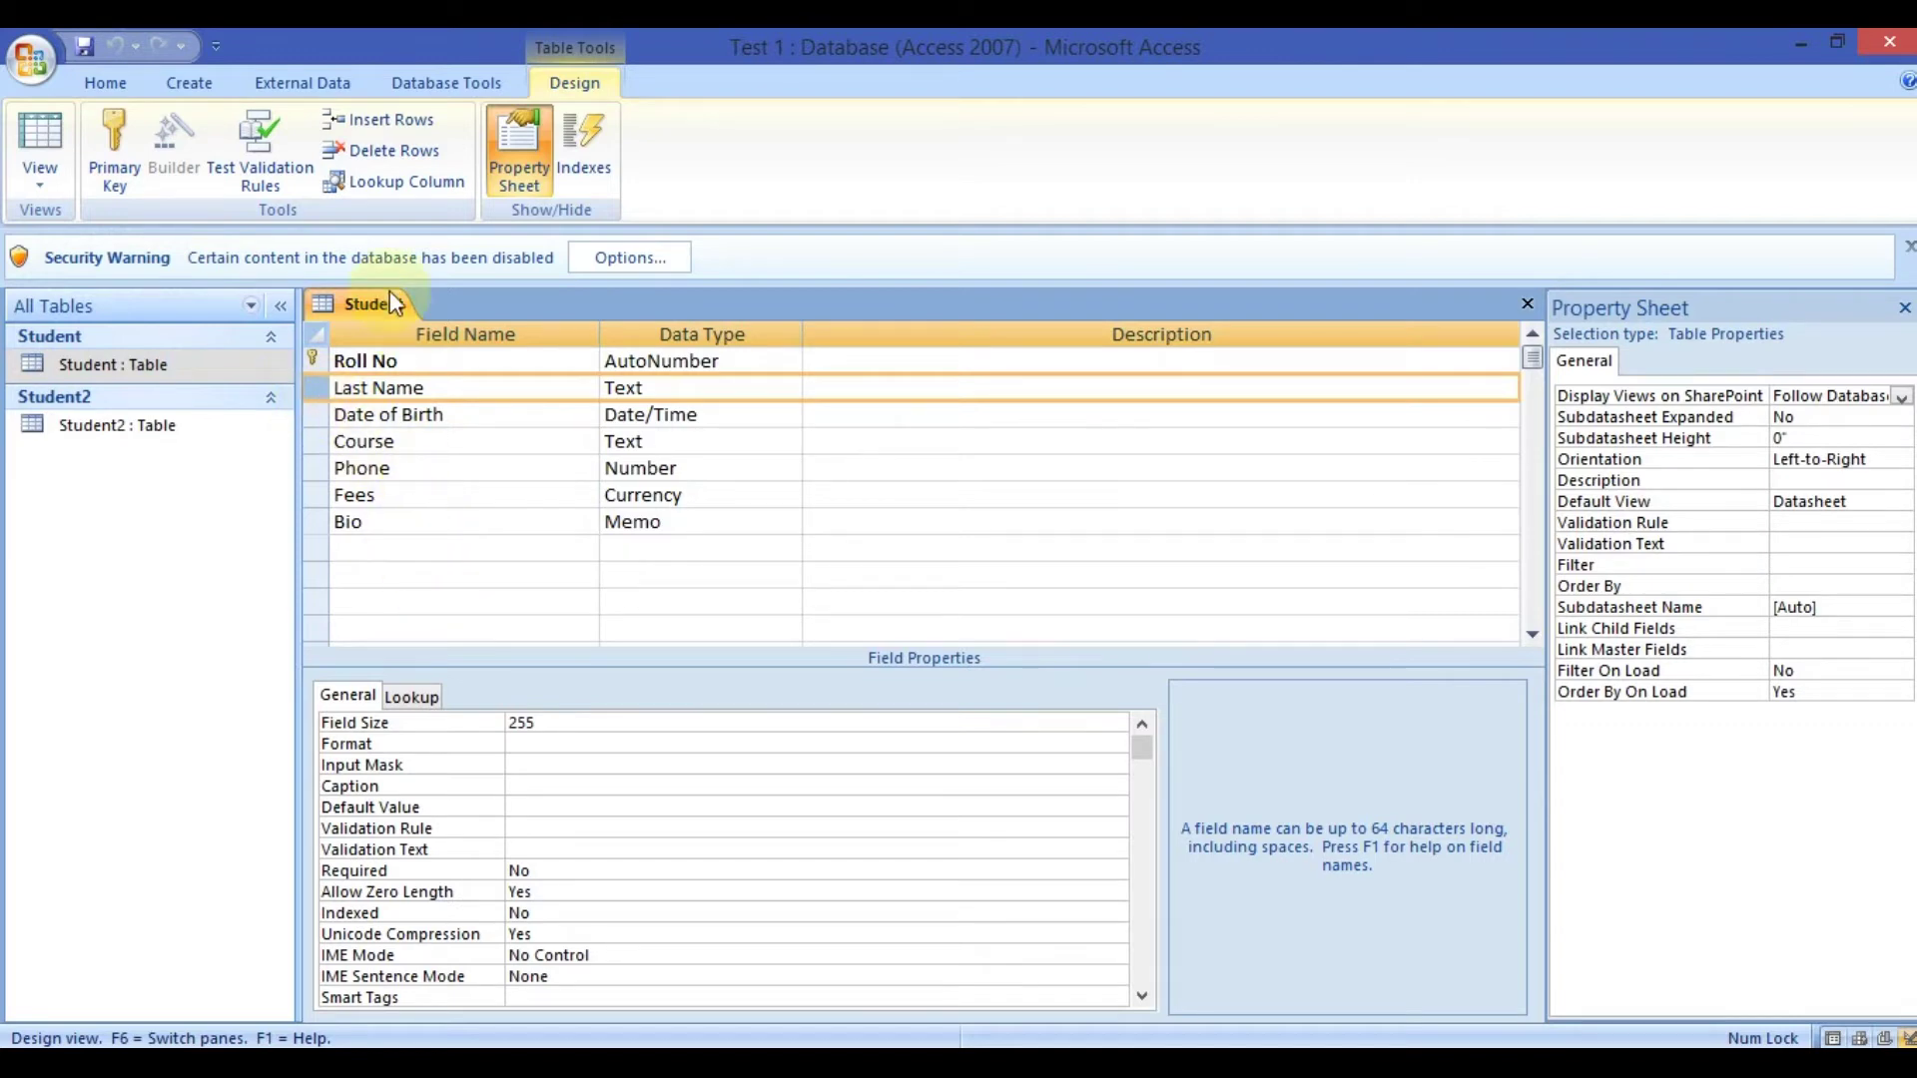
click(392, 547)
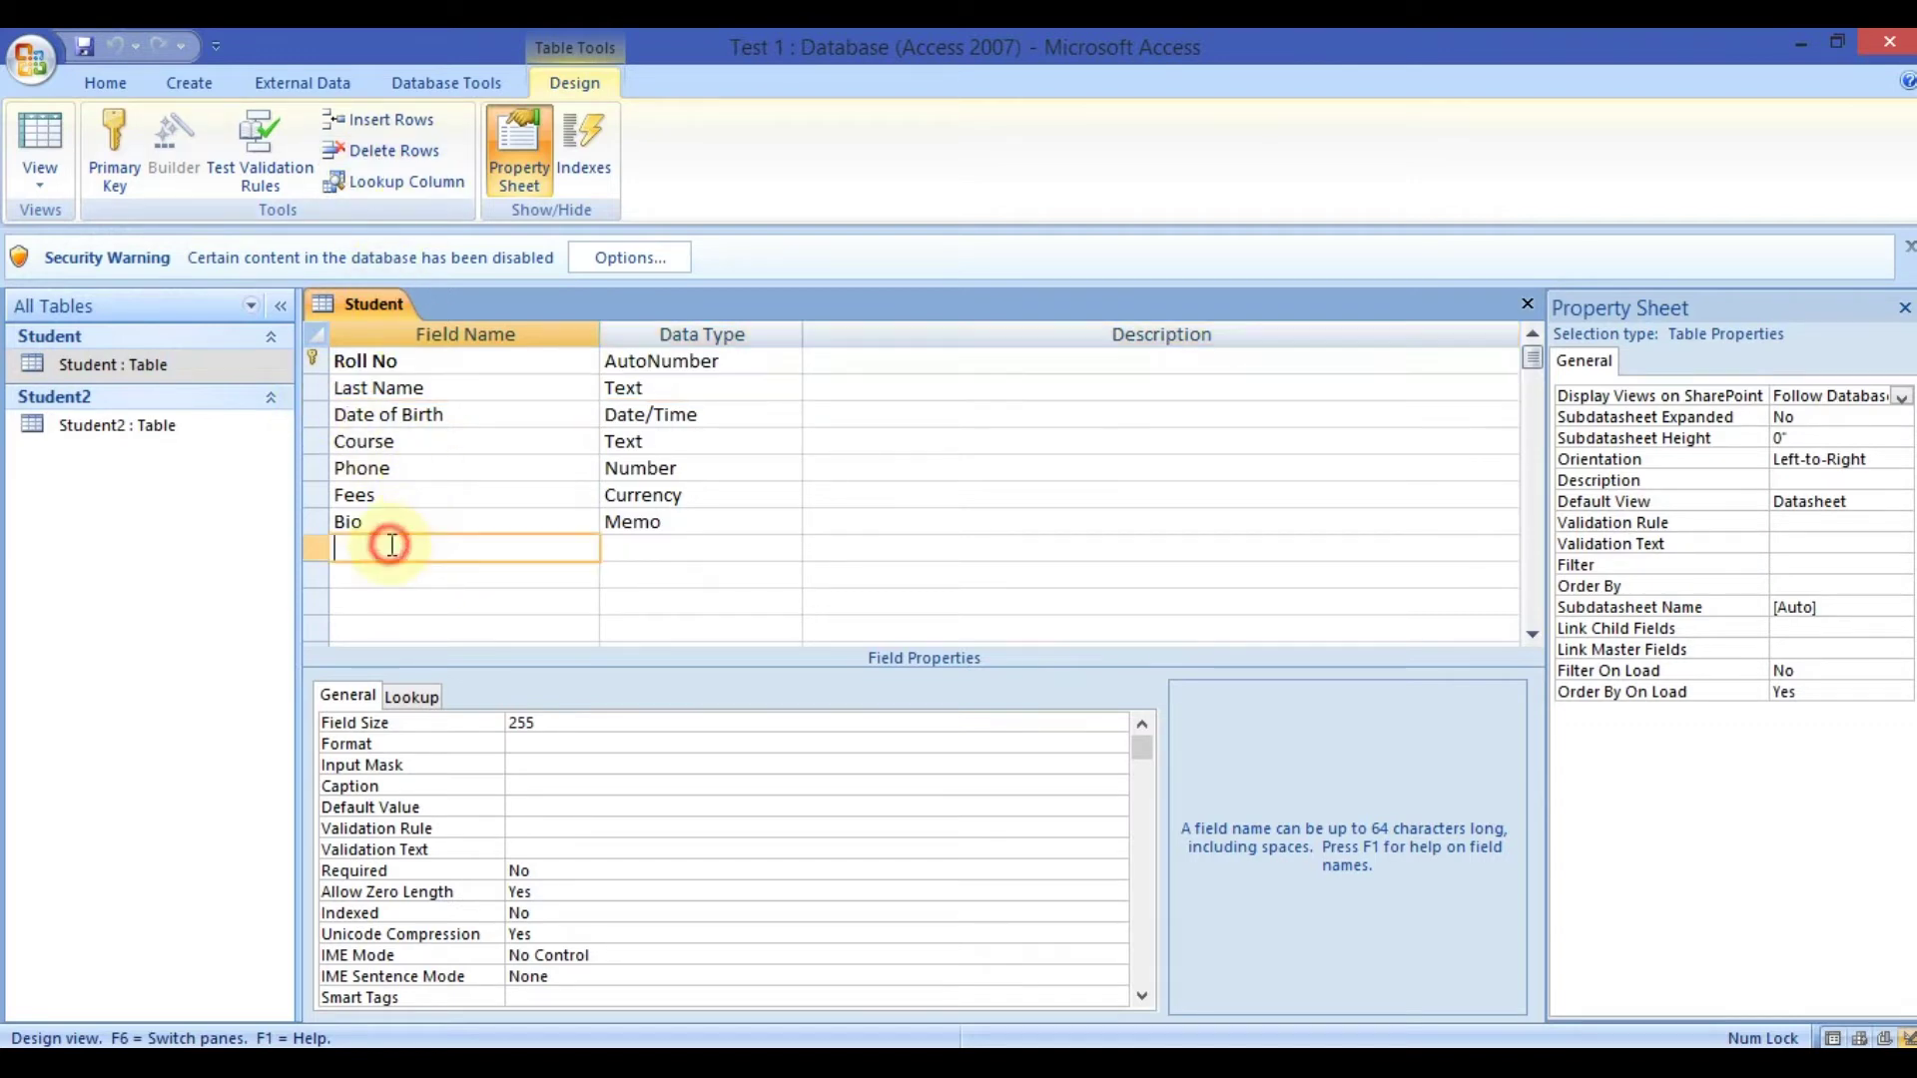
click(318, 385)
click(365, 118)
click(394, 382)
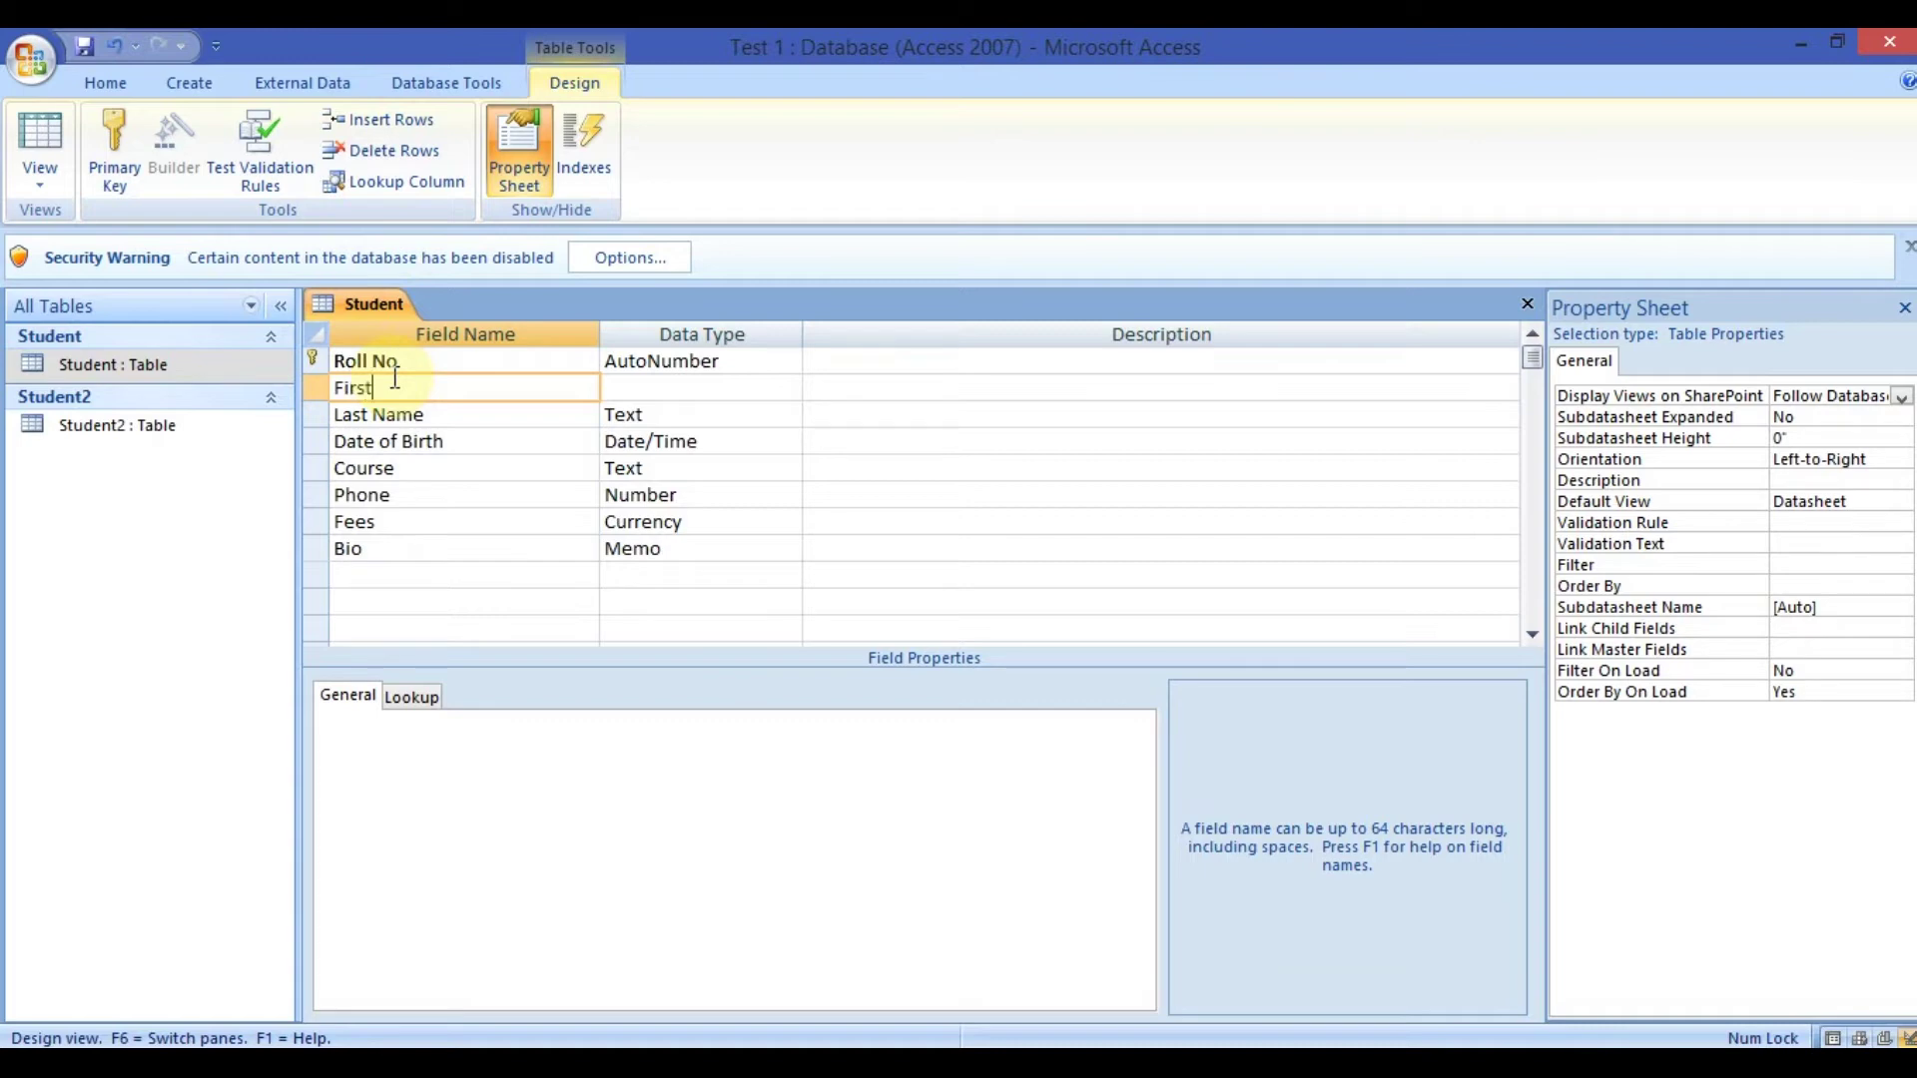
text(First Name)
key(Tab)
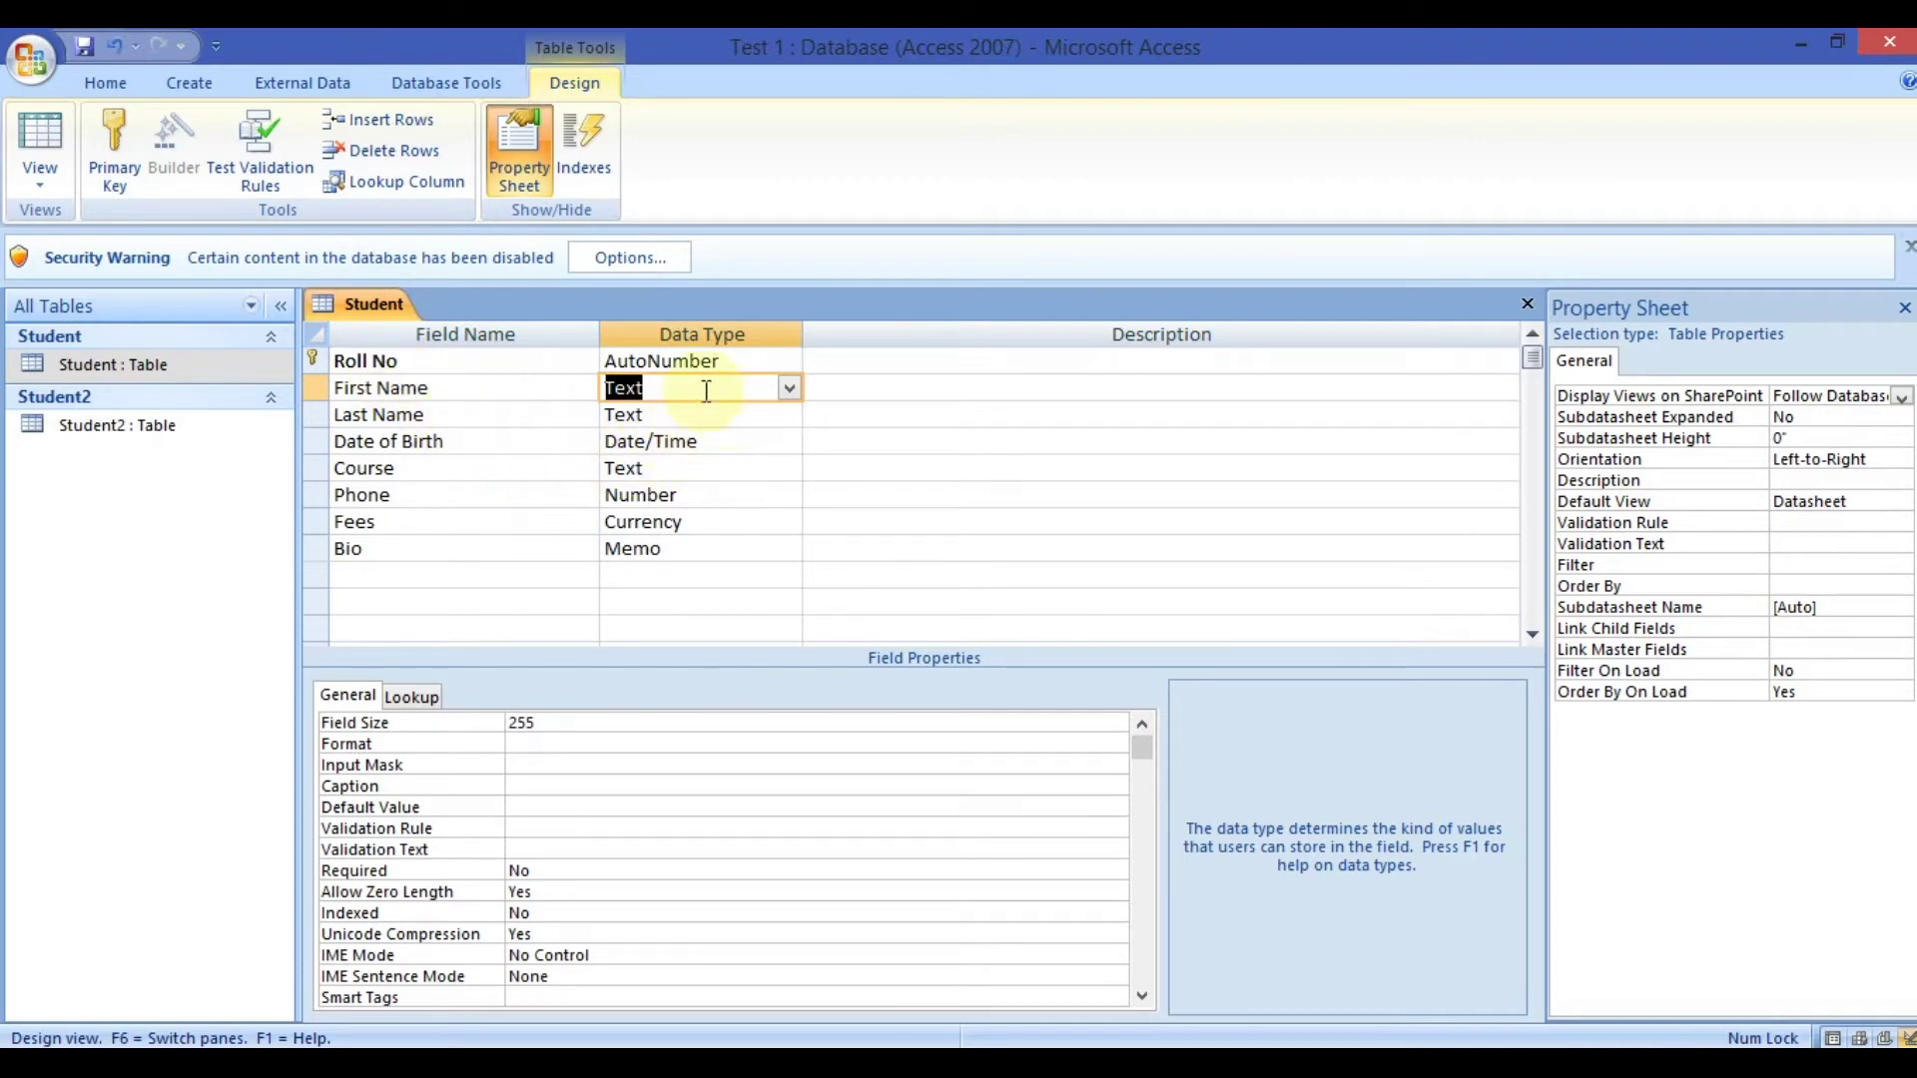
Save the changed Student table design and return to Datasheet View.
click(50, 178)
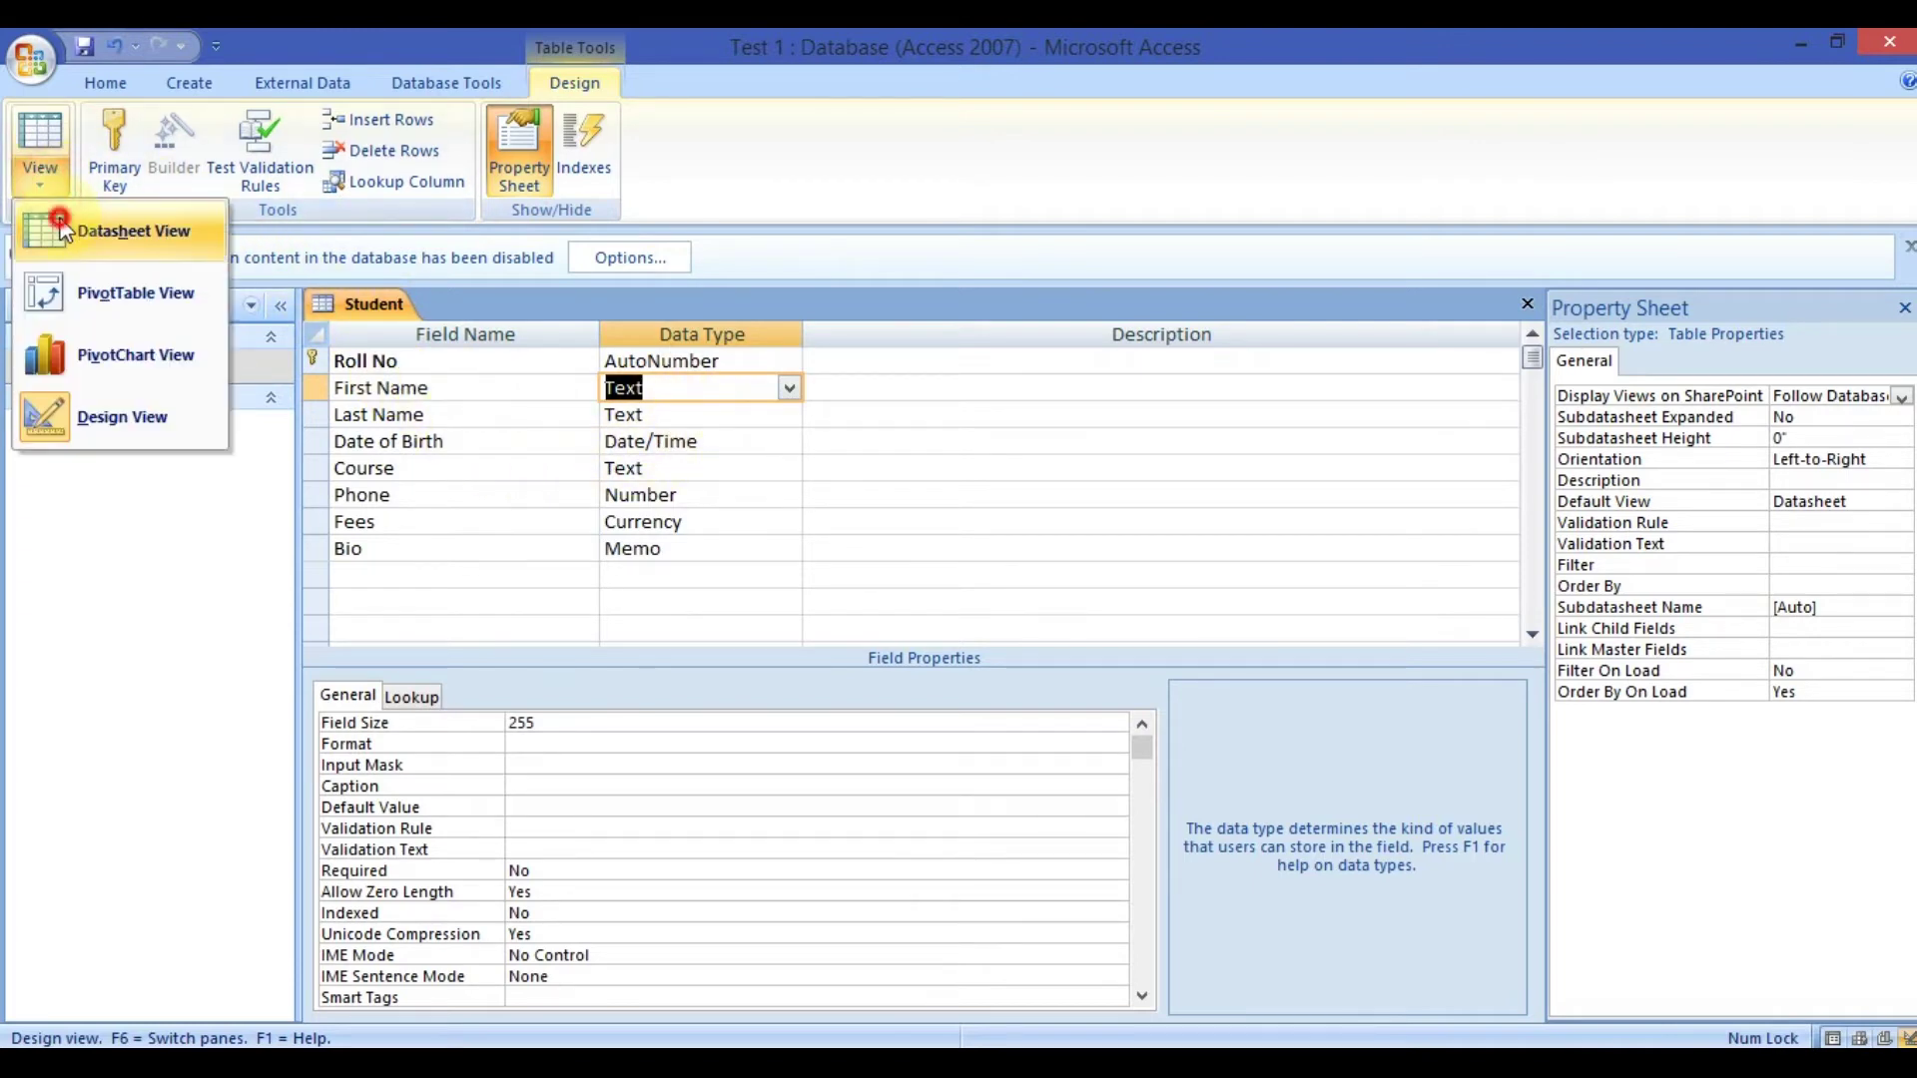
click(62, 230)
click(1017, 635)
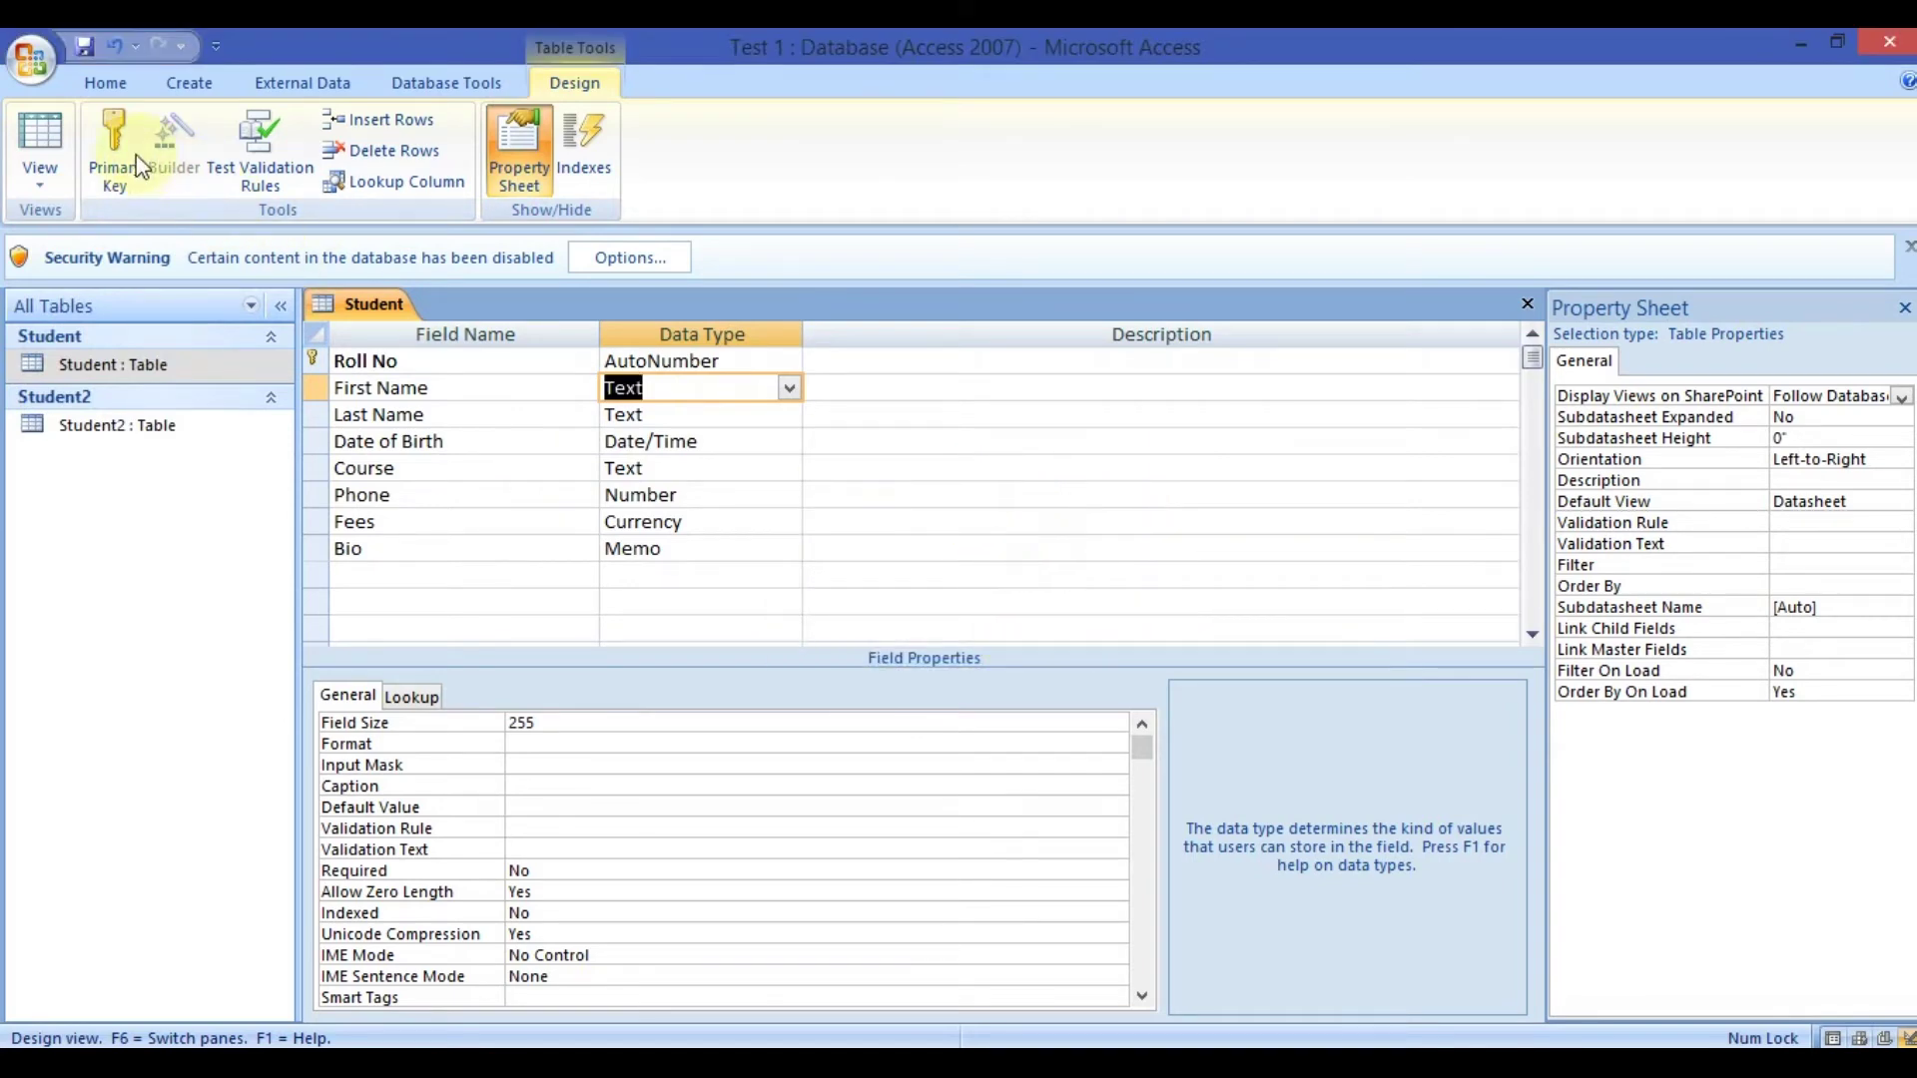
click(40, 177)
click(62, 228)
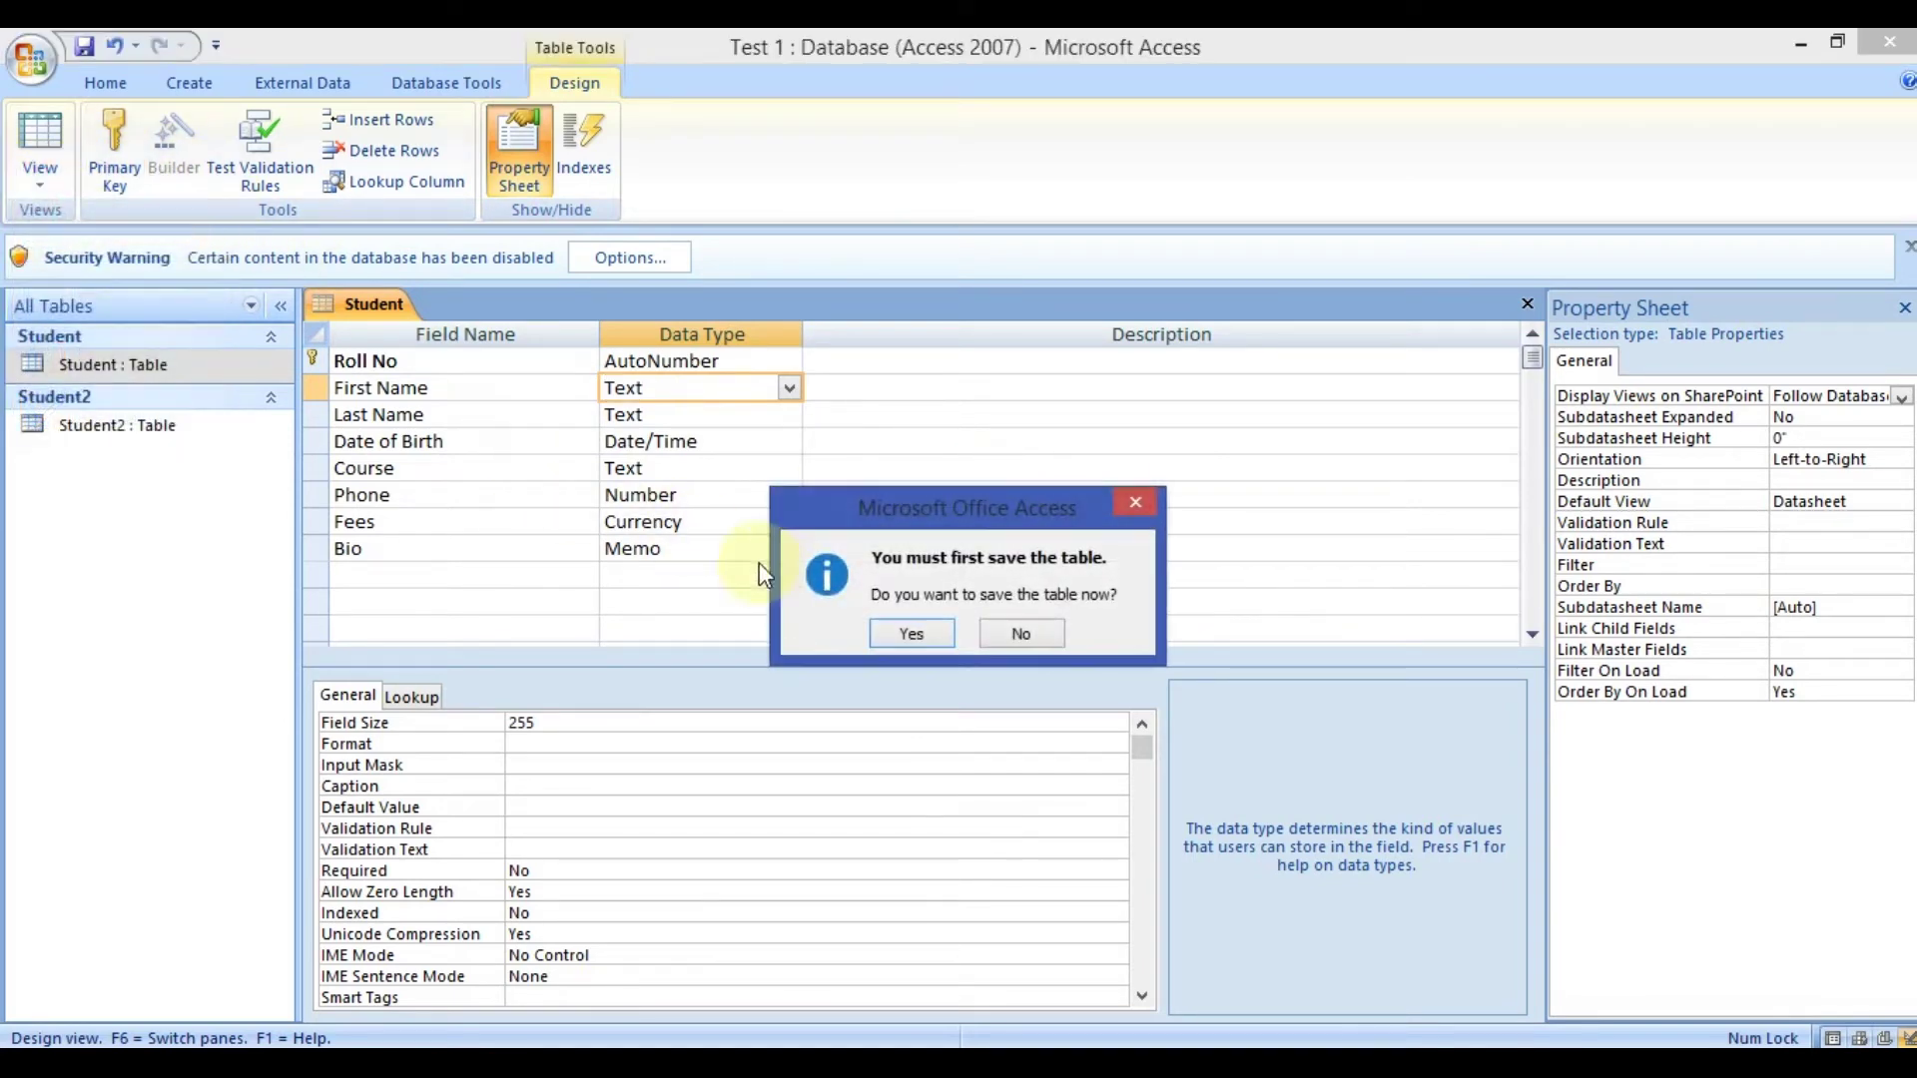
click(903, 631)
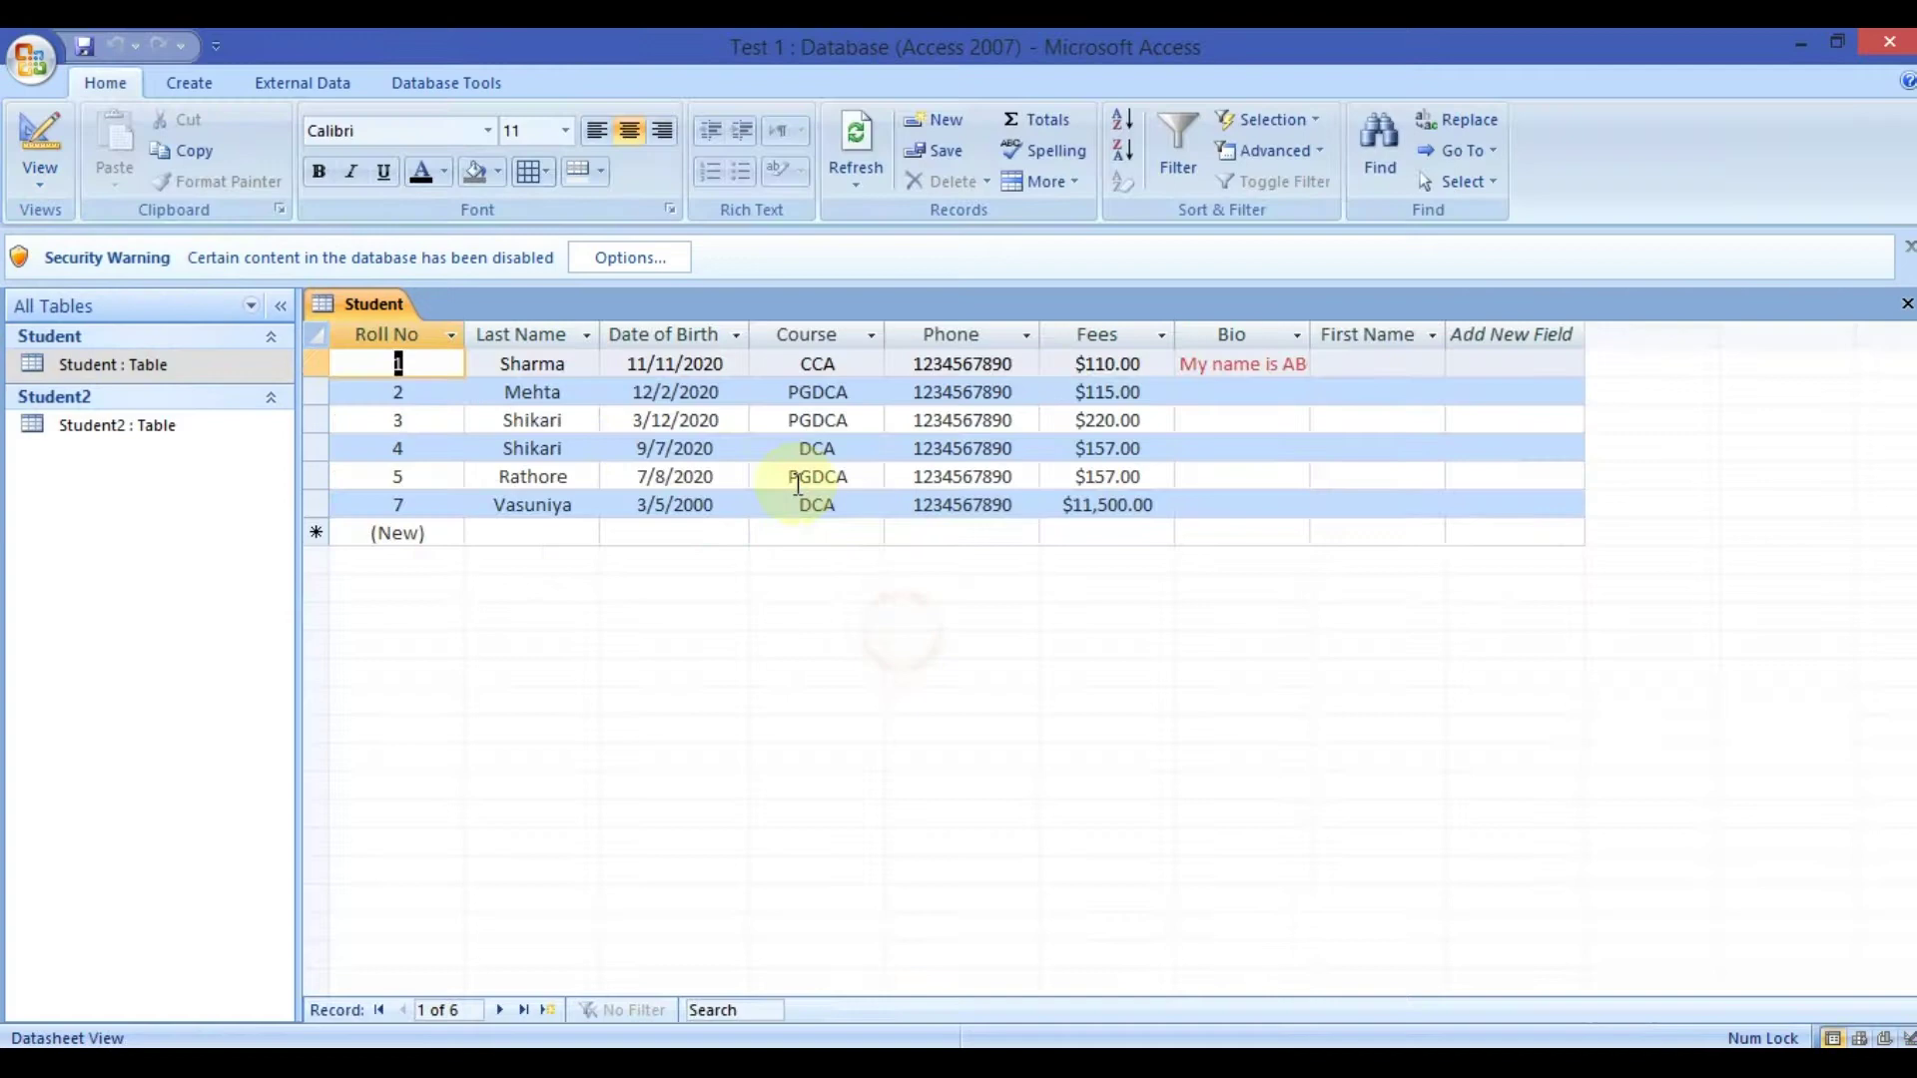
Move the First Name column so that it sits between Roll No and Last Name.
click(561, 364)
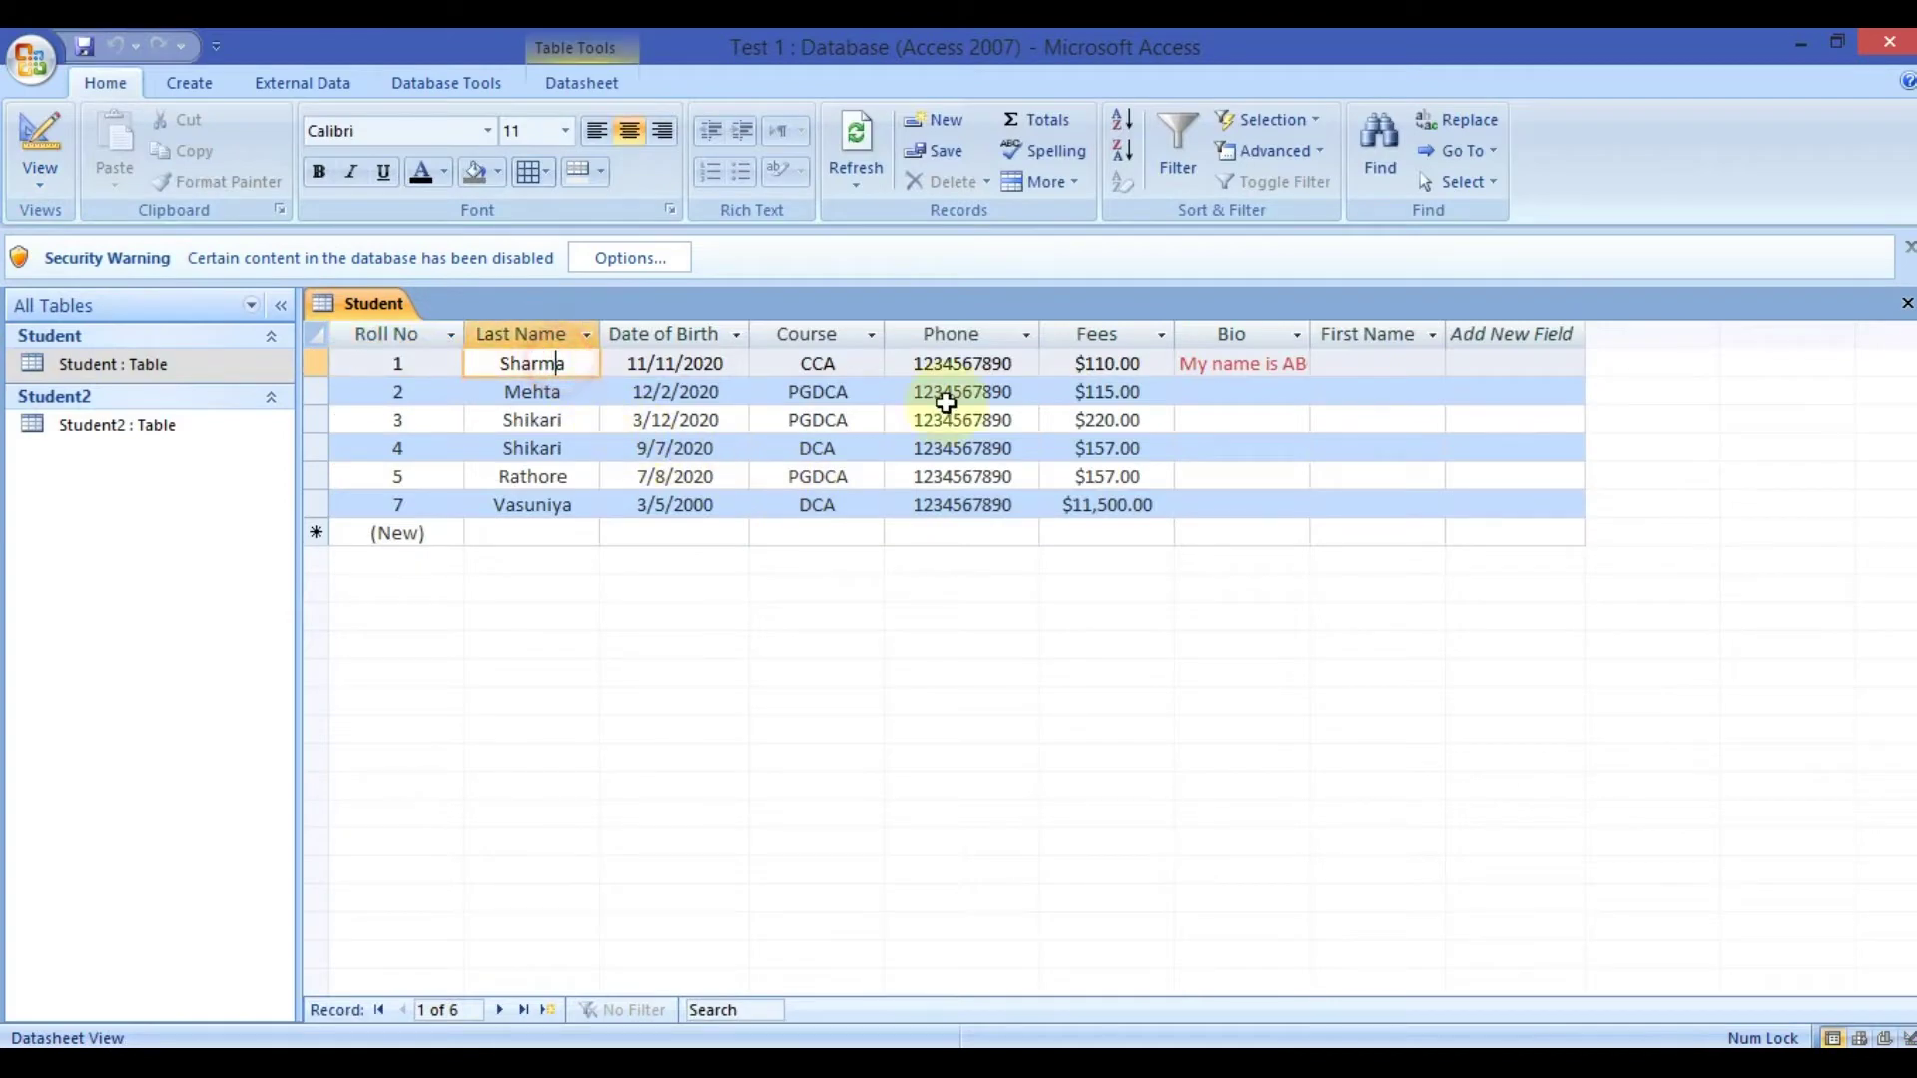
click(1402, 335)
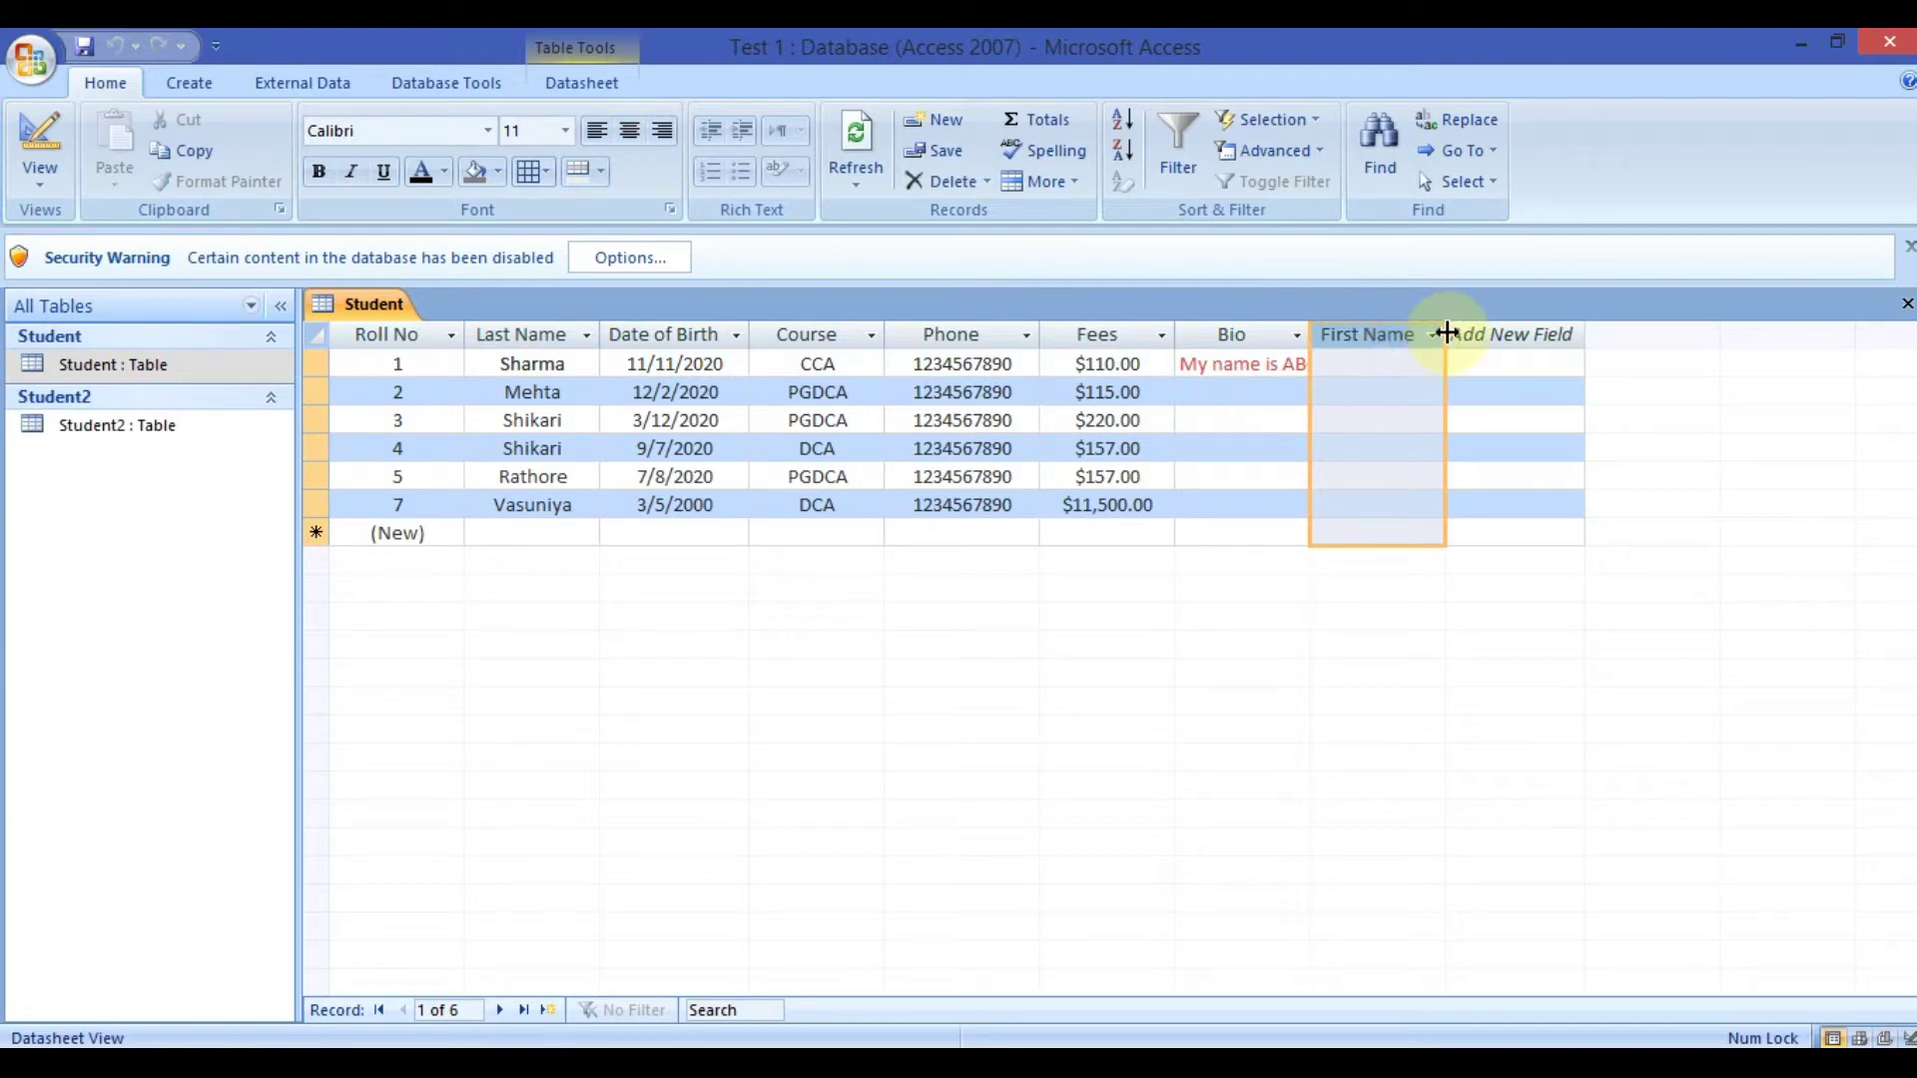
drag(1349, 345, 530, 331)
Enter the students' first names in the First Name field of the records with Roll No 1 and 2.
click(546, 370)
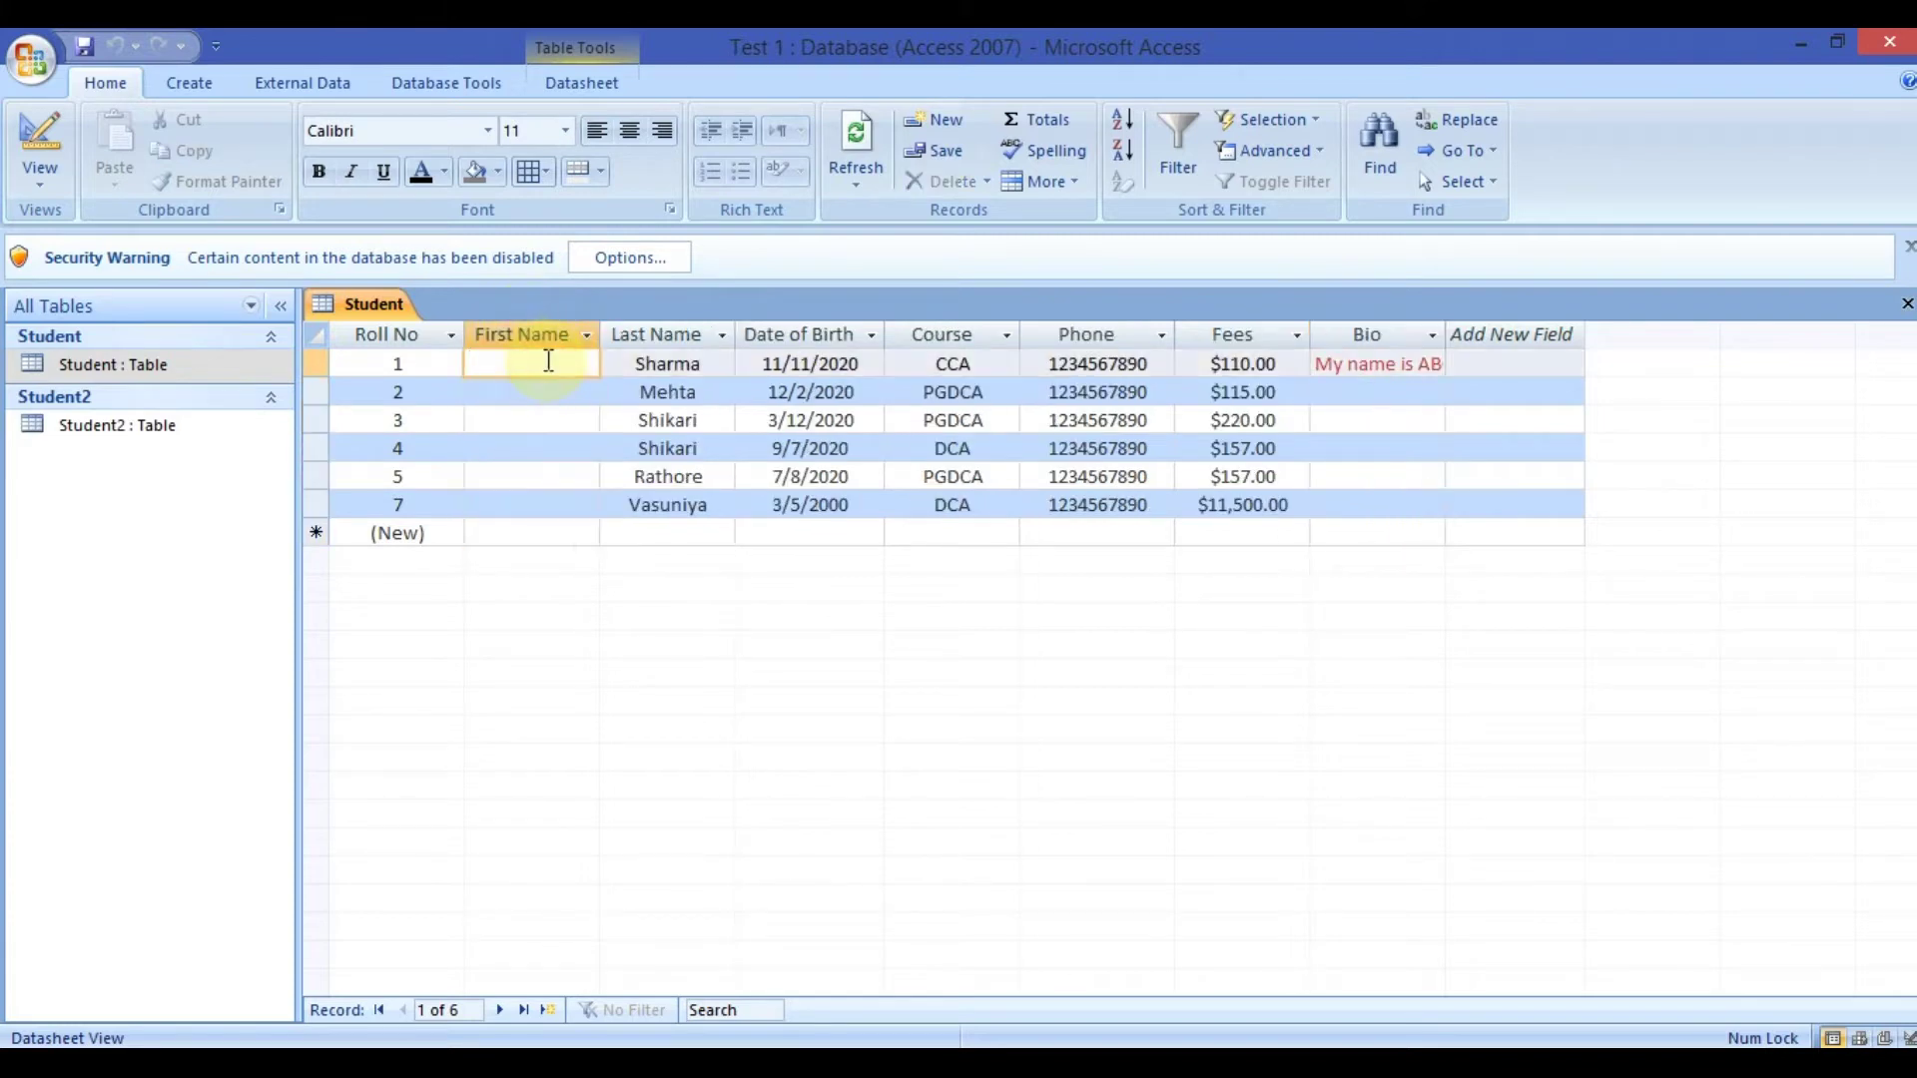
text(Shyam)
key(Tab)
key(Down)
key(shift+Tab)
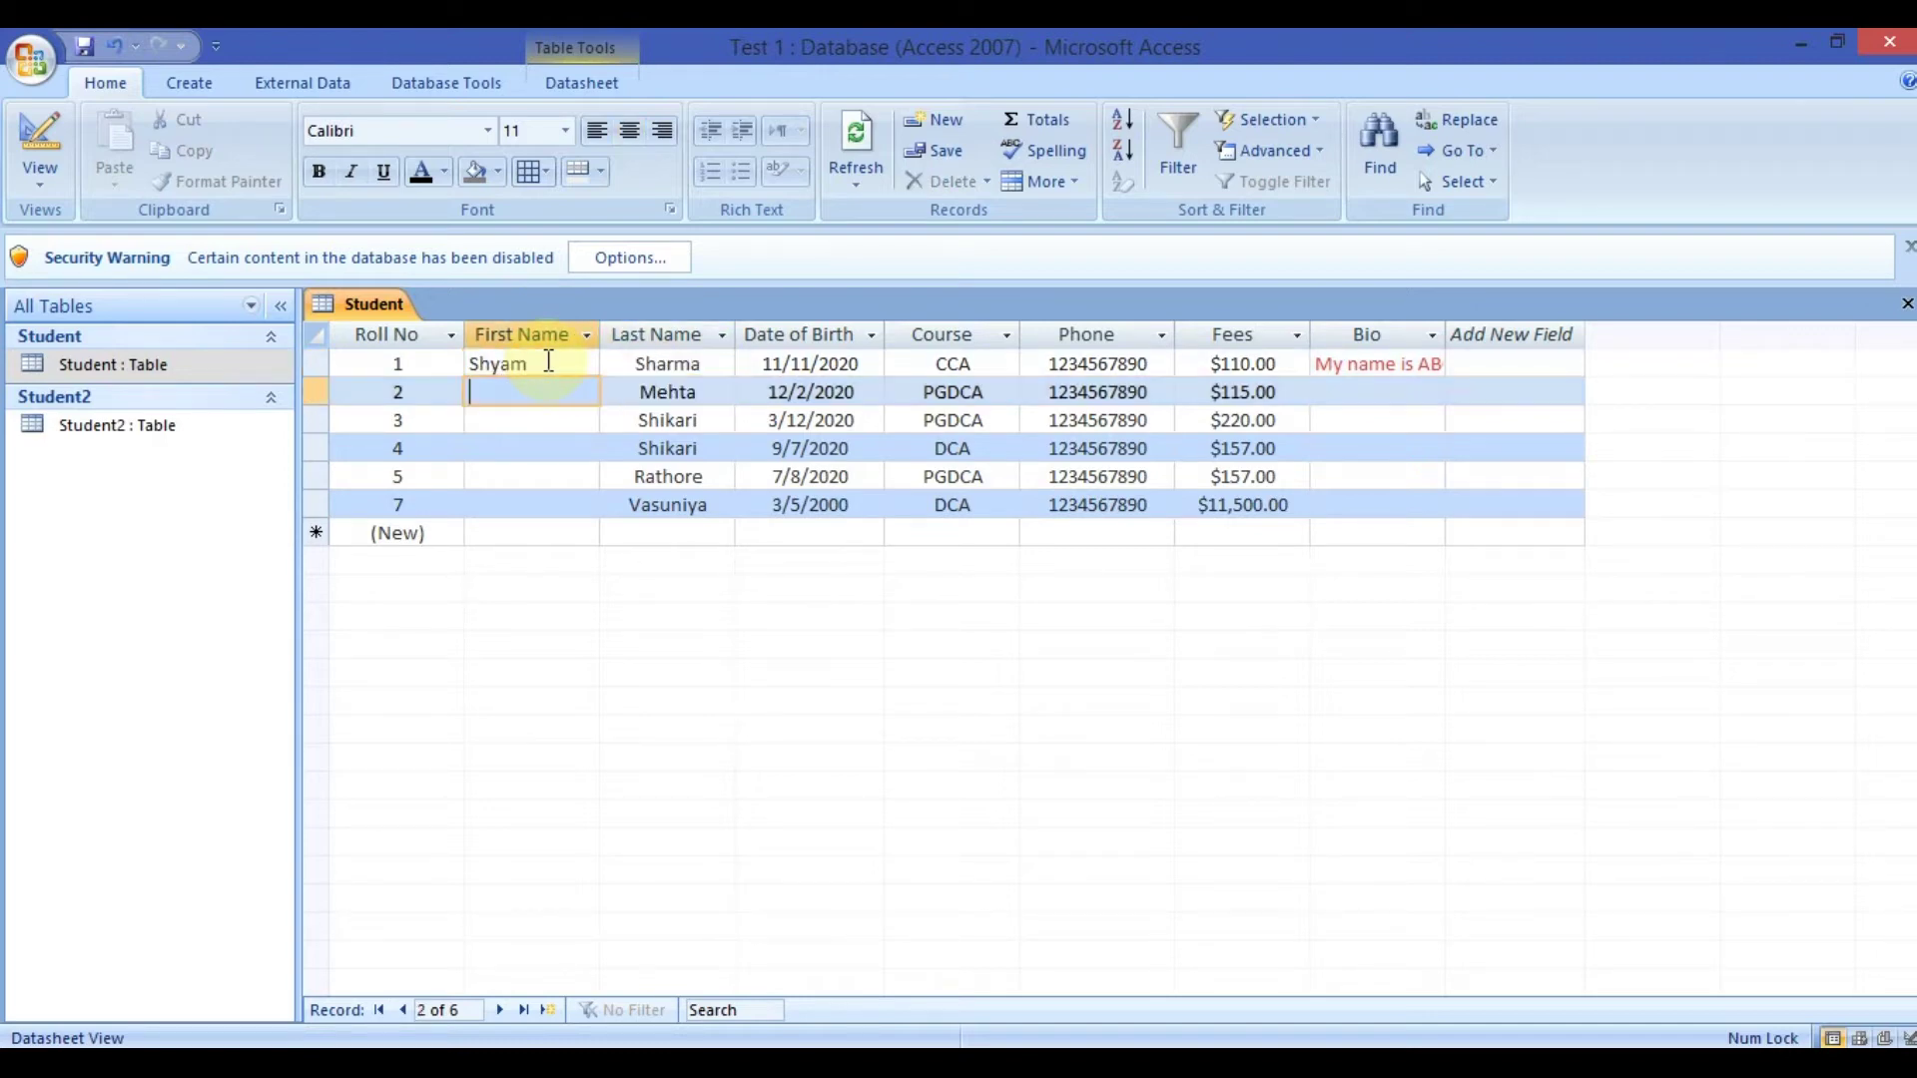
text(Ramesh)
key(Down)
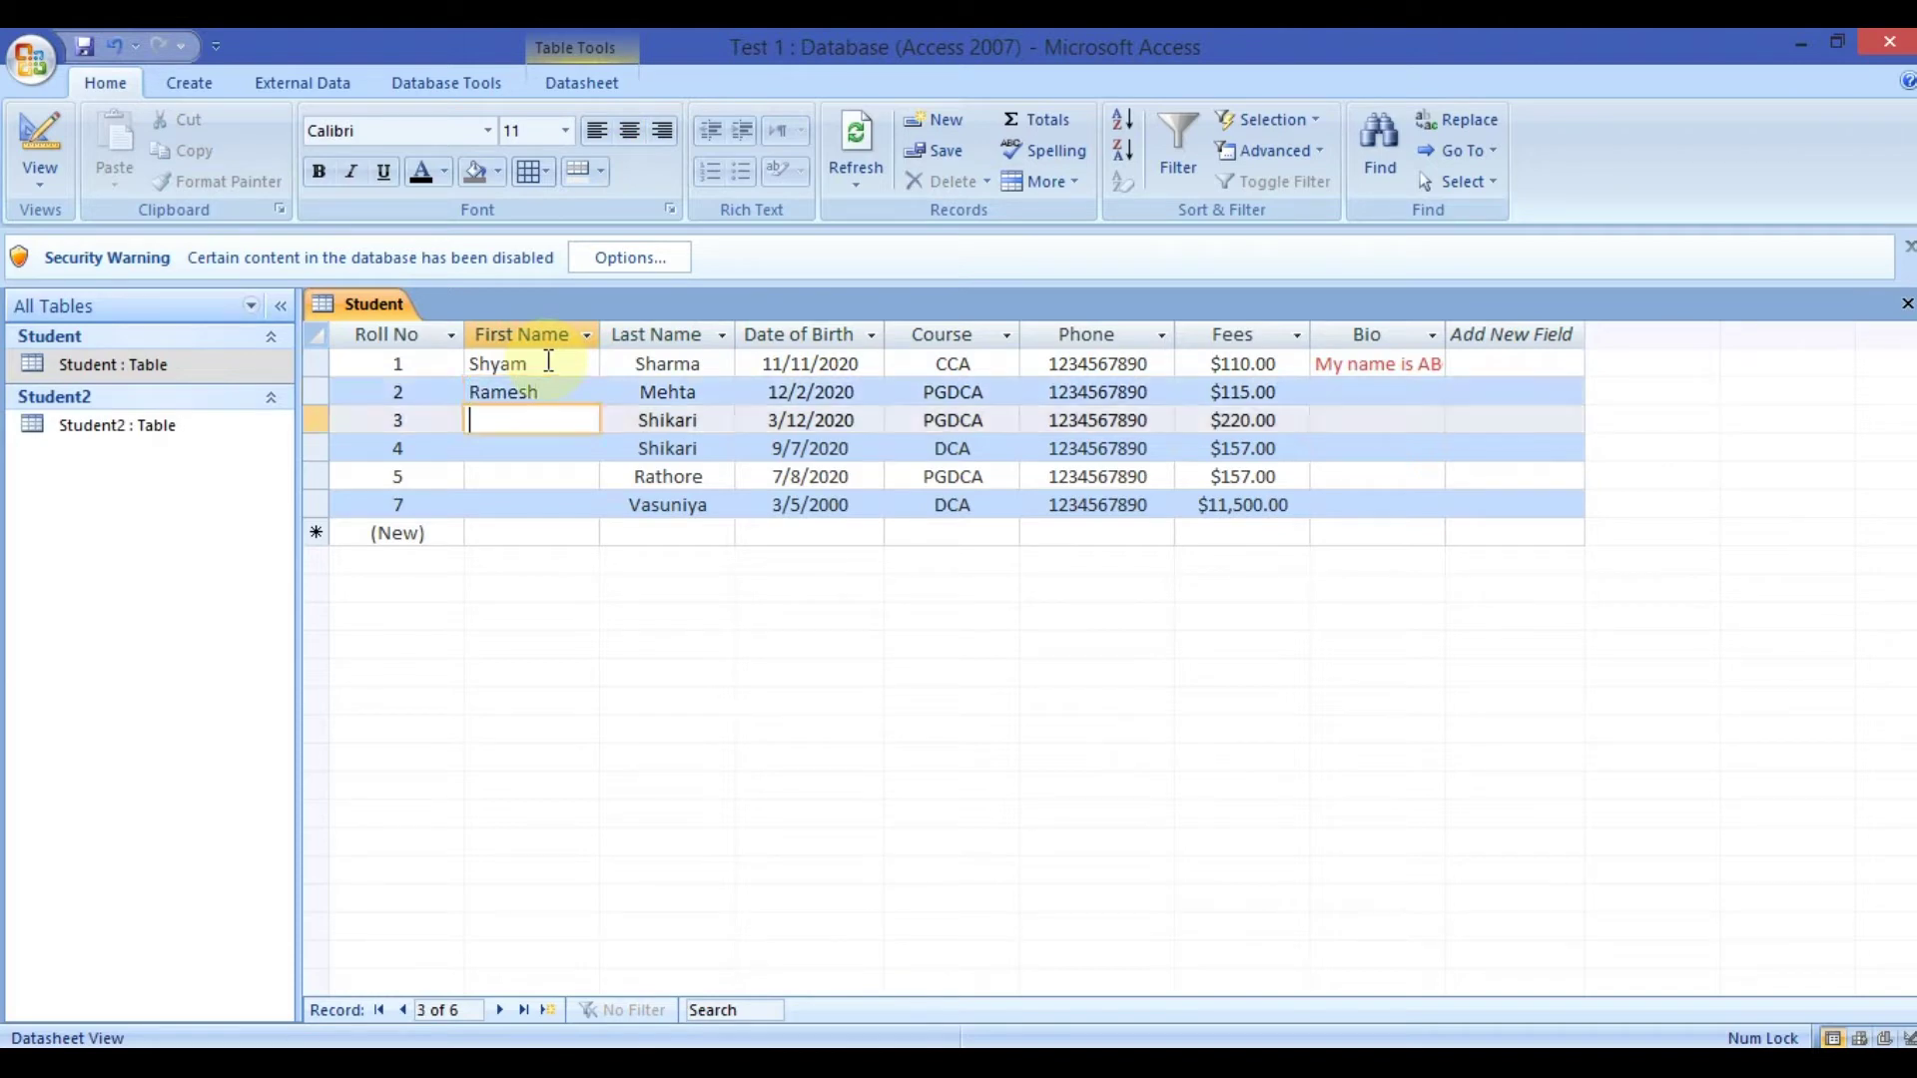
Enter the students' first names in the records with Roll No 3, 4, 5 and 7.
text(Kiran)
key(Tab)
key(Down)
key(shift+Tab)
text(Vi)
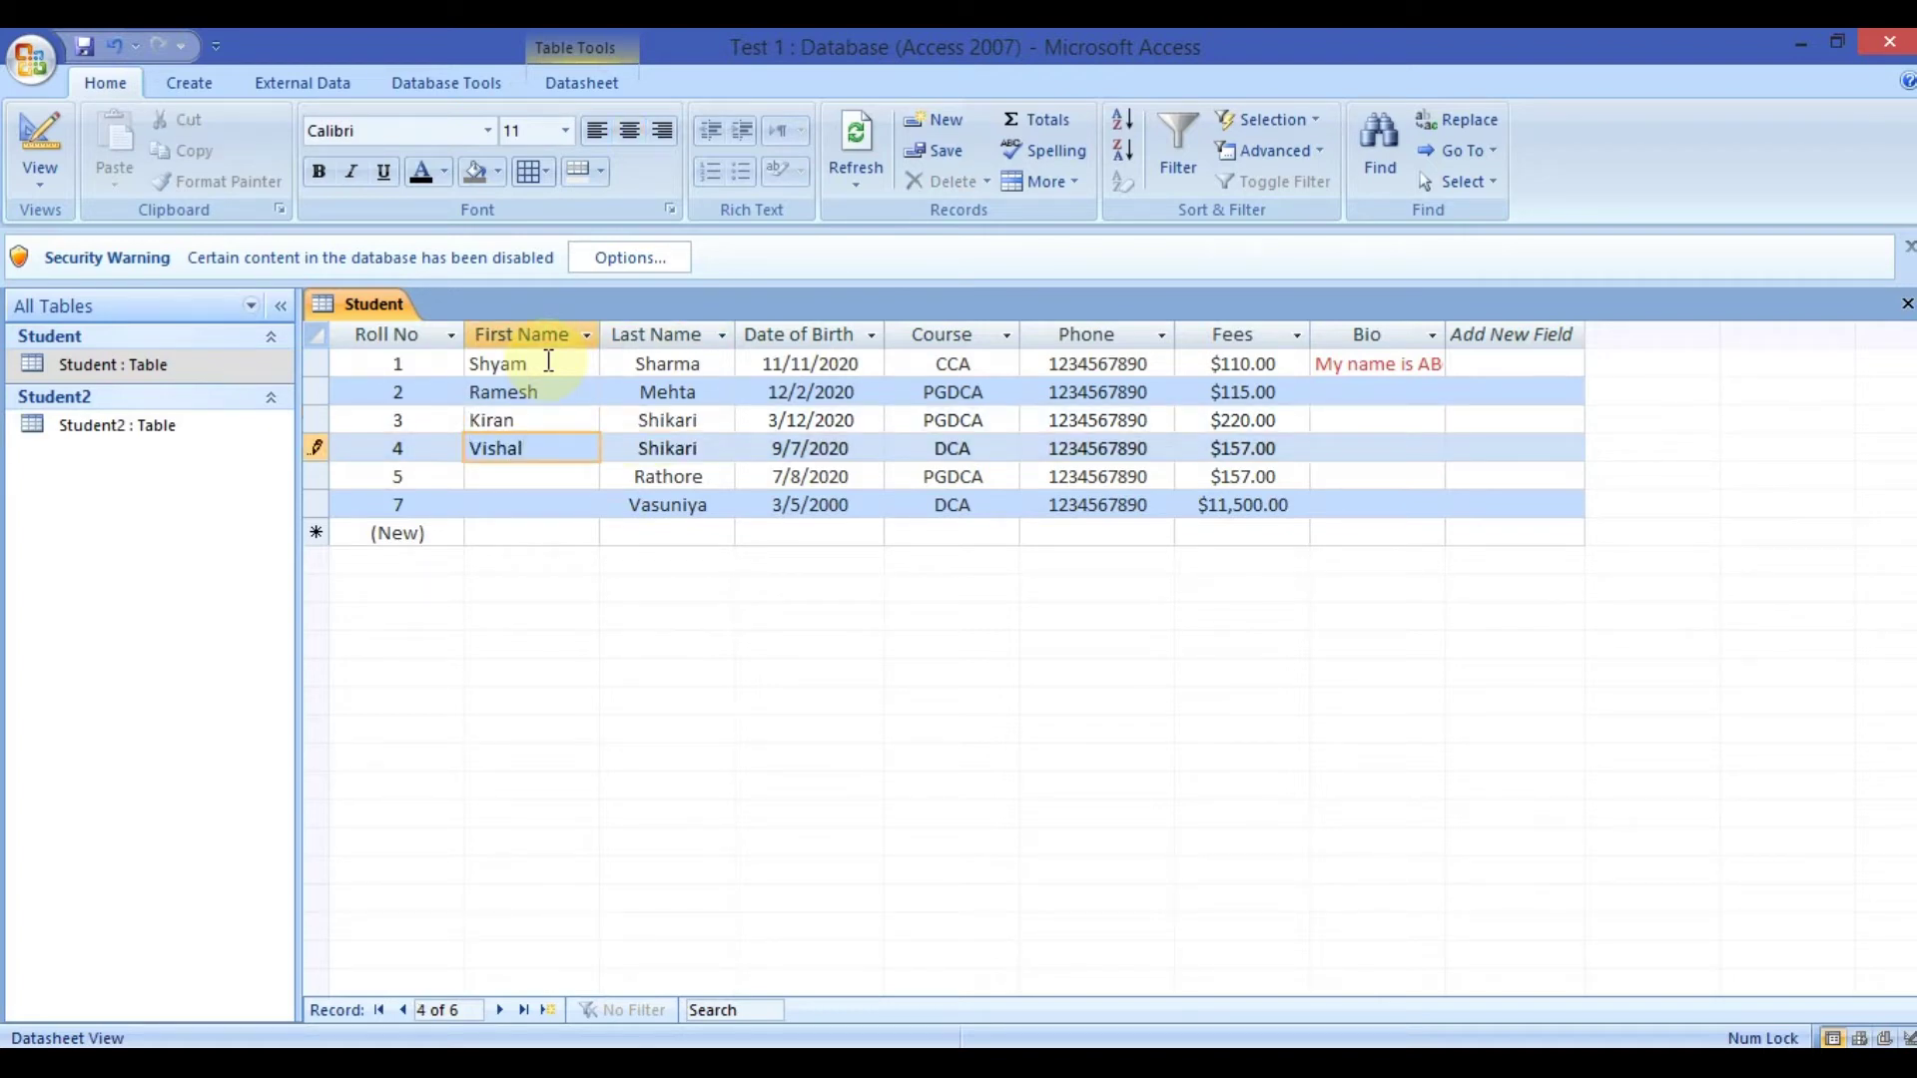
key(Down)
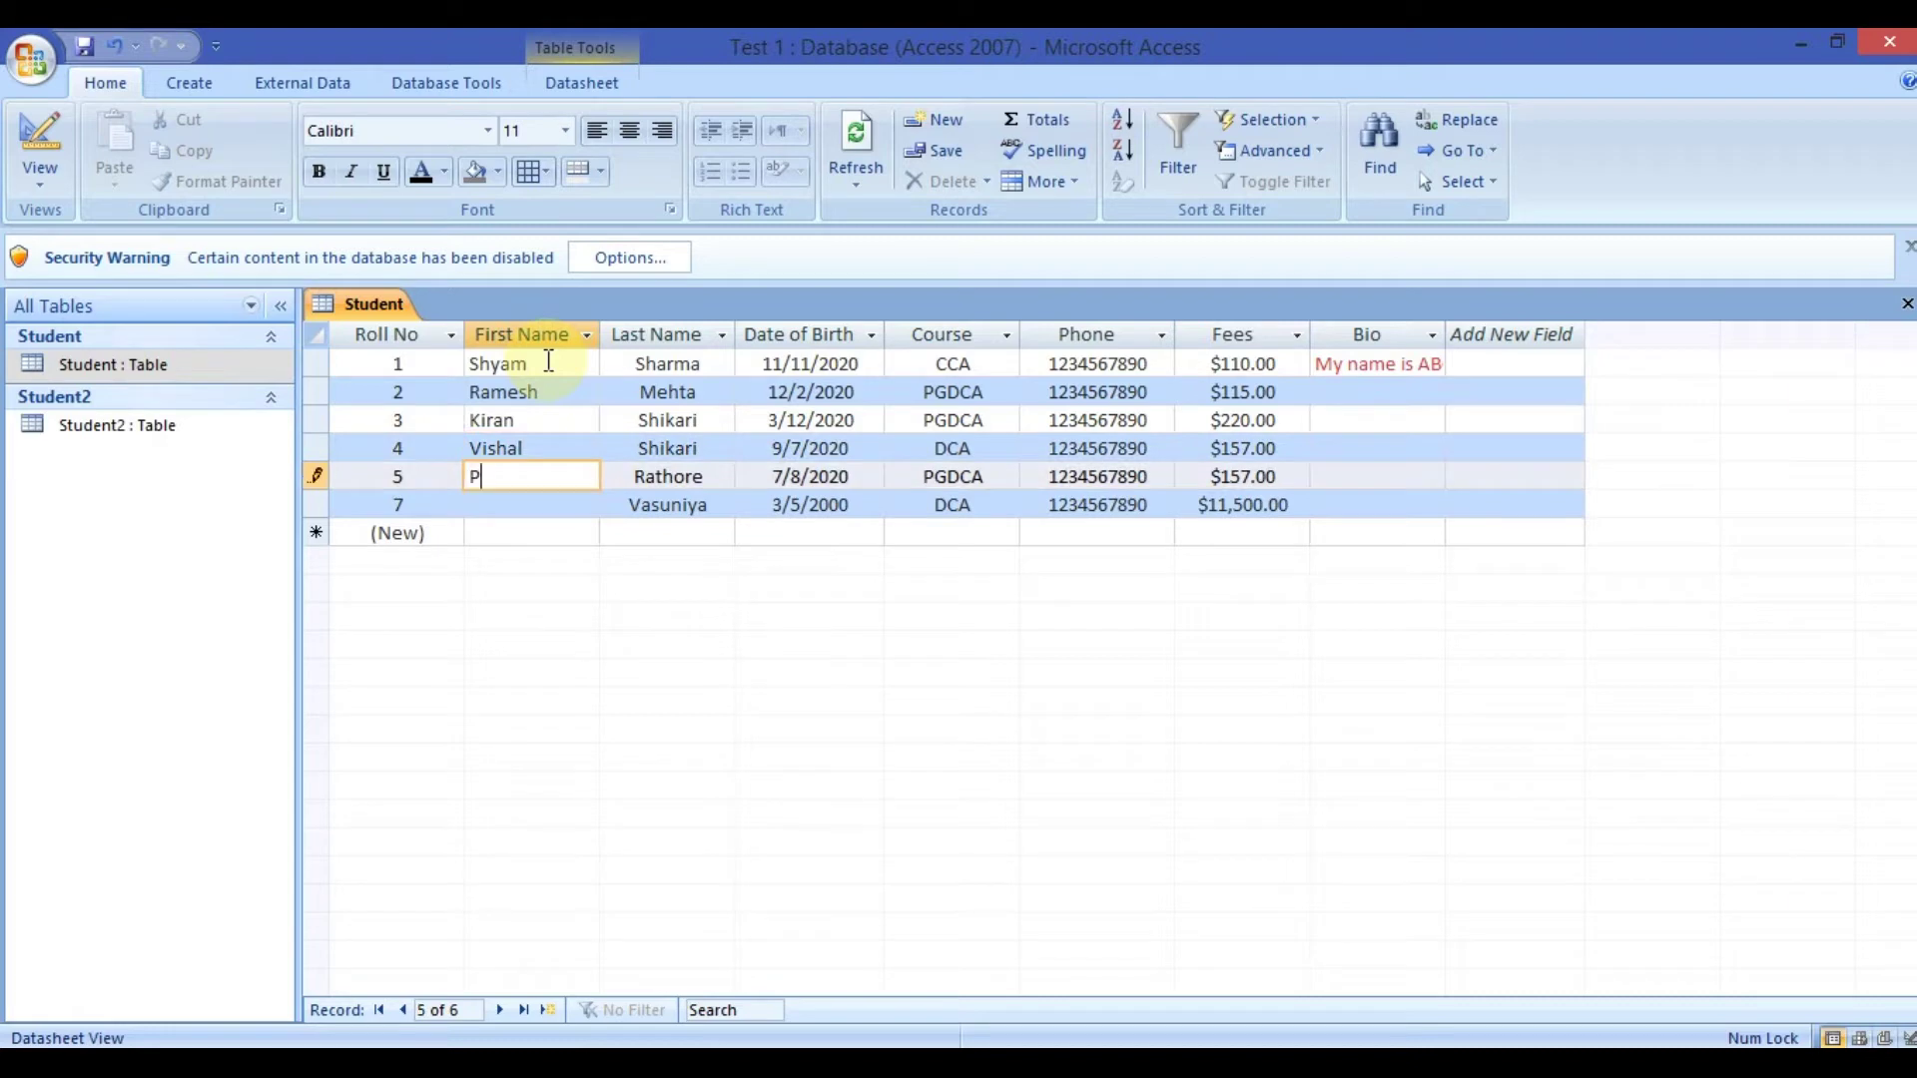
key(Down)
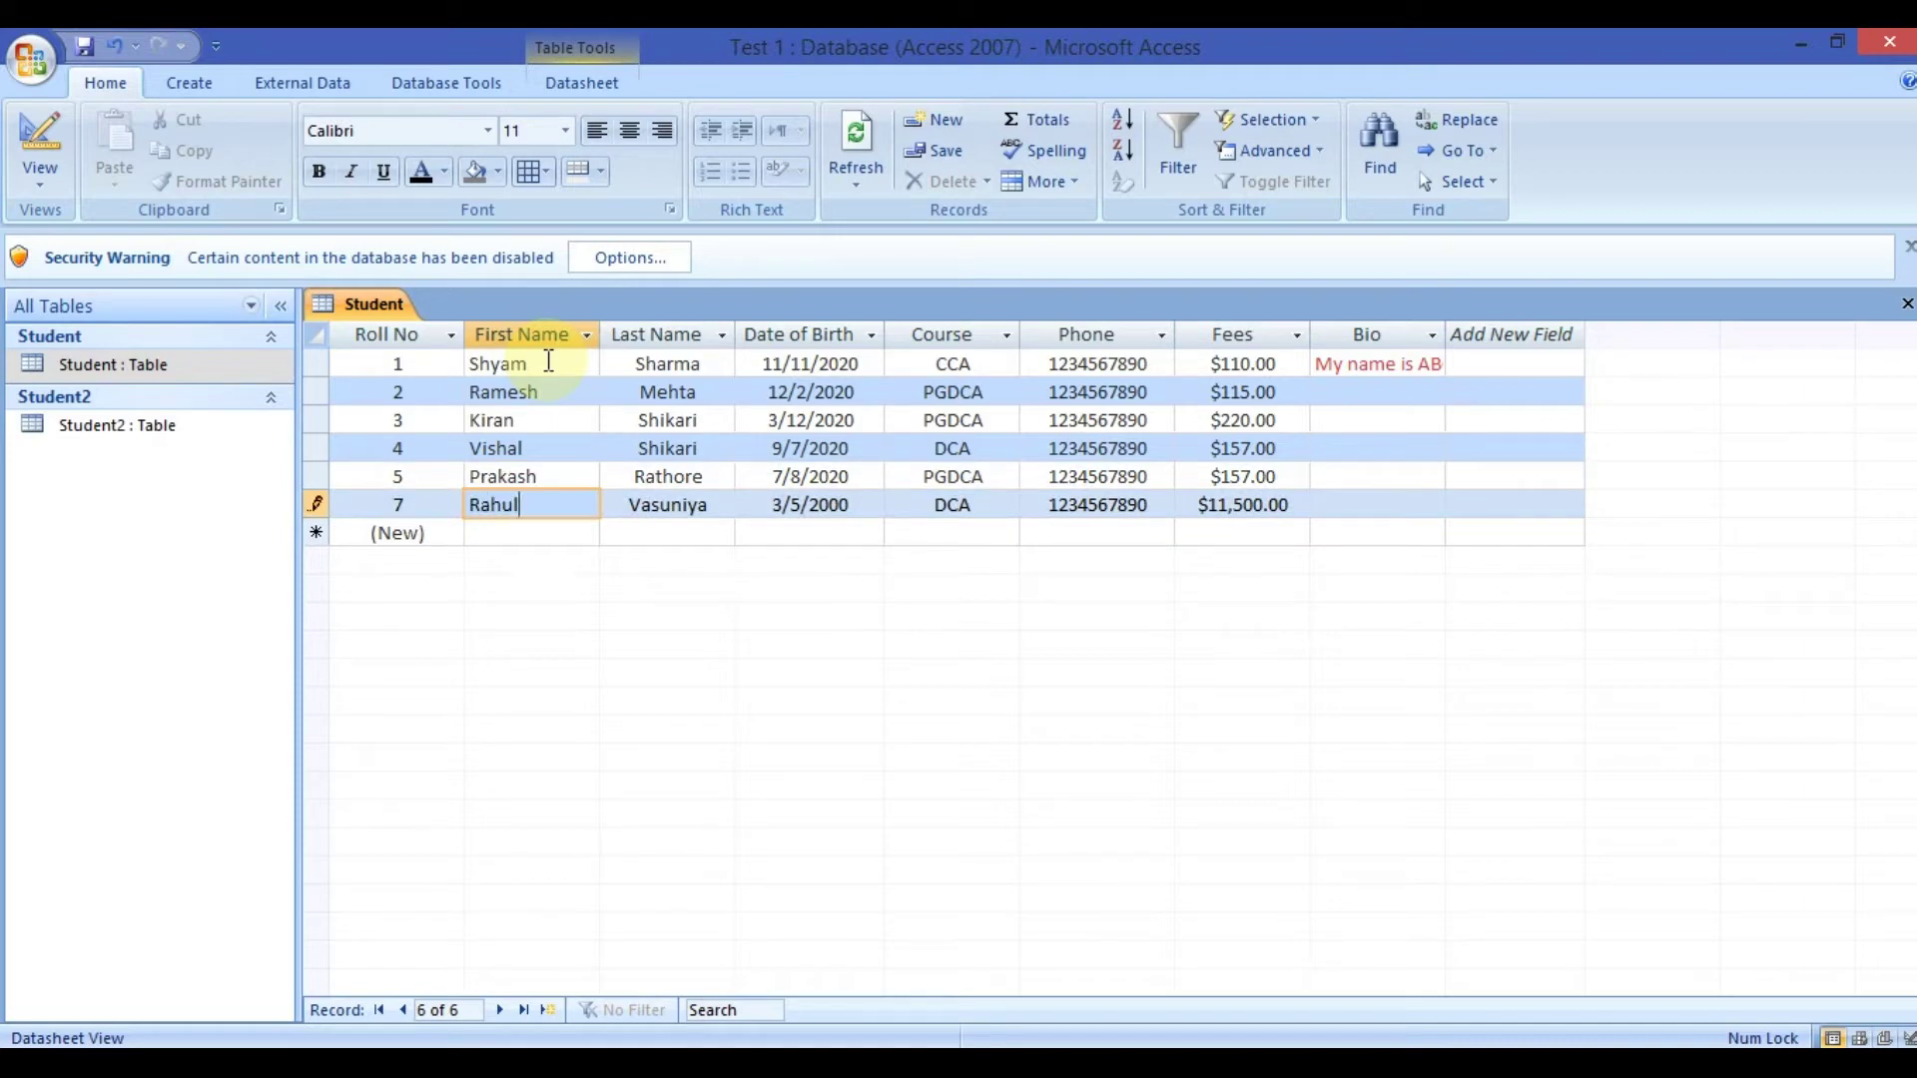
click(635, 476)
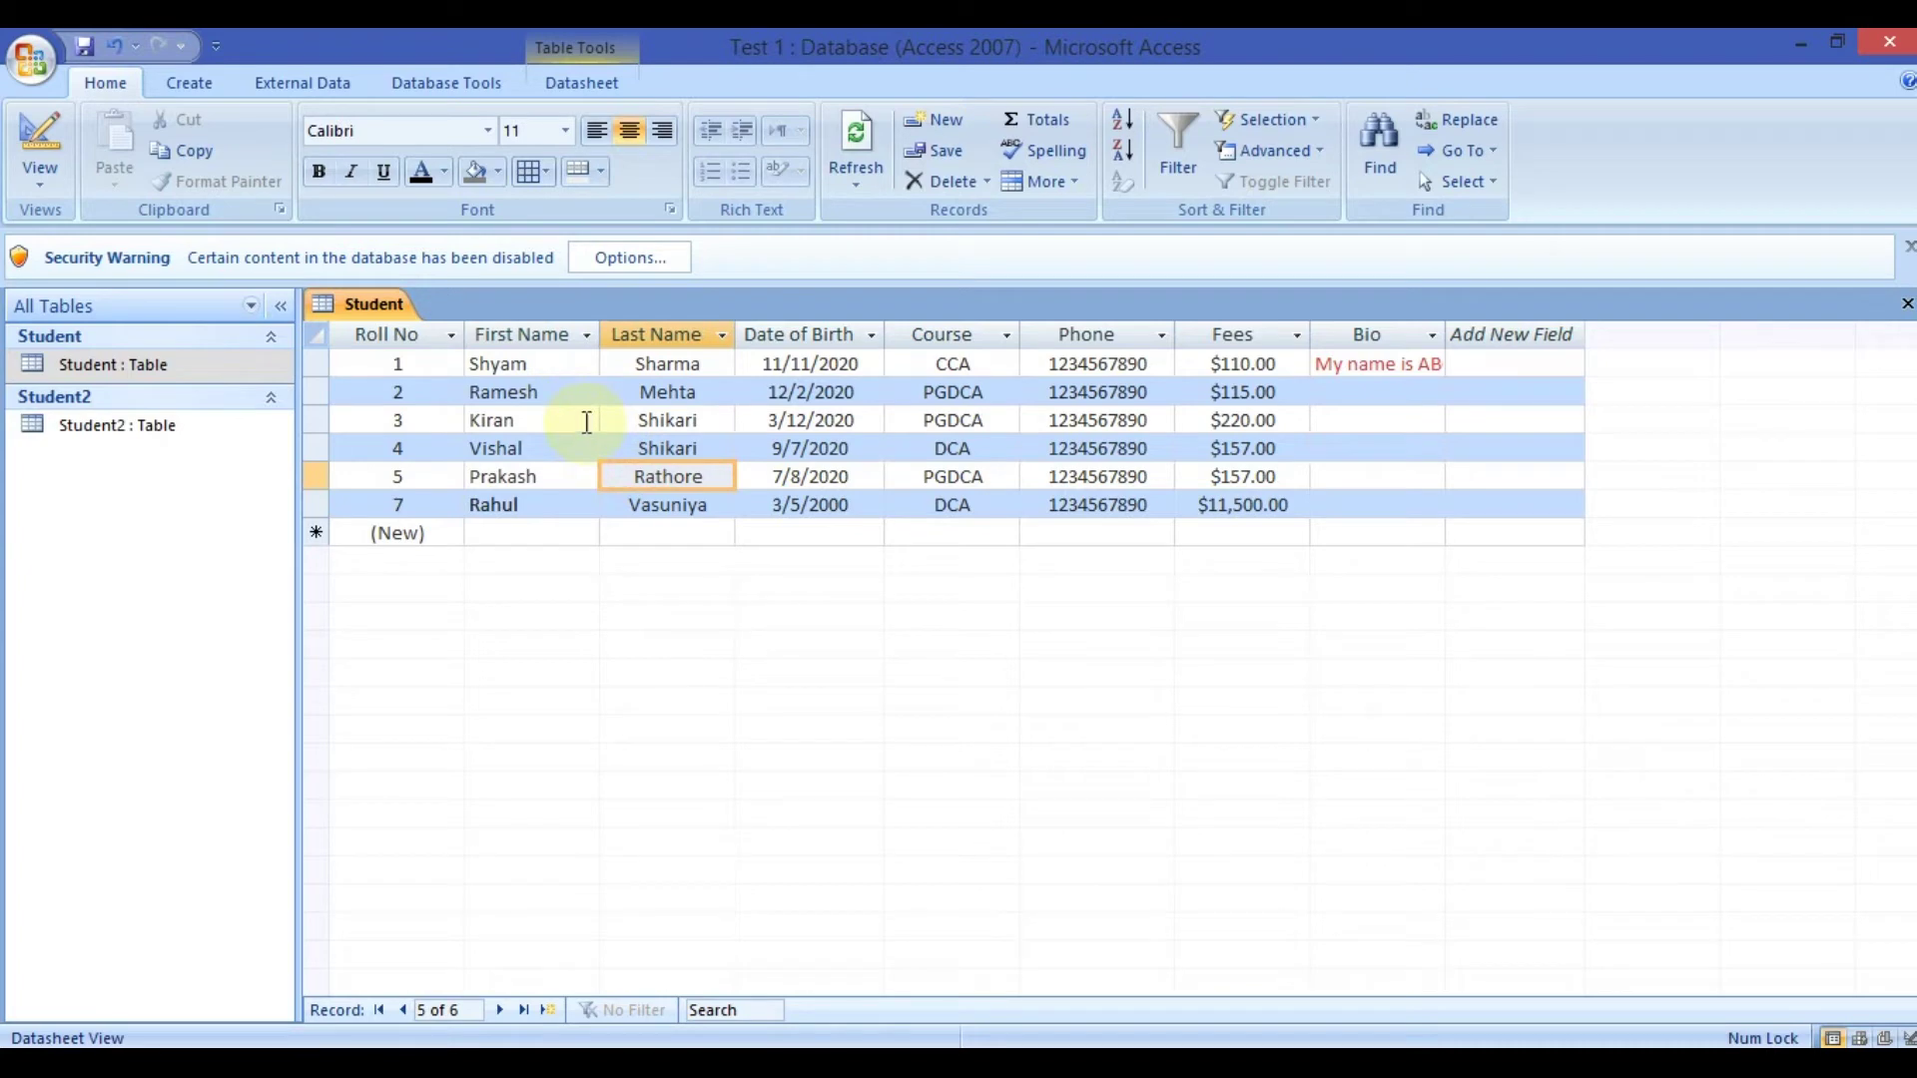
Add a Total row to the Student datasheet and set it to Count for the First Name column.
click(1062, 118)
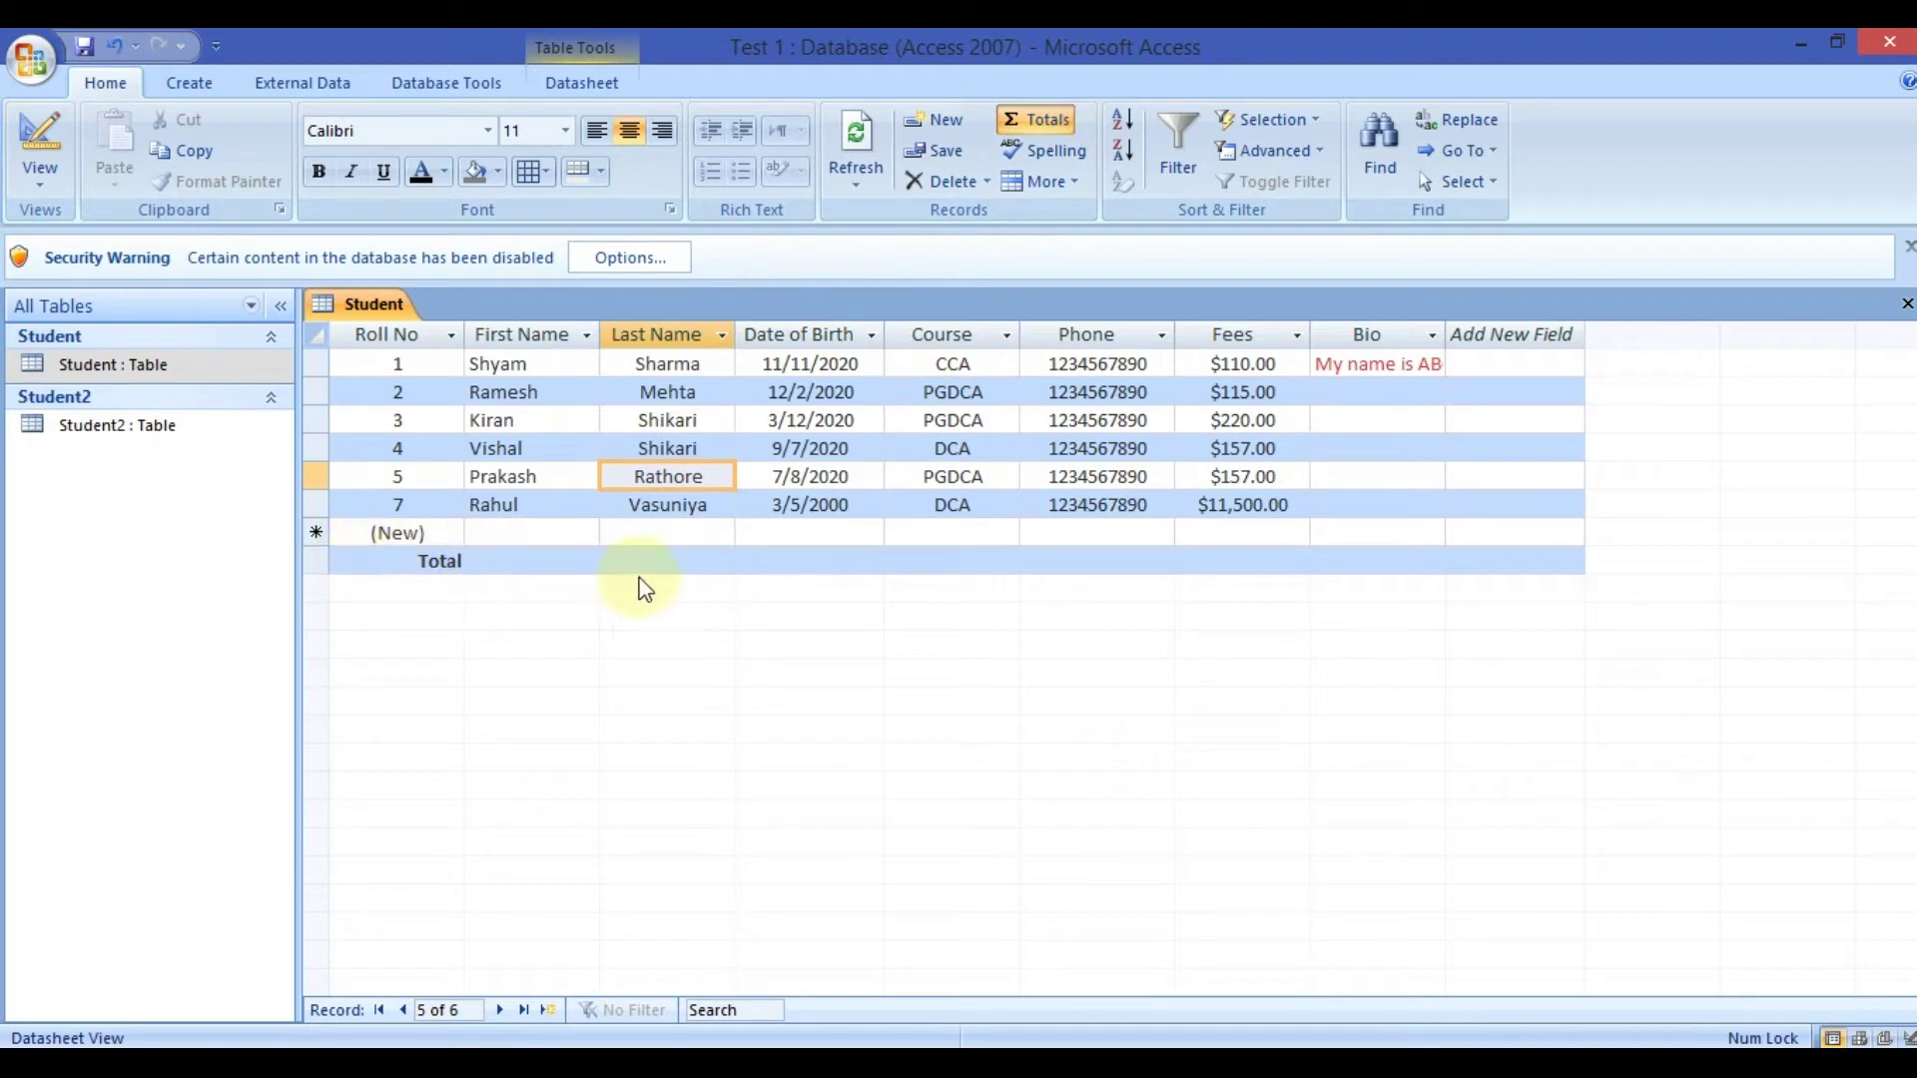
click(1229, 561)
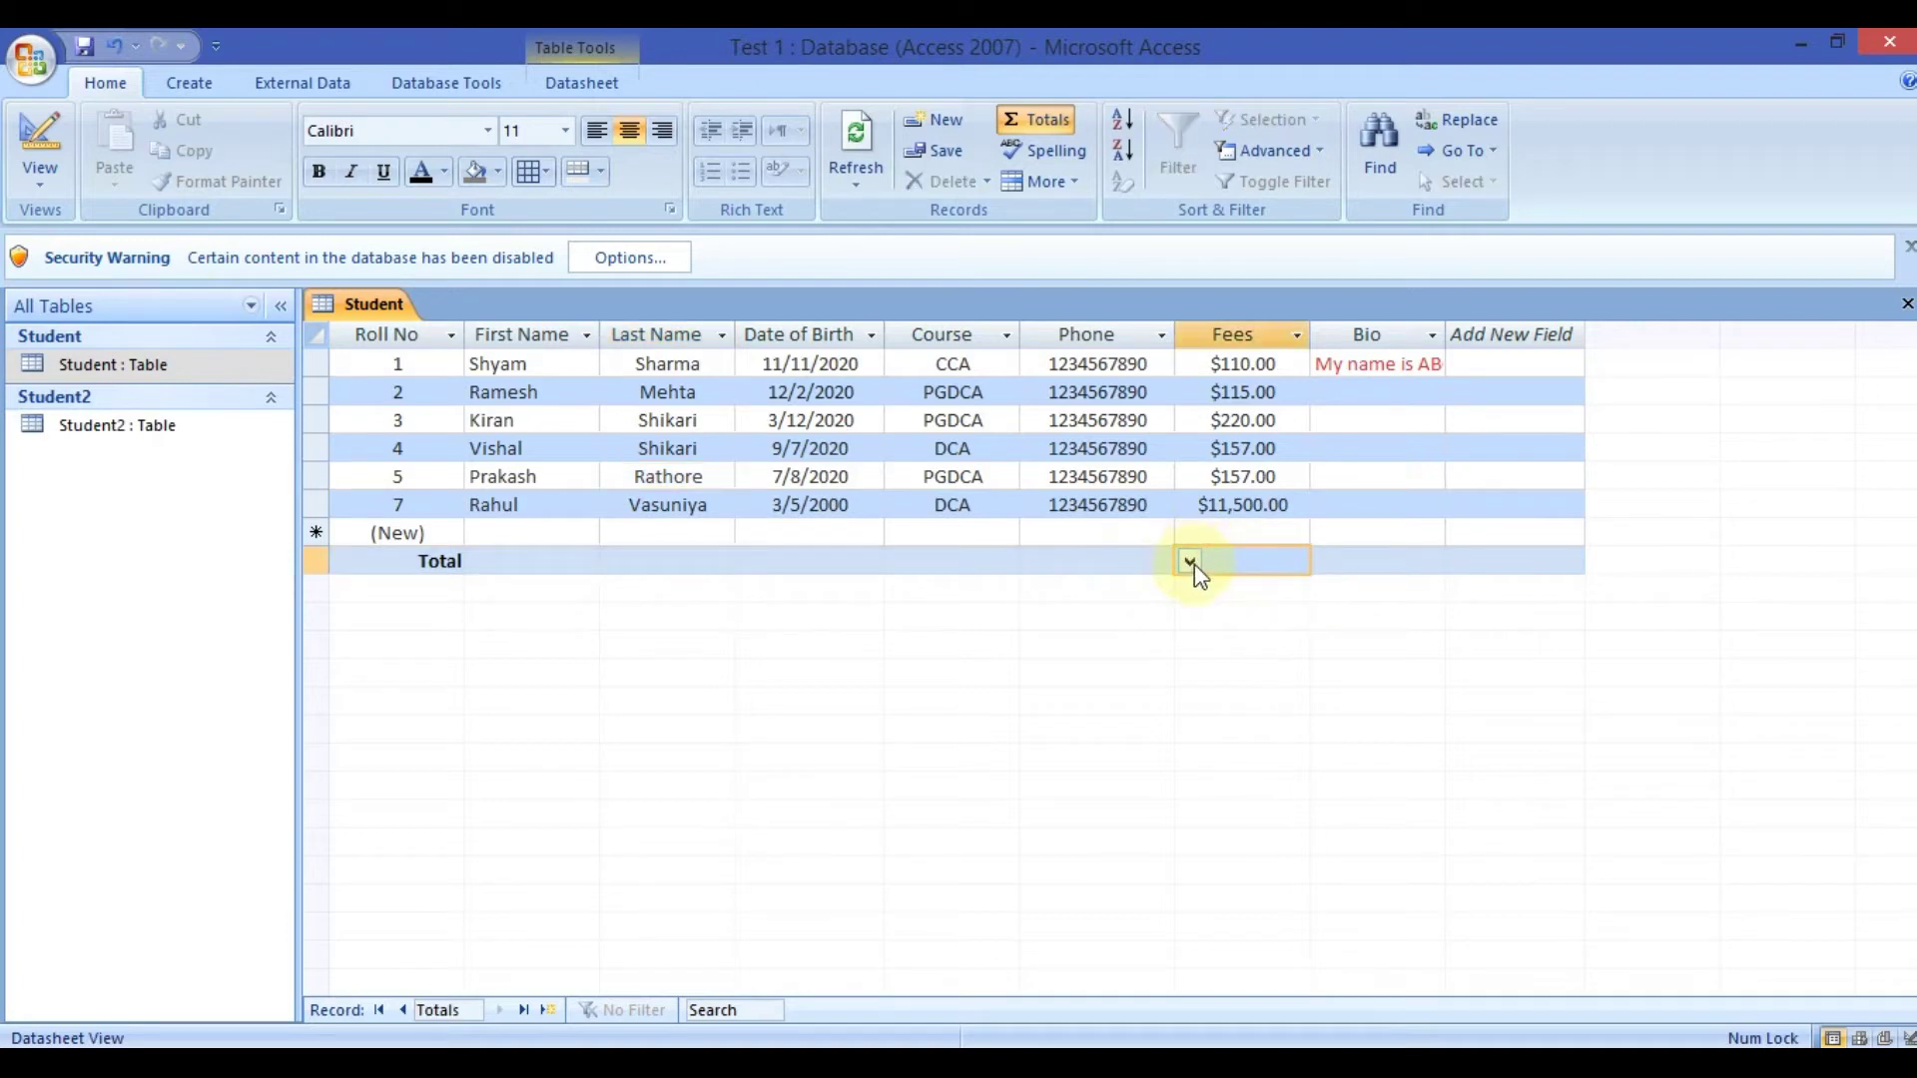
click(1190, 562)
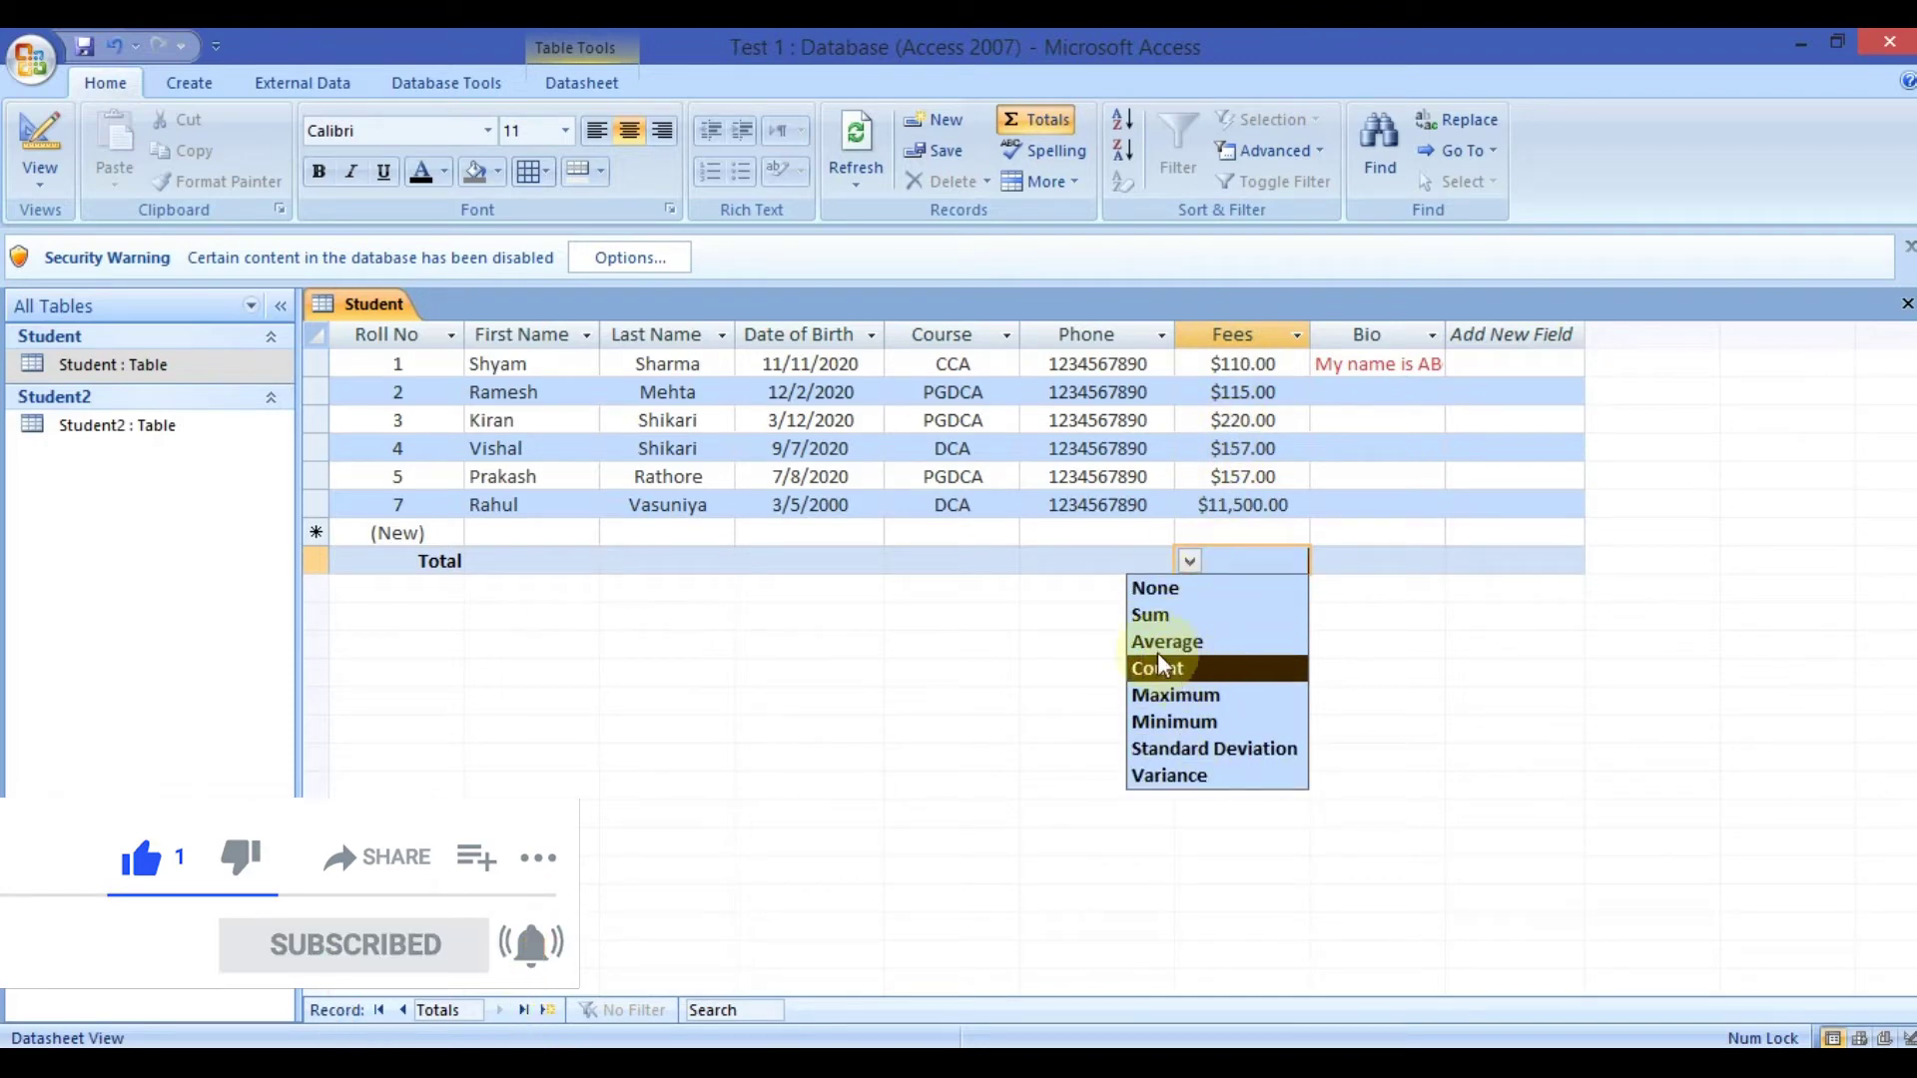
click(524, 566)
click(482, 563)
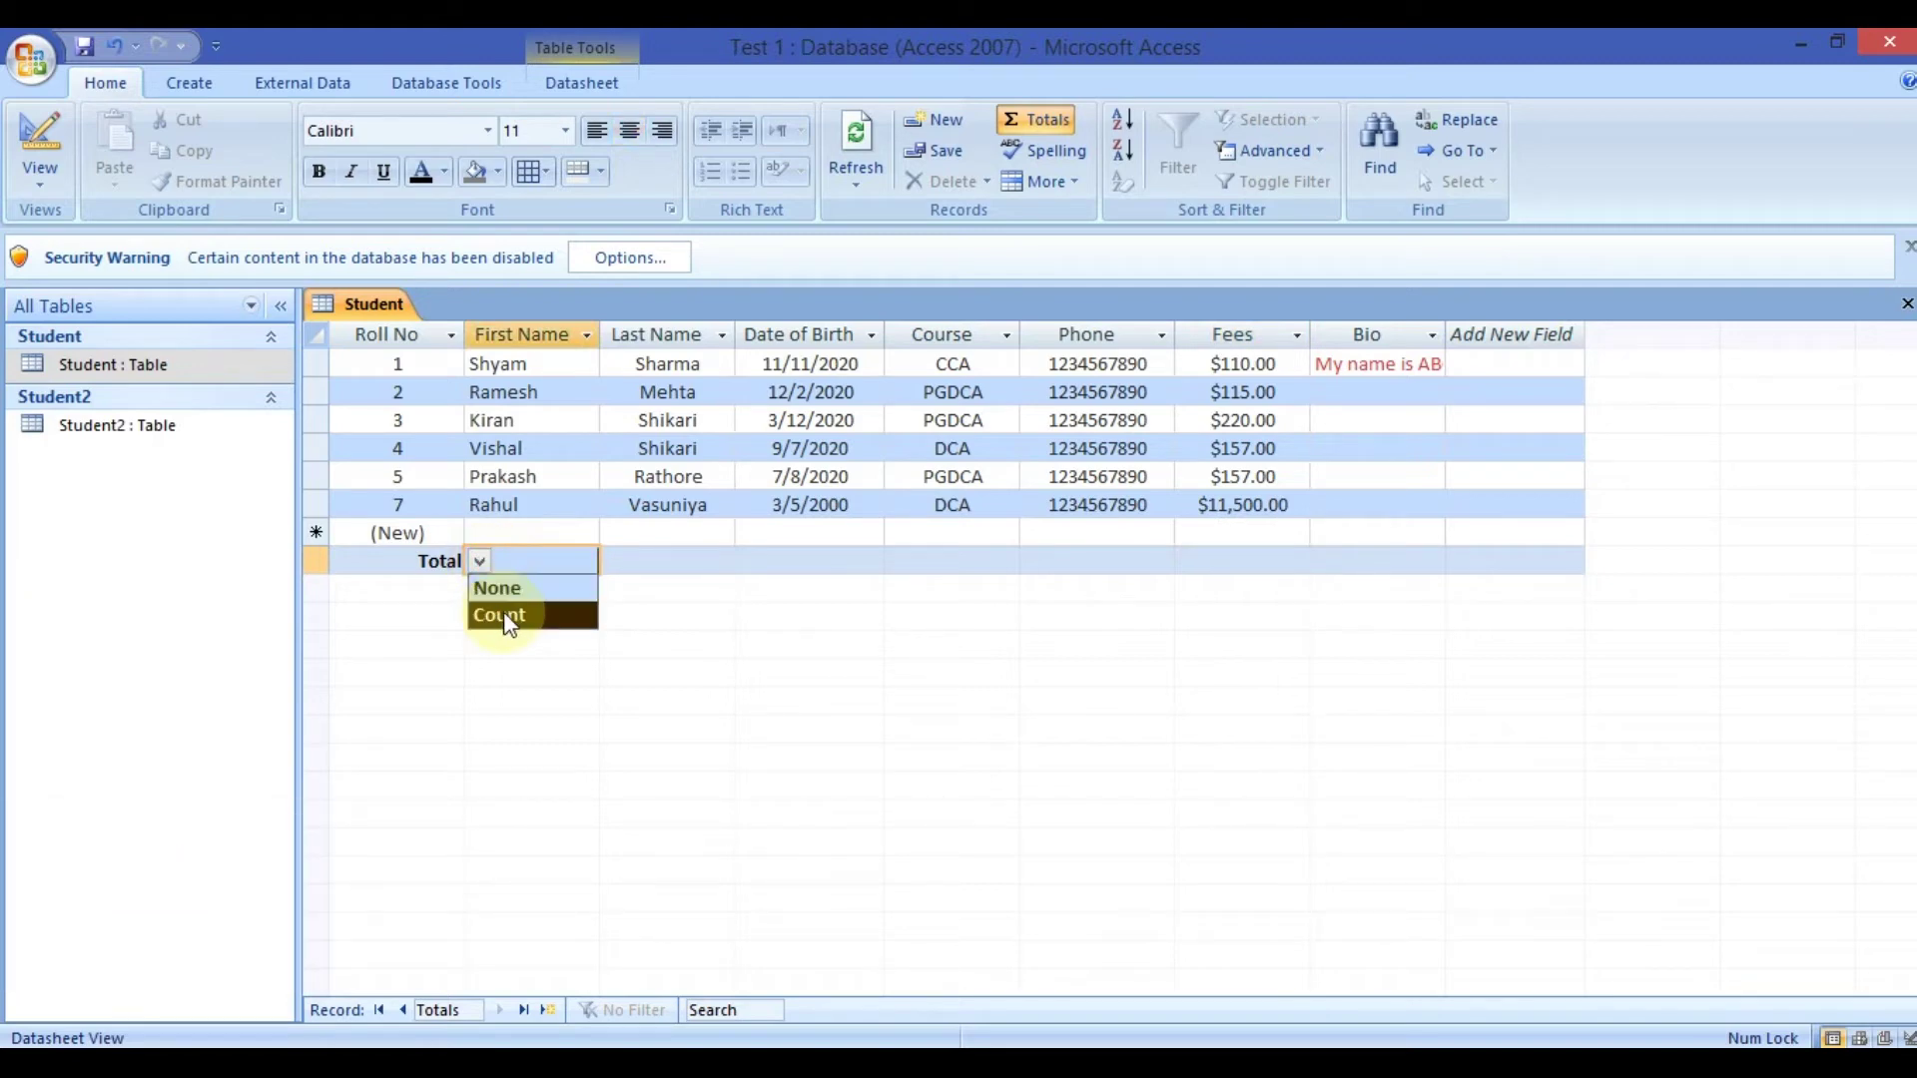
click(503, 613)
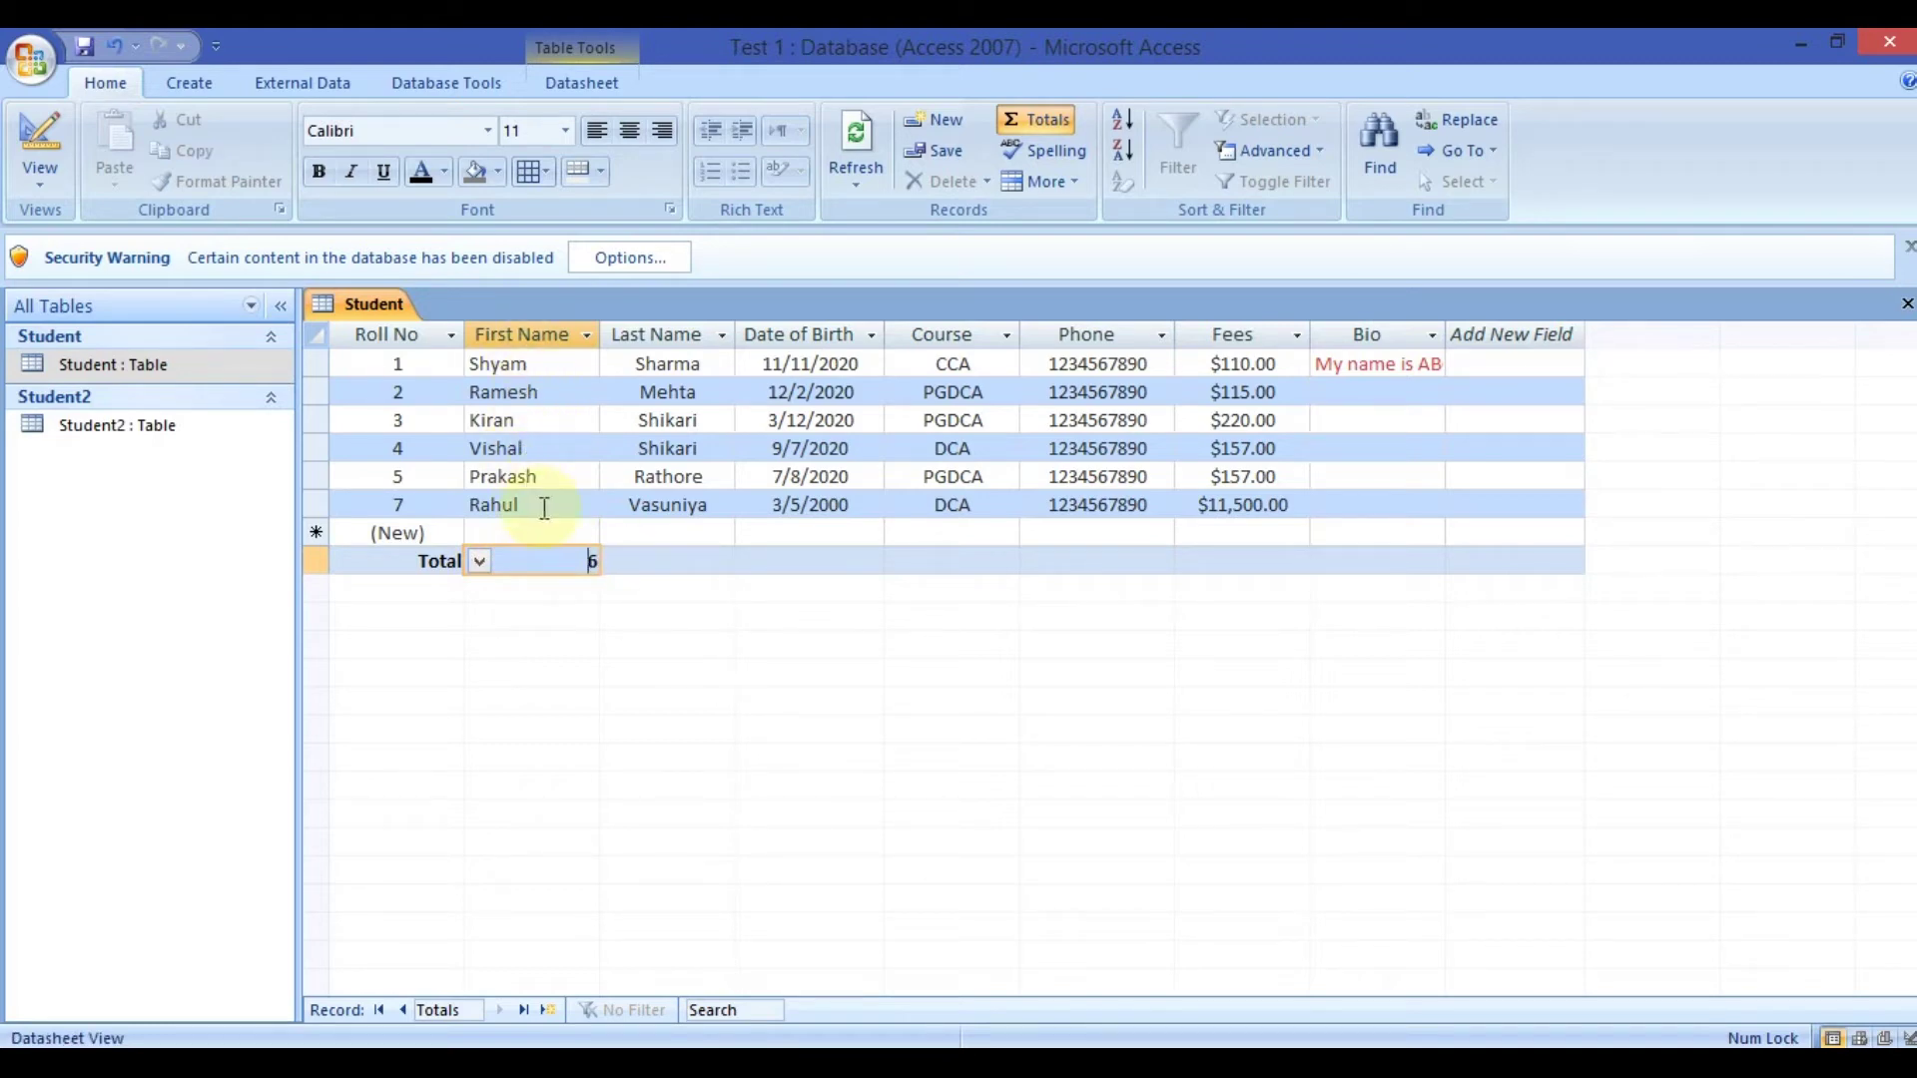
Set the Total row to Sum for the Fees column and check the functions offered for Bio and Phone.
click(1213, 561)
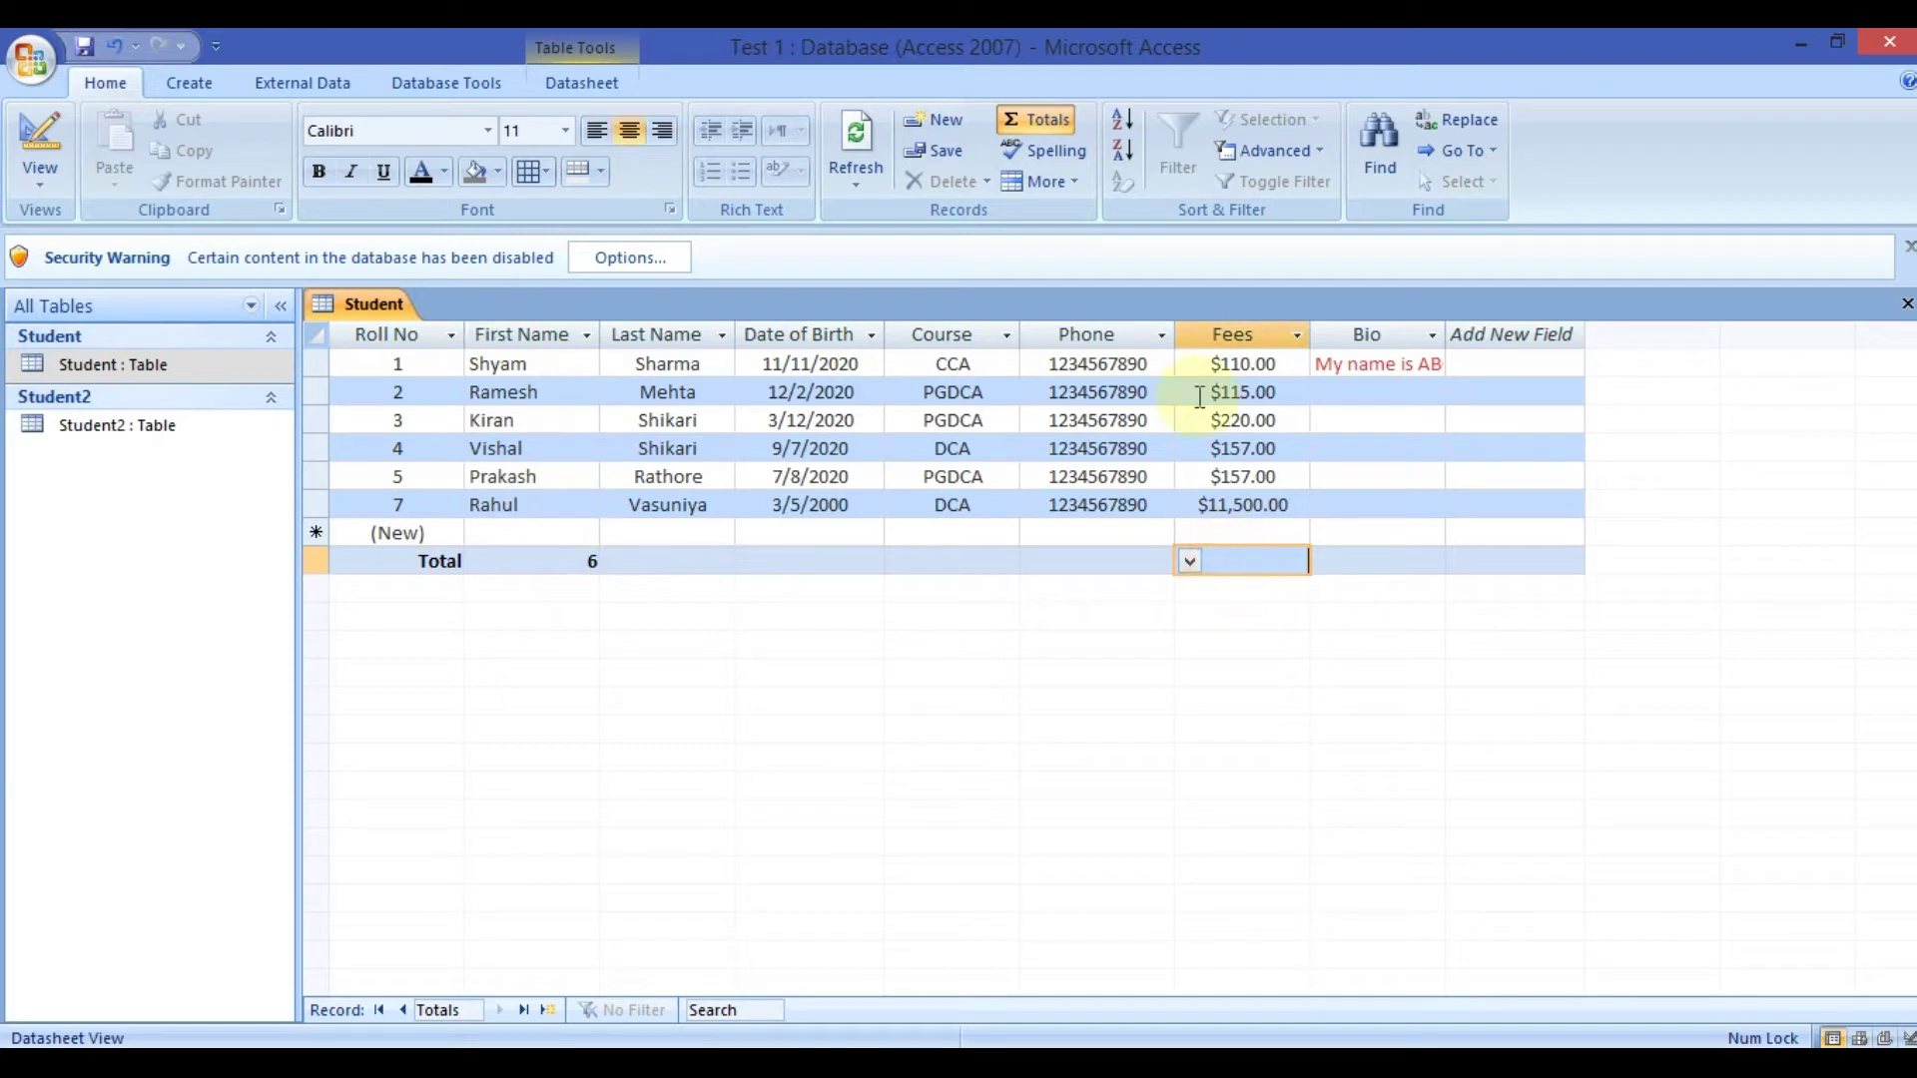
click(1189, 561)
click(1198, 616)
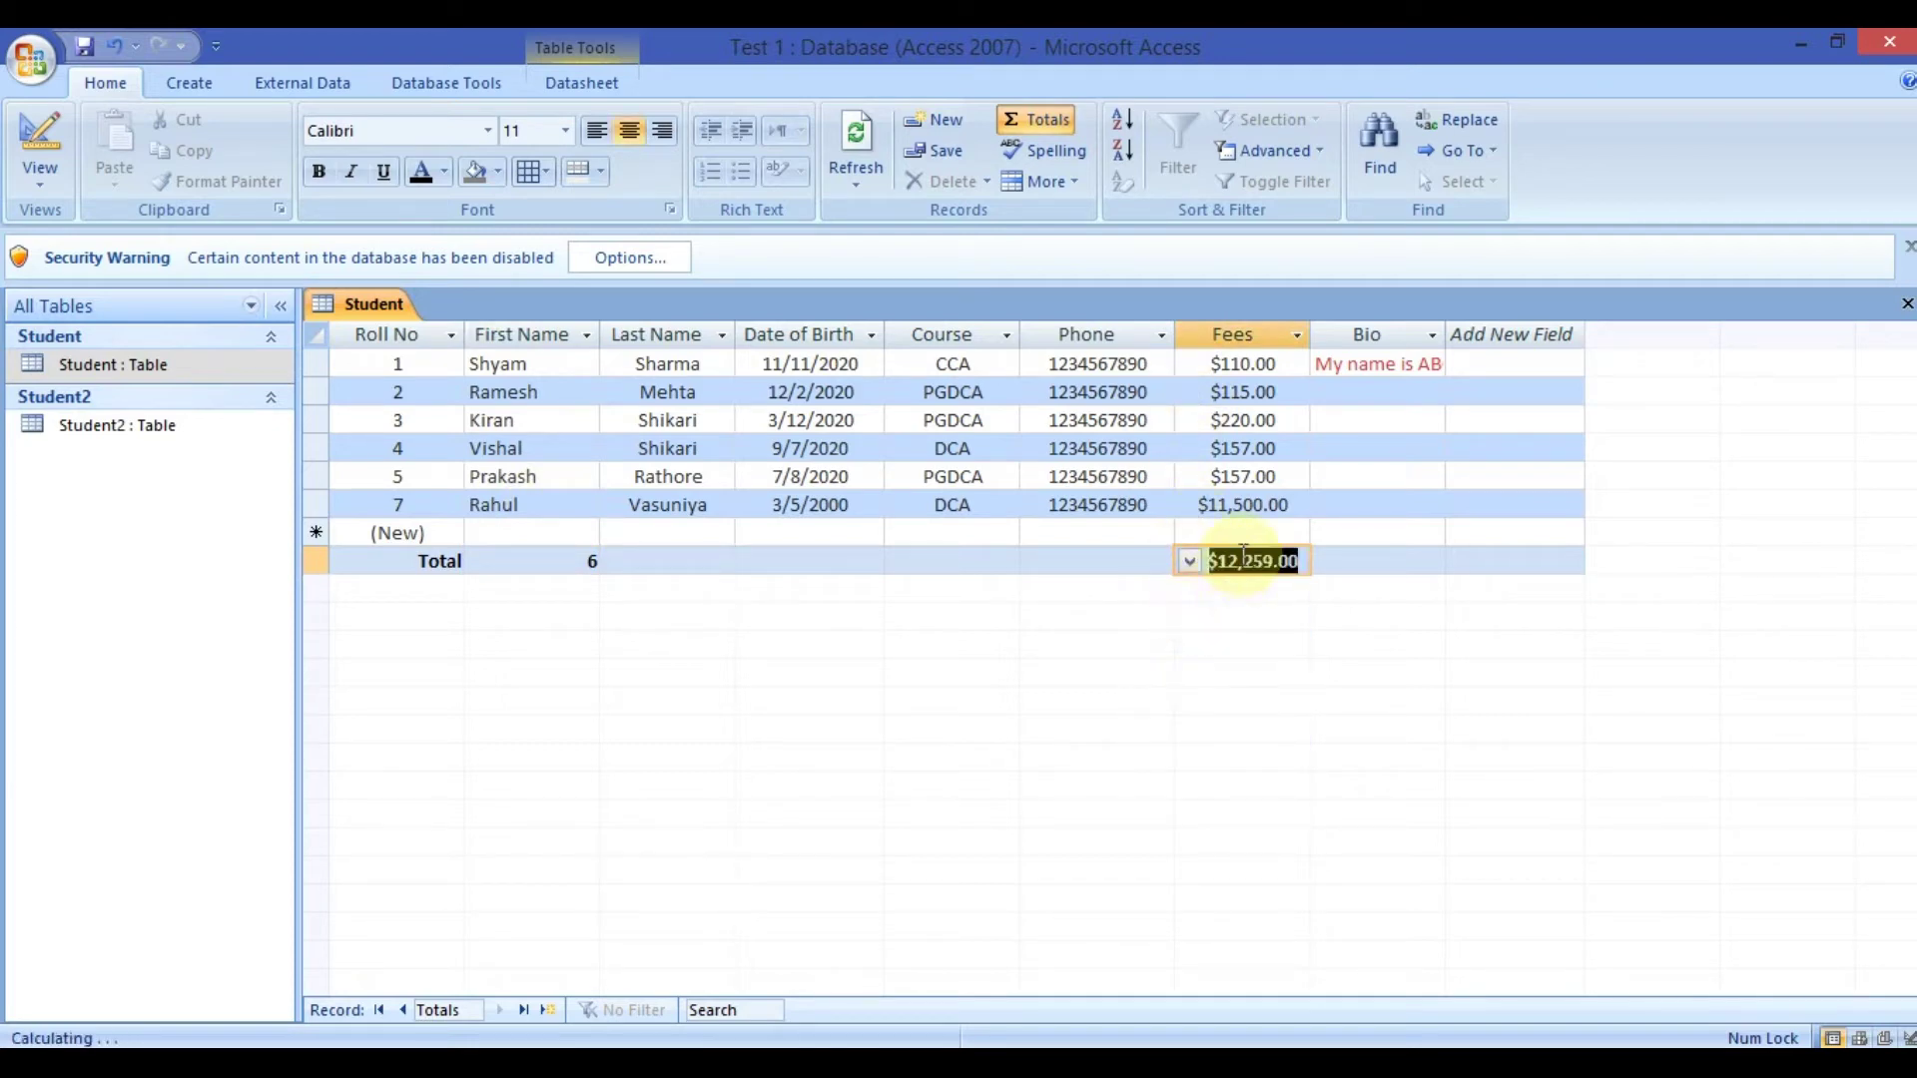
click(1325, 562)
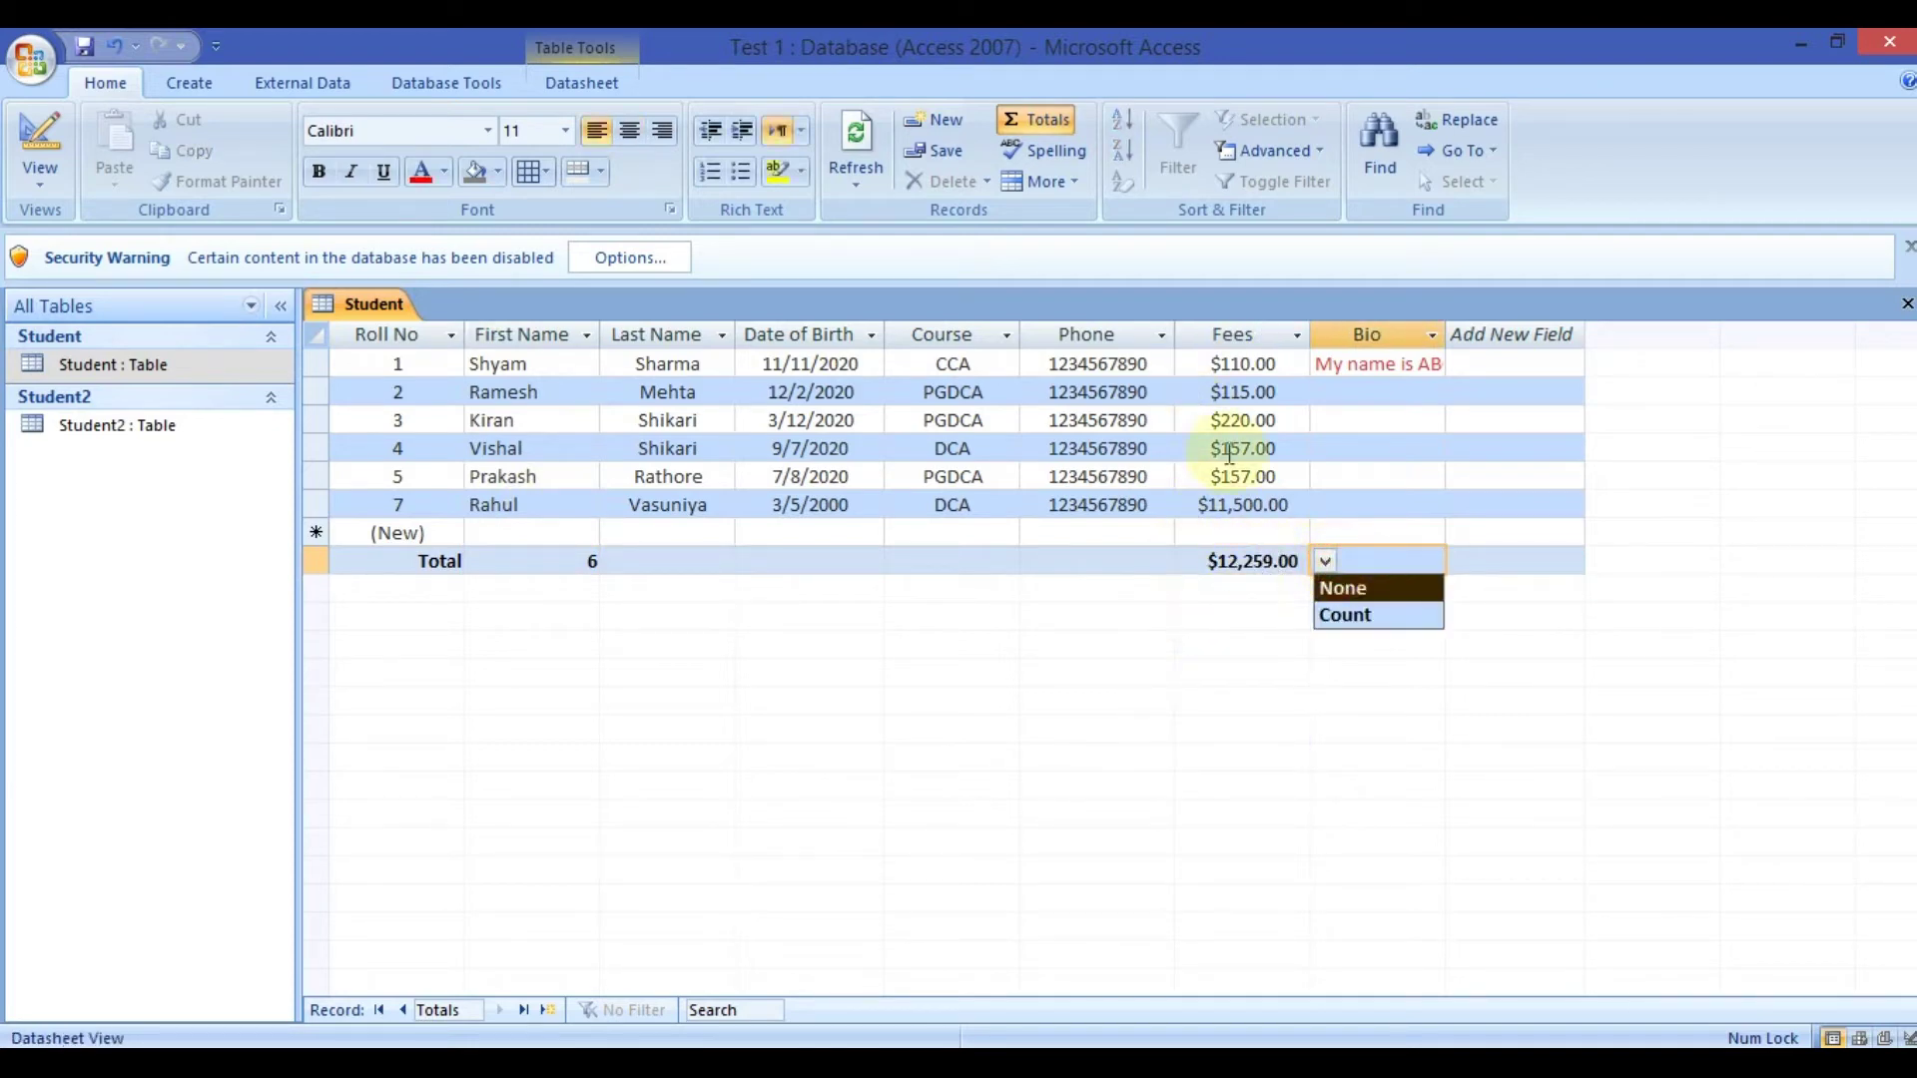
click(1057, 560)
click(1035, 562)
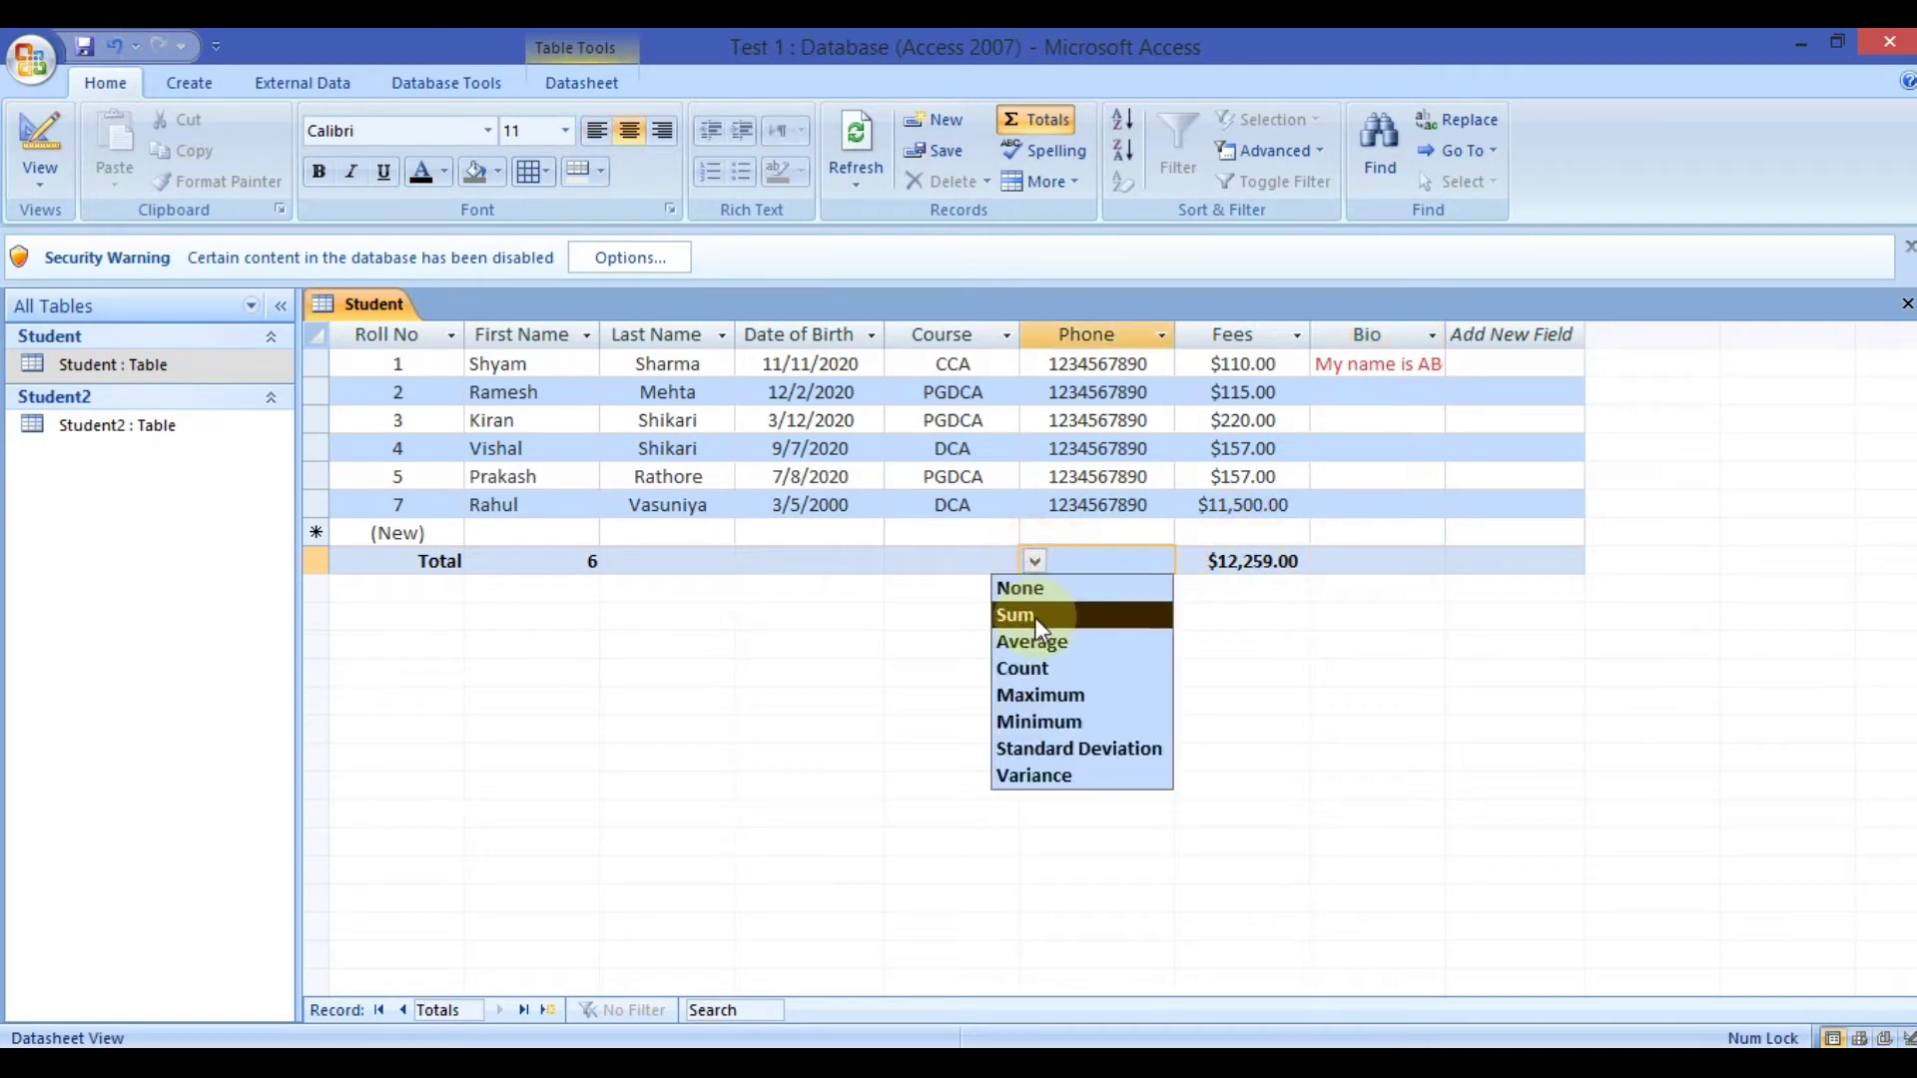
click(1375, 460)
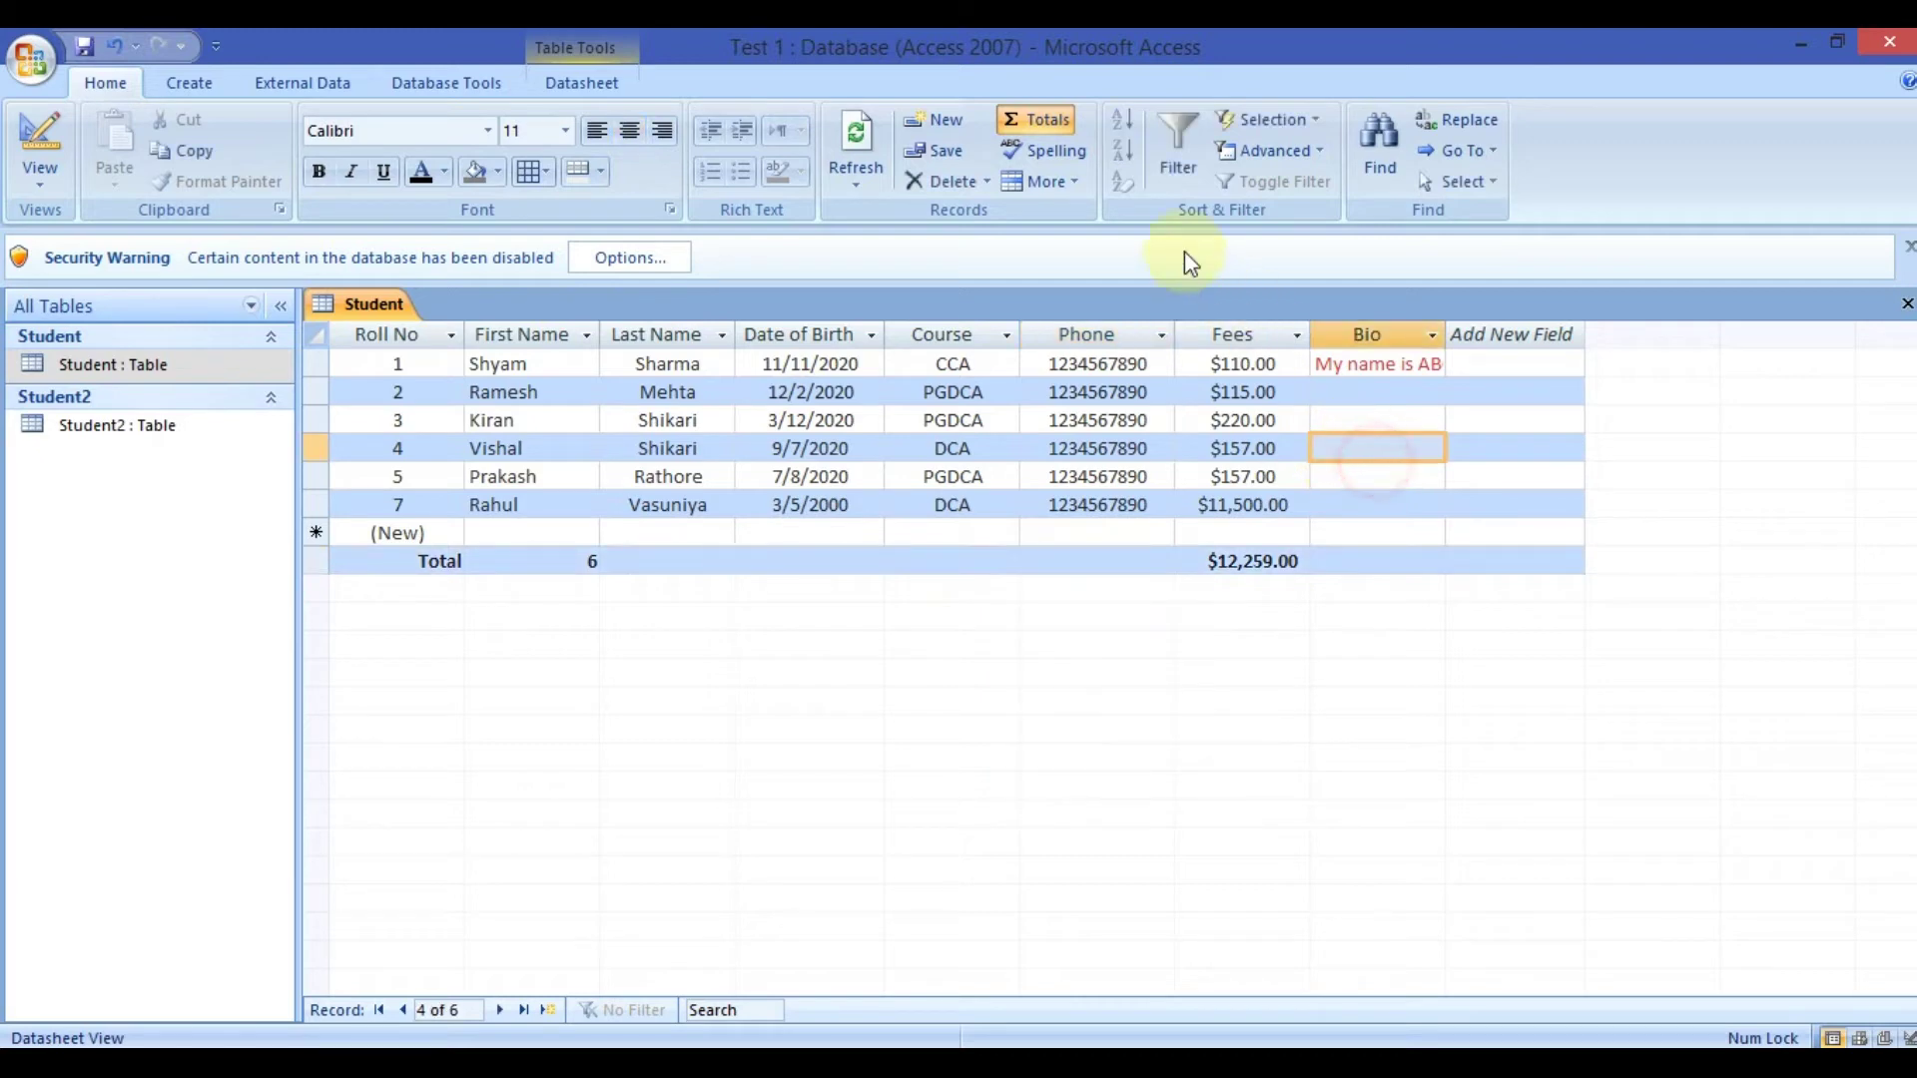
Run the spelling check from a Bio cell and from the First Name of Roll No 1, cancelling it without replacing the word.
click(1063, 170)
click(987, 629)
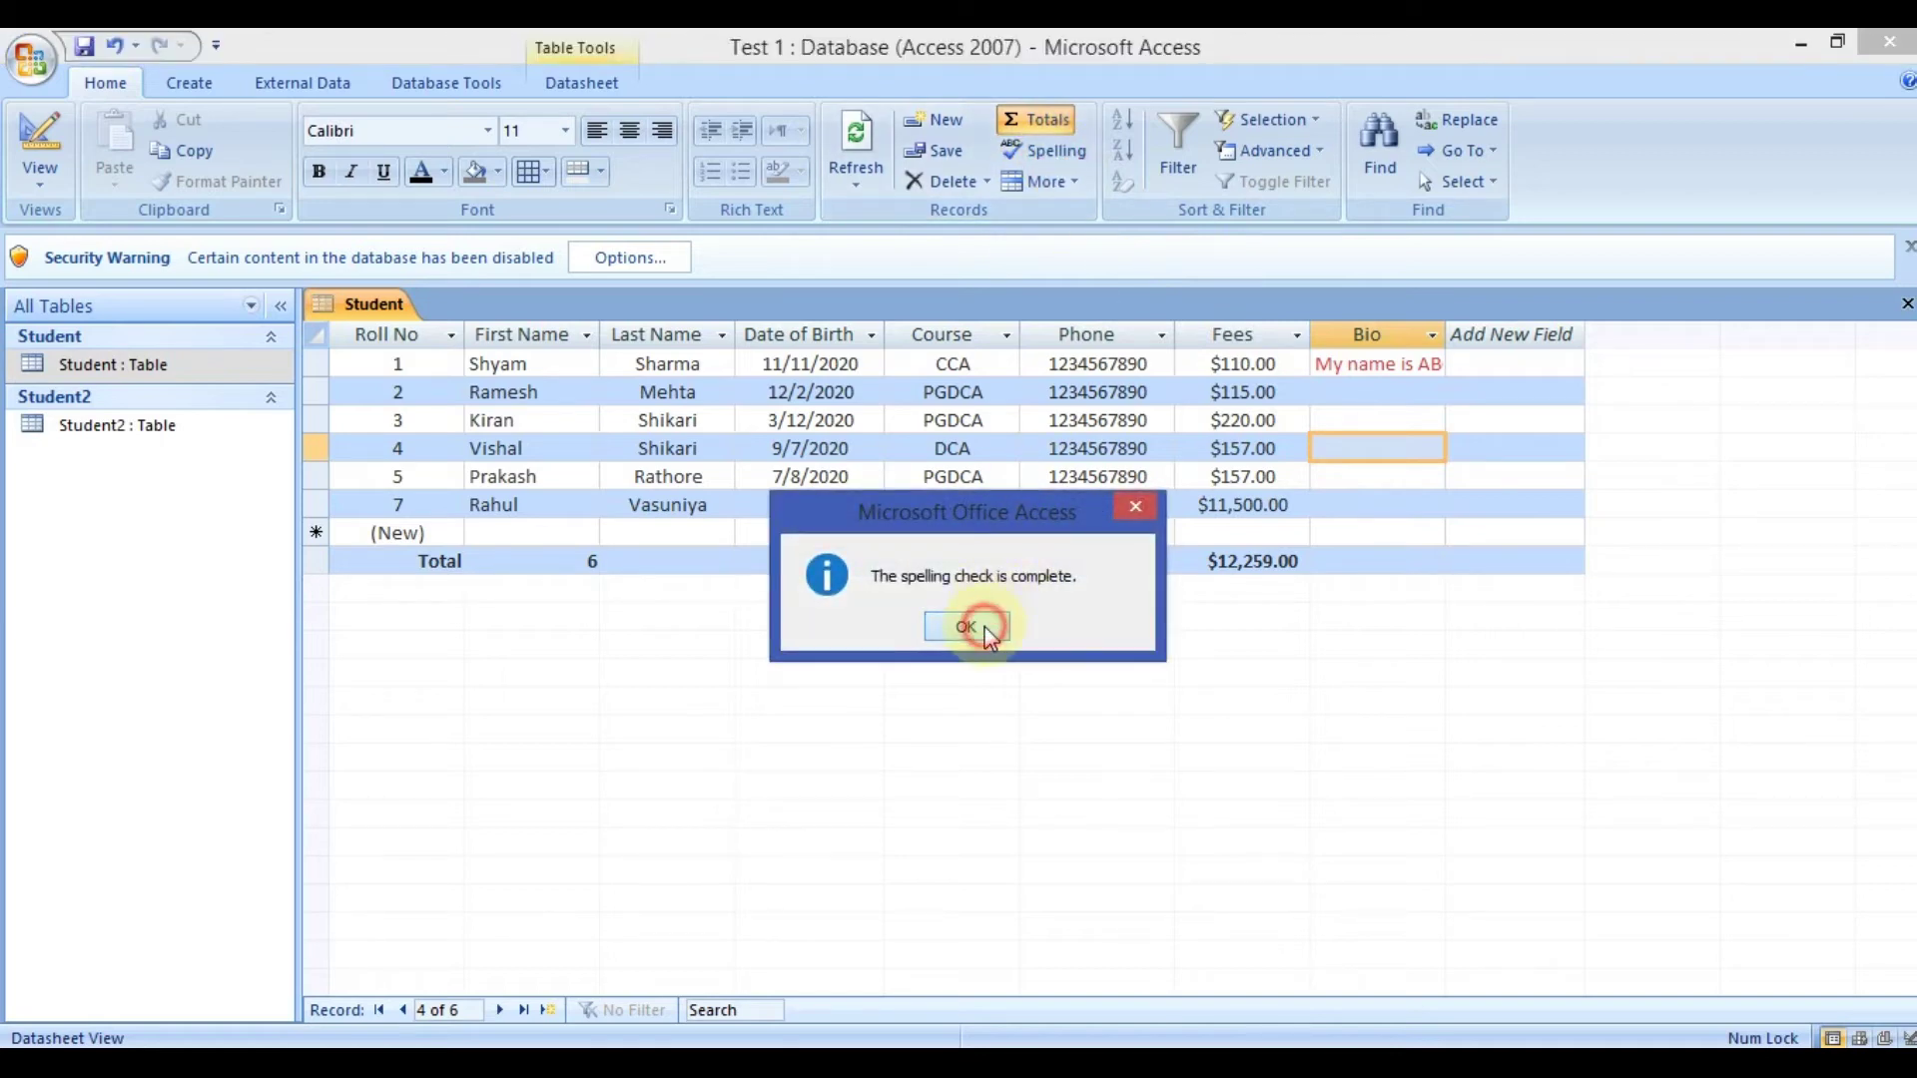
click(549, 366)
click(1039, 151)
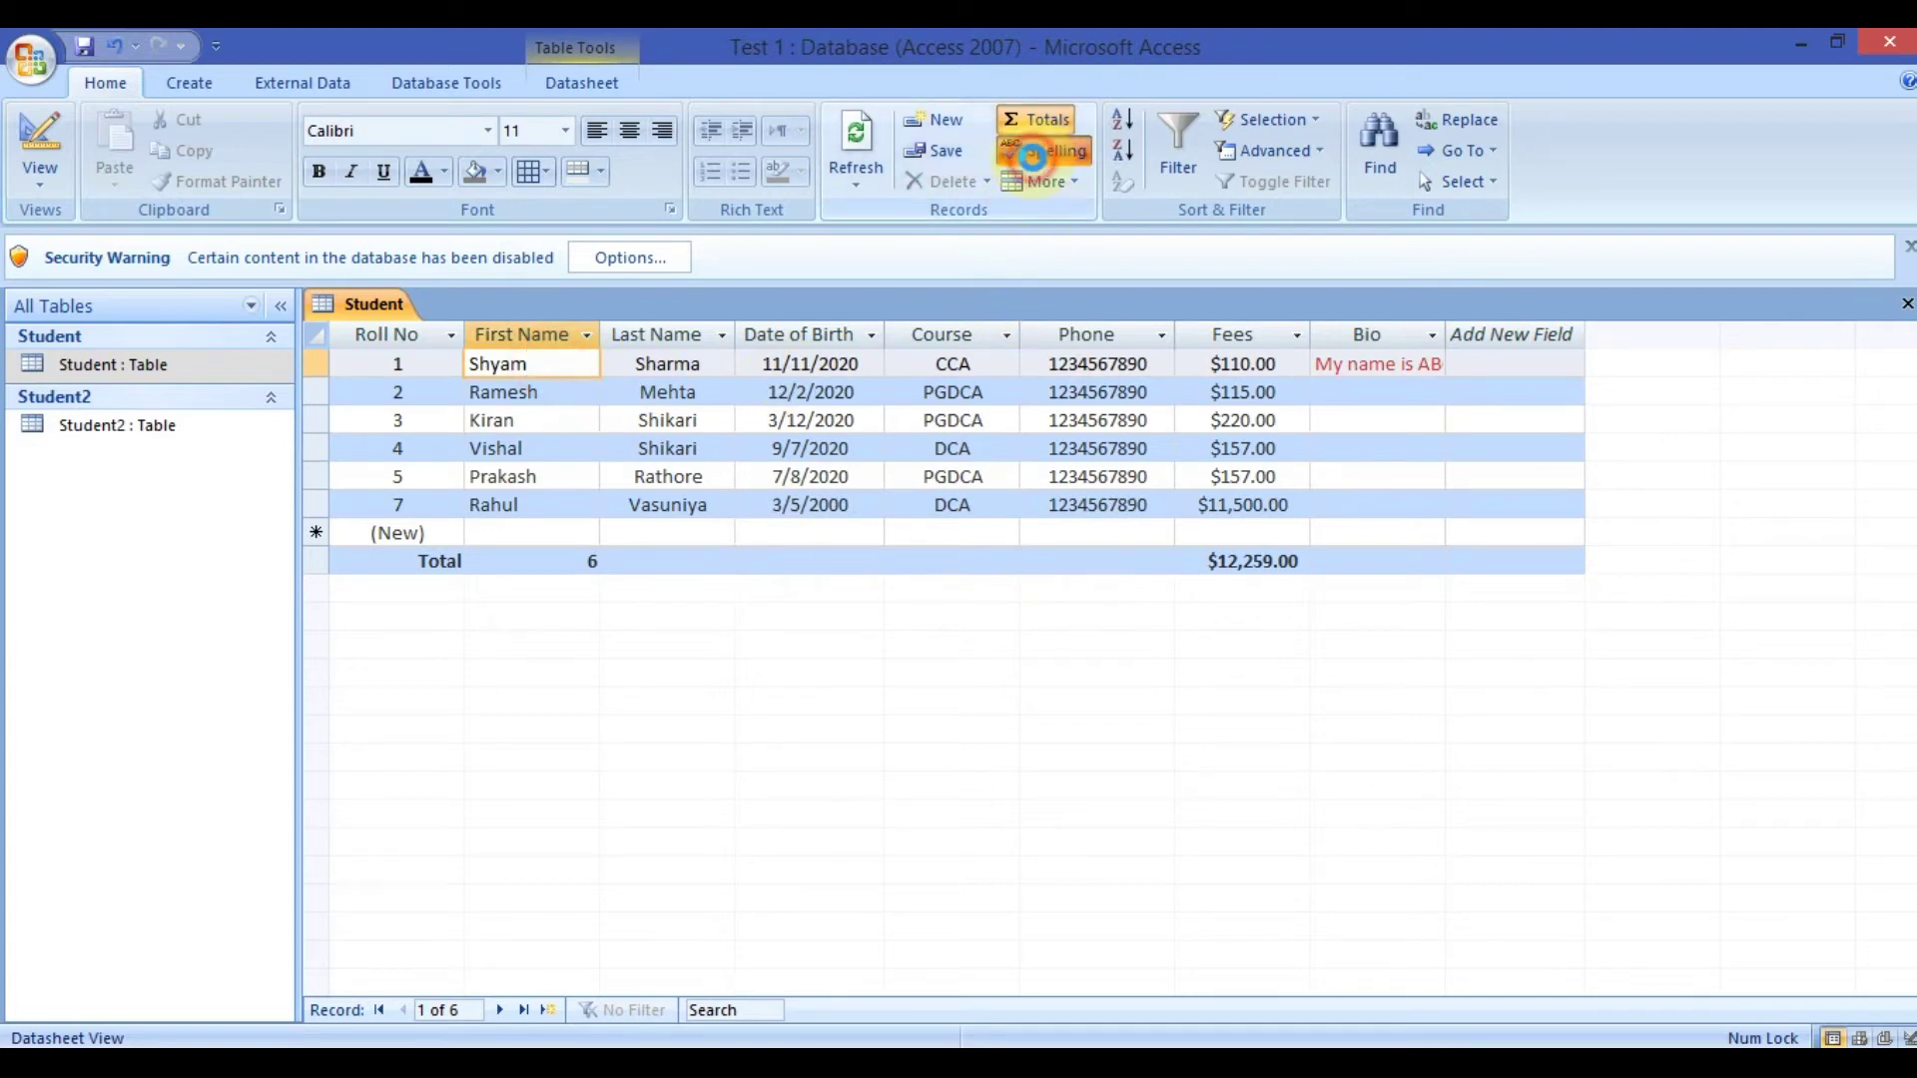
drag(835, 285, 913, 267)
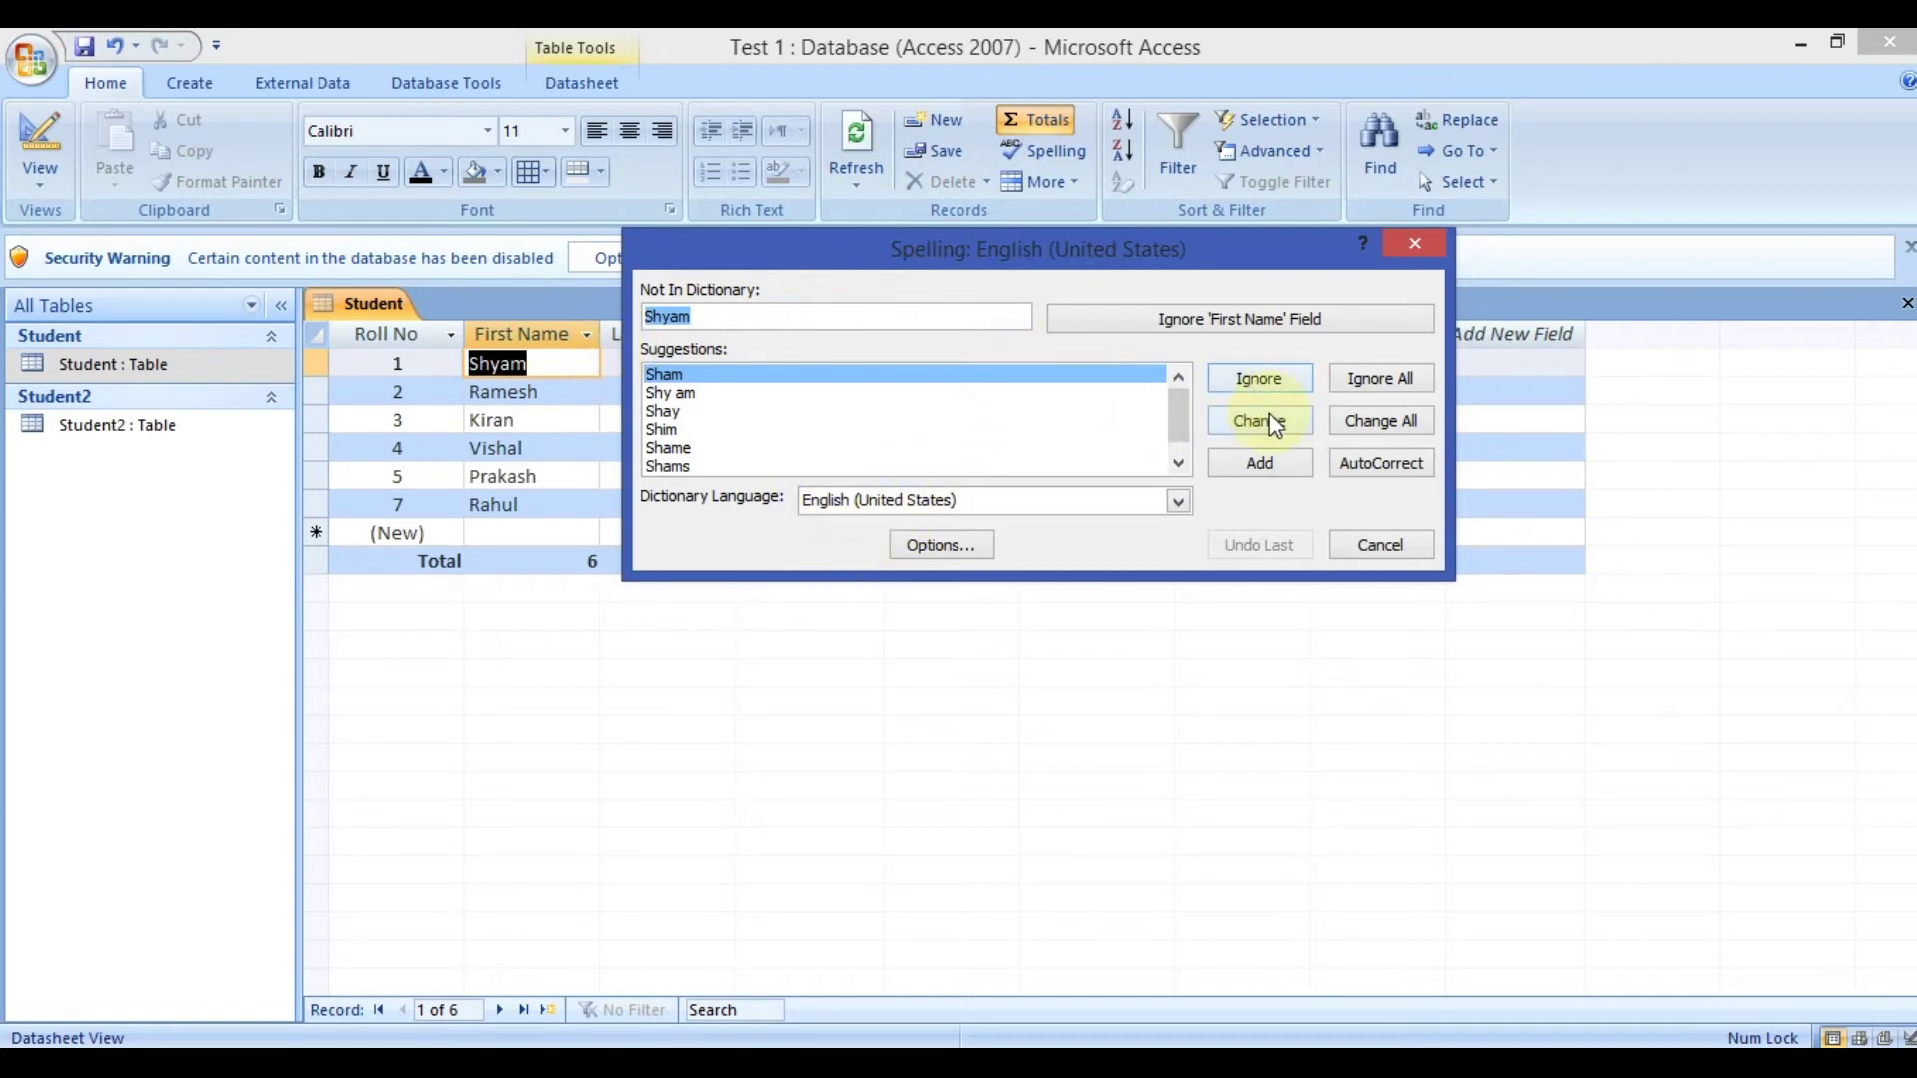
click(705, 427)
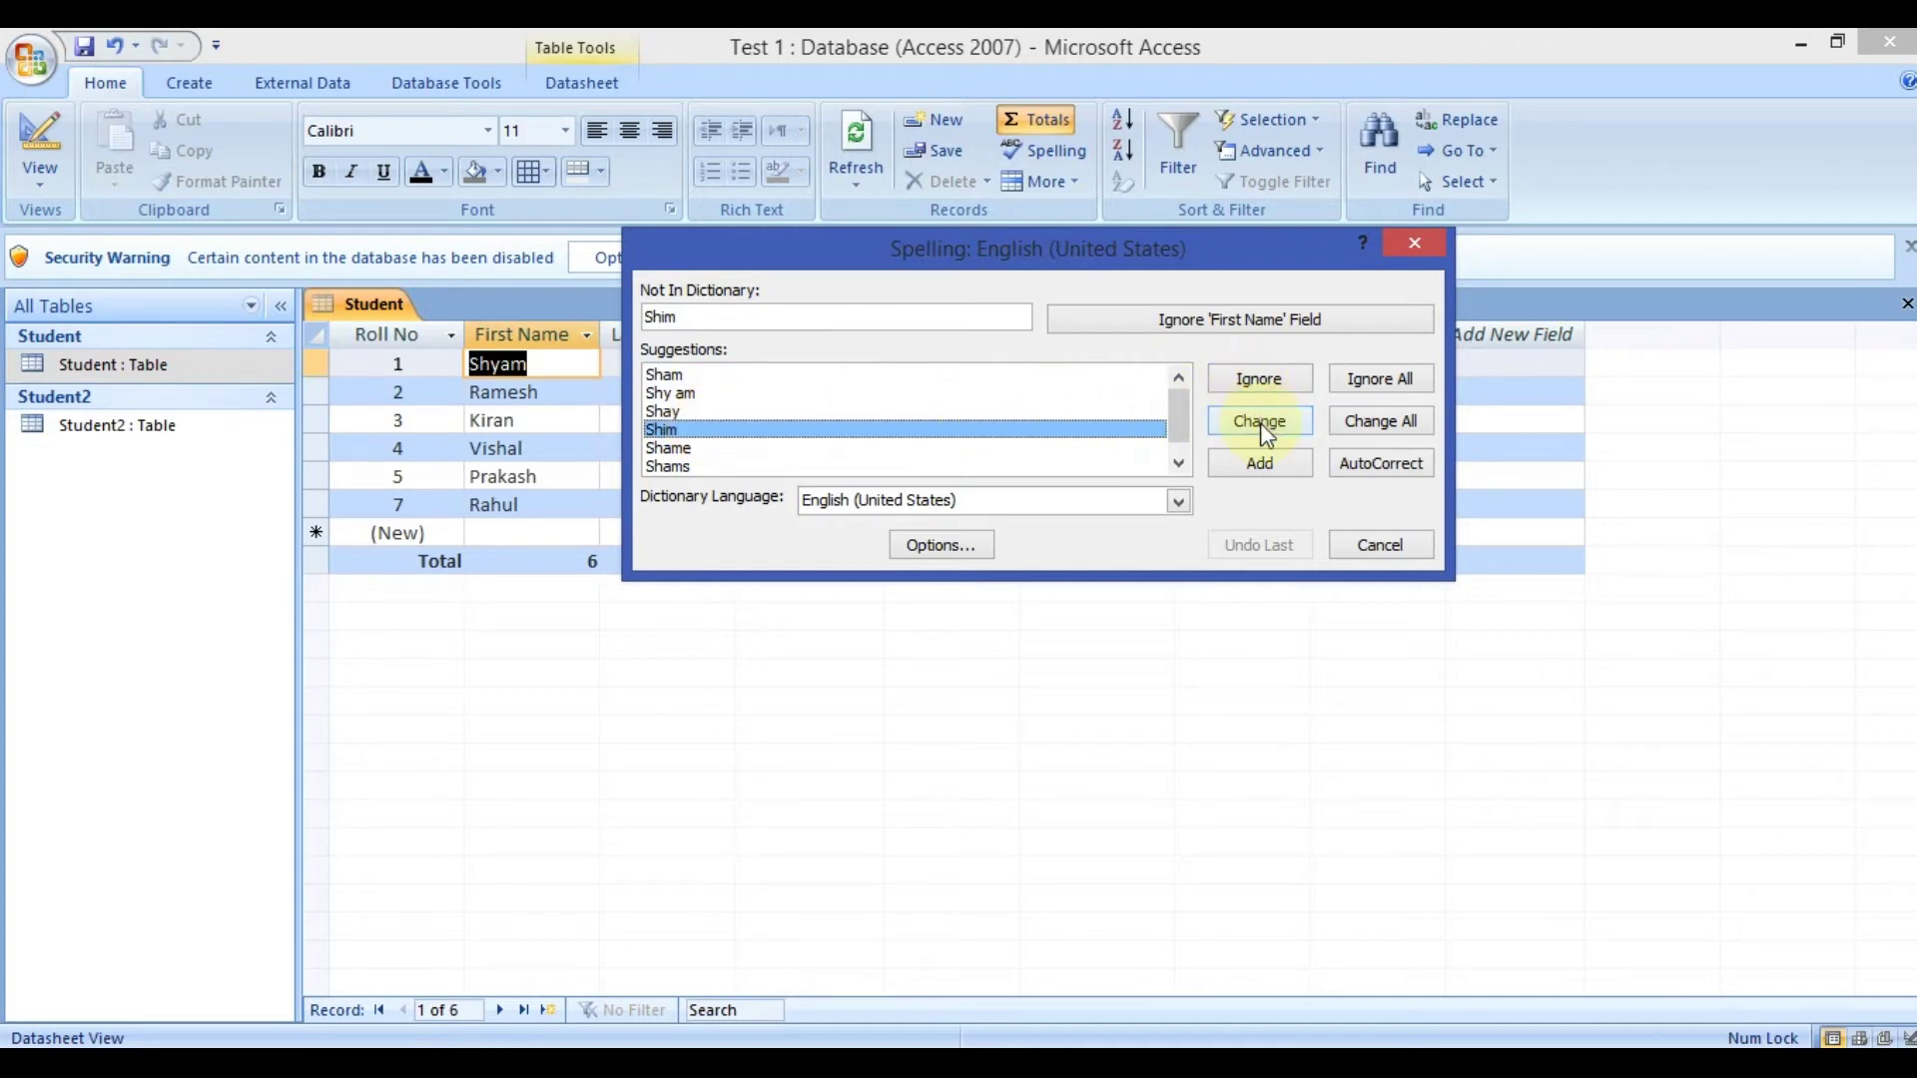
click(1381, 545)
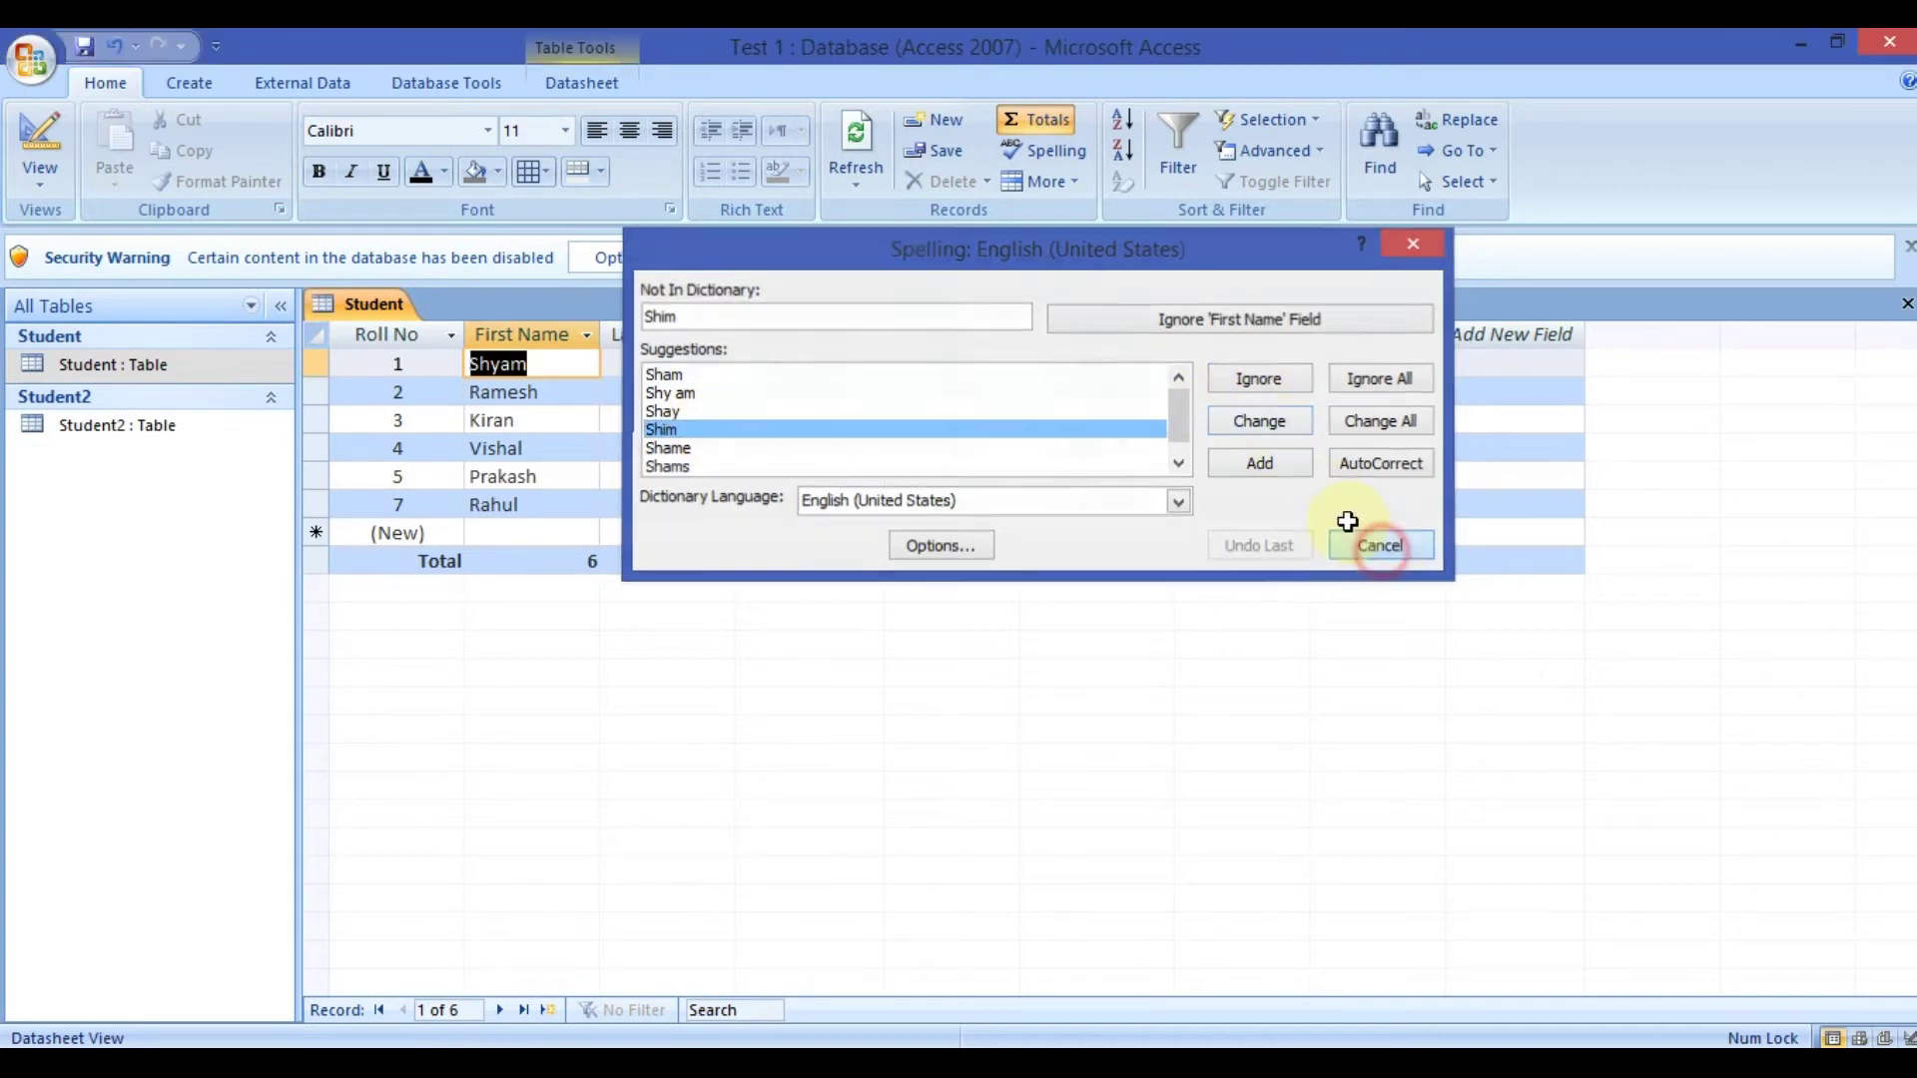
Increase the row height of the Student datasheet to about 35.
click(1044, 188)
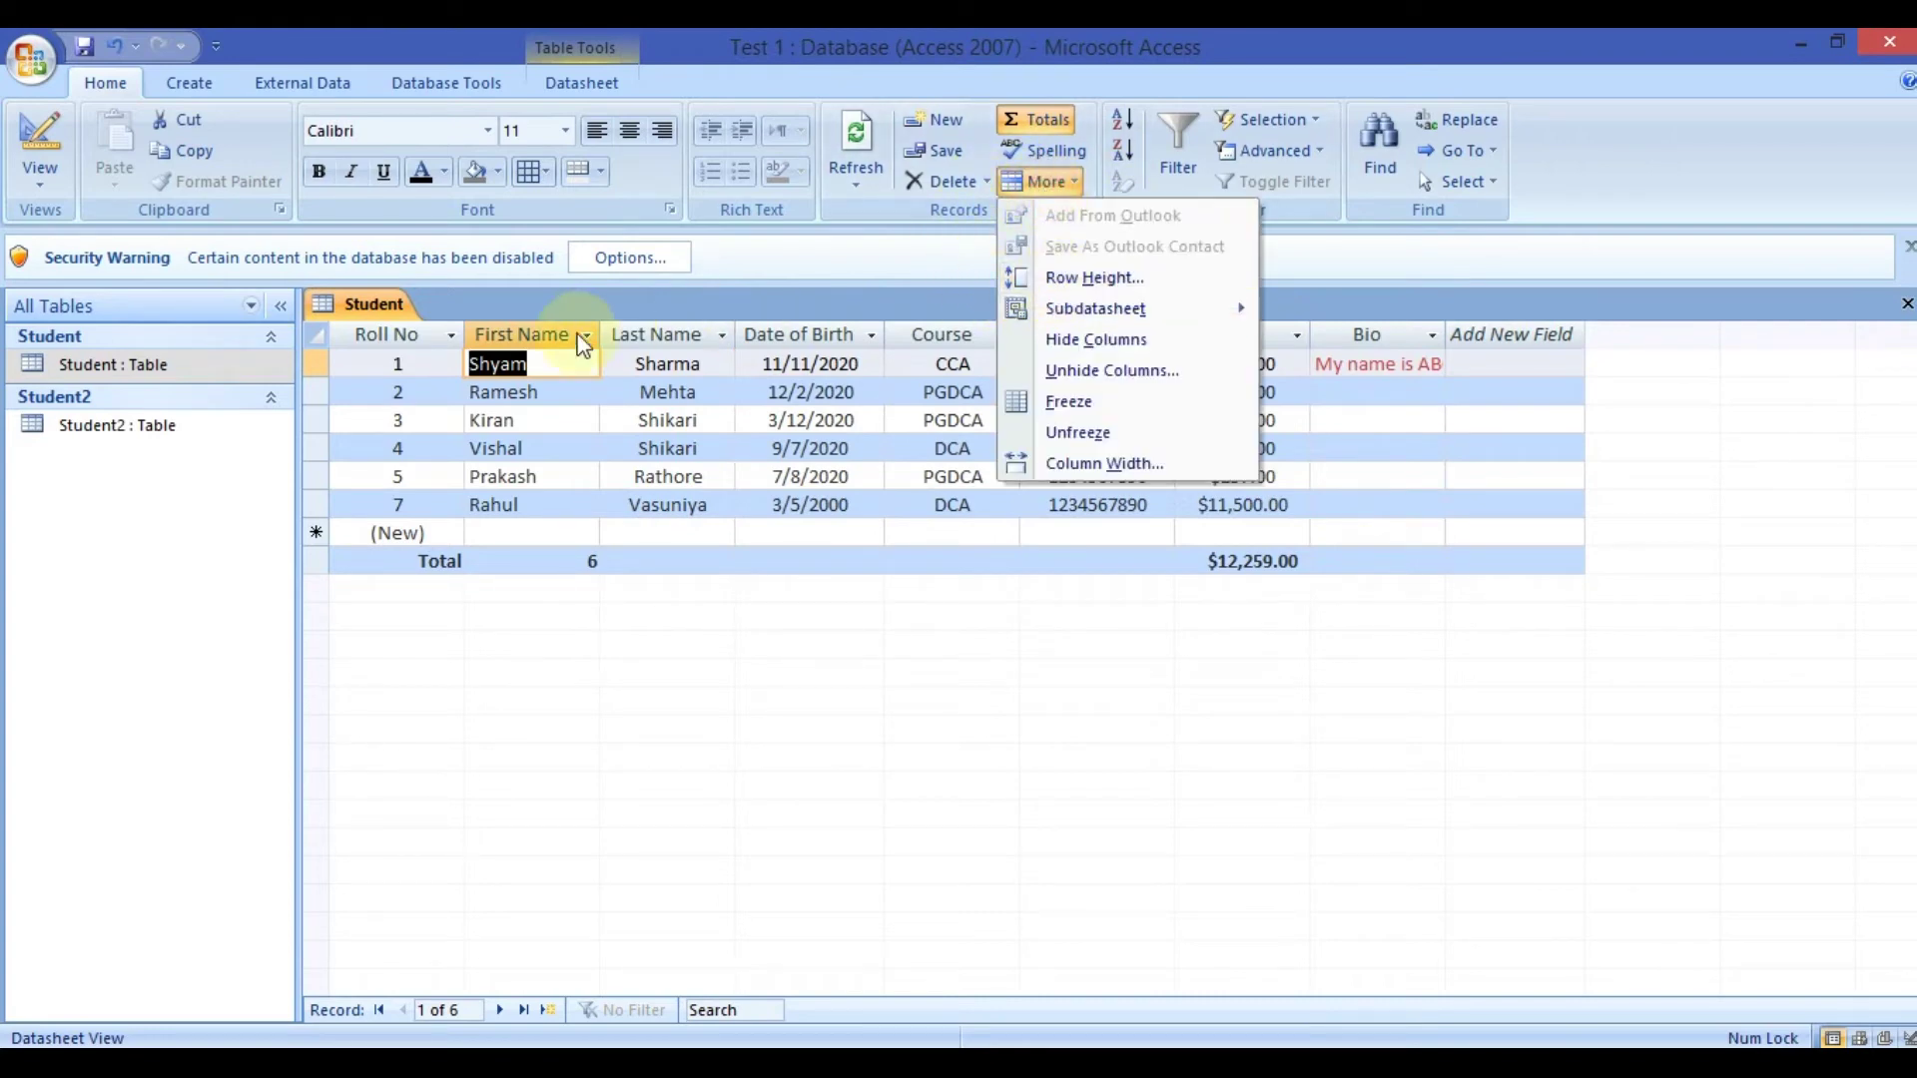
click(382, 374)
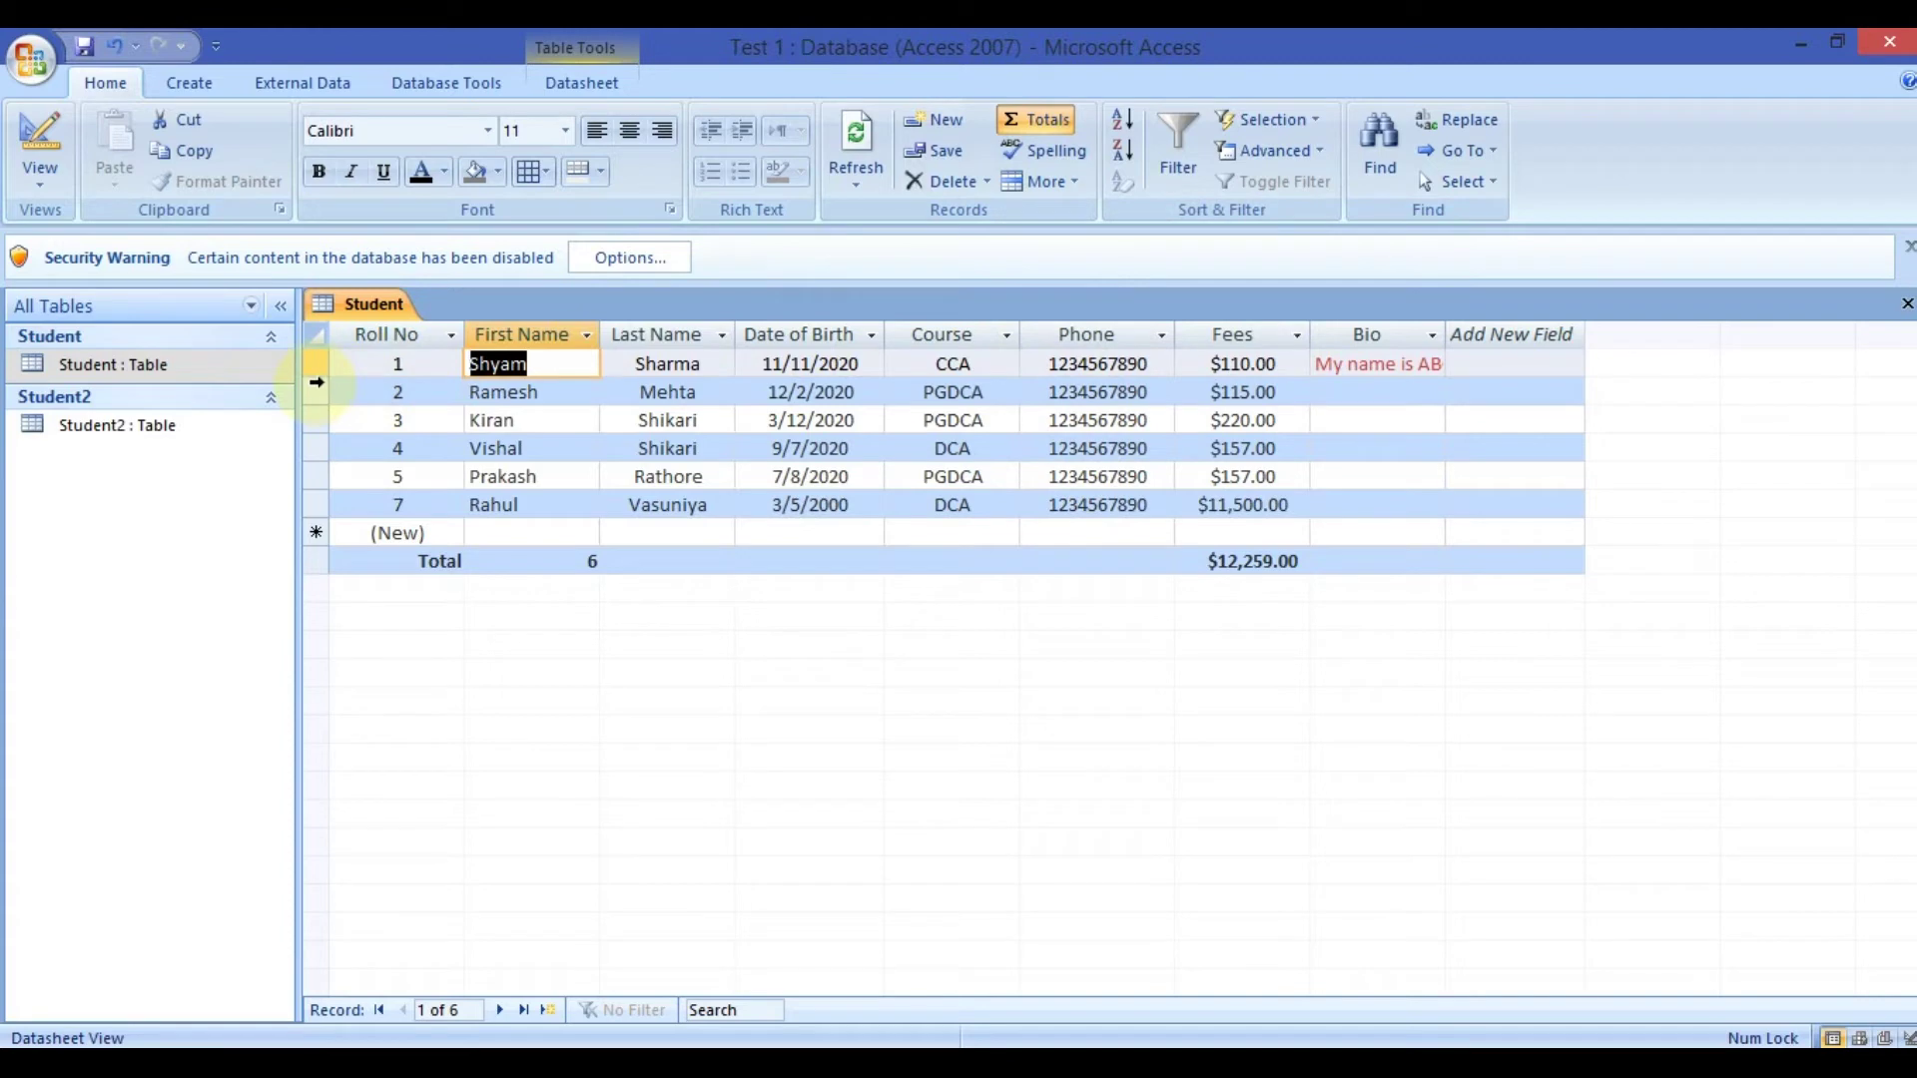
drag(314, 373, 304, 415)
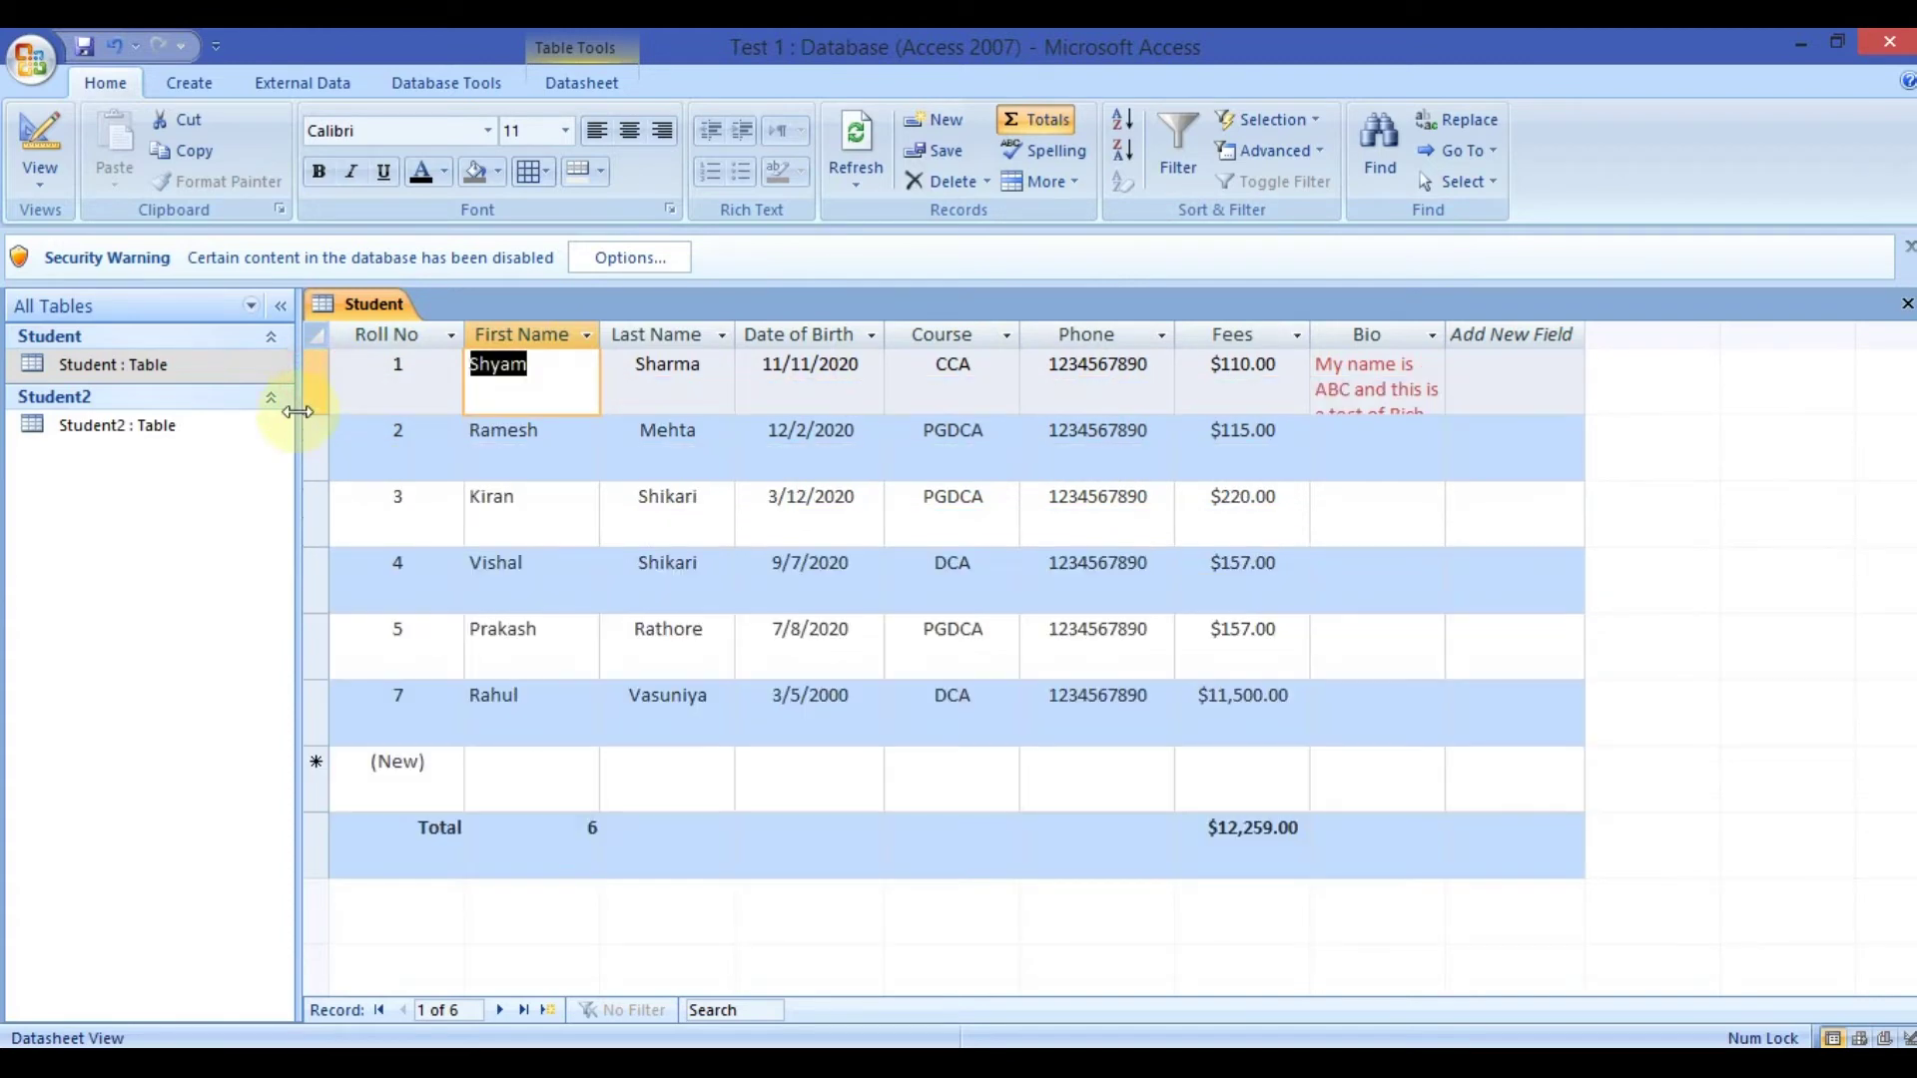
Reset the Student datasheet rows to the standard height of 14.25.
click(1044, 181)
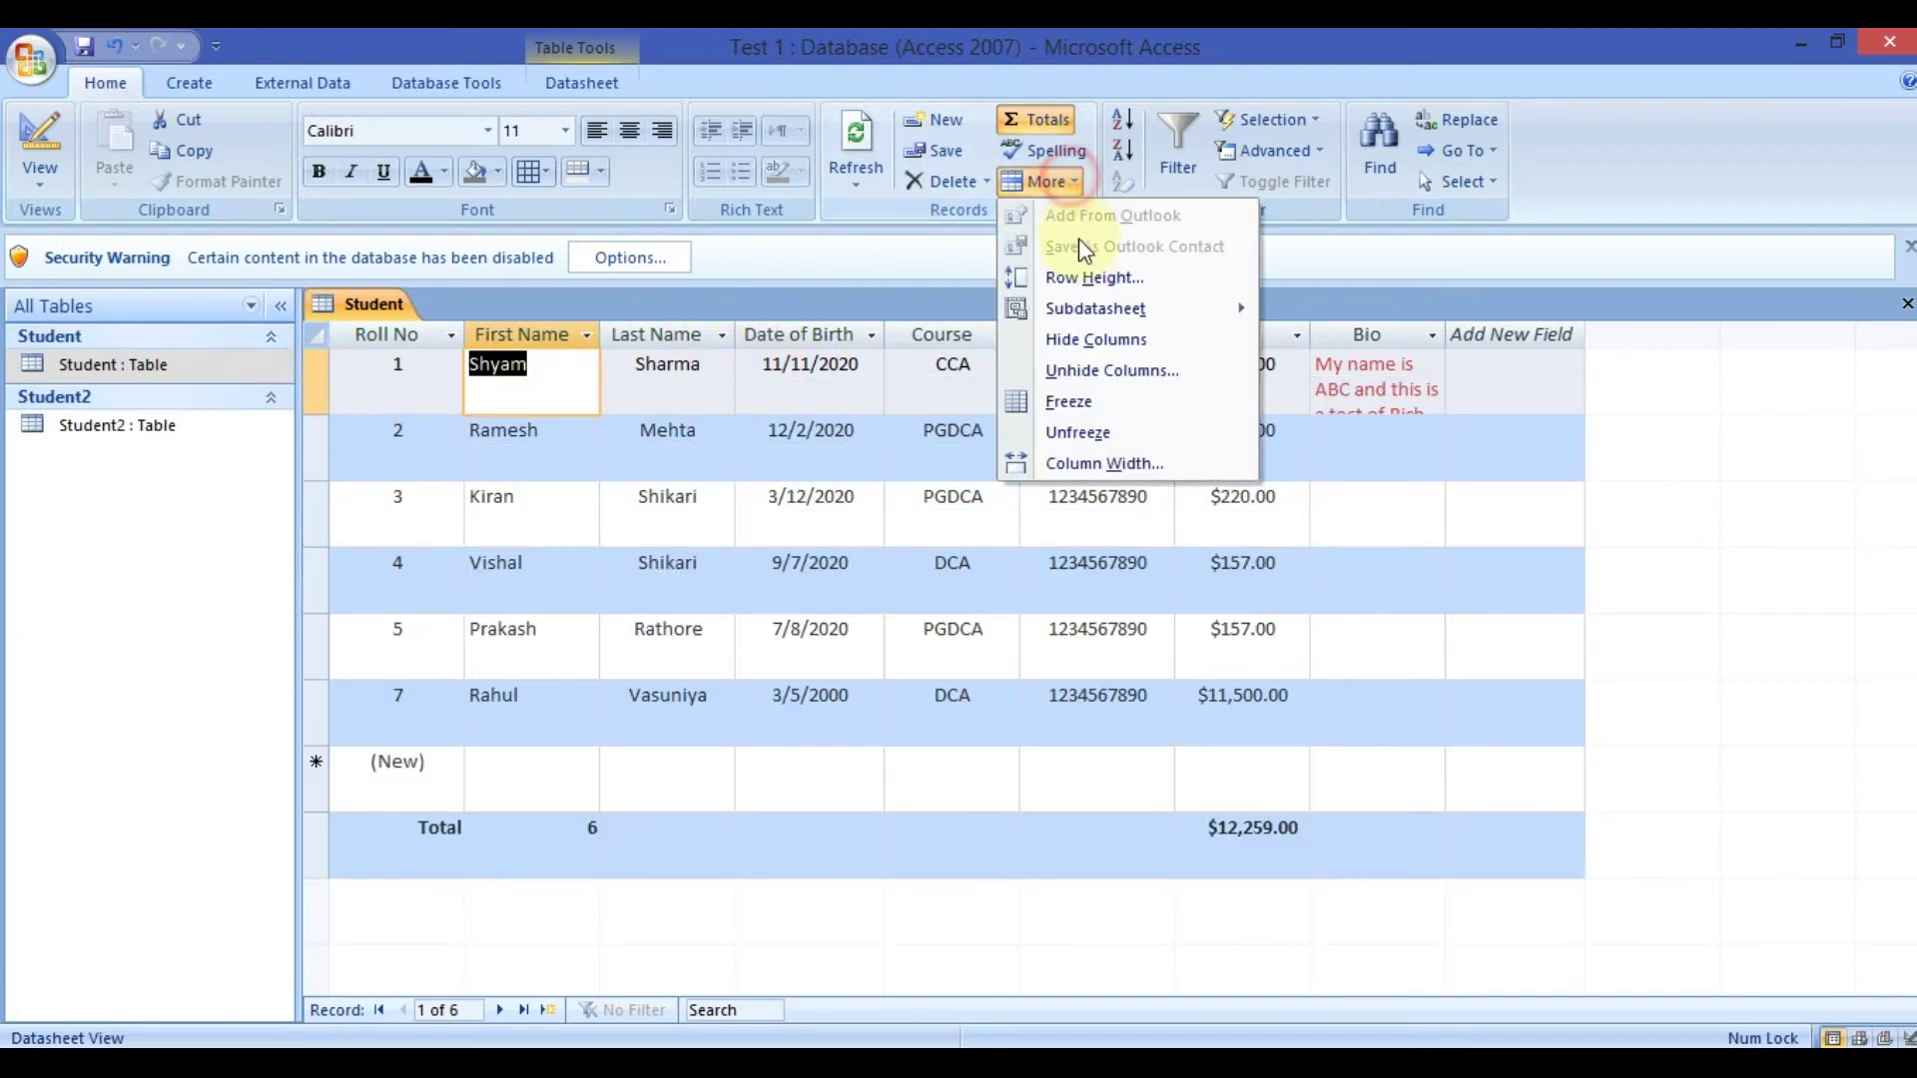
click(1075, 284)
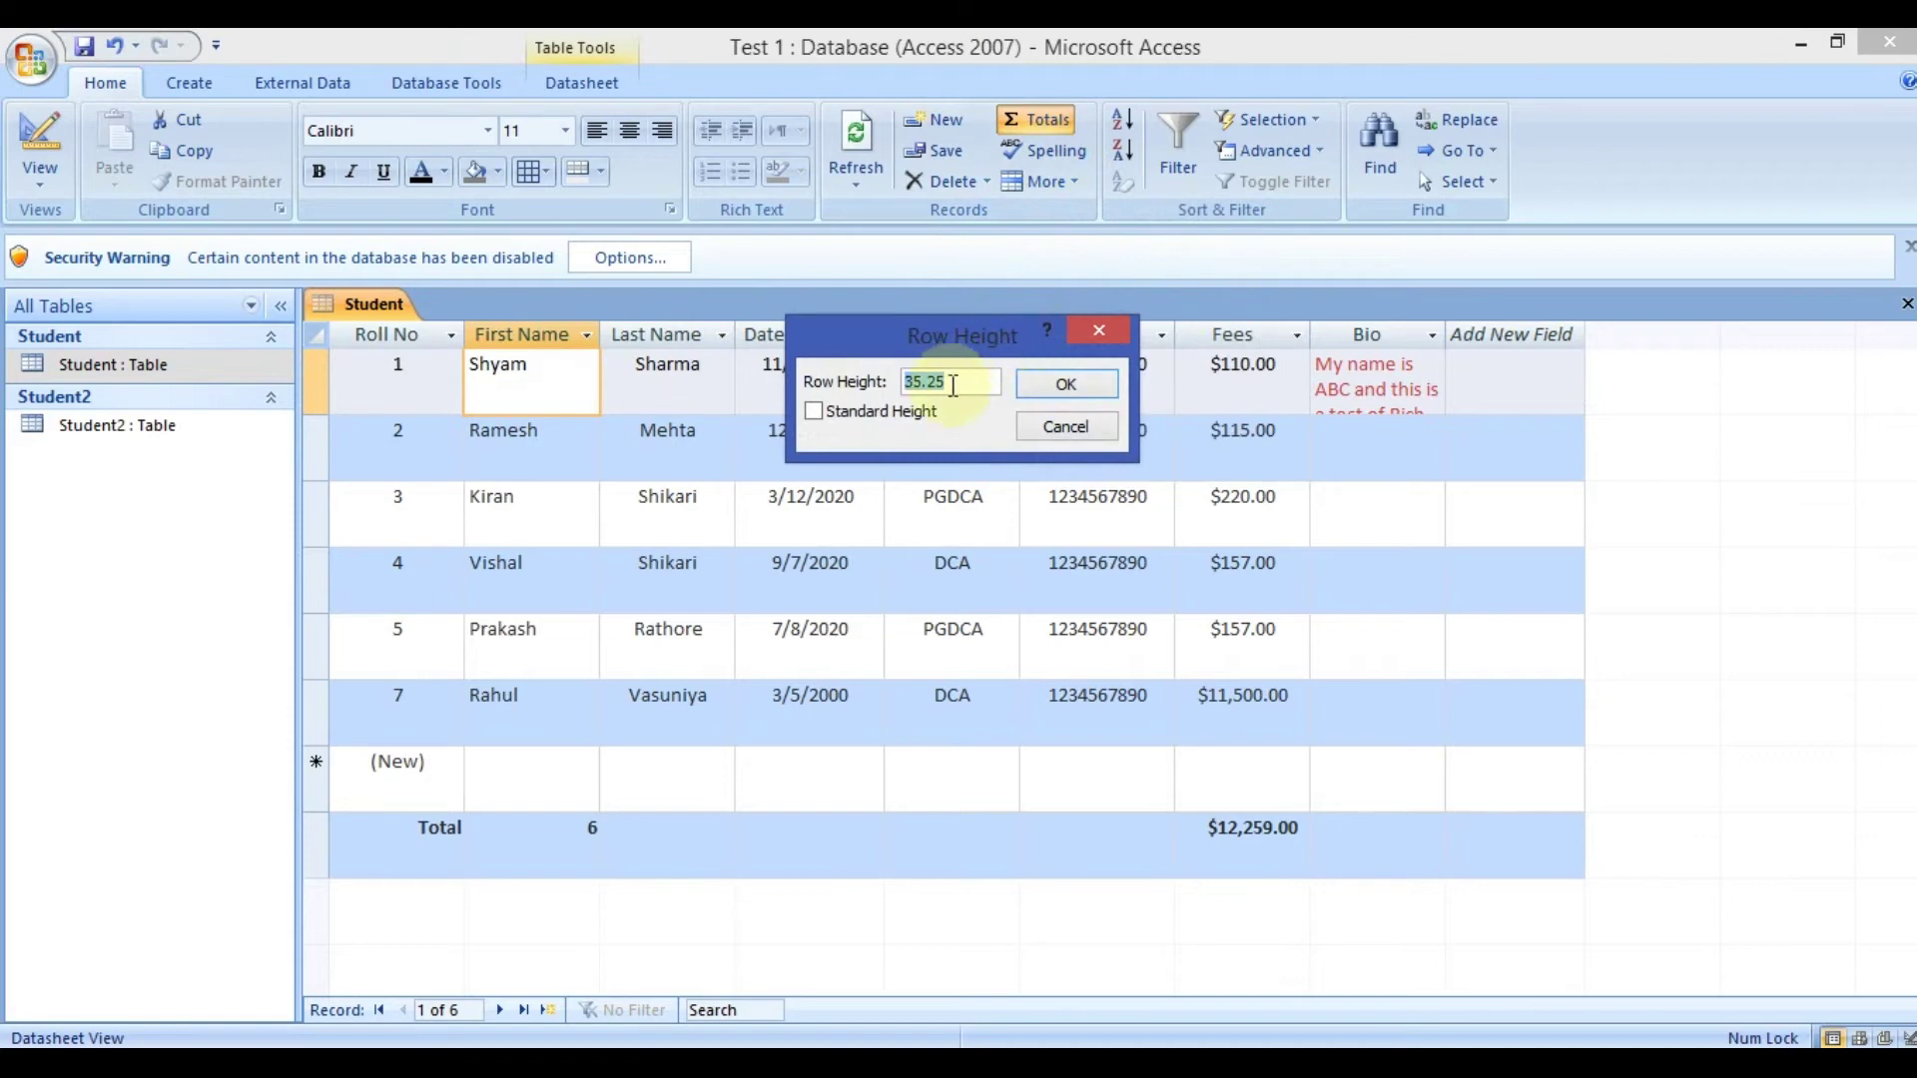
double_click(948, 382)
click(967, 380)
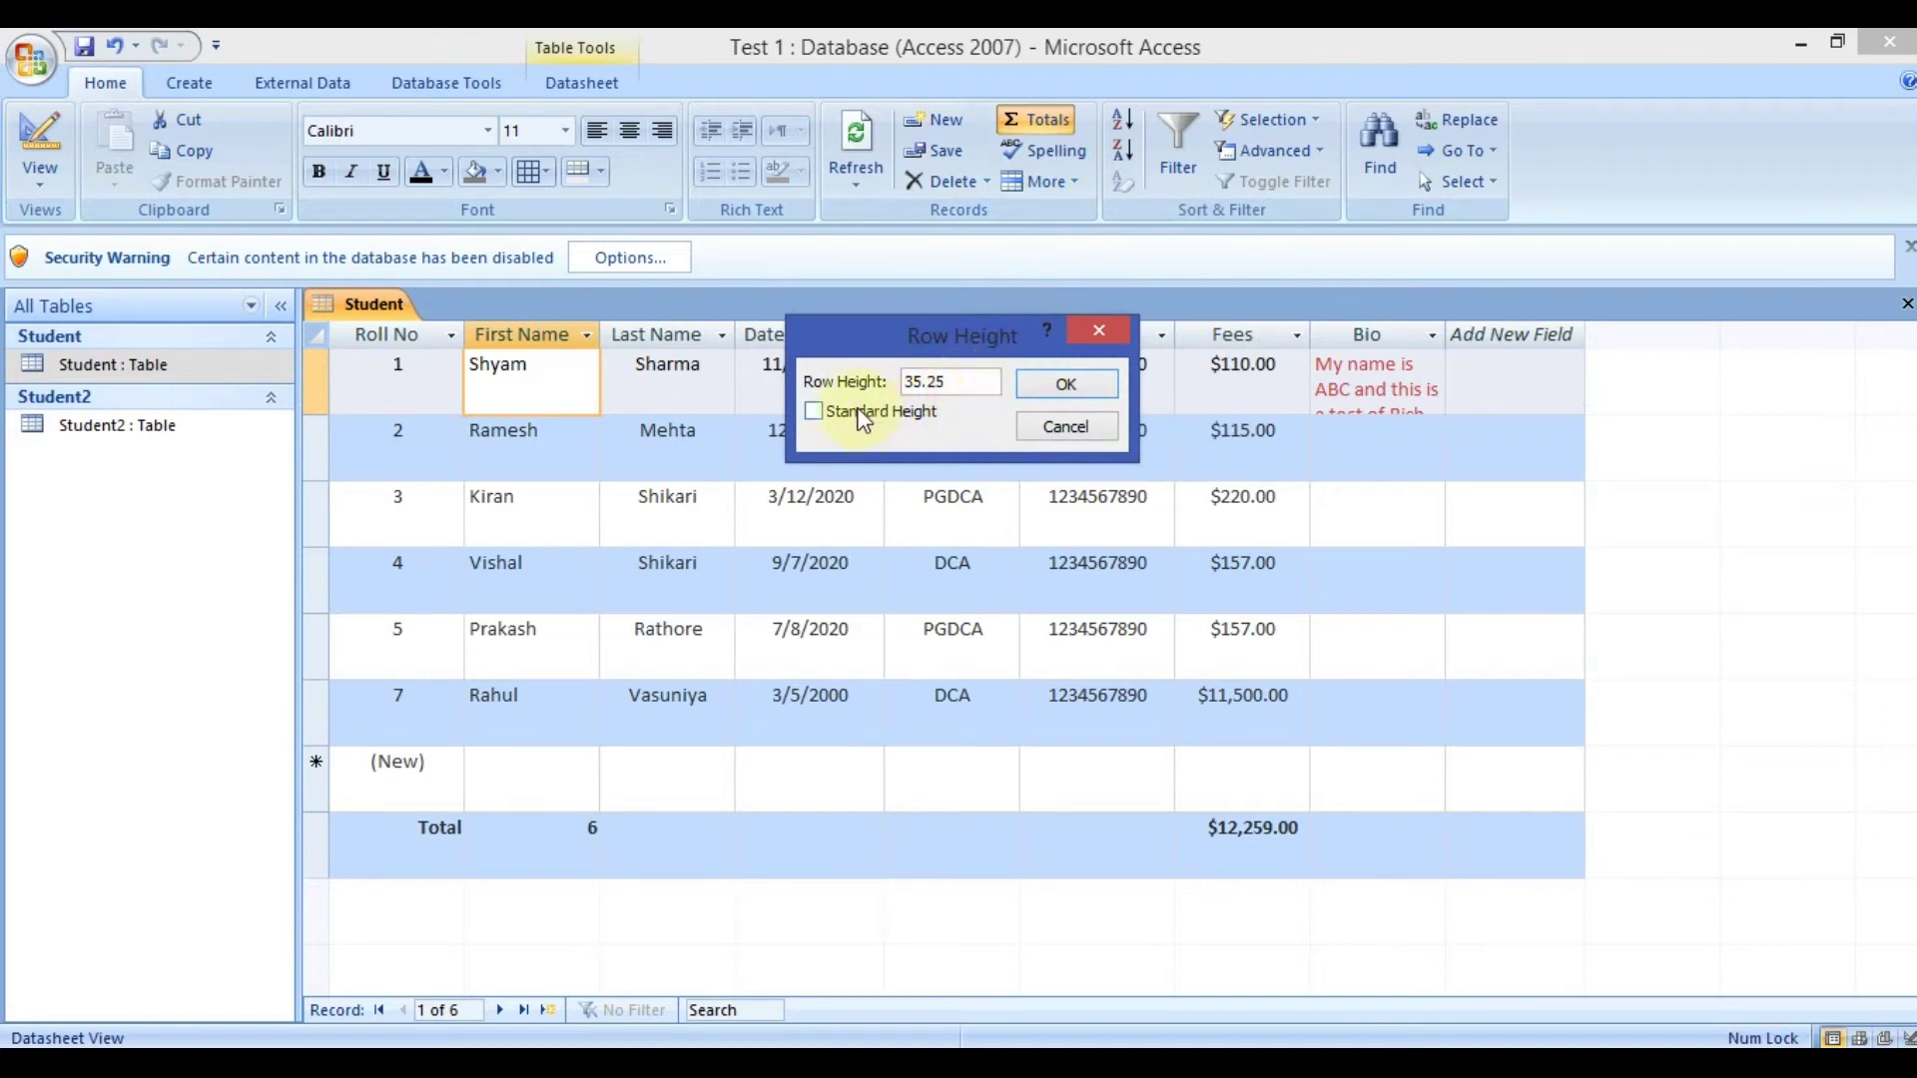
click(863, 414)
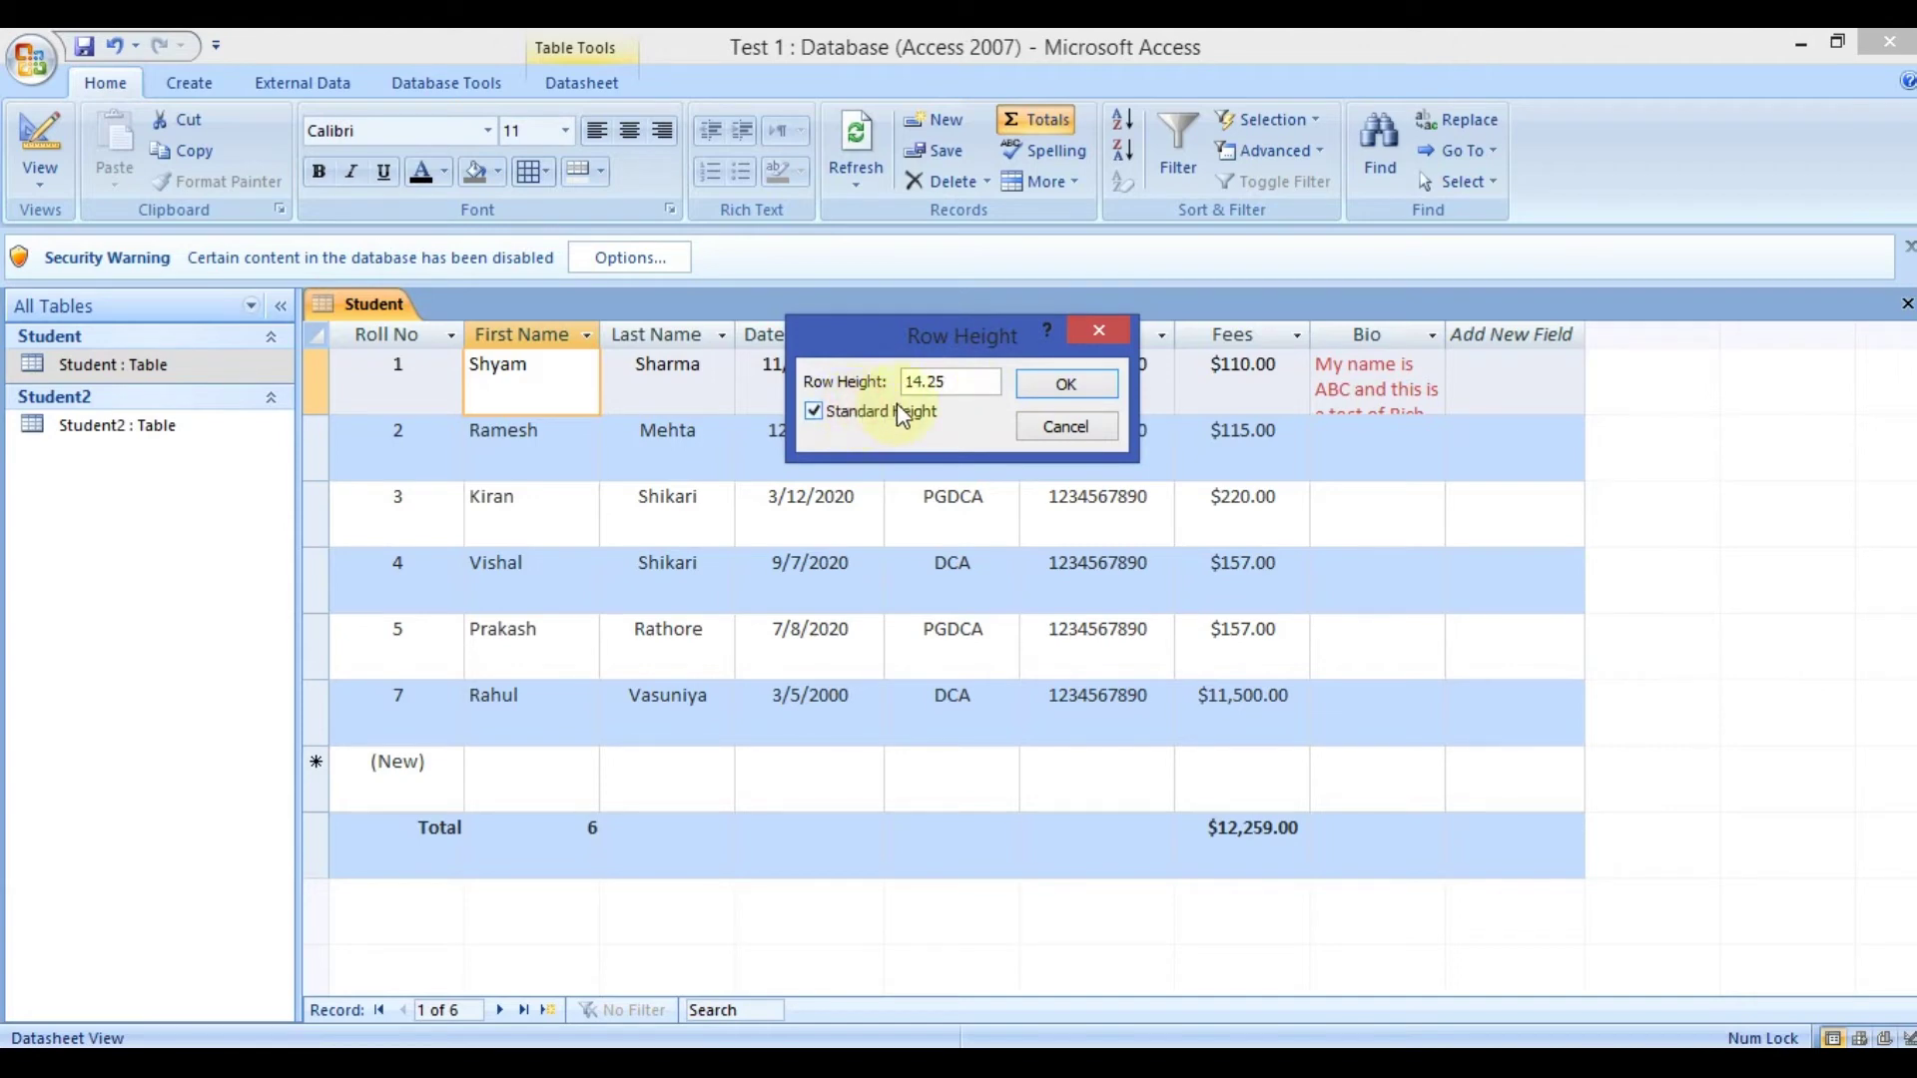
click(1041, 397)
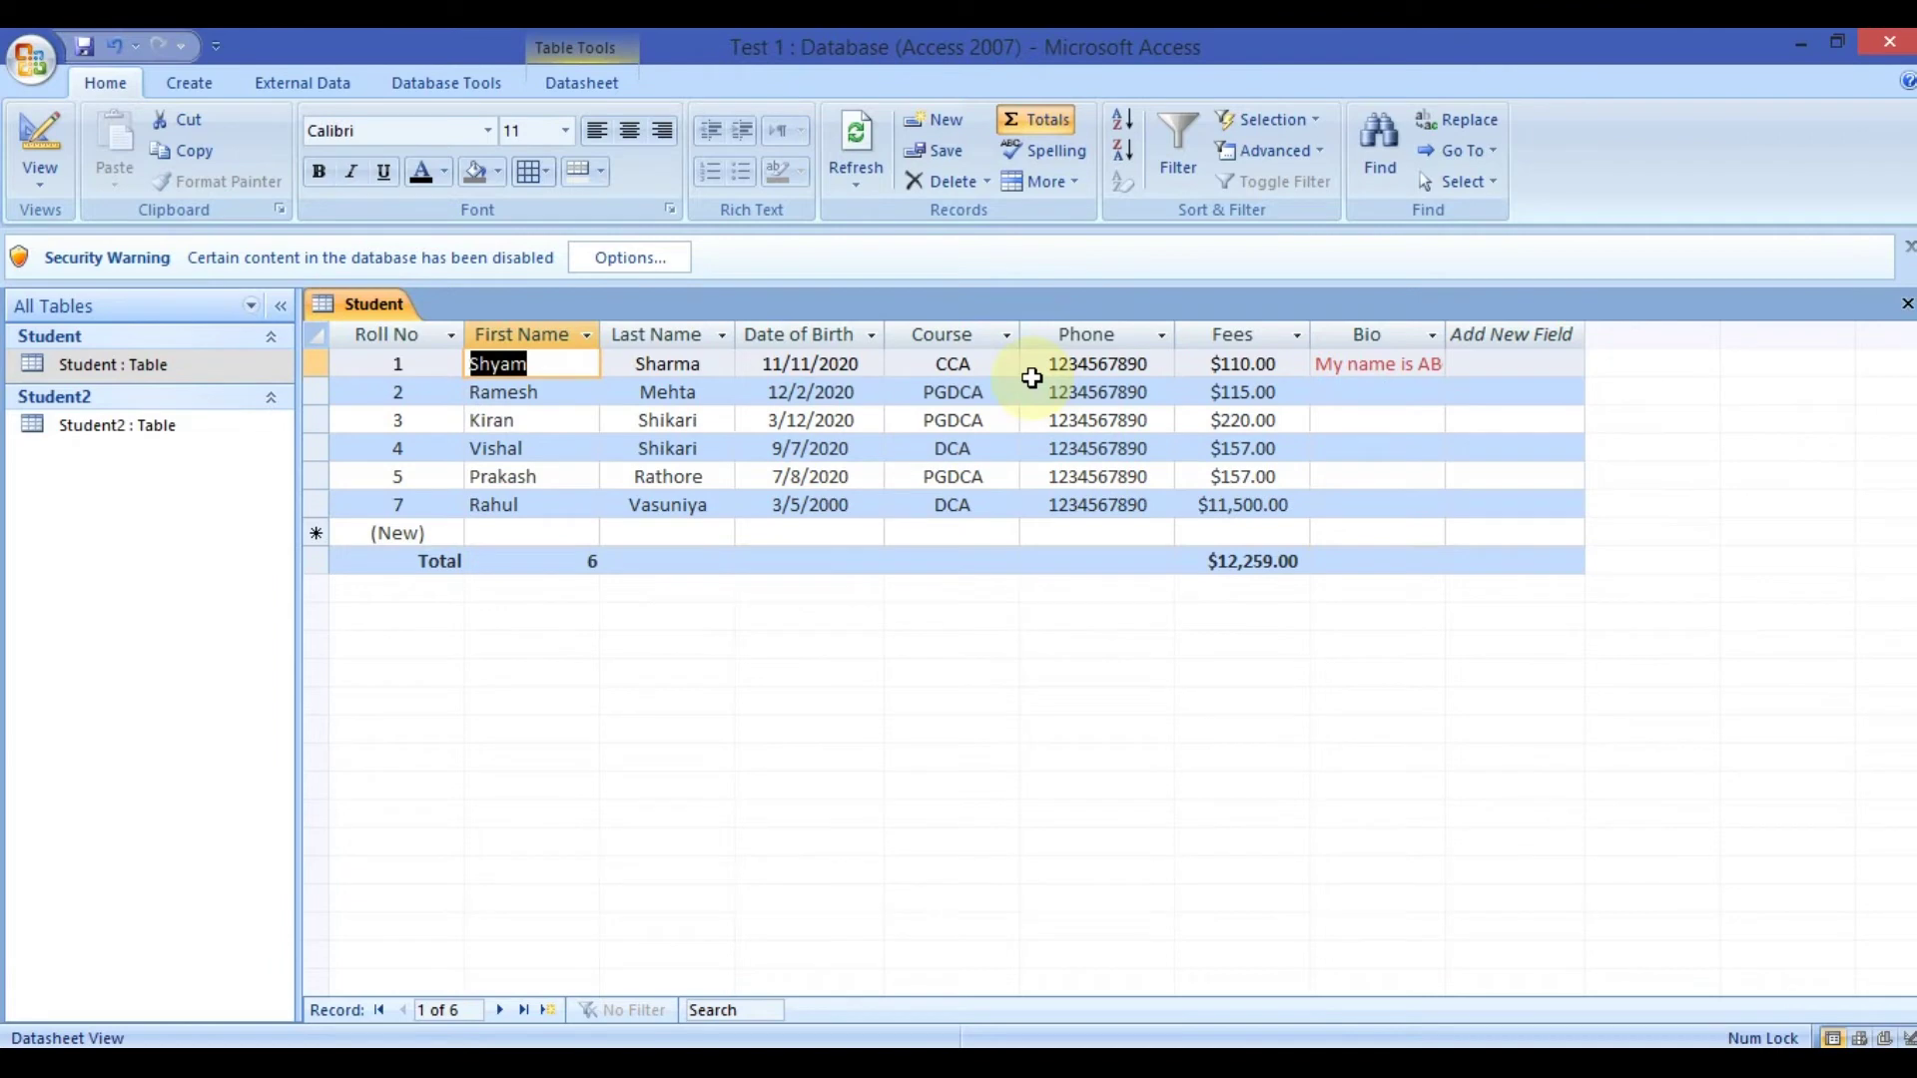
Review the Subdatasheet options for the Student table and locate the Relationships command among the database tools.
click(1058, 182)
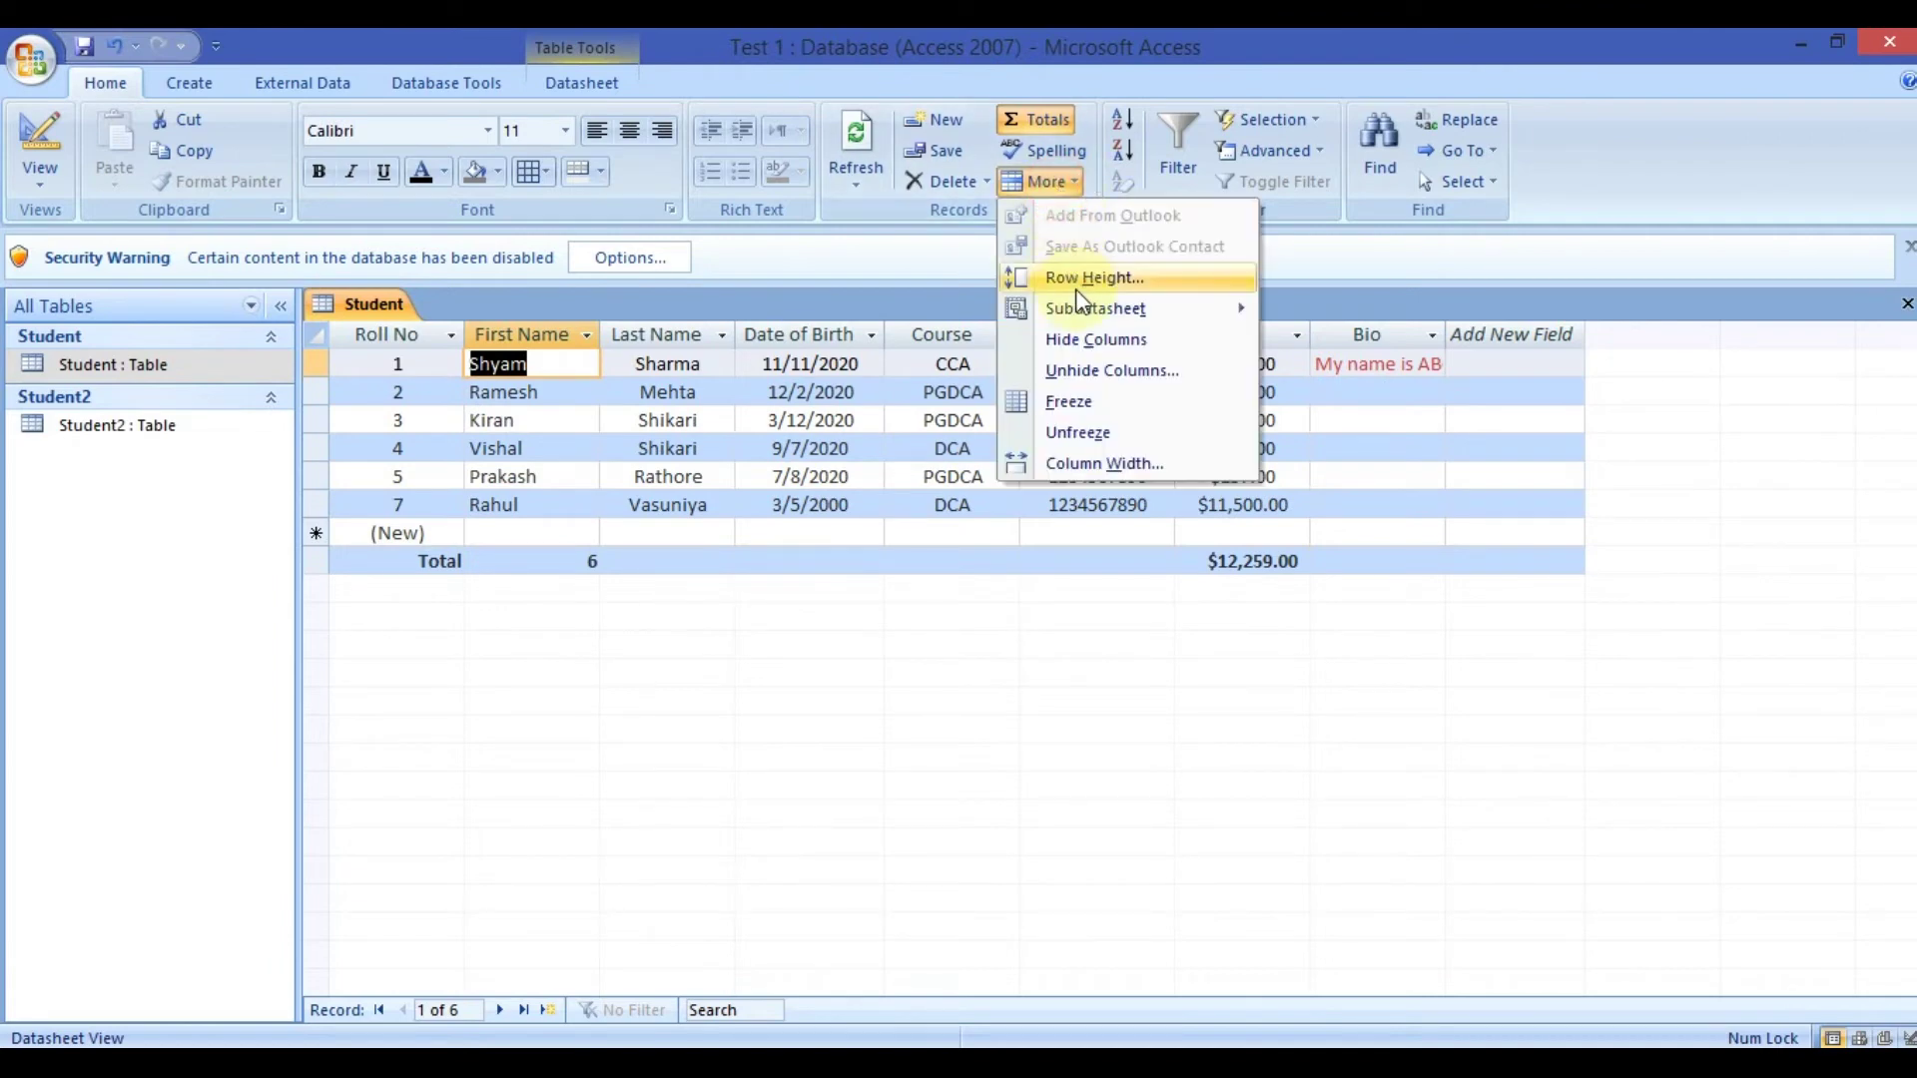
mouse_move(1084, 317)
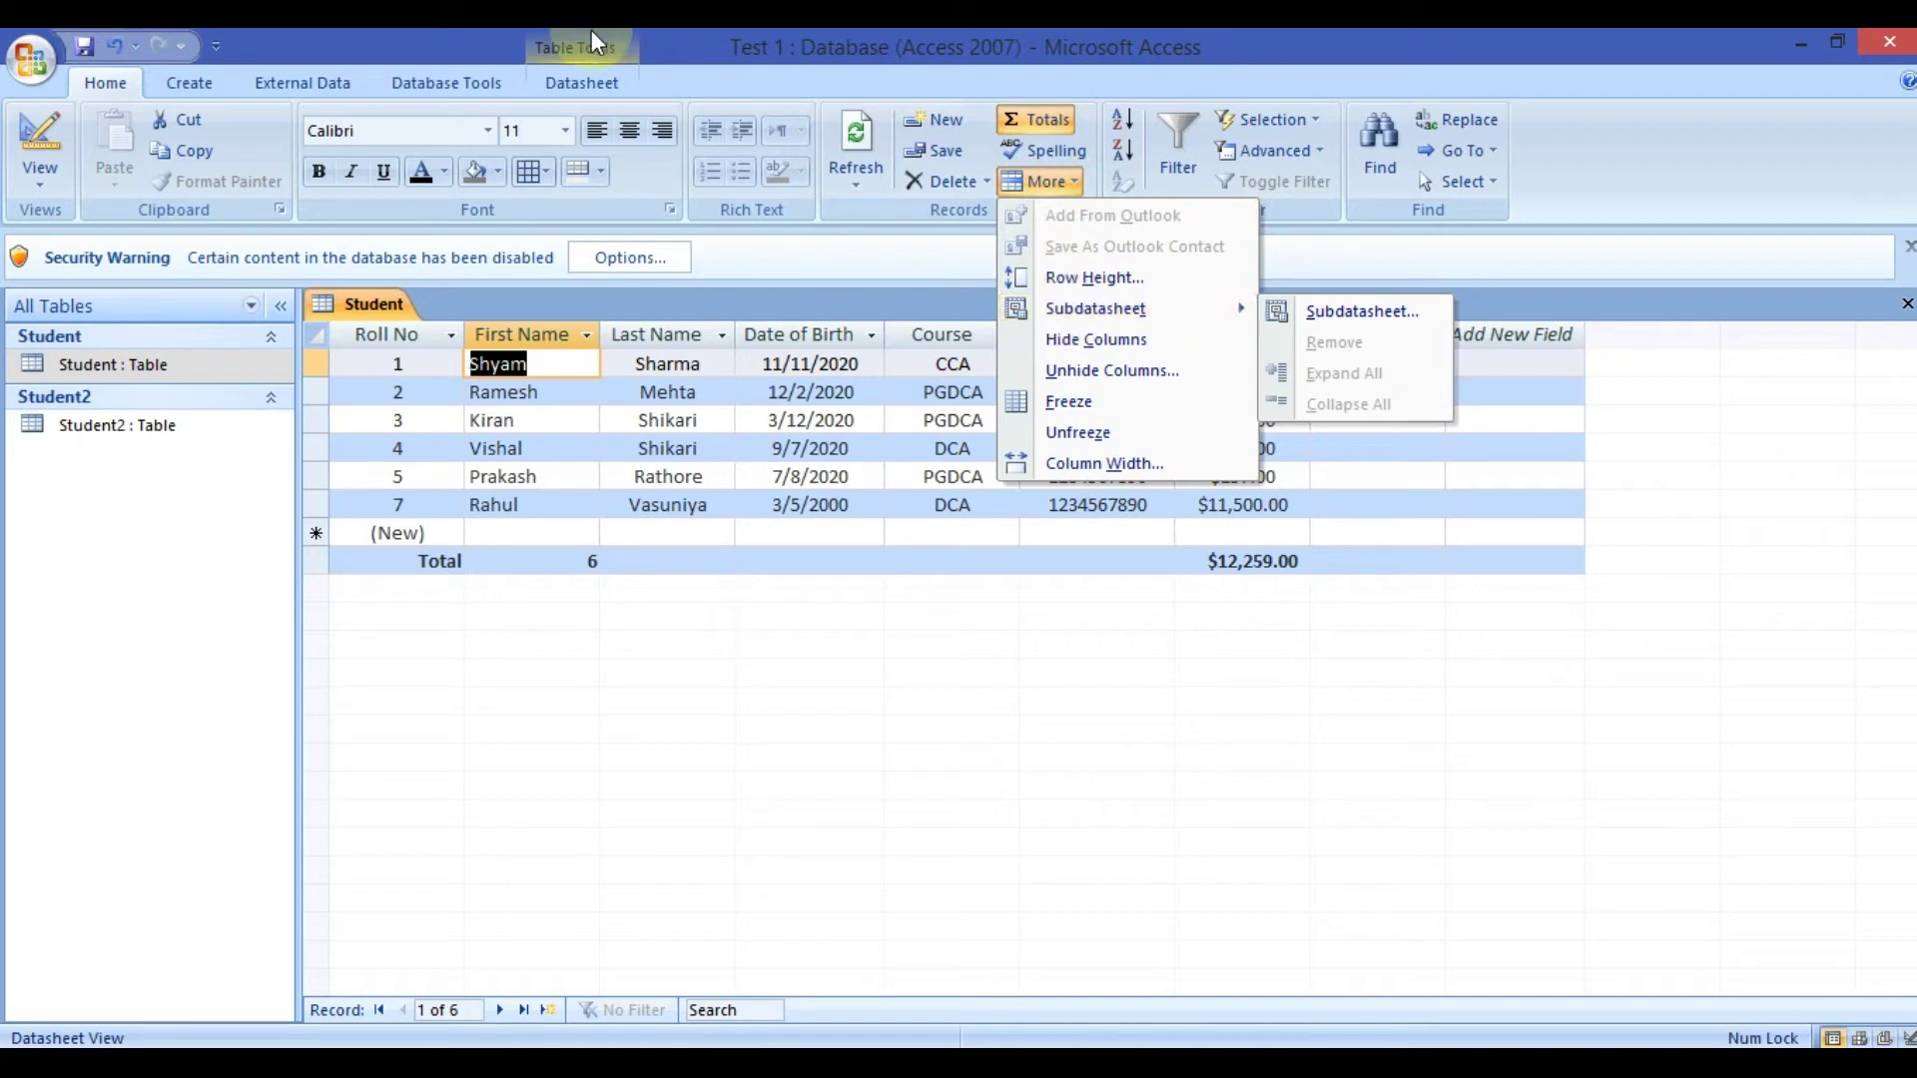
click(484, 80)
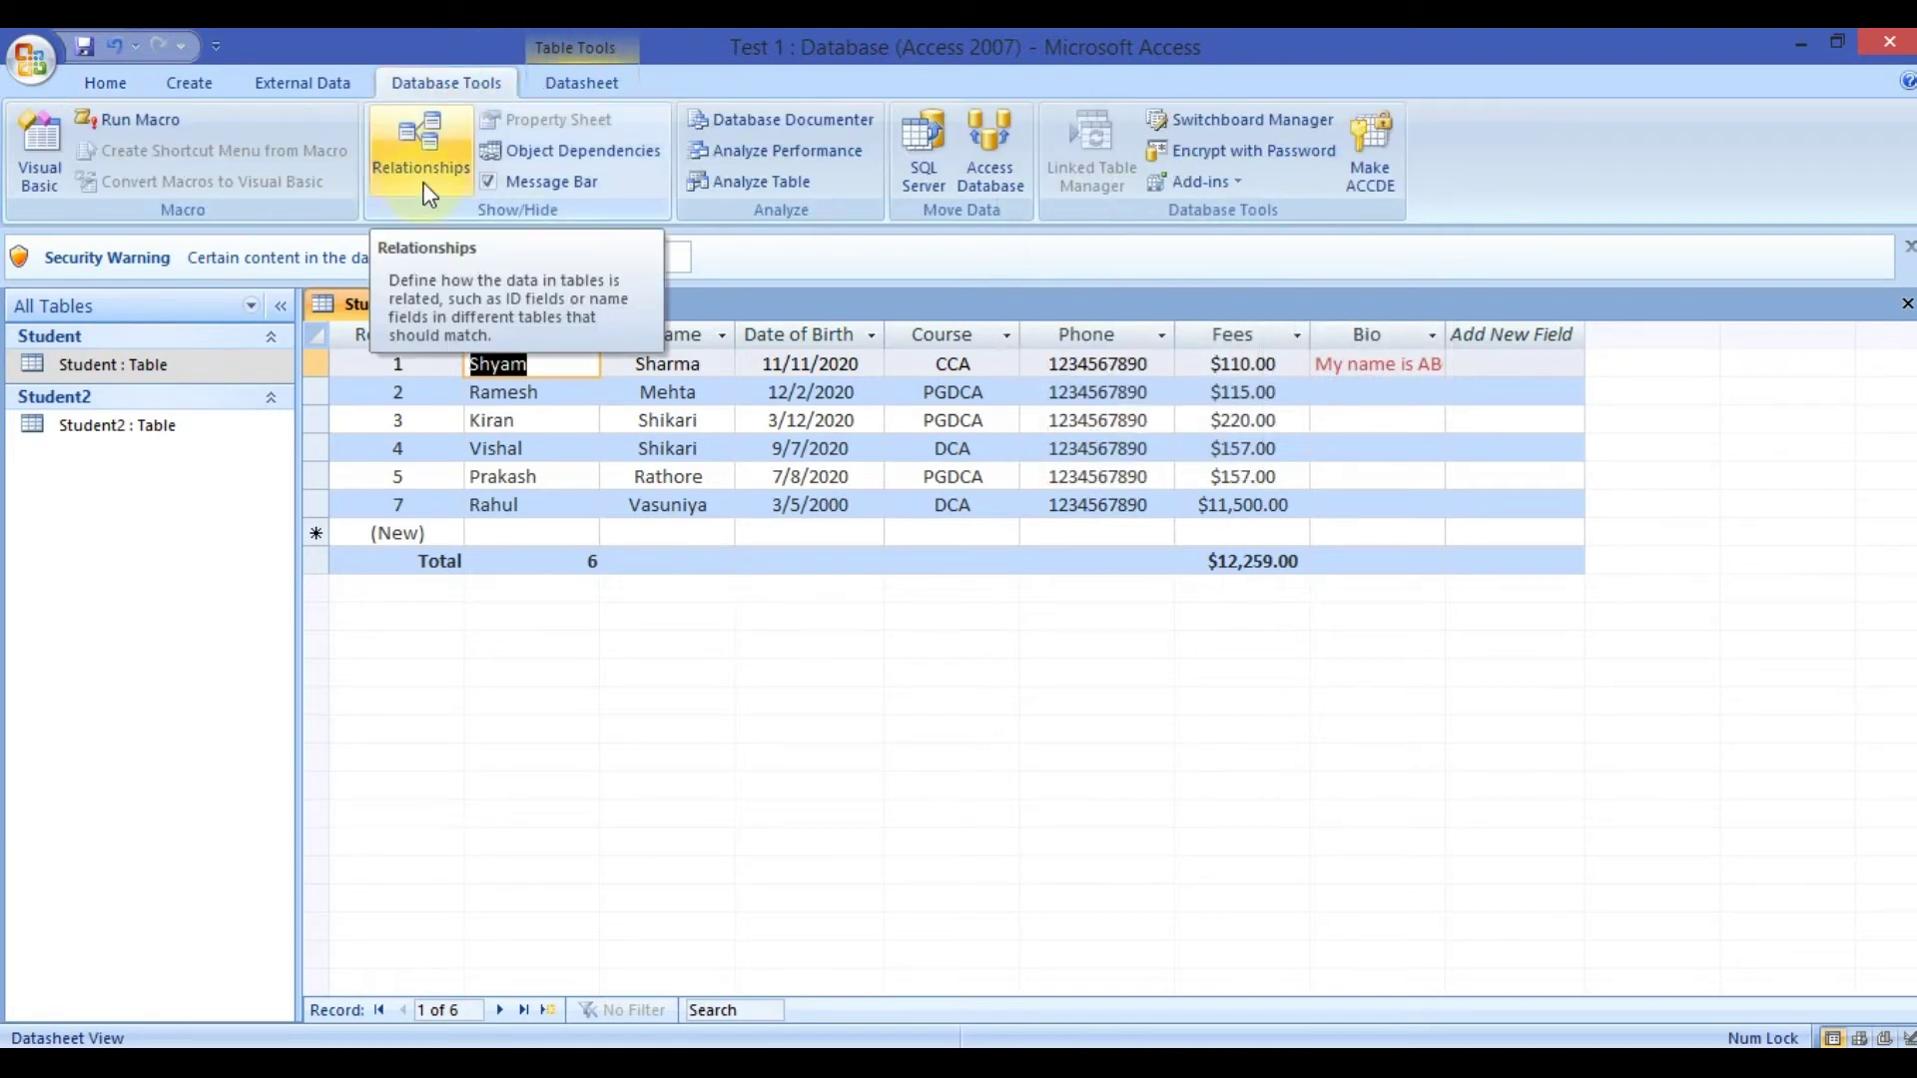
Hide the First Name column of the Student datasheet.
scroll(424, 185, up, 3)
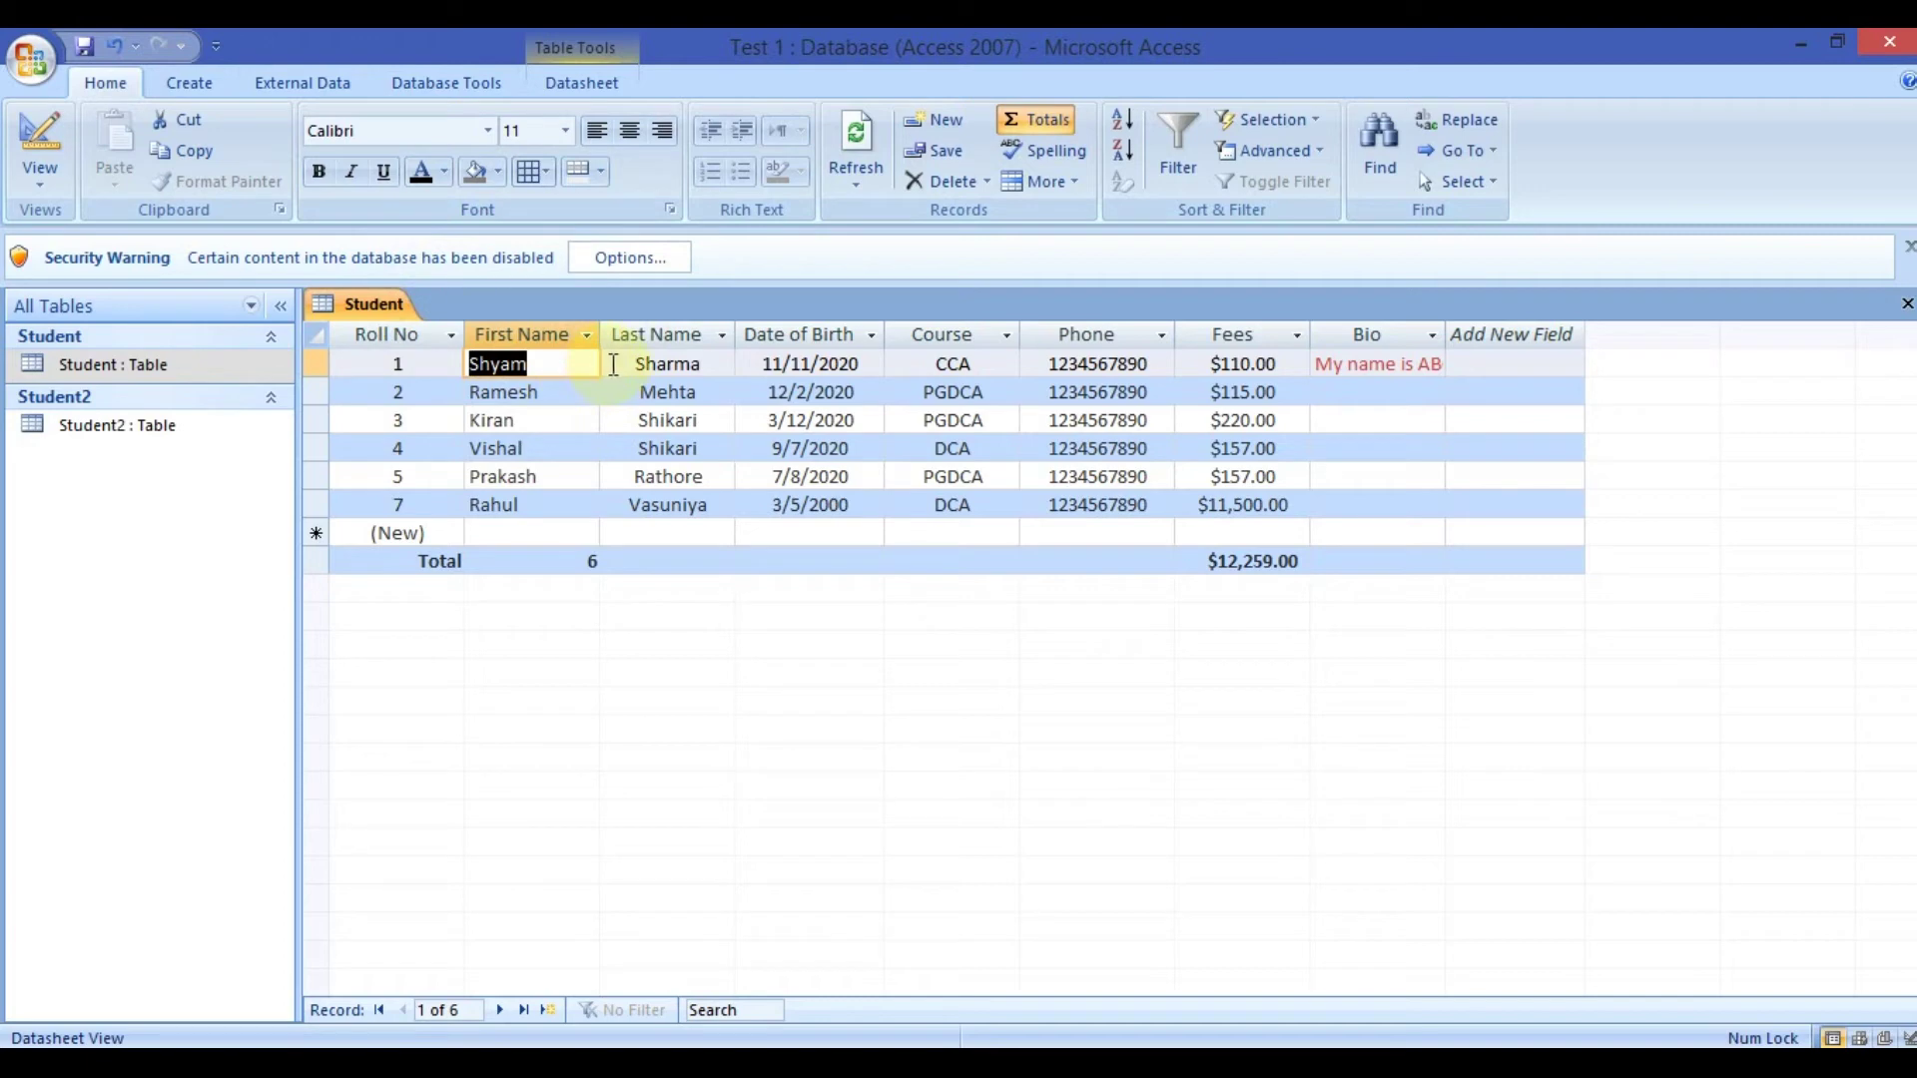
click(1041, 181)
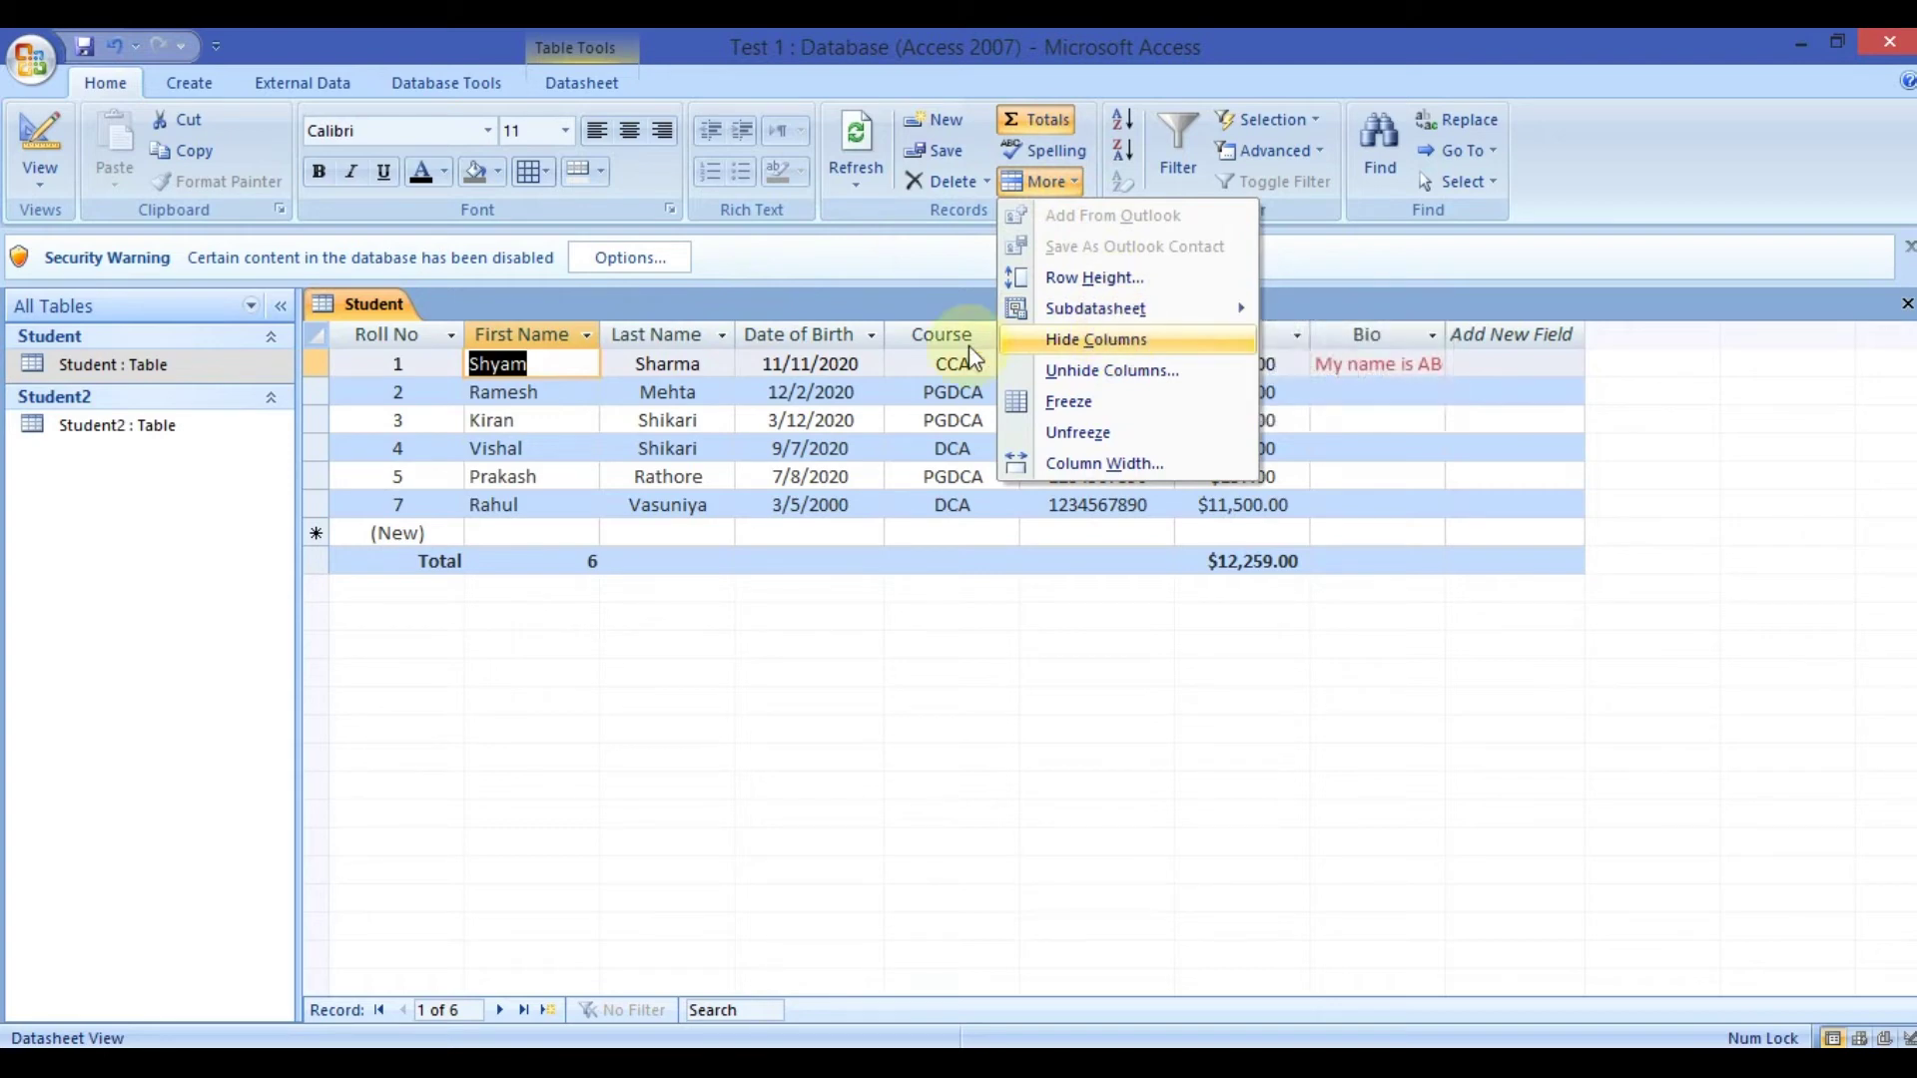
click(1149, 344)
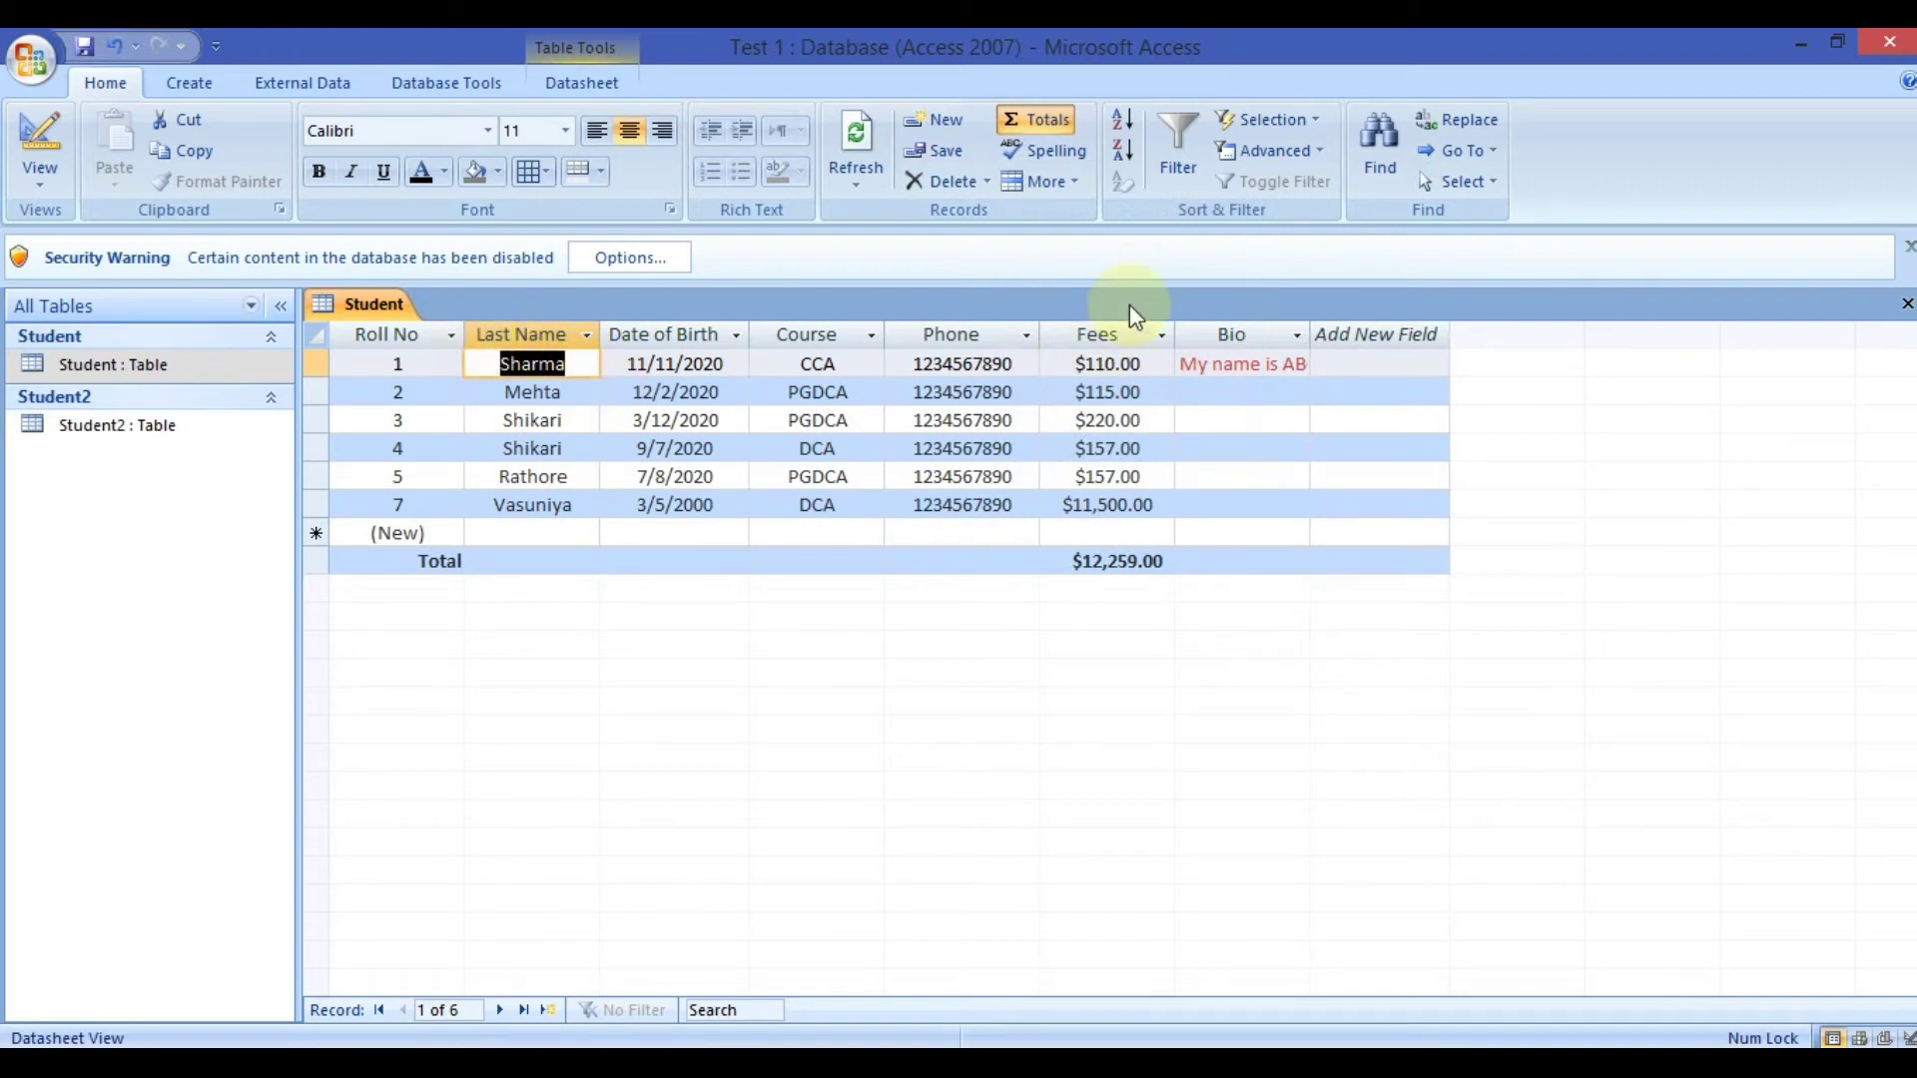
Restore the First Name column with Unhide Columns and close the column list.
click(1040, 181)
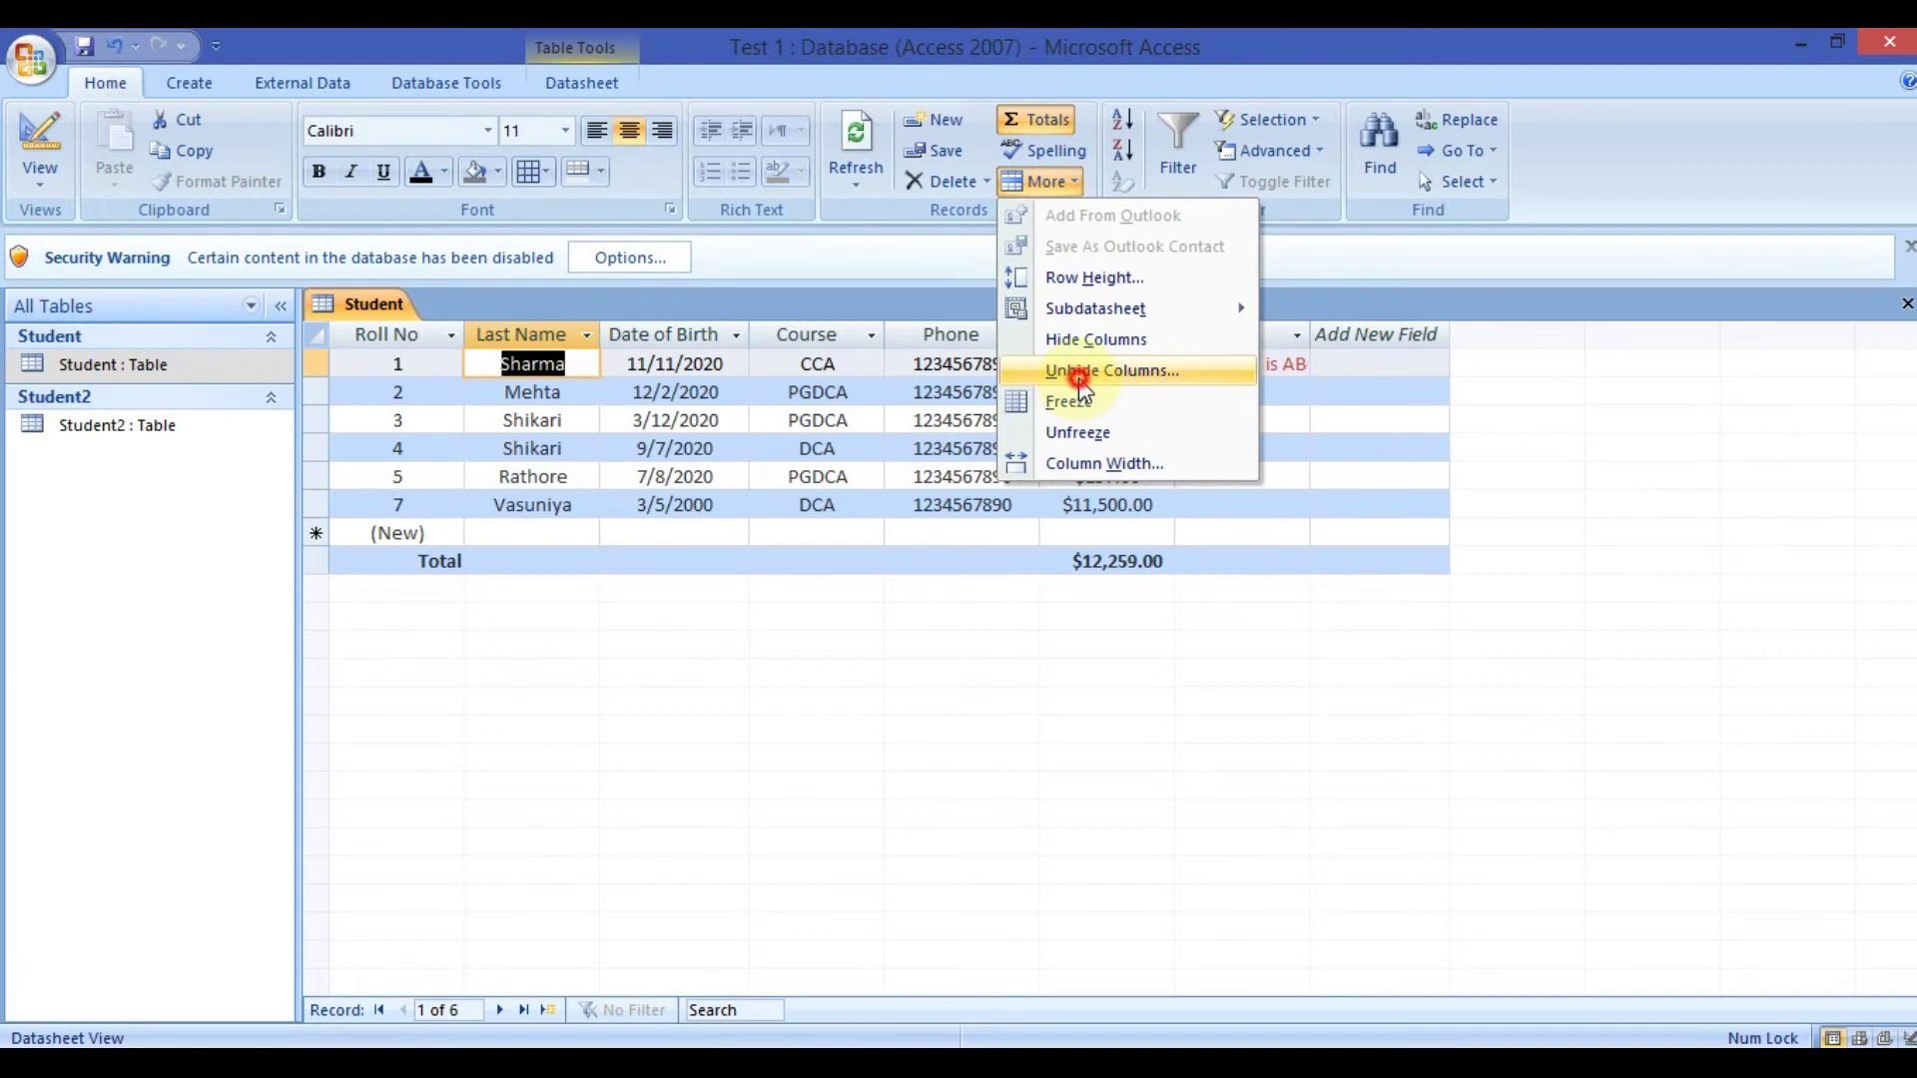
click(1098, 370)
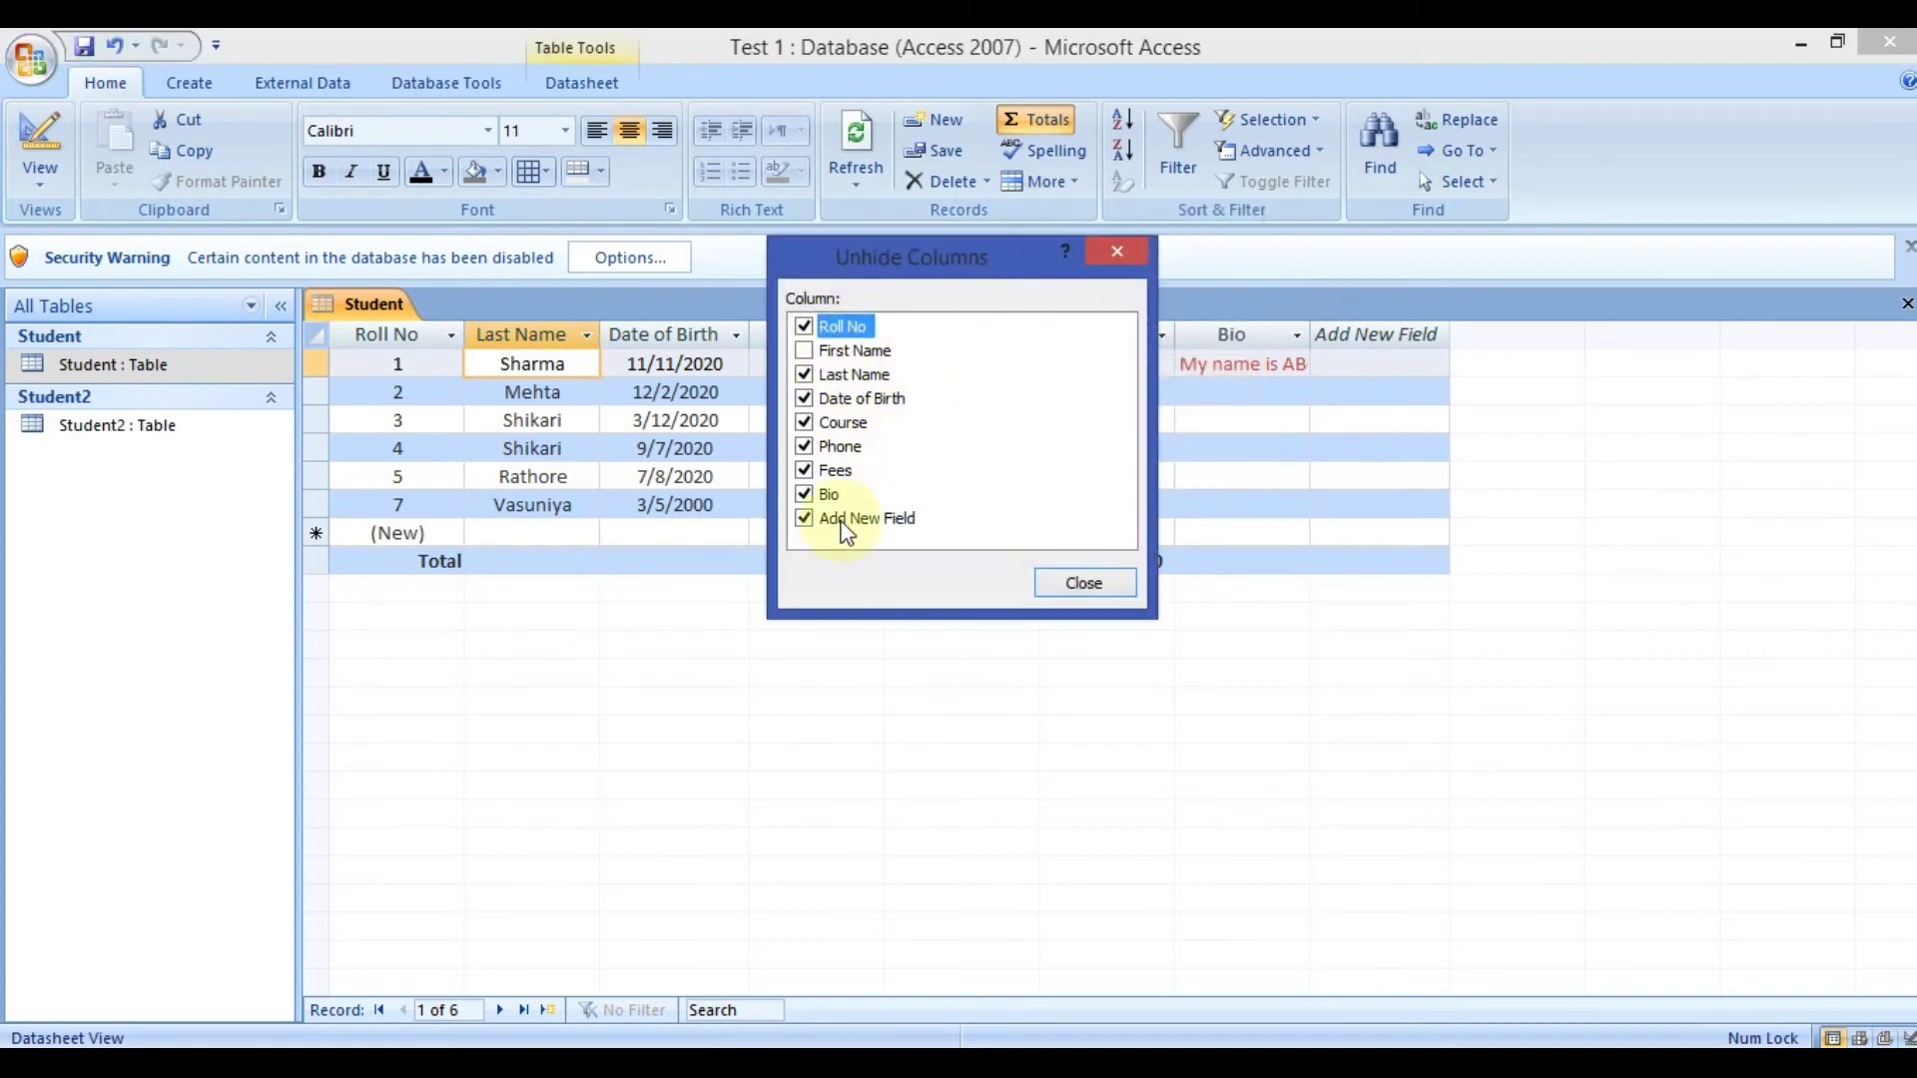
click(804, 351)
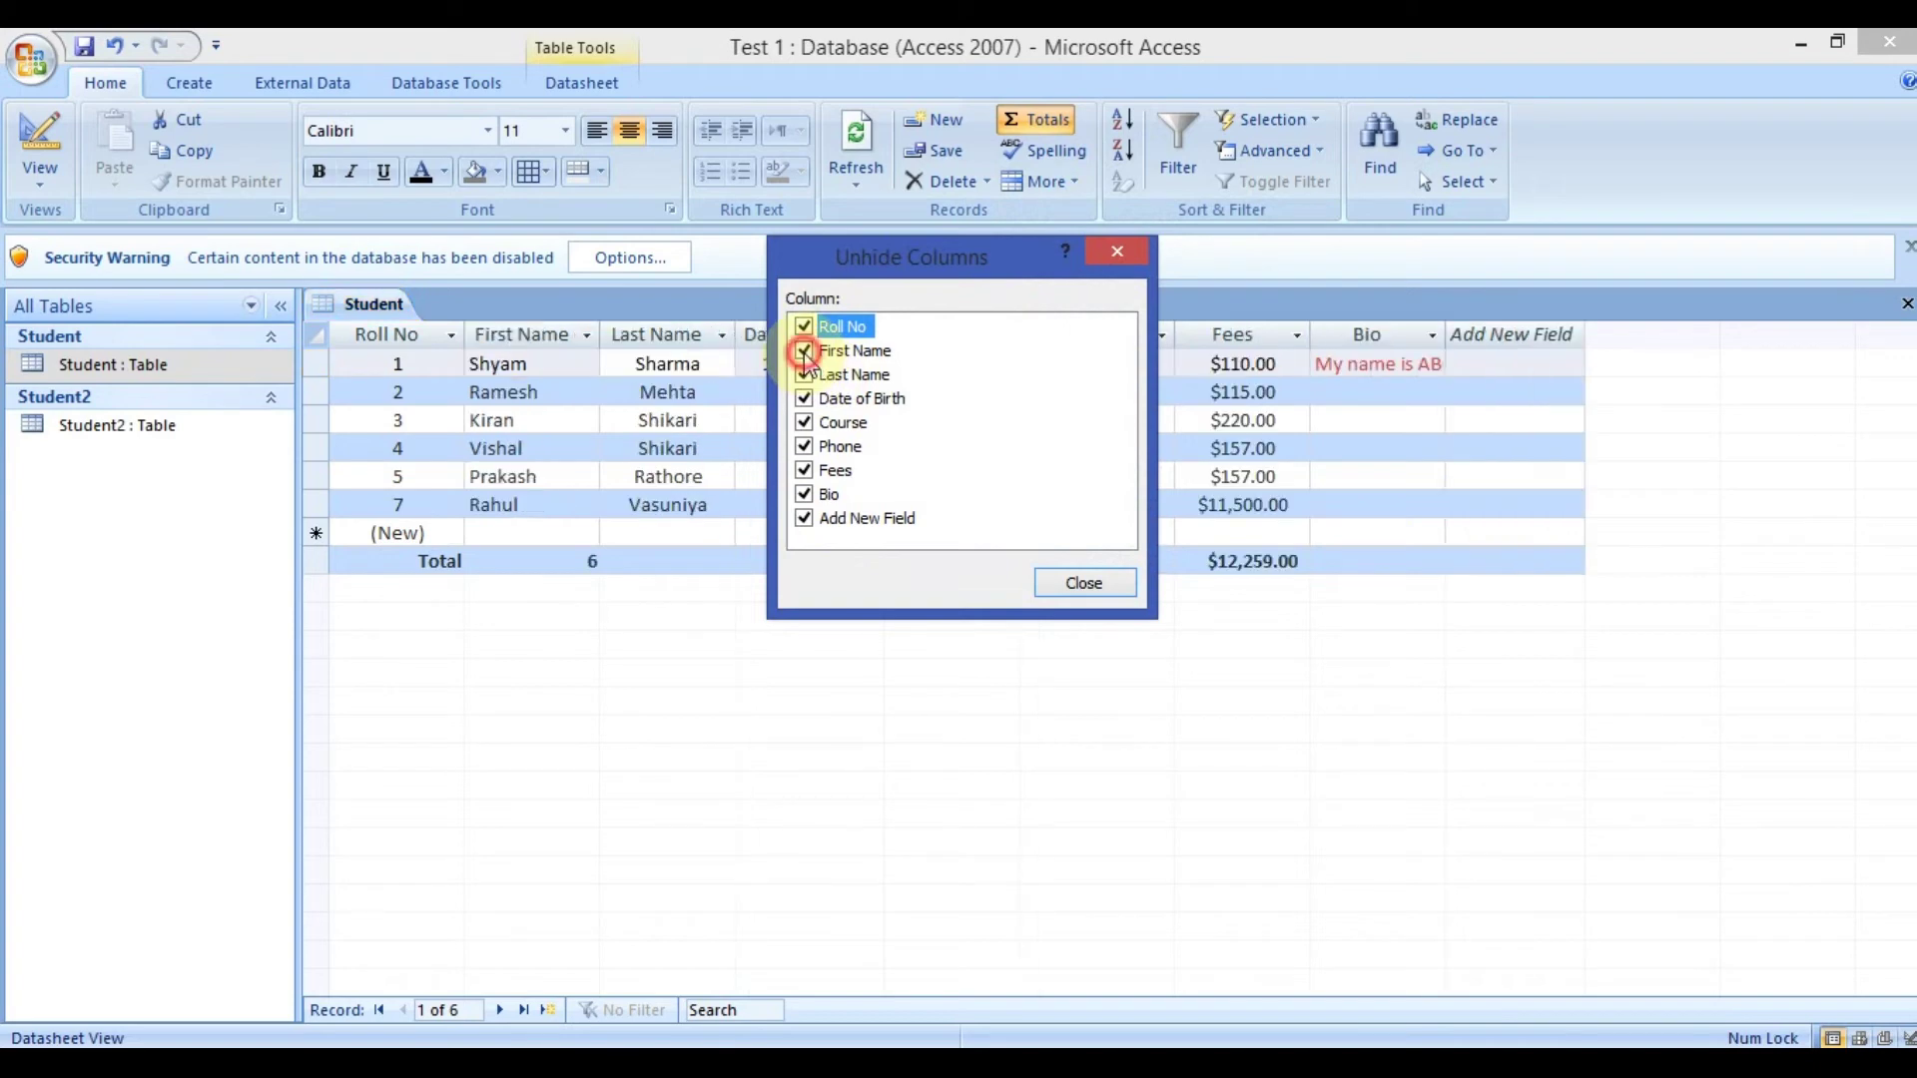
click(1093, 586)
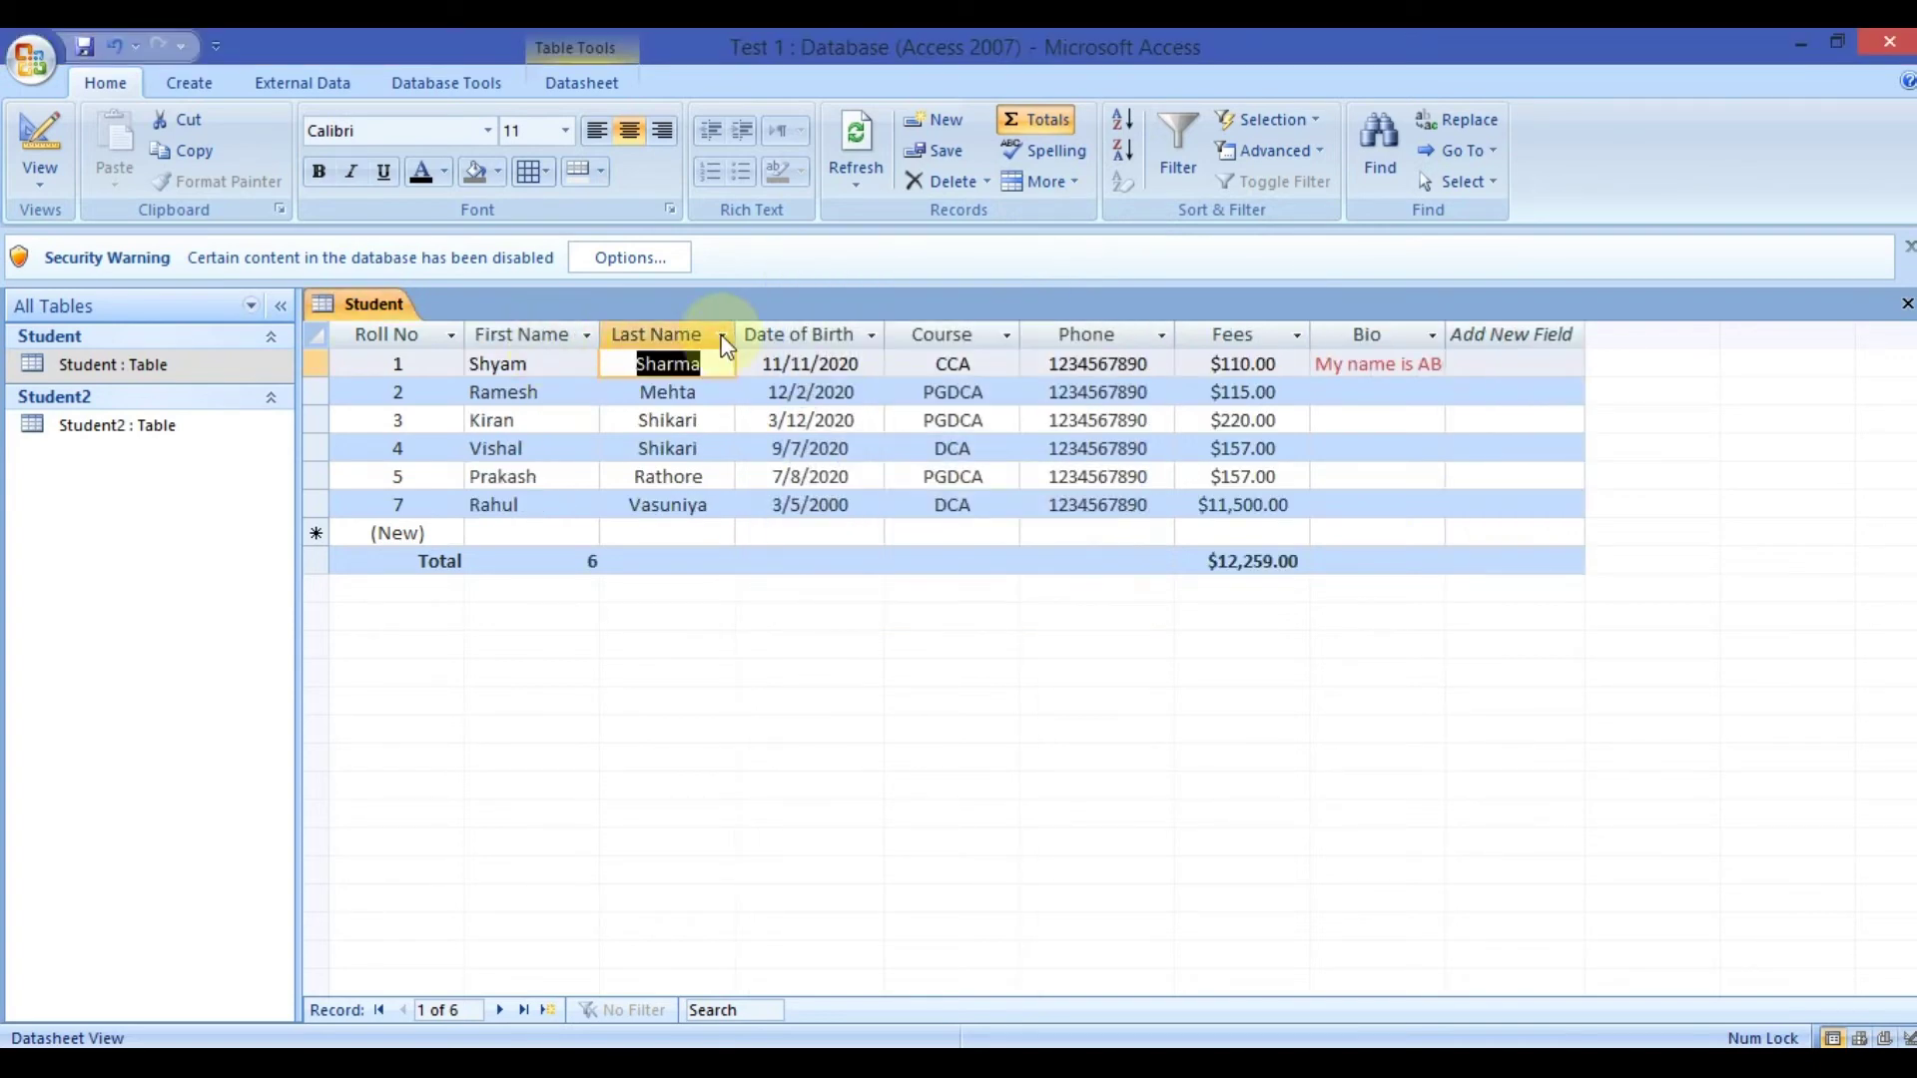
Select the whole Student datasheet and set its font size to 20.
click(1038, 180)
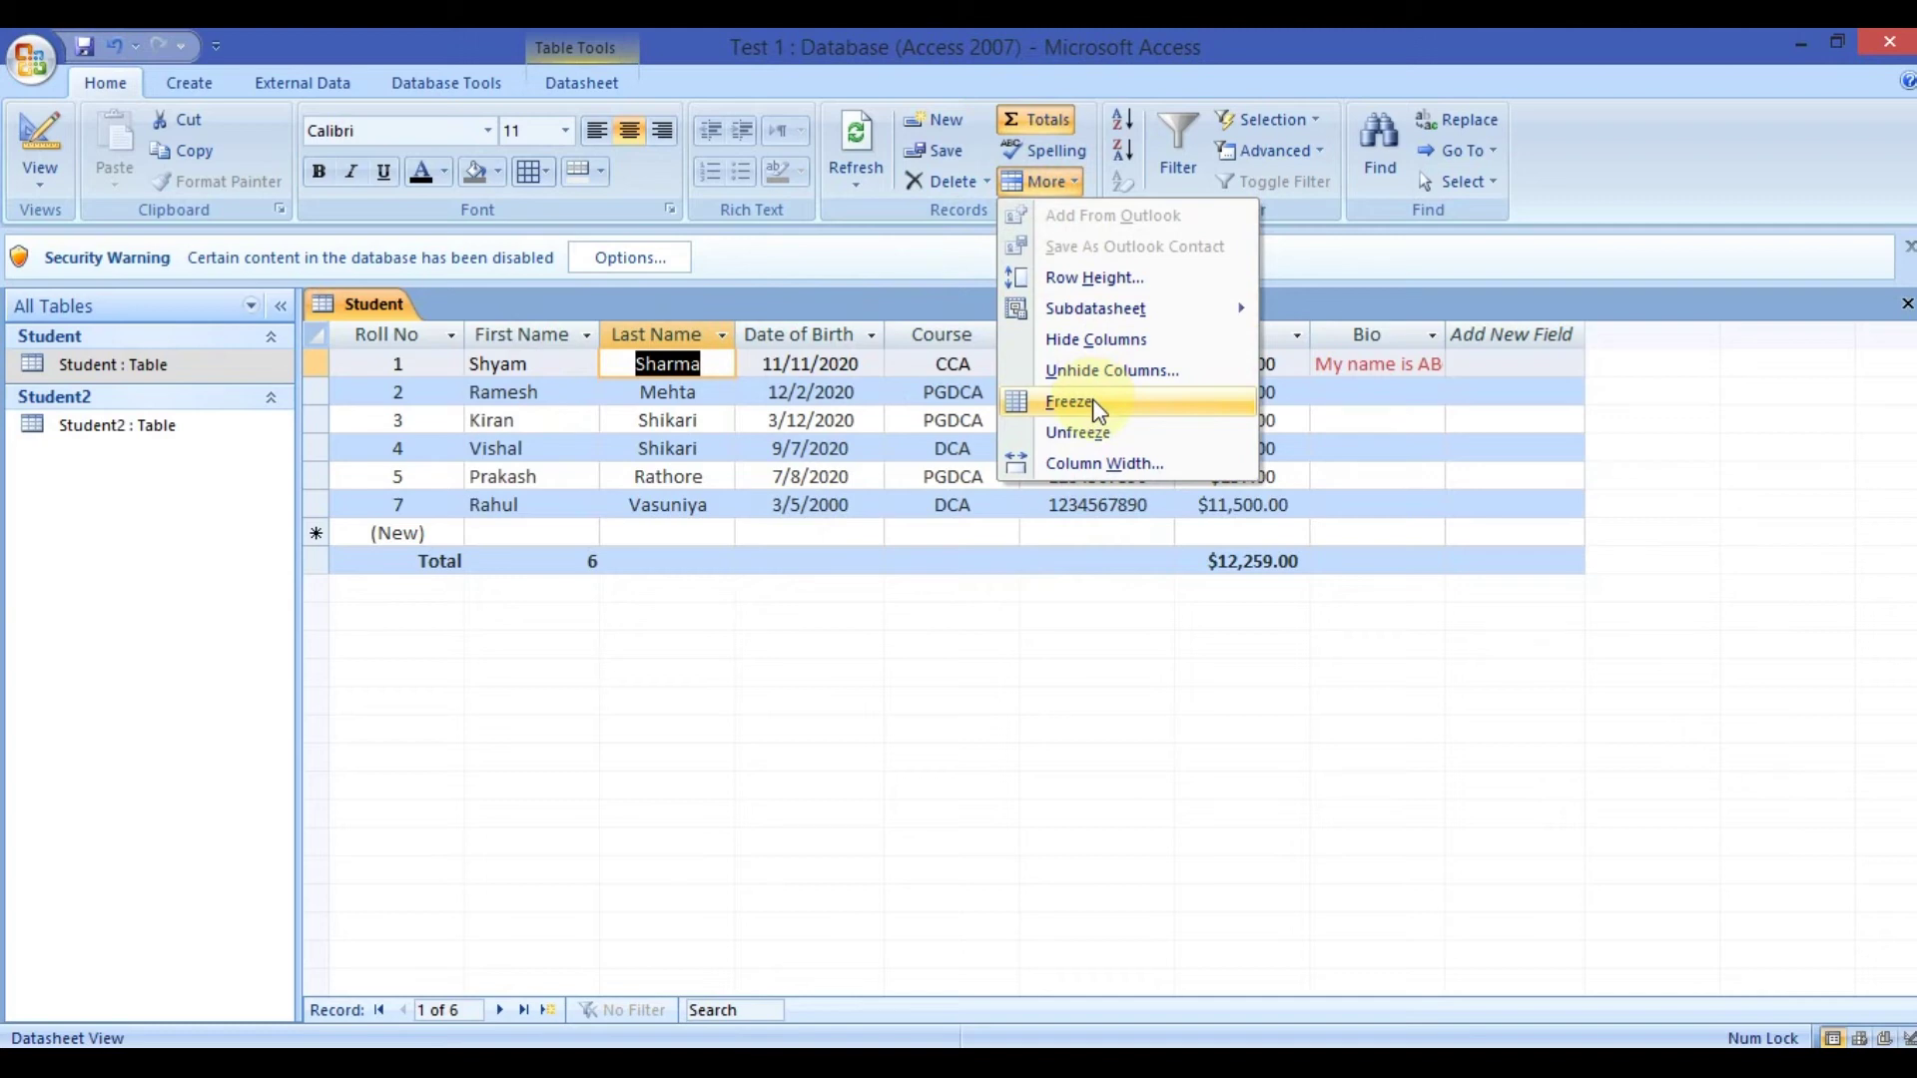
click(733, 481)
click(315, 335)
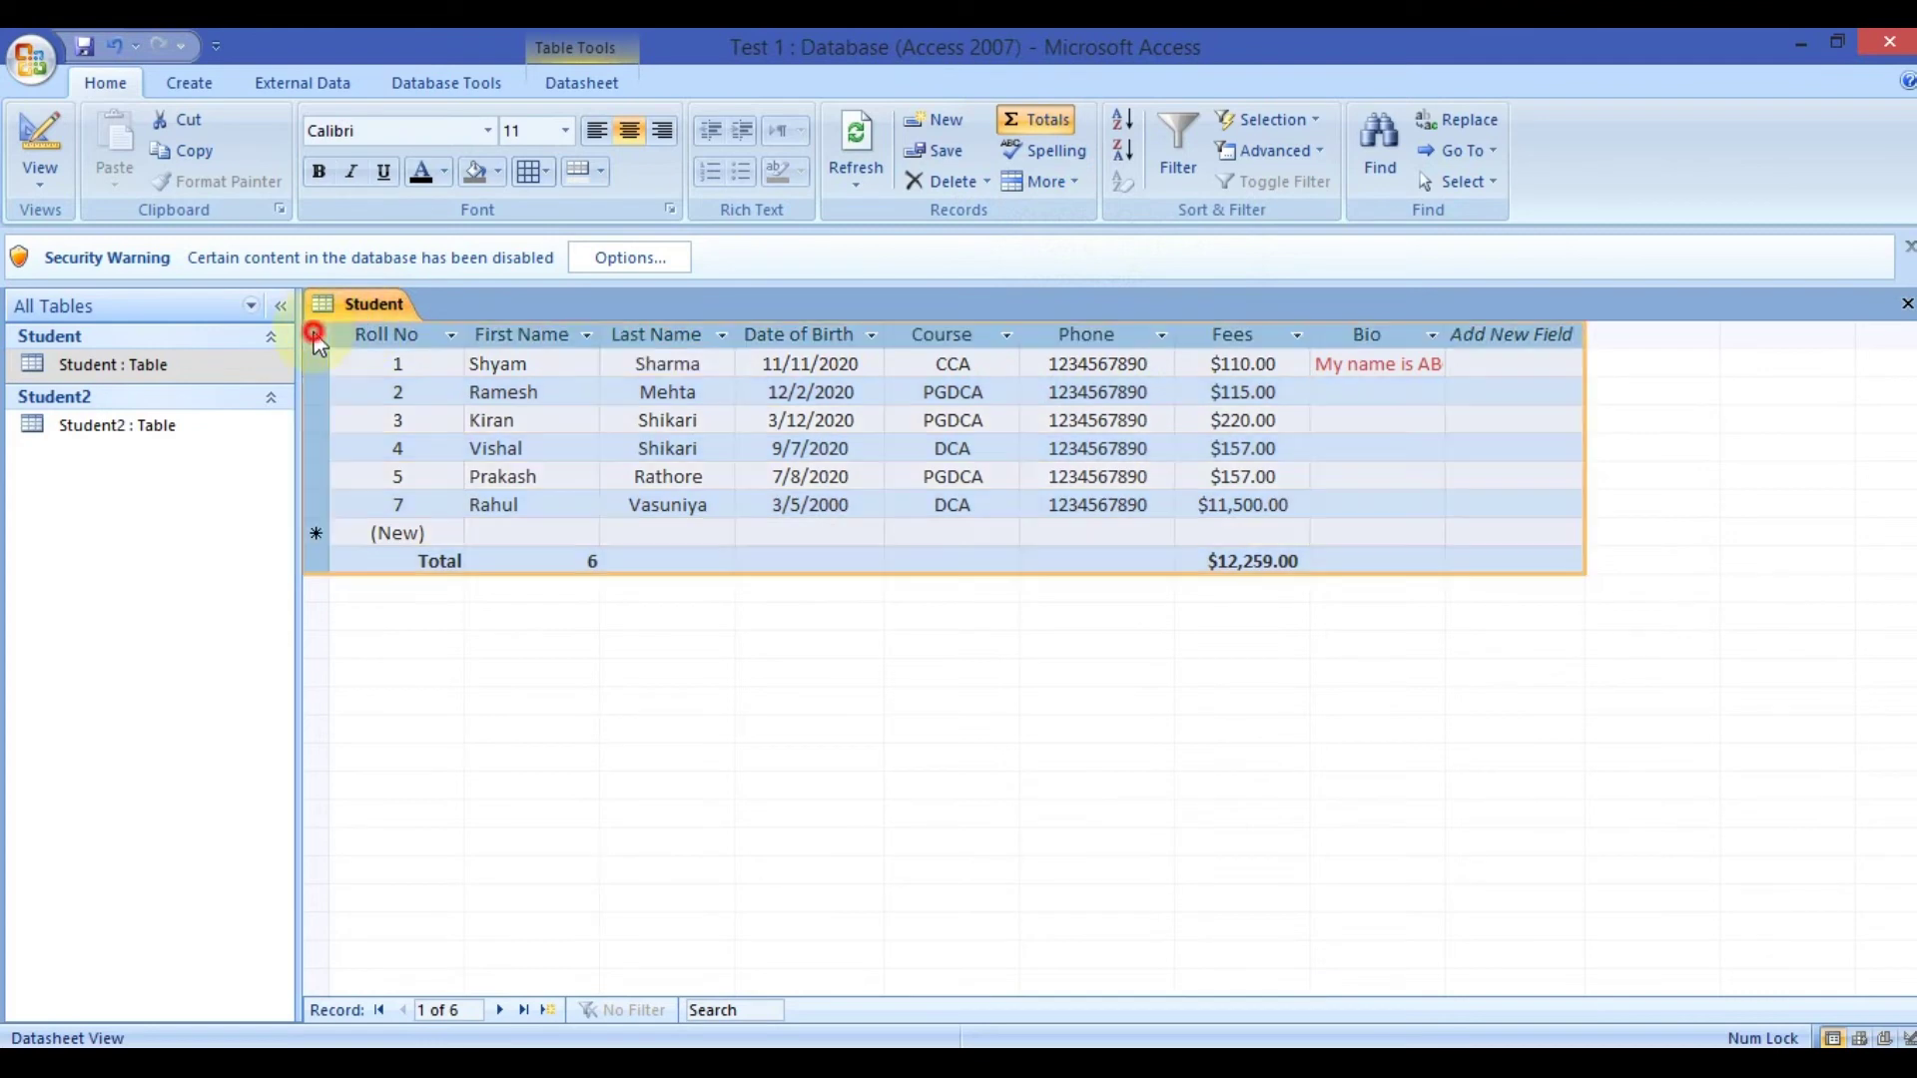
click(564, 140)
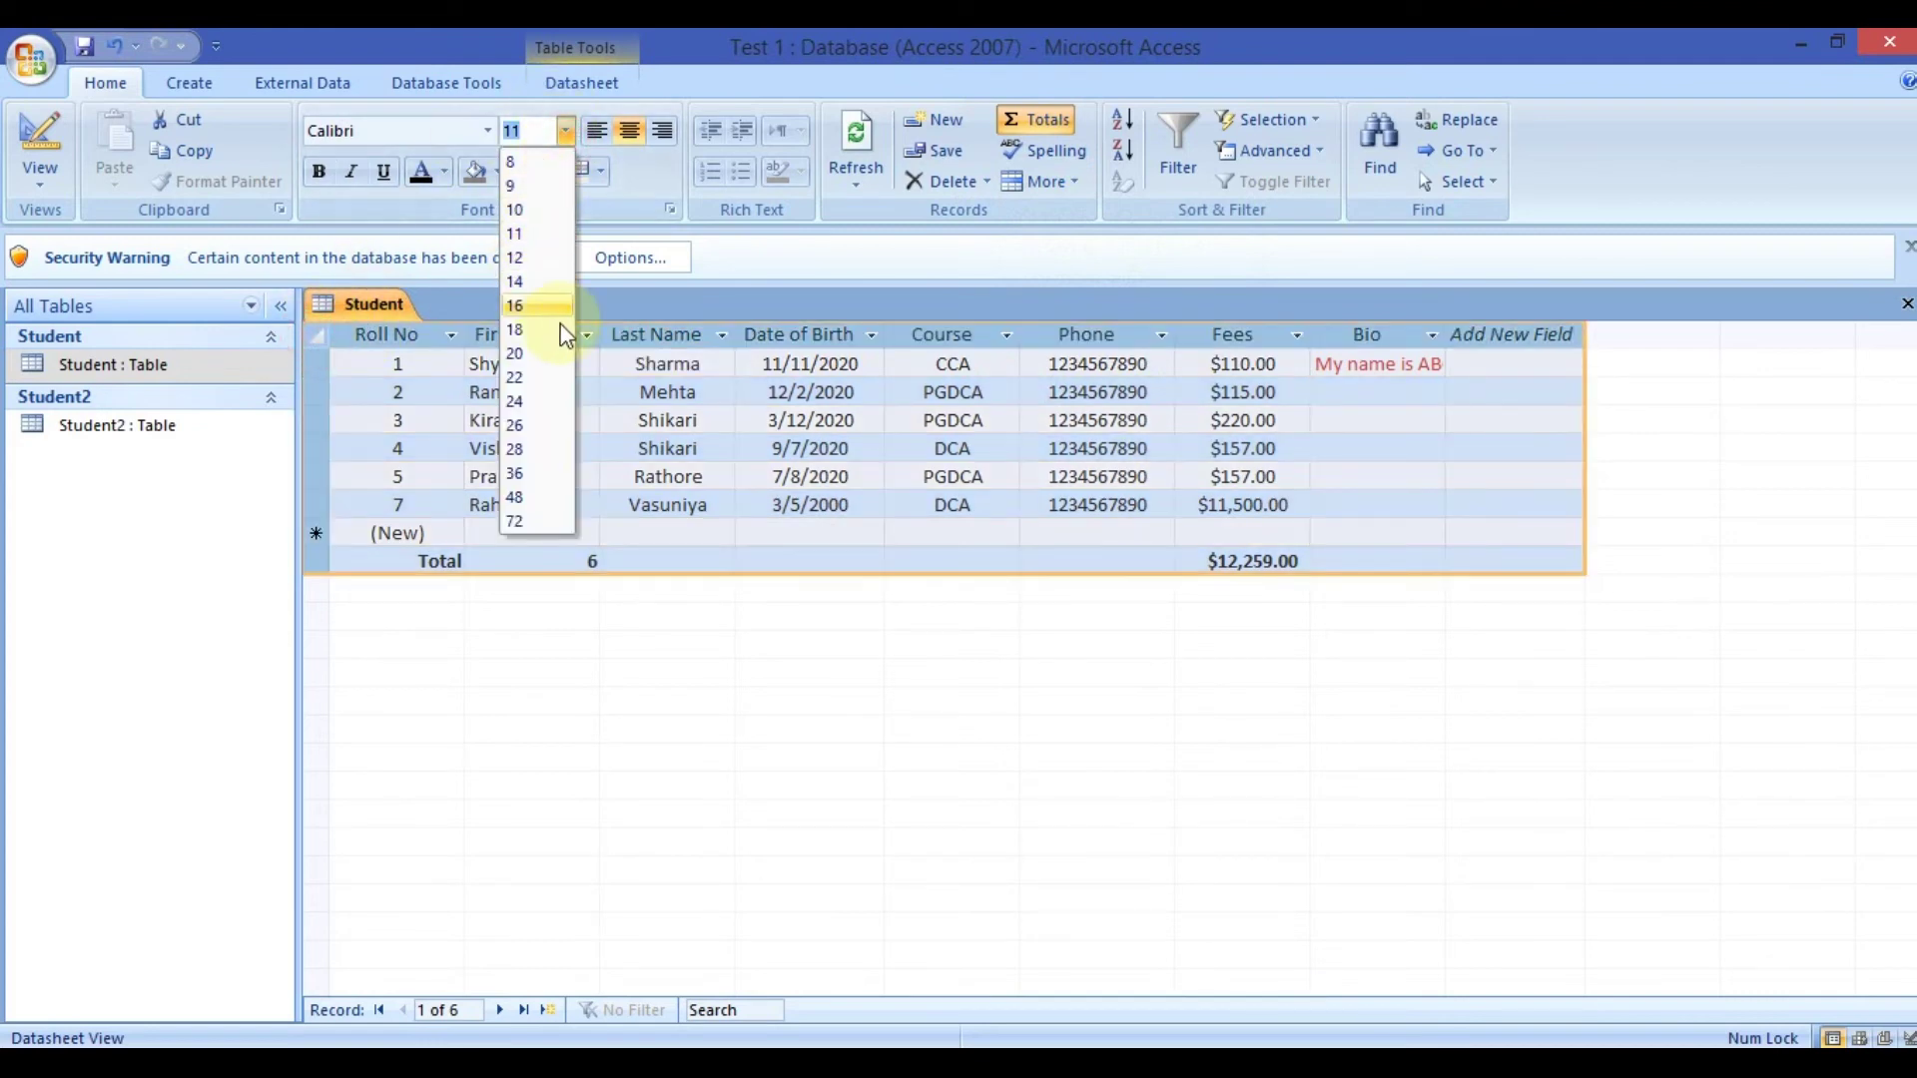
click(516, 353)
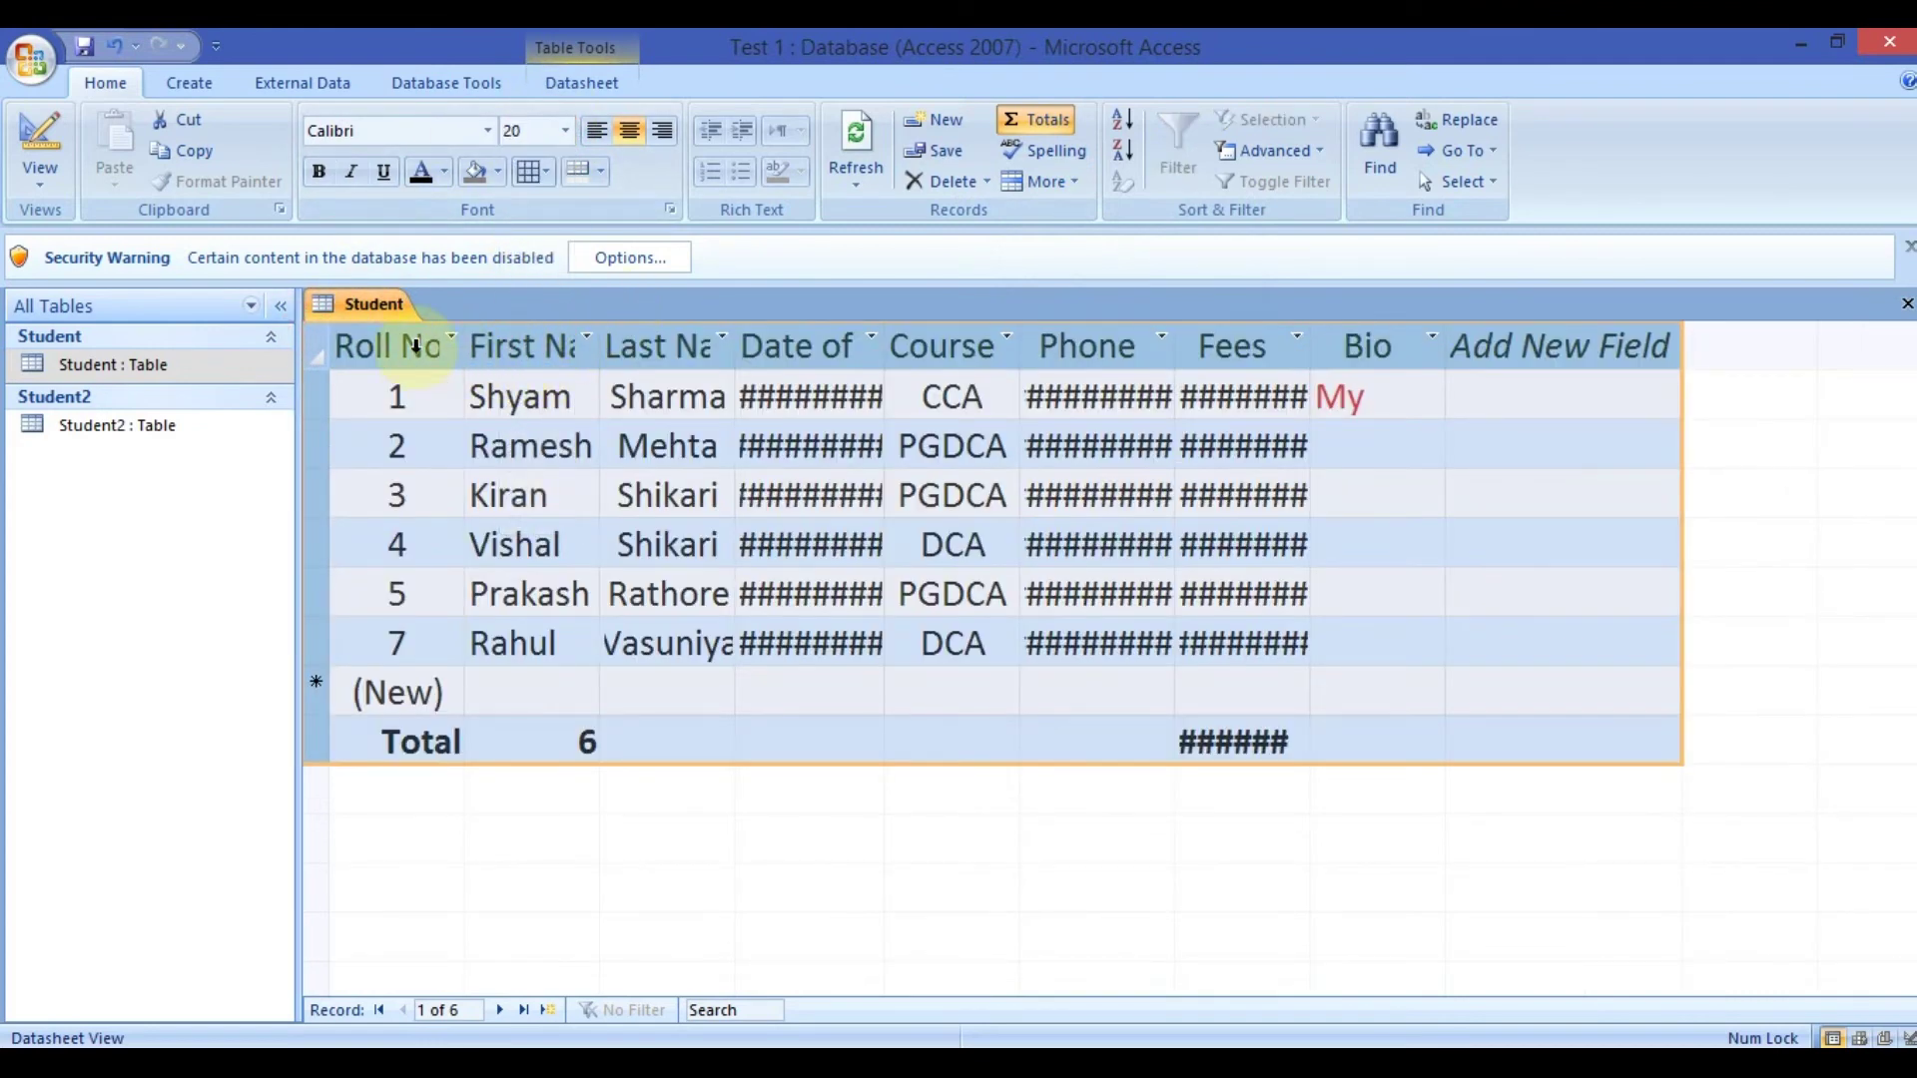
Fit the widths of all Student datasheet columns, from Roll No to Add New Field, to their contents.
drag(423, 347, 1659, 358)
double_click(1679, 346)
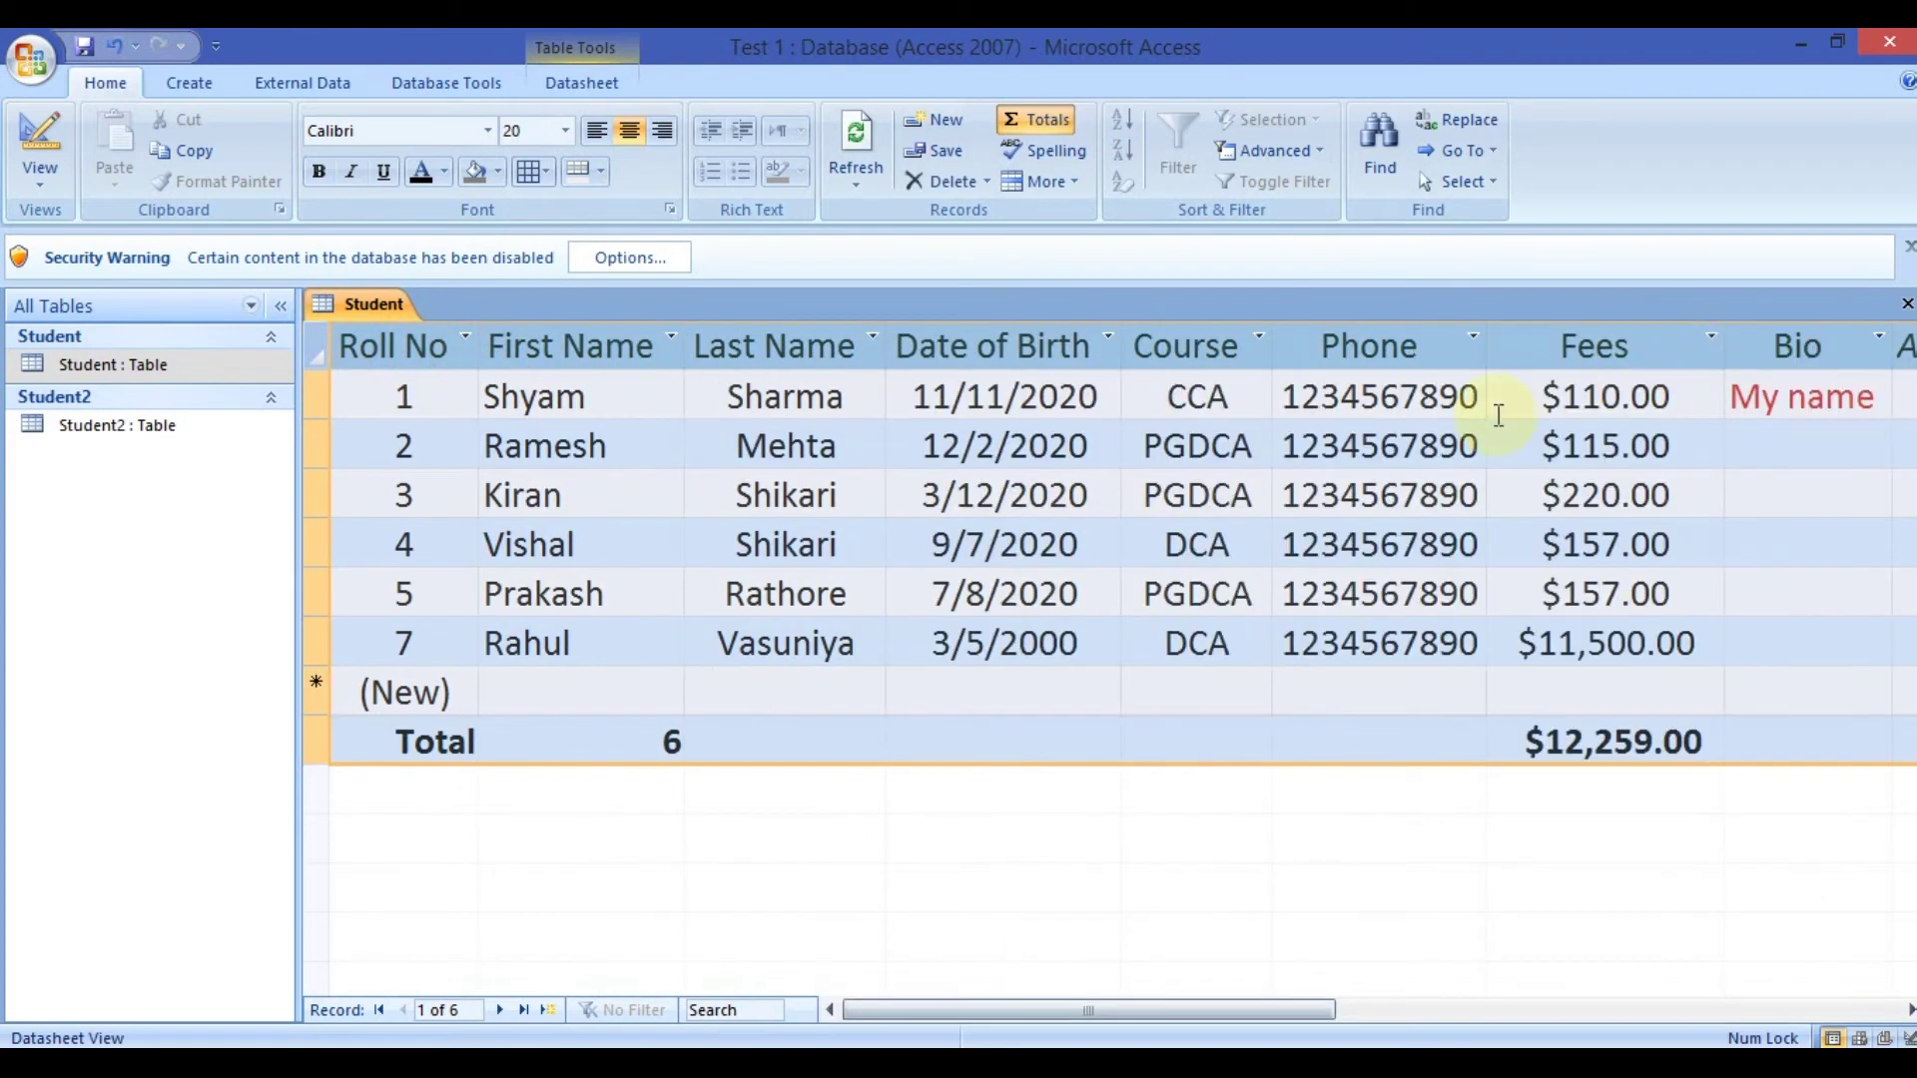
click(1200, 583)
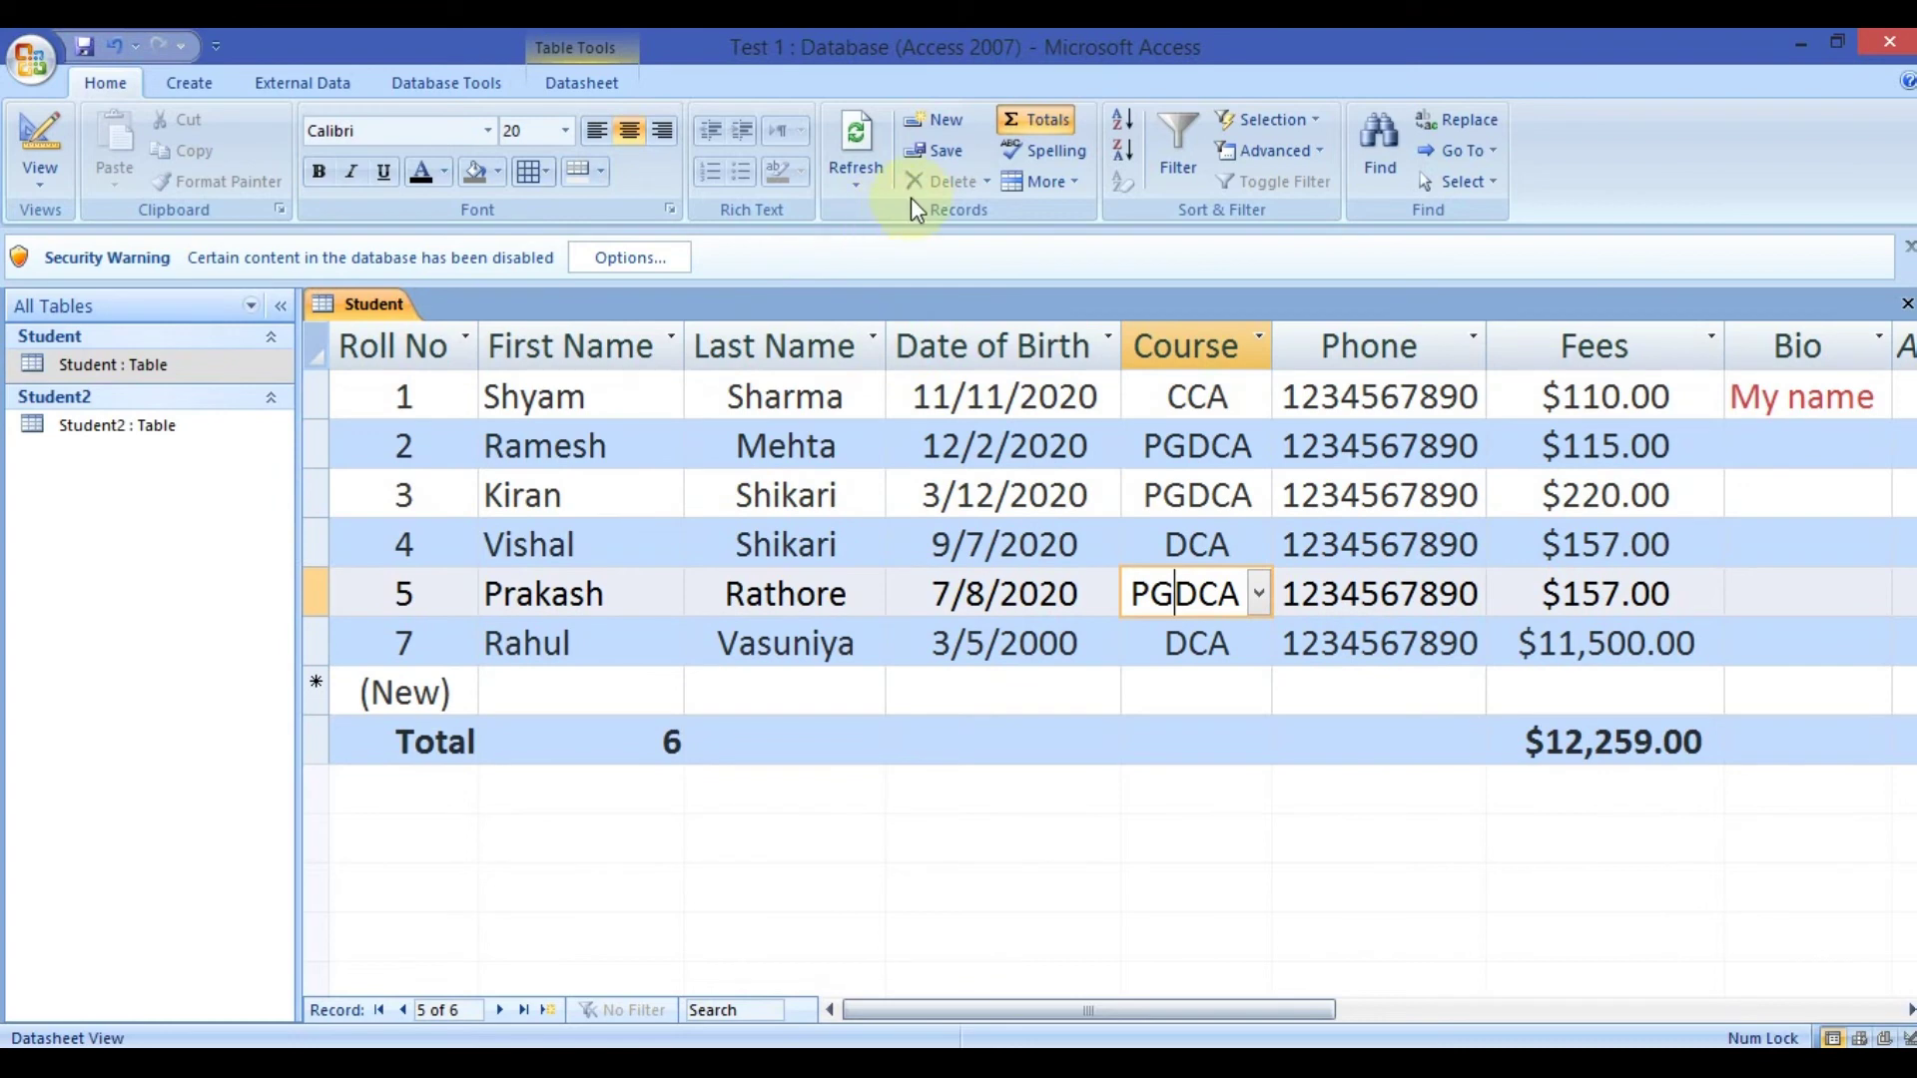
Freeze the Last Name column and scroll the datasheet sideways to check that it stays in view.
click(1042, 183)
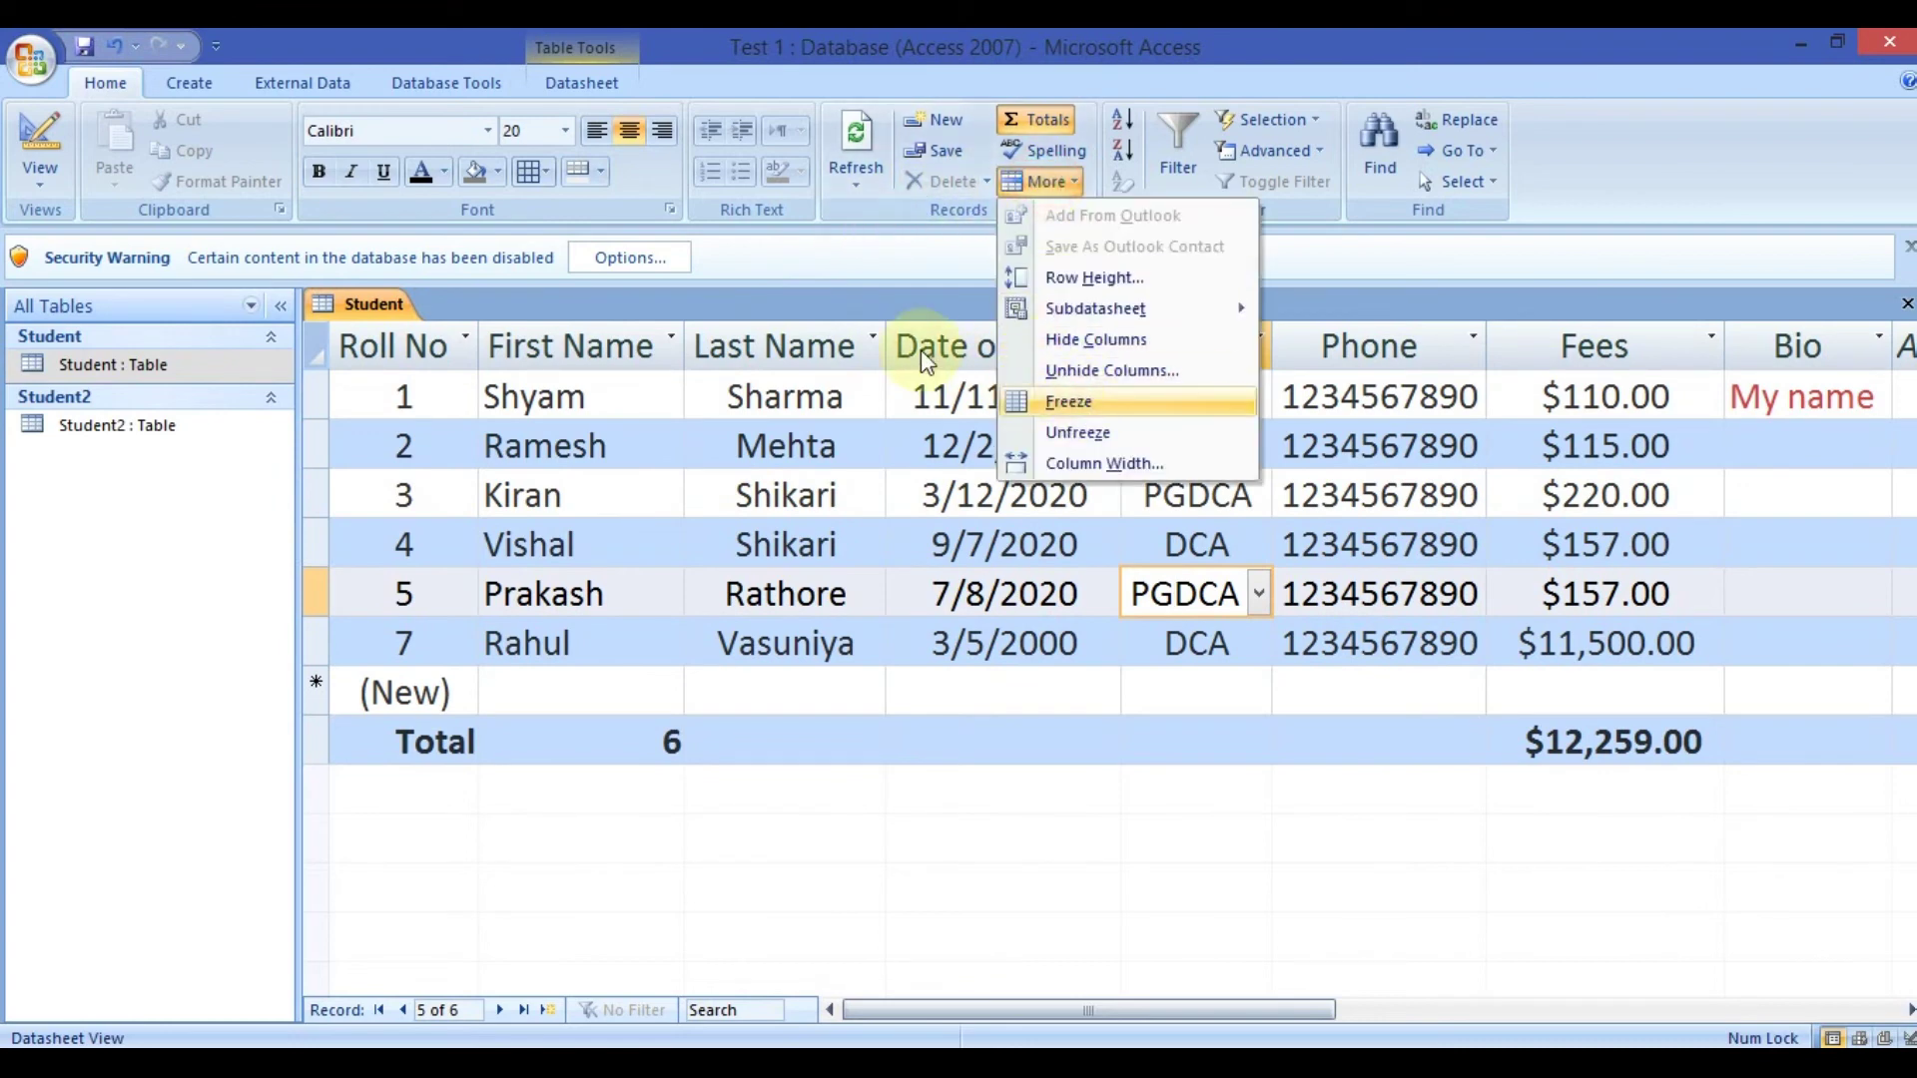
click(811, 341)
click(787, 343)
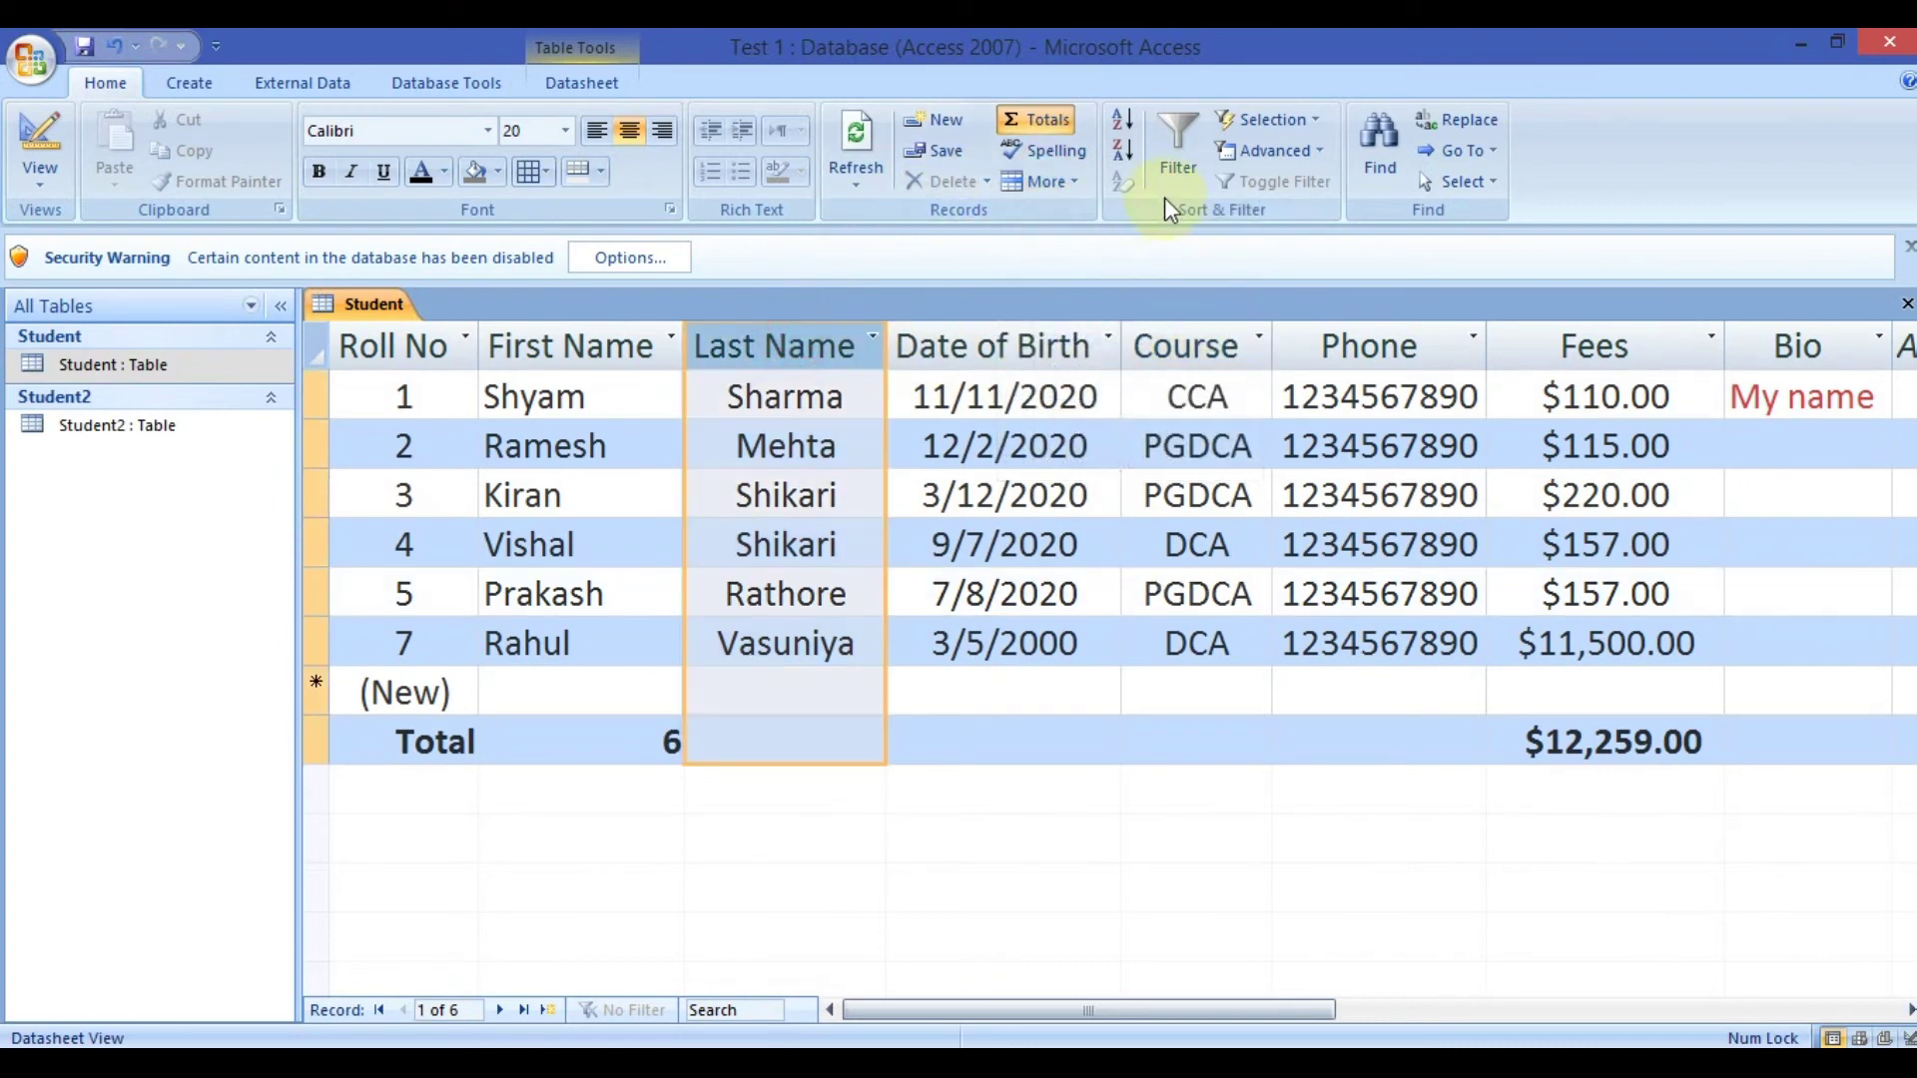
click(1055, 195)
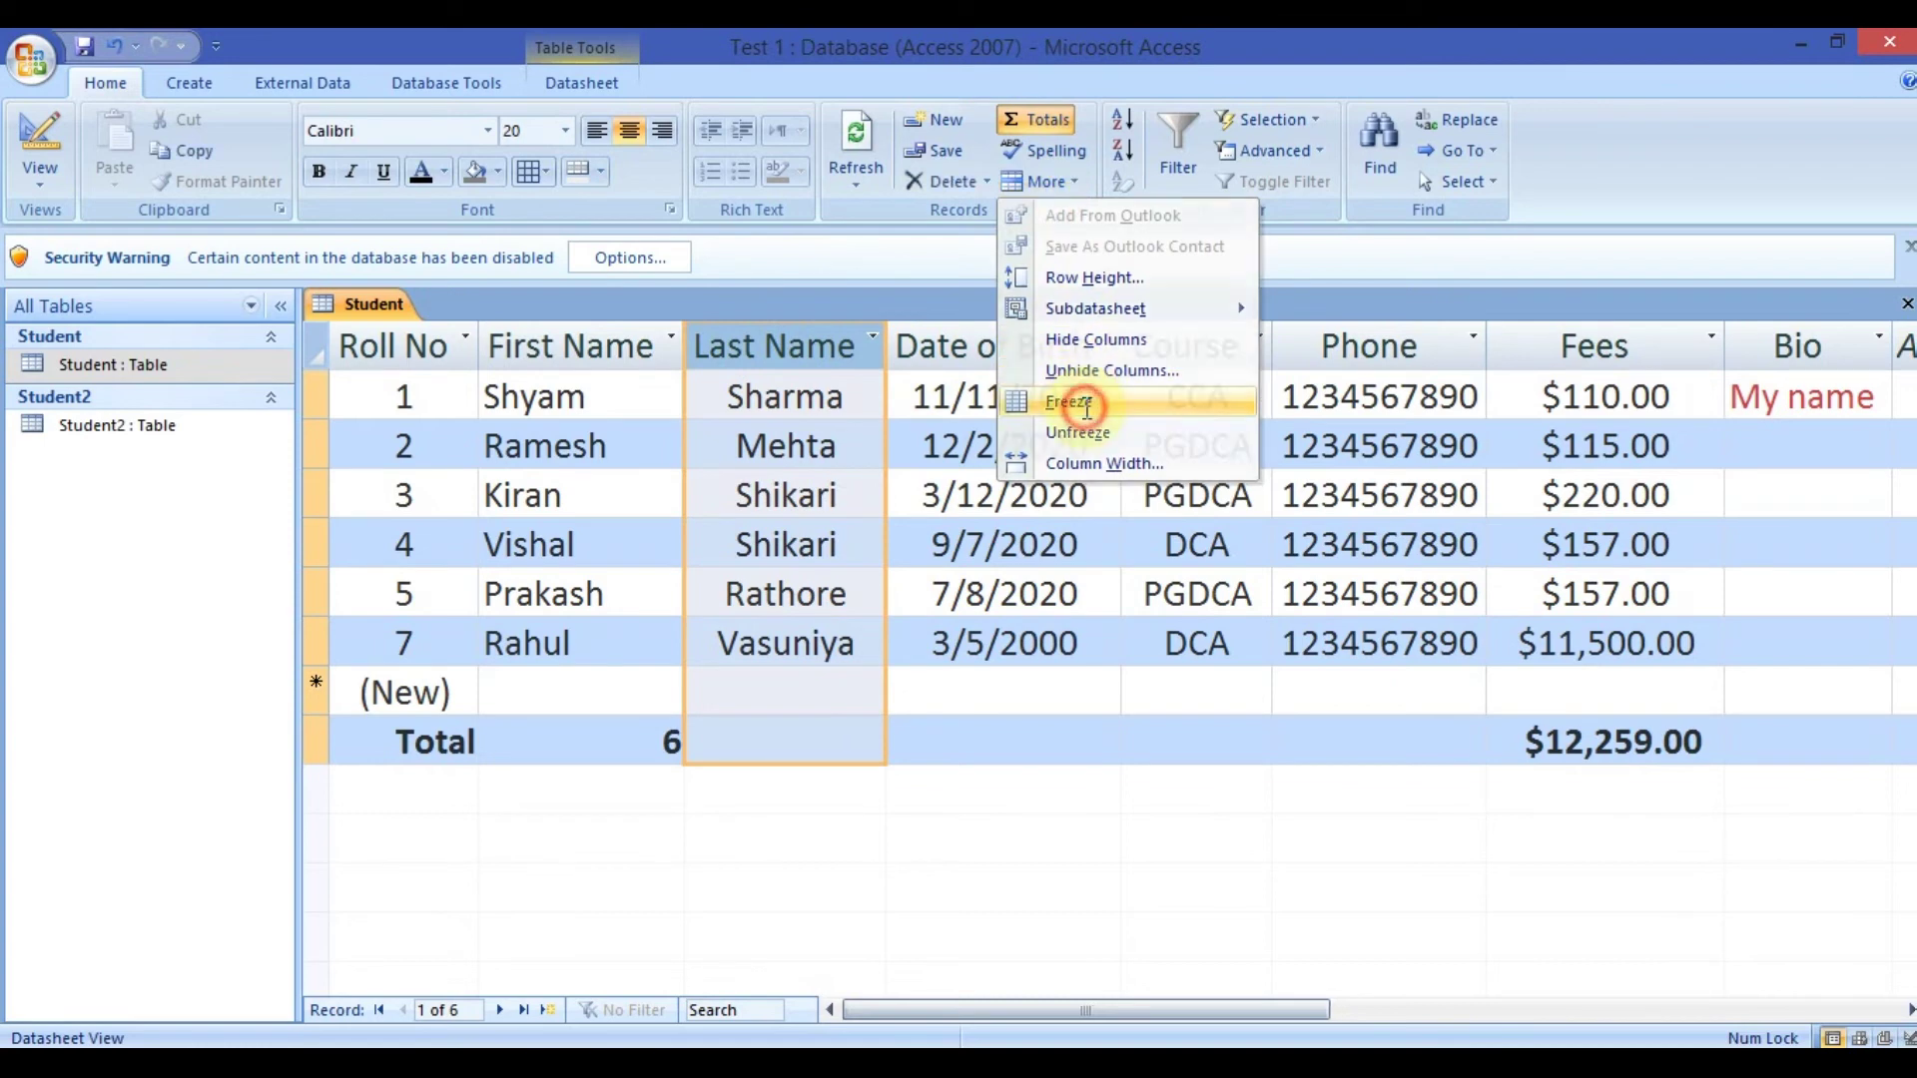
click(1084, 406)
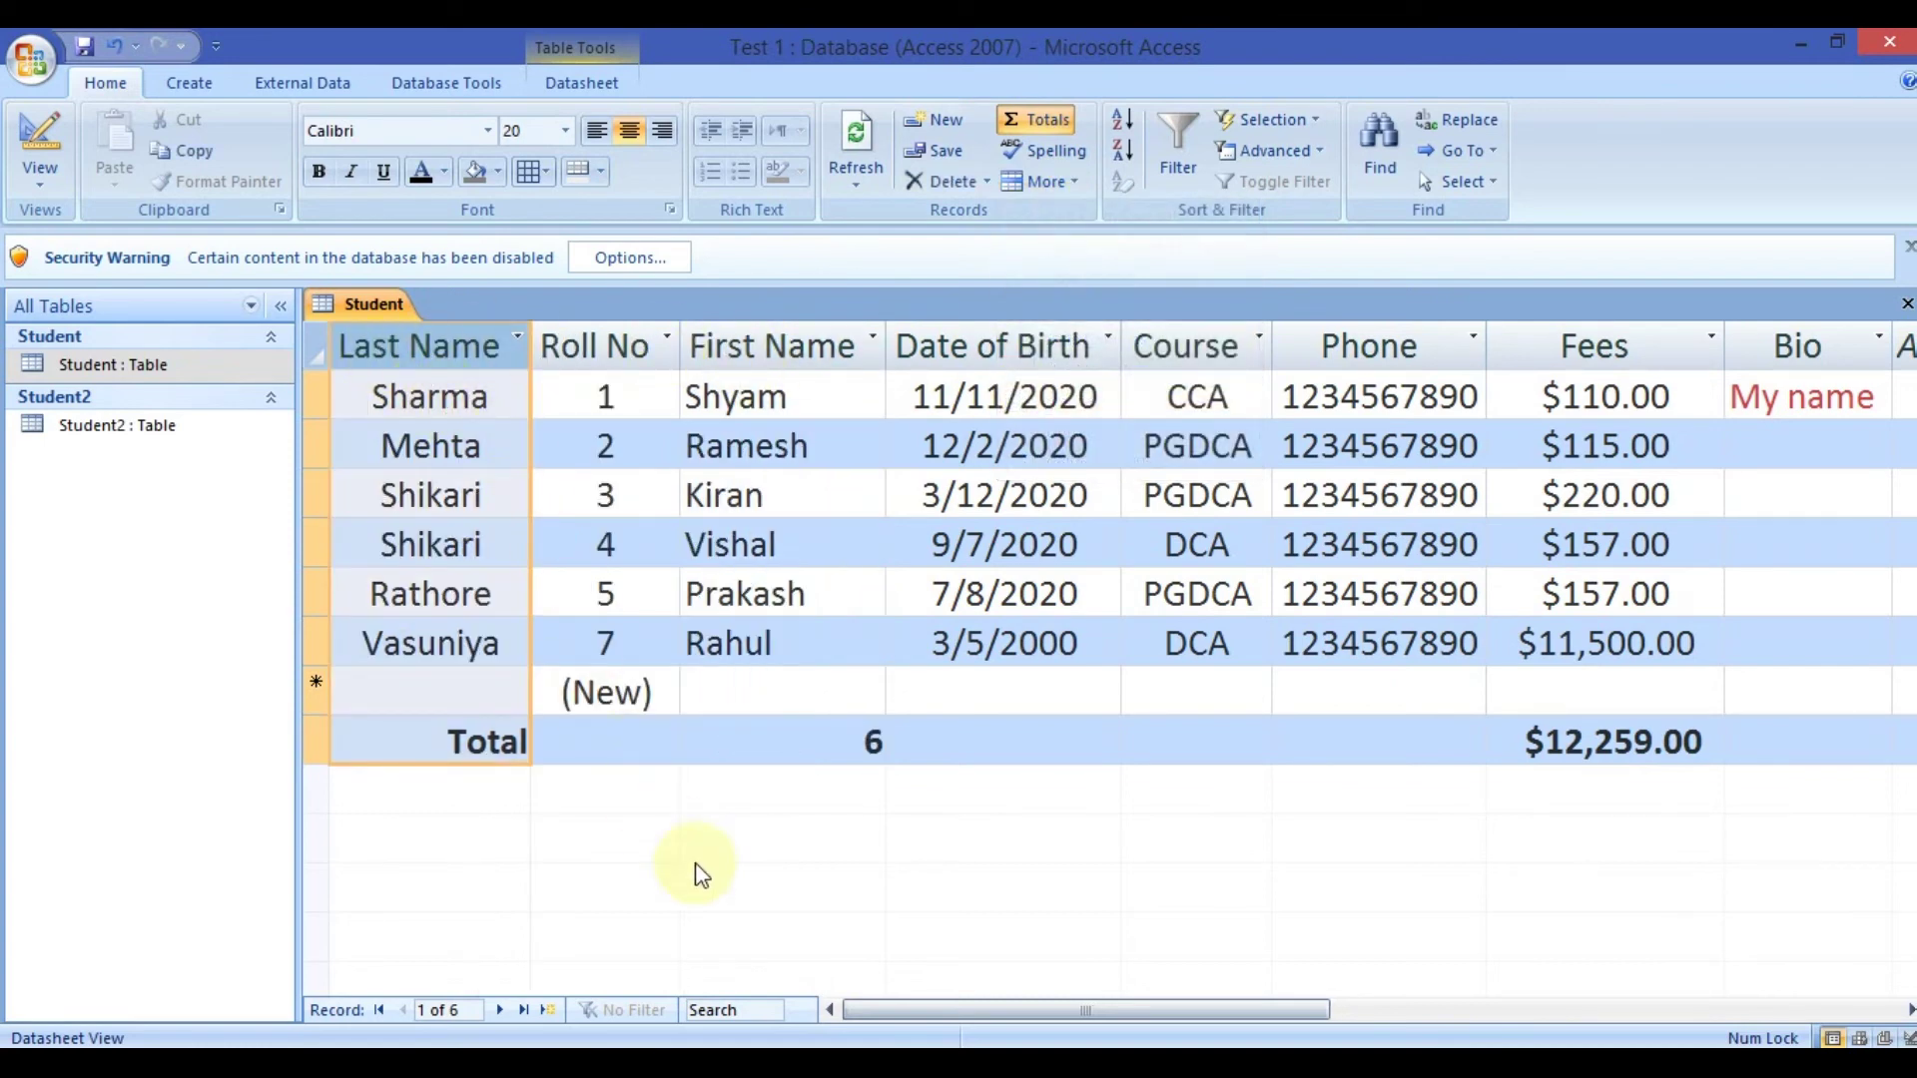
drag(980, 997, 896, 861)
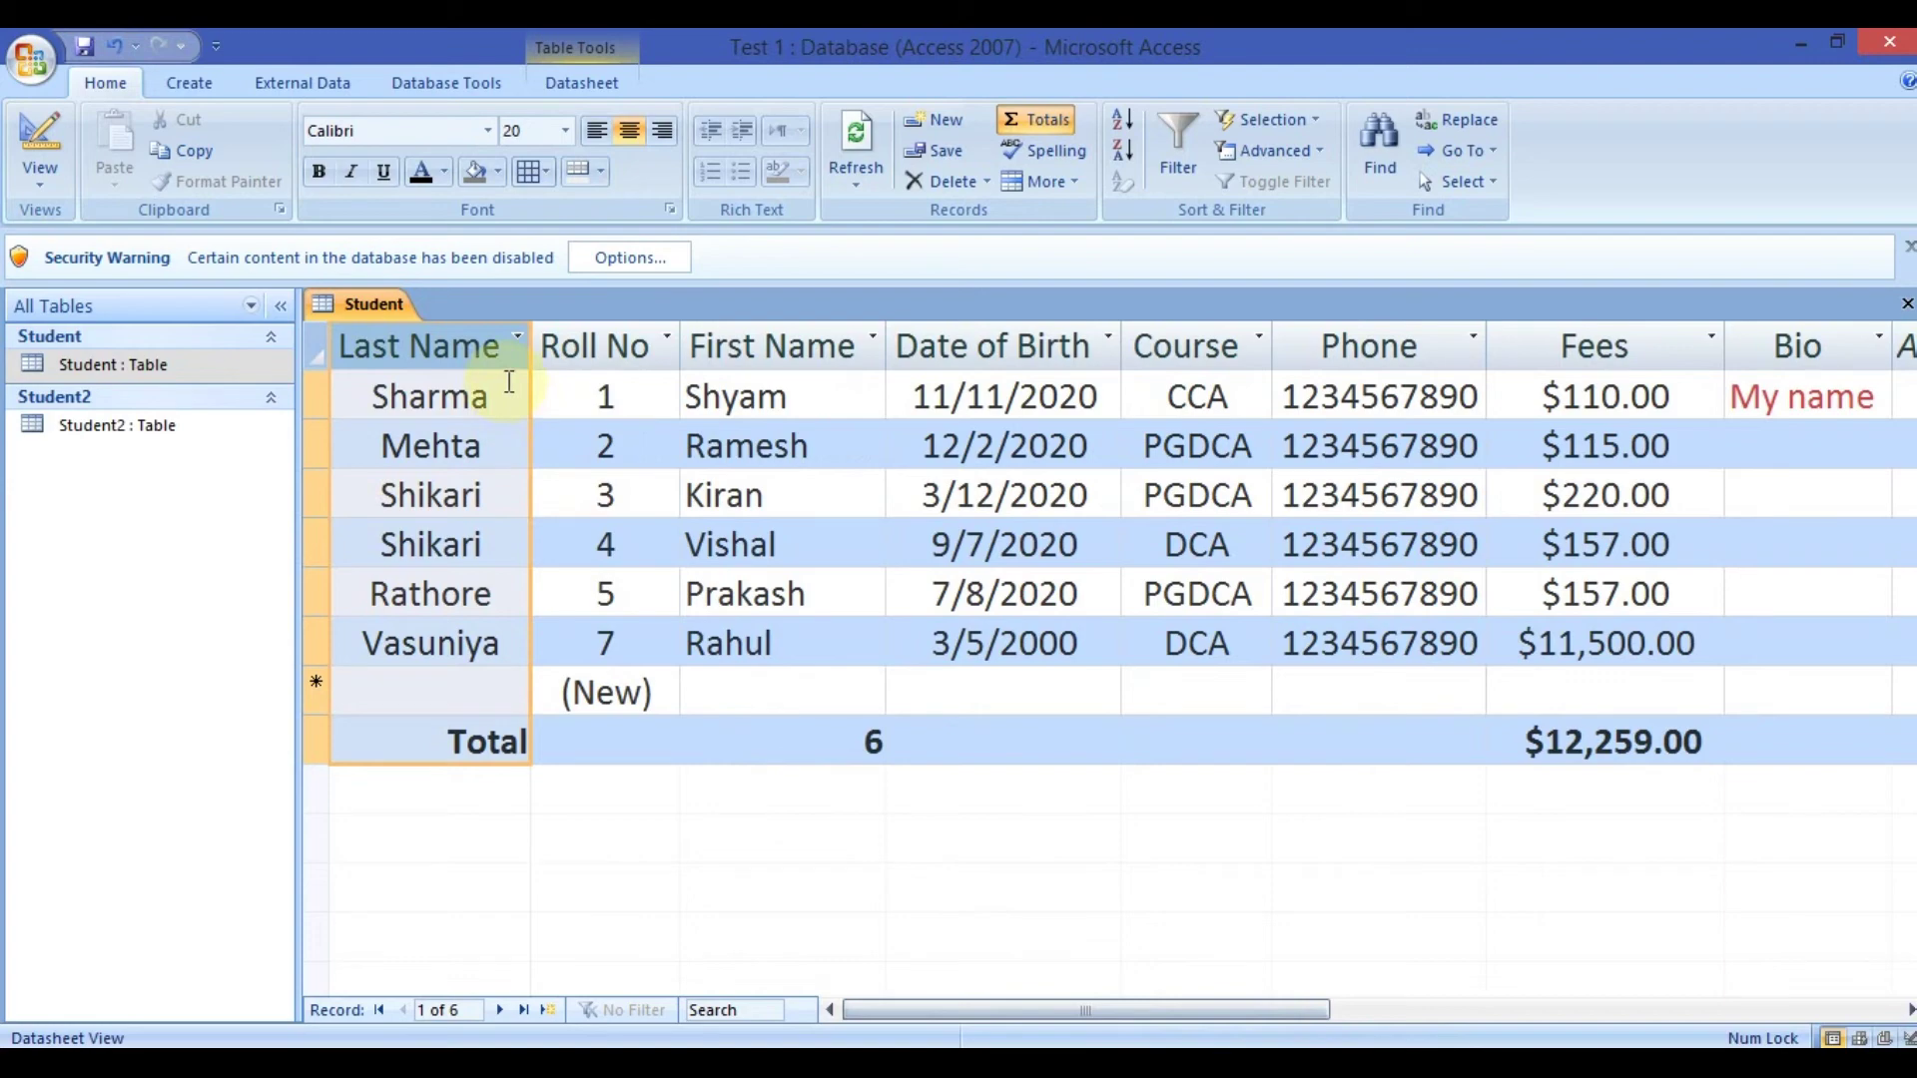
click(903, 1010)
drag(903, 1010, 896, 879)
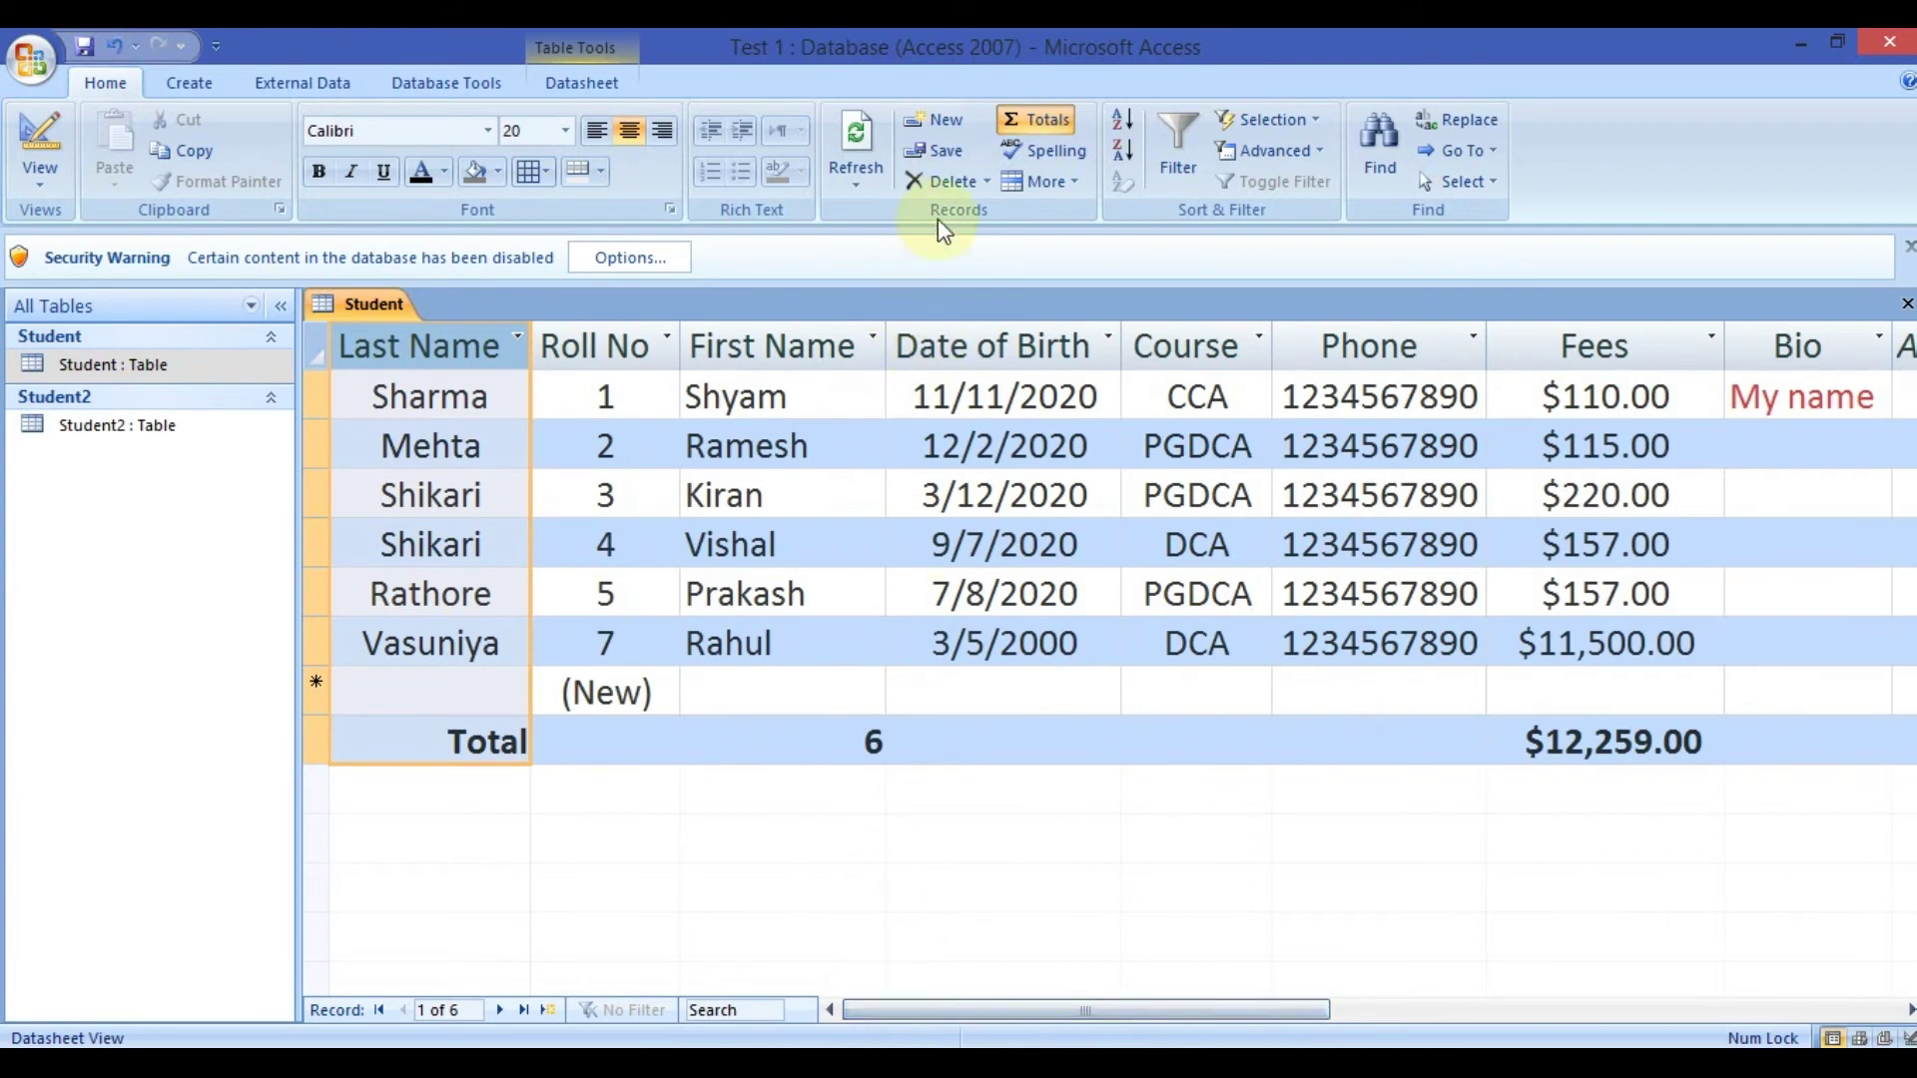
Unfreeze the columns and scroll the datasheet sideways to check the Last Name column.
click(1042, 181)
click(1119, 441)
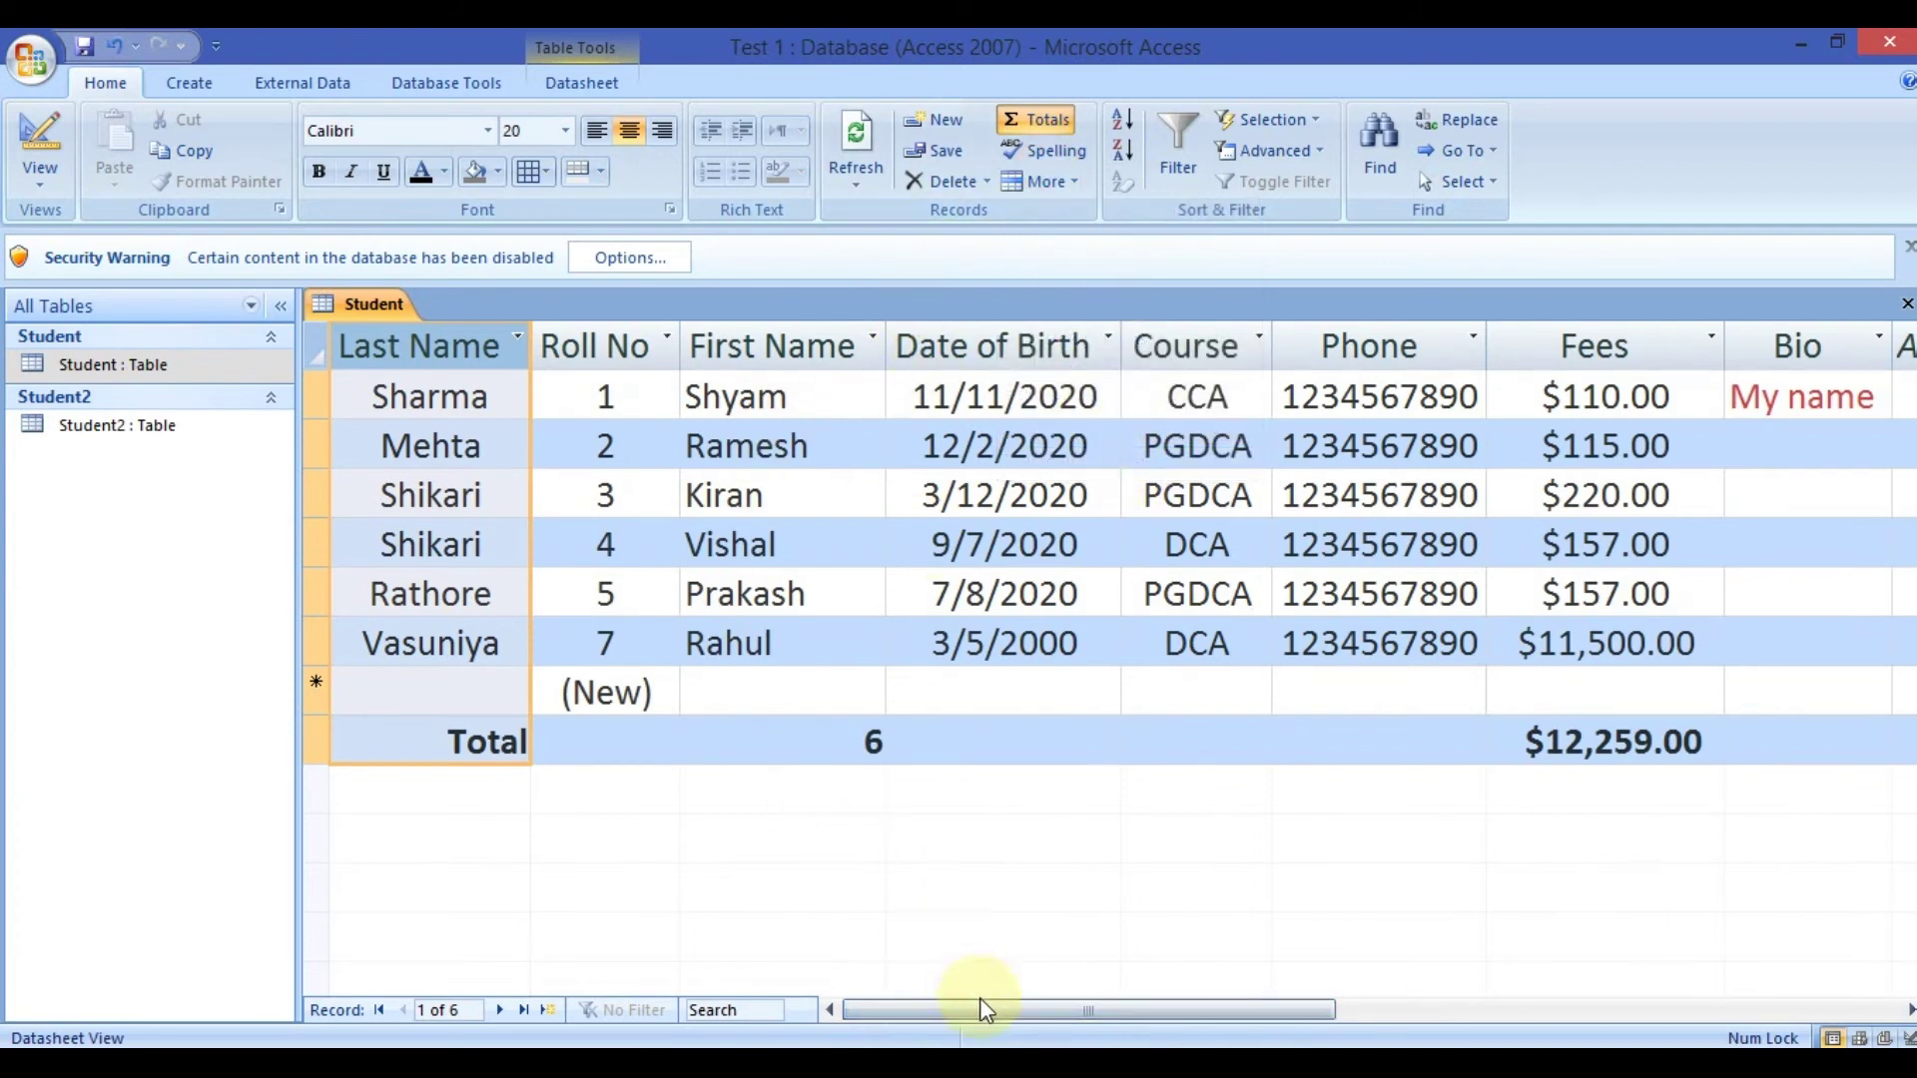
drag(993, 1013, 979, 959)
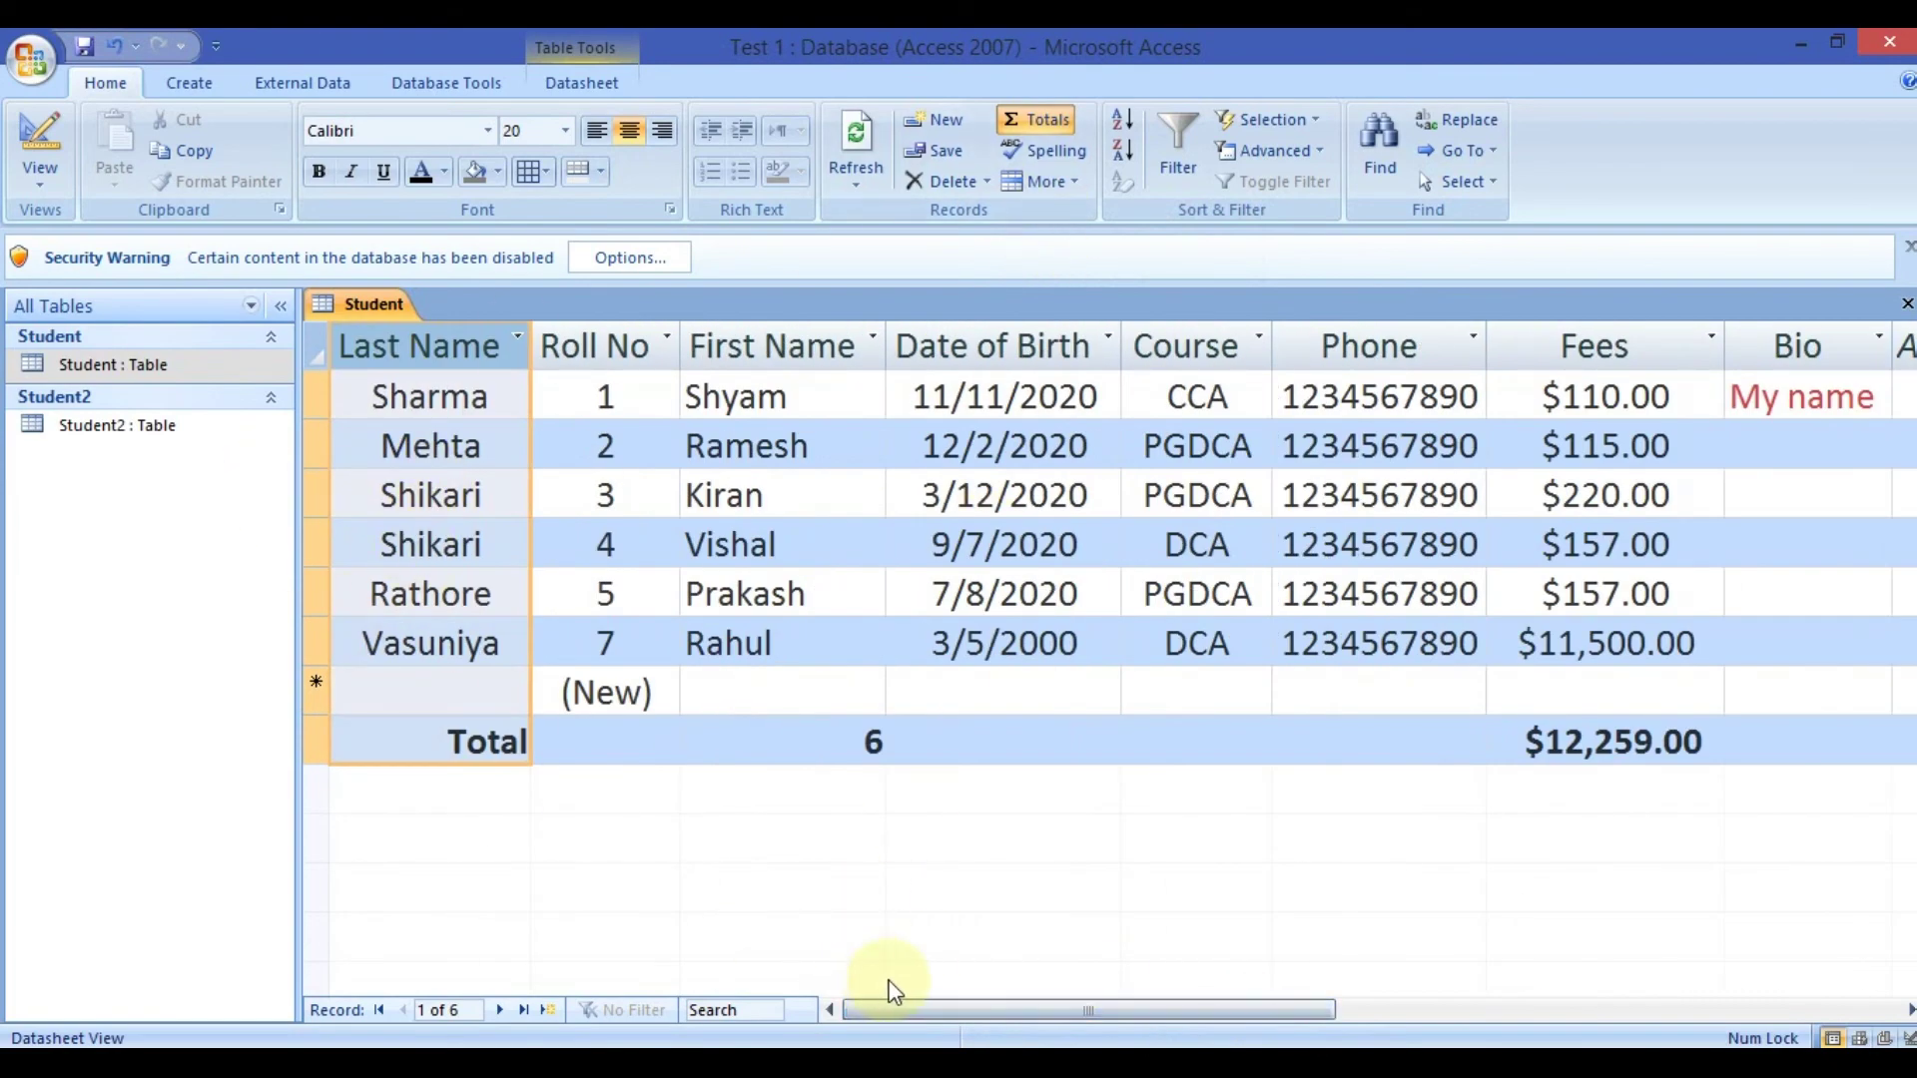
drag(1088, 1010, 859, 1009)
Set the width of the Last Name column to 20.
click(1064, 181)
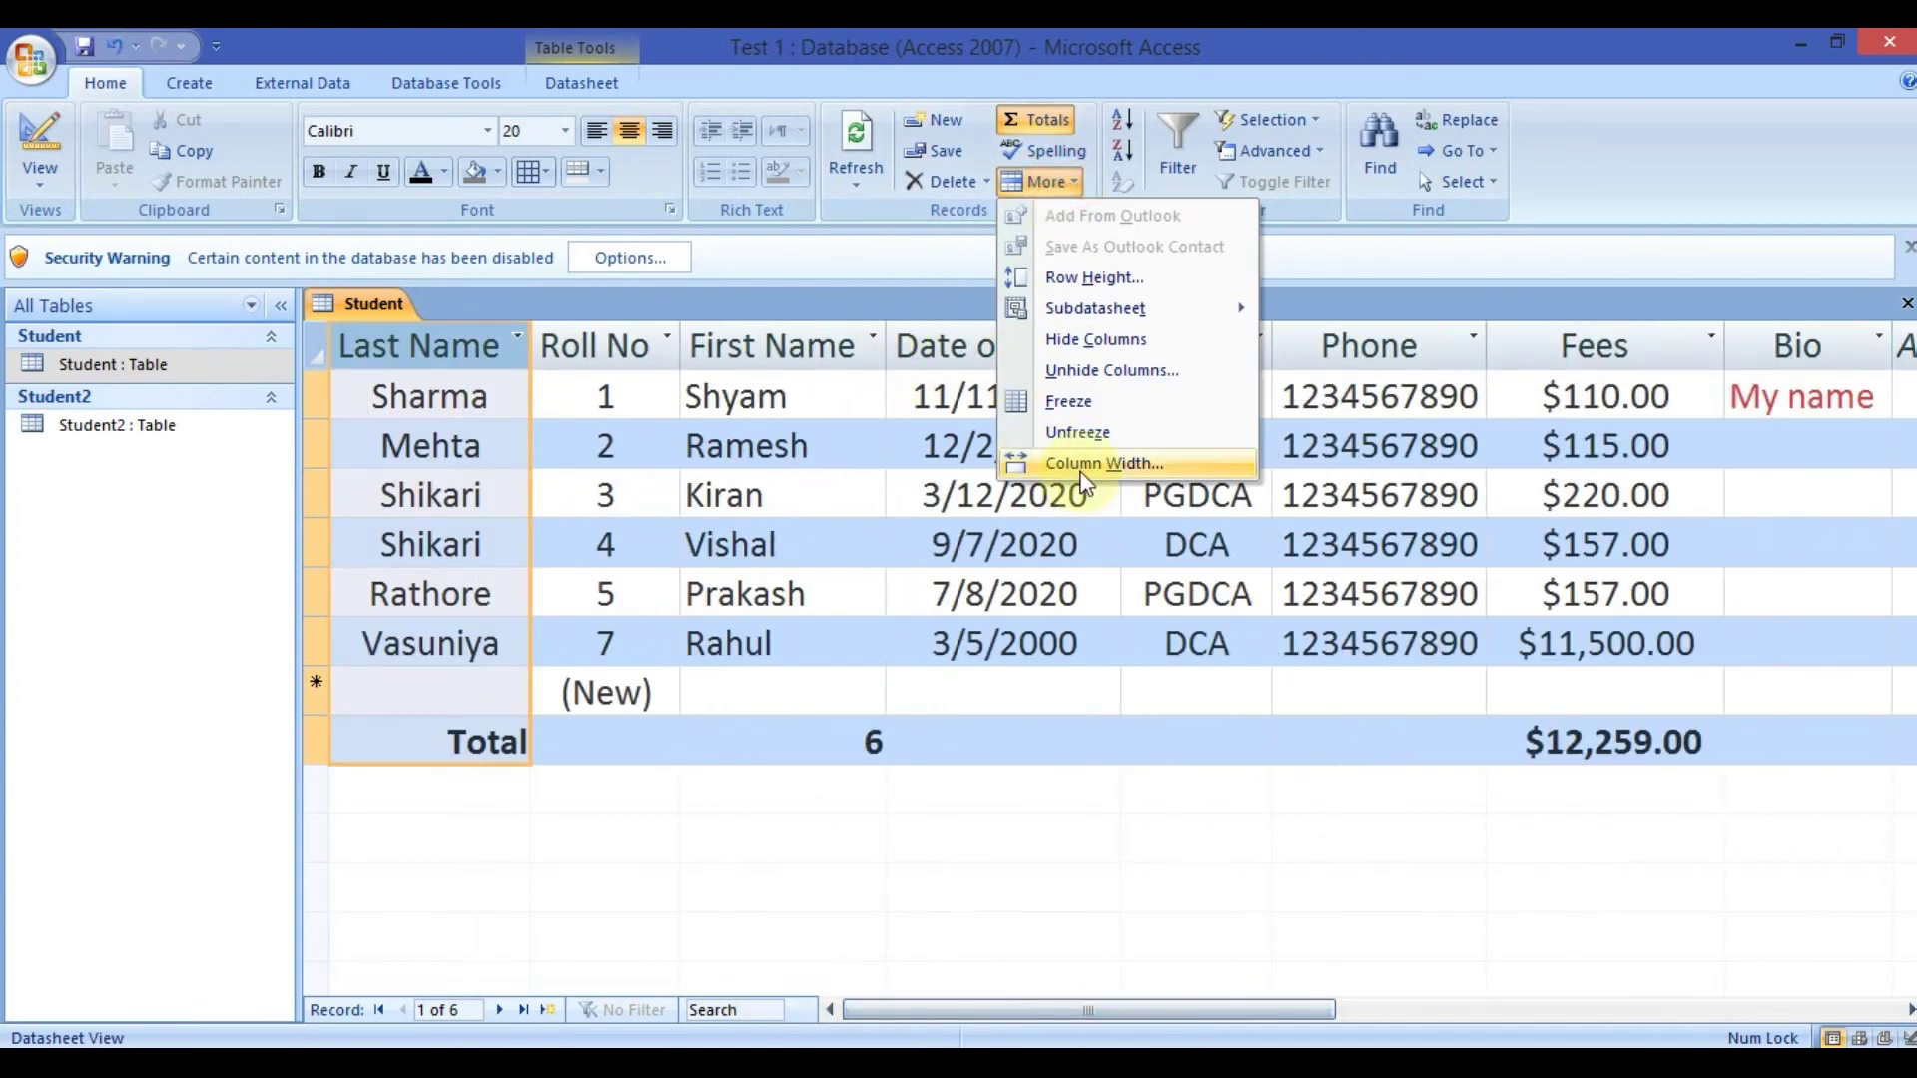
click(1081, 465)
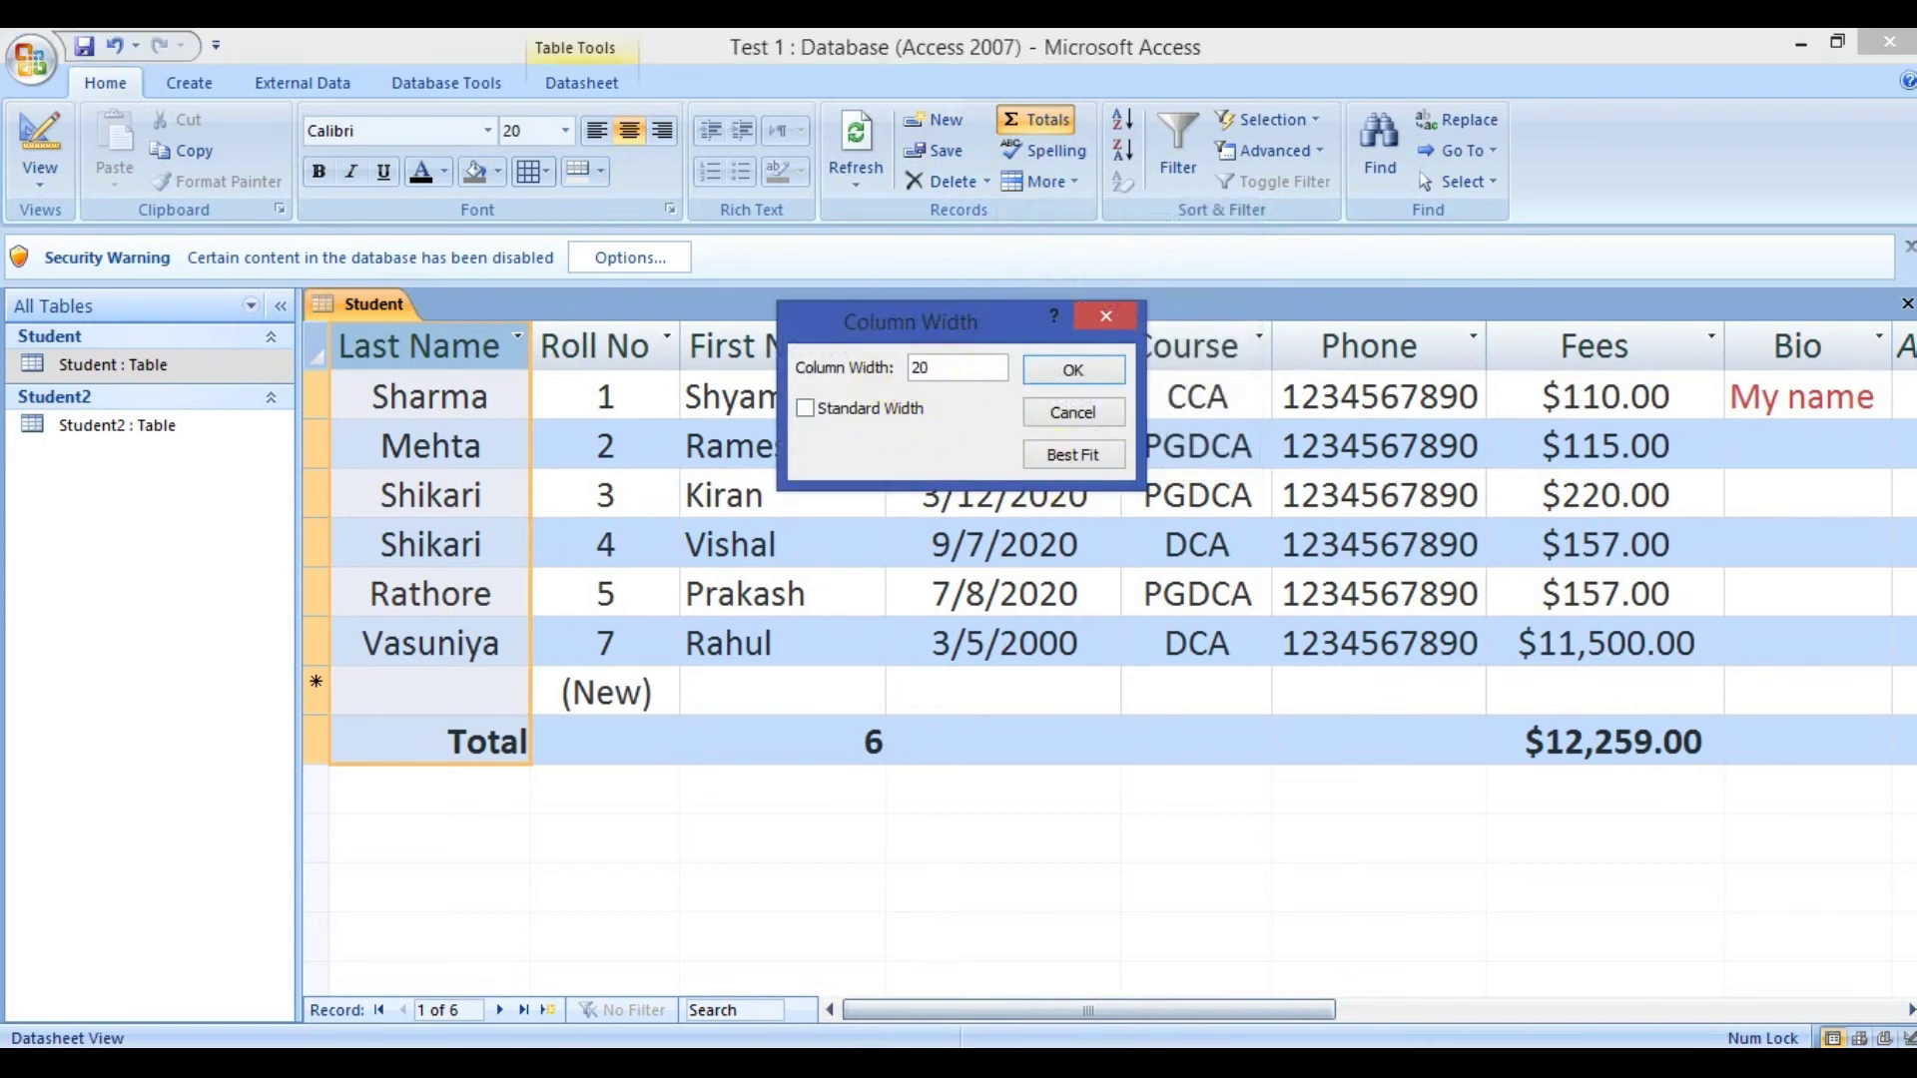
click(1104, 374)
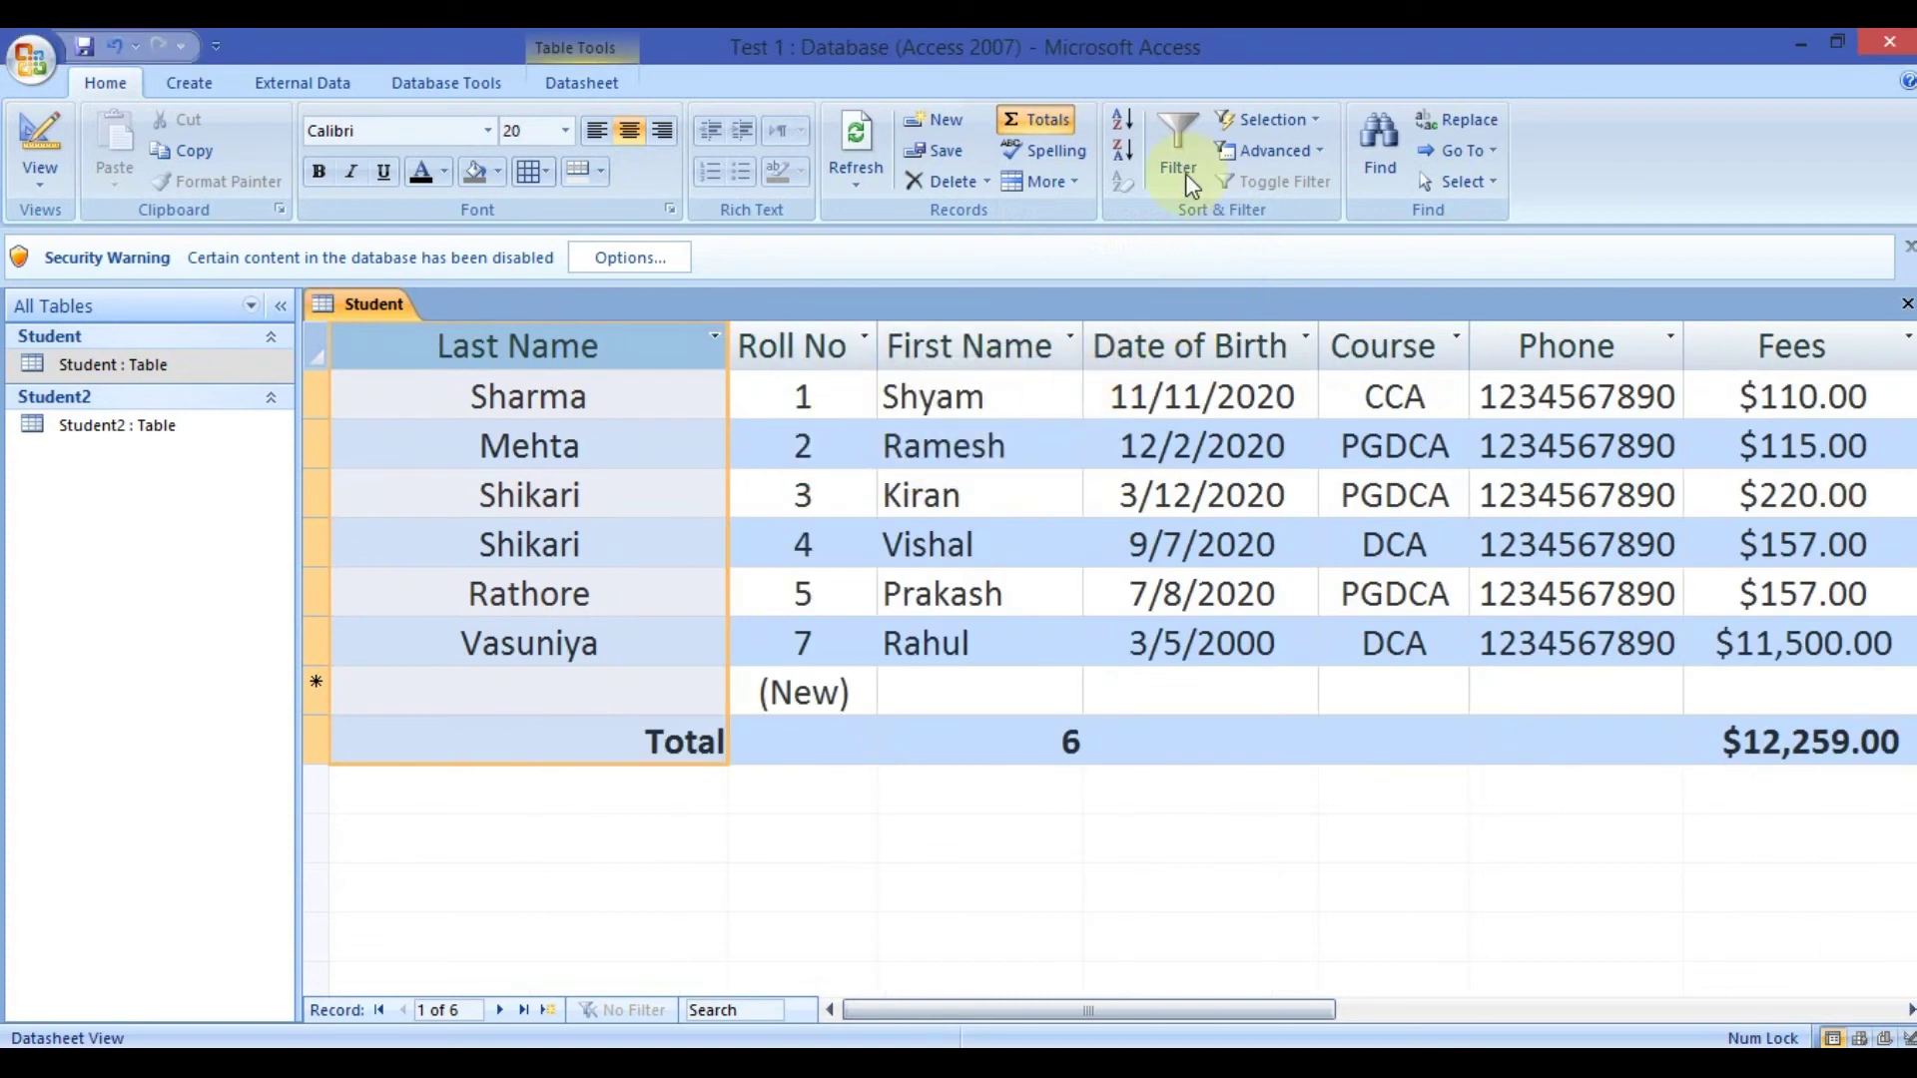
Reset the Last Name column to the standard width of 6.6429.
click(1062, 182)
click(1062, 462)
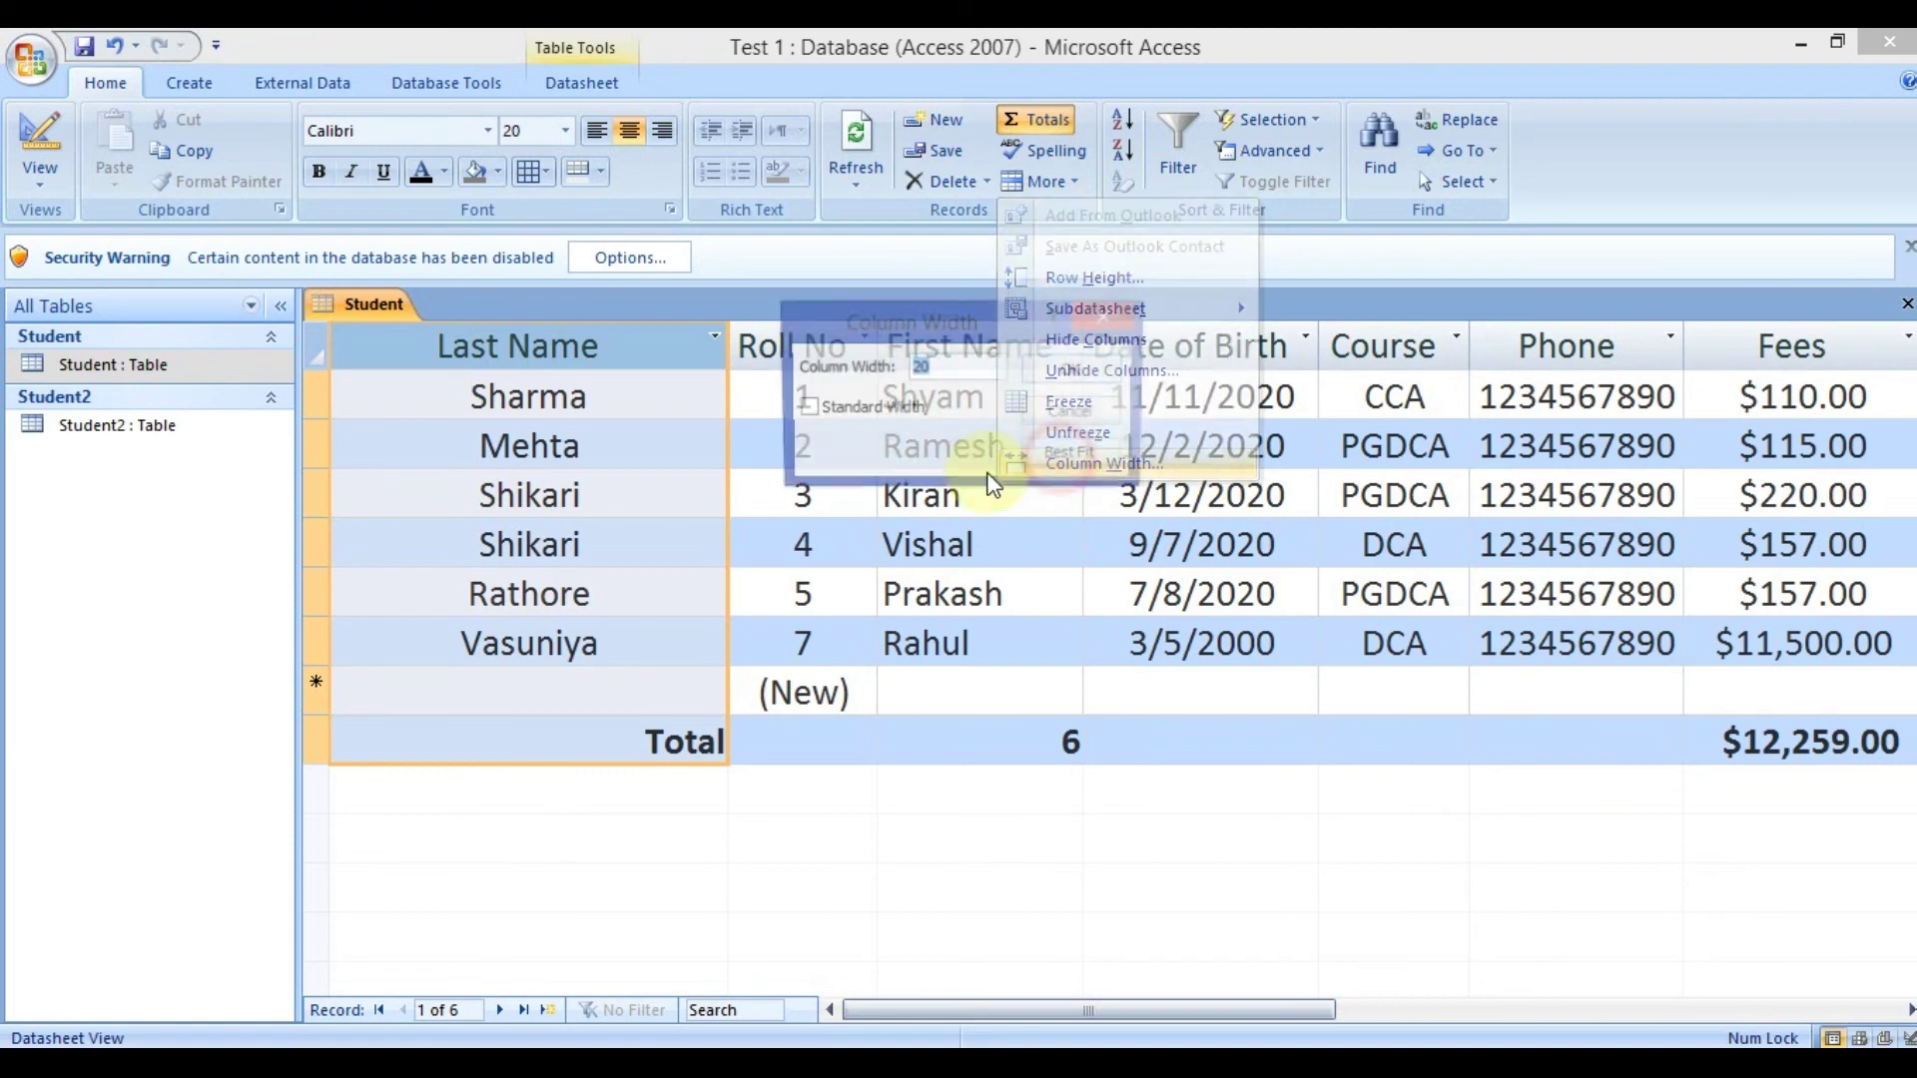
click(865, 418)
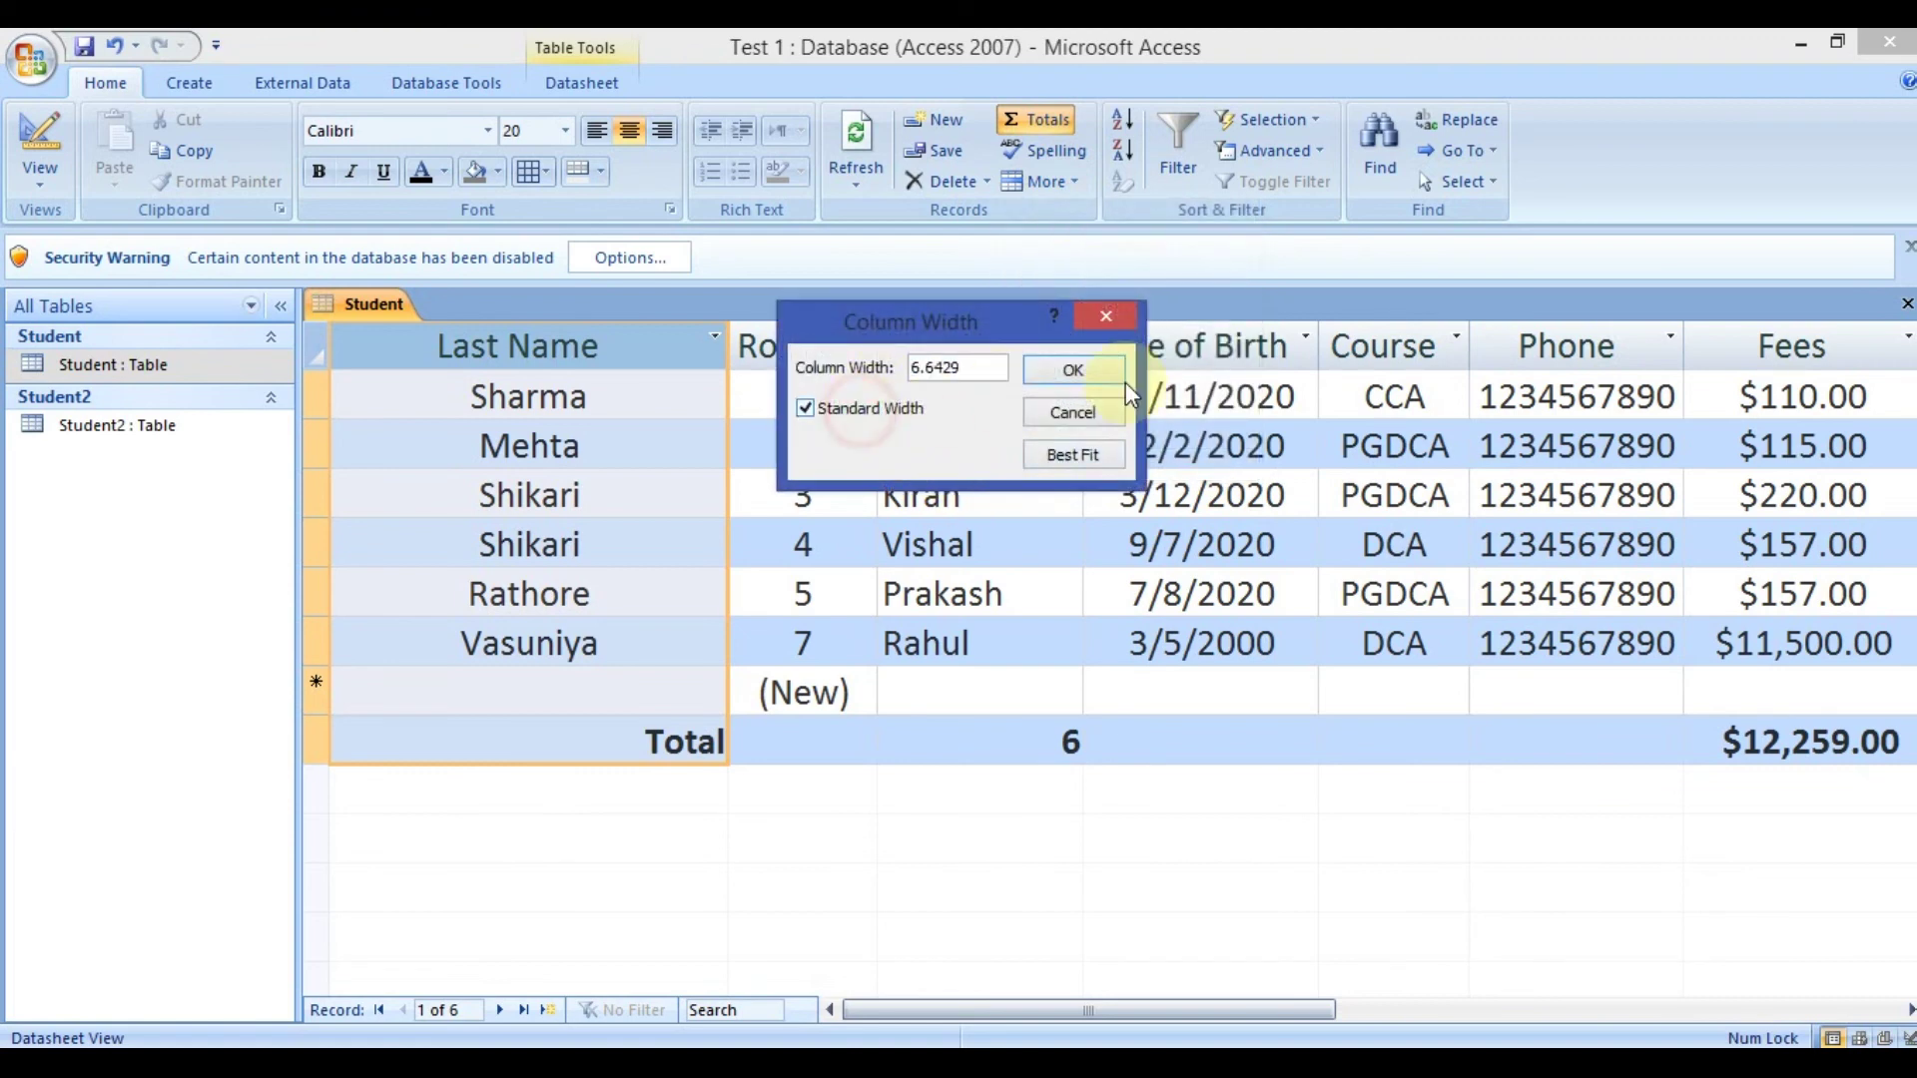
click(1076, 374)
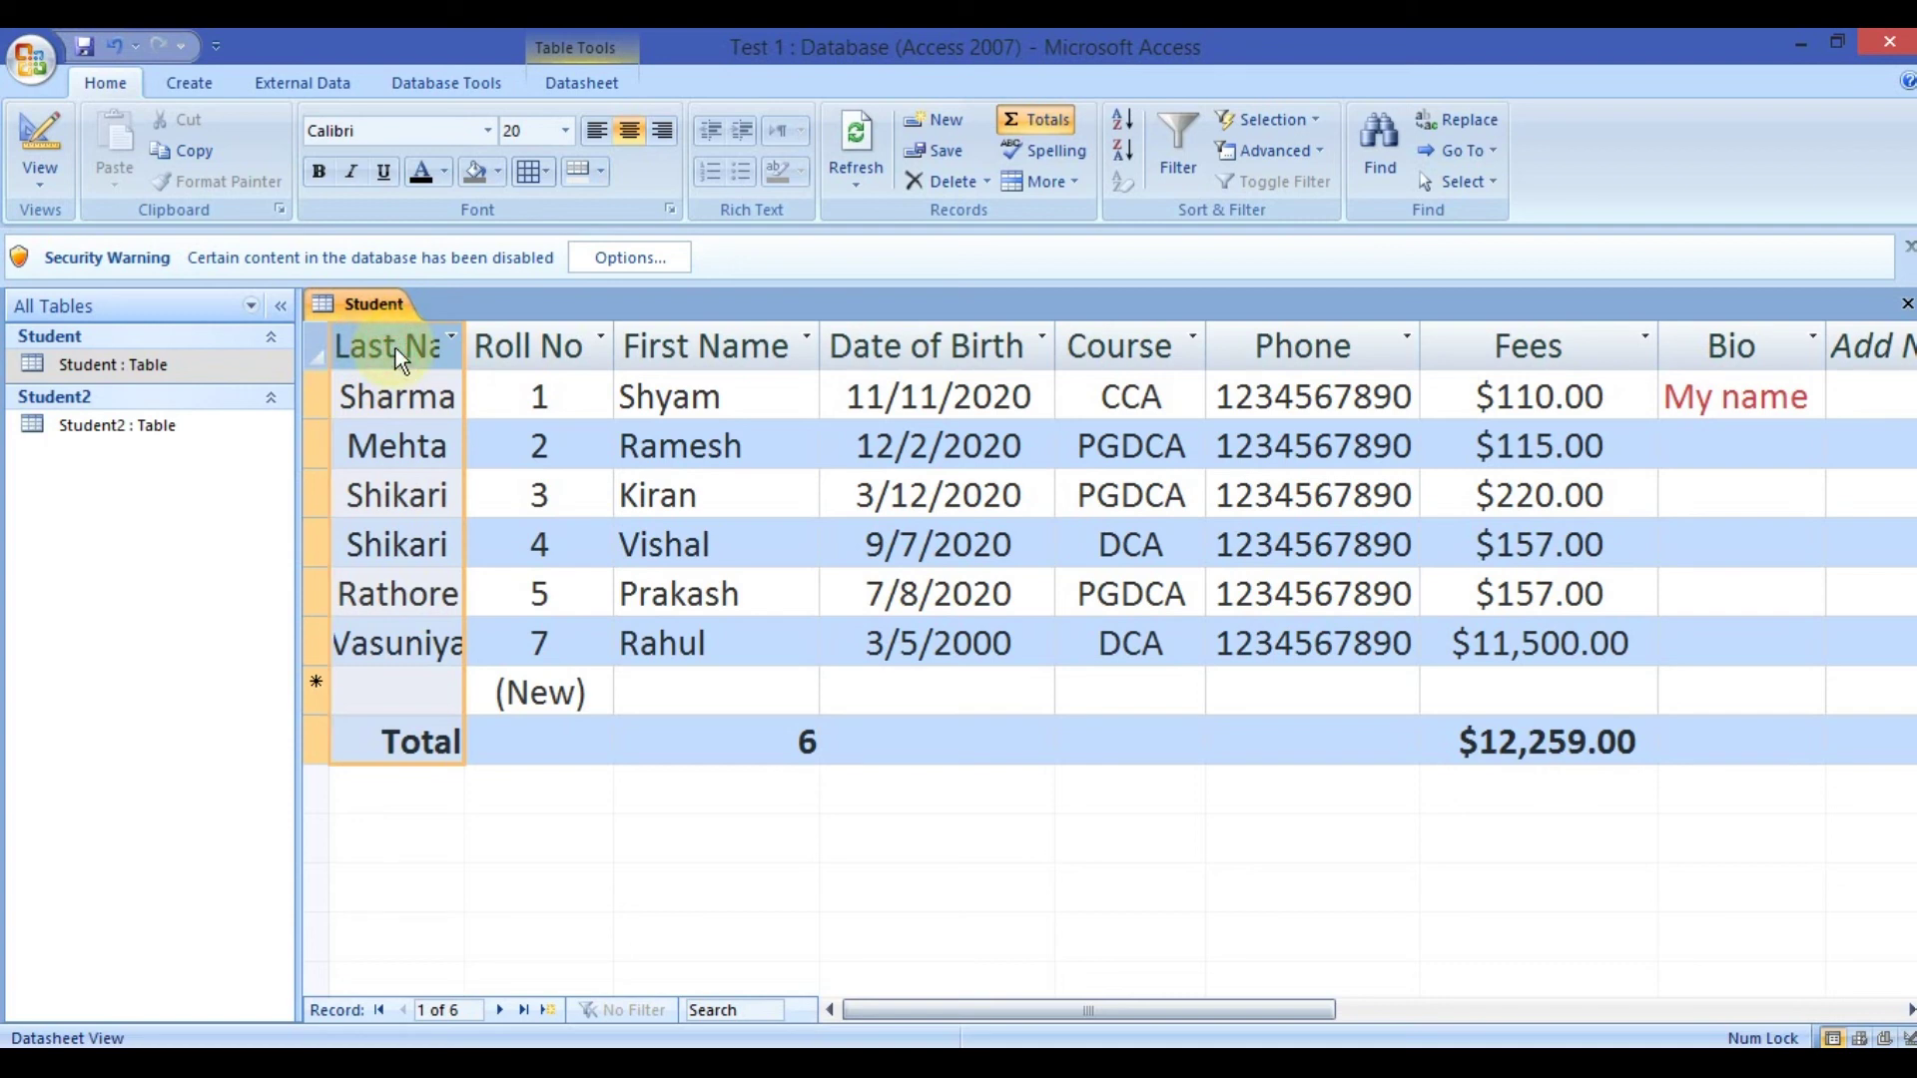
Select all columns of the Student datasheet and set the font size to 11.
click(558, 346)
drag(420, 345, 1858, 399)
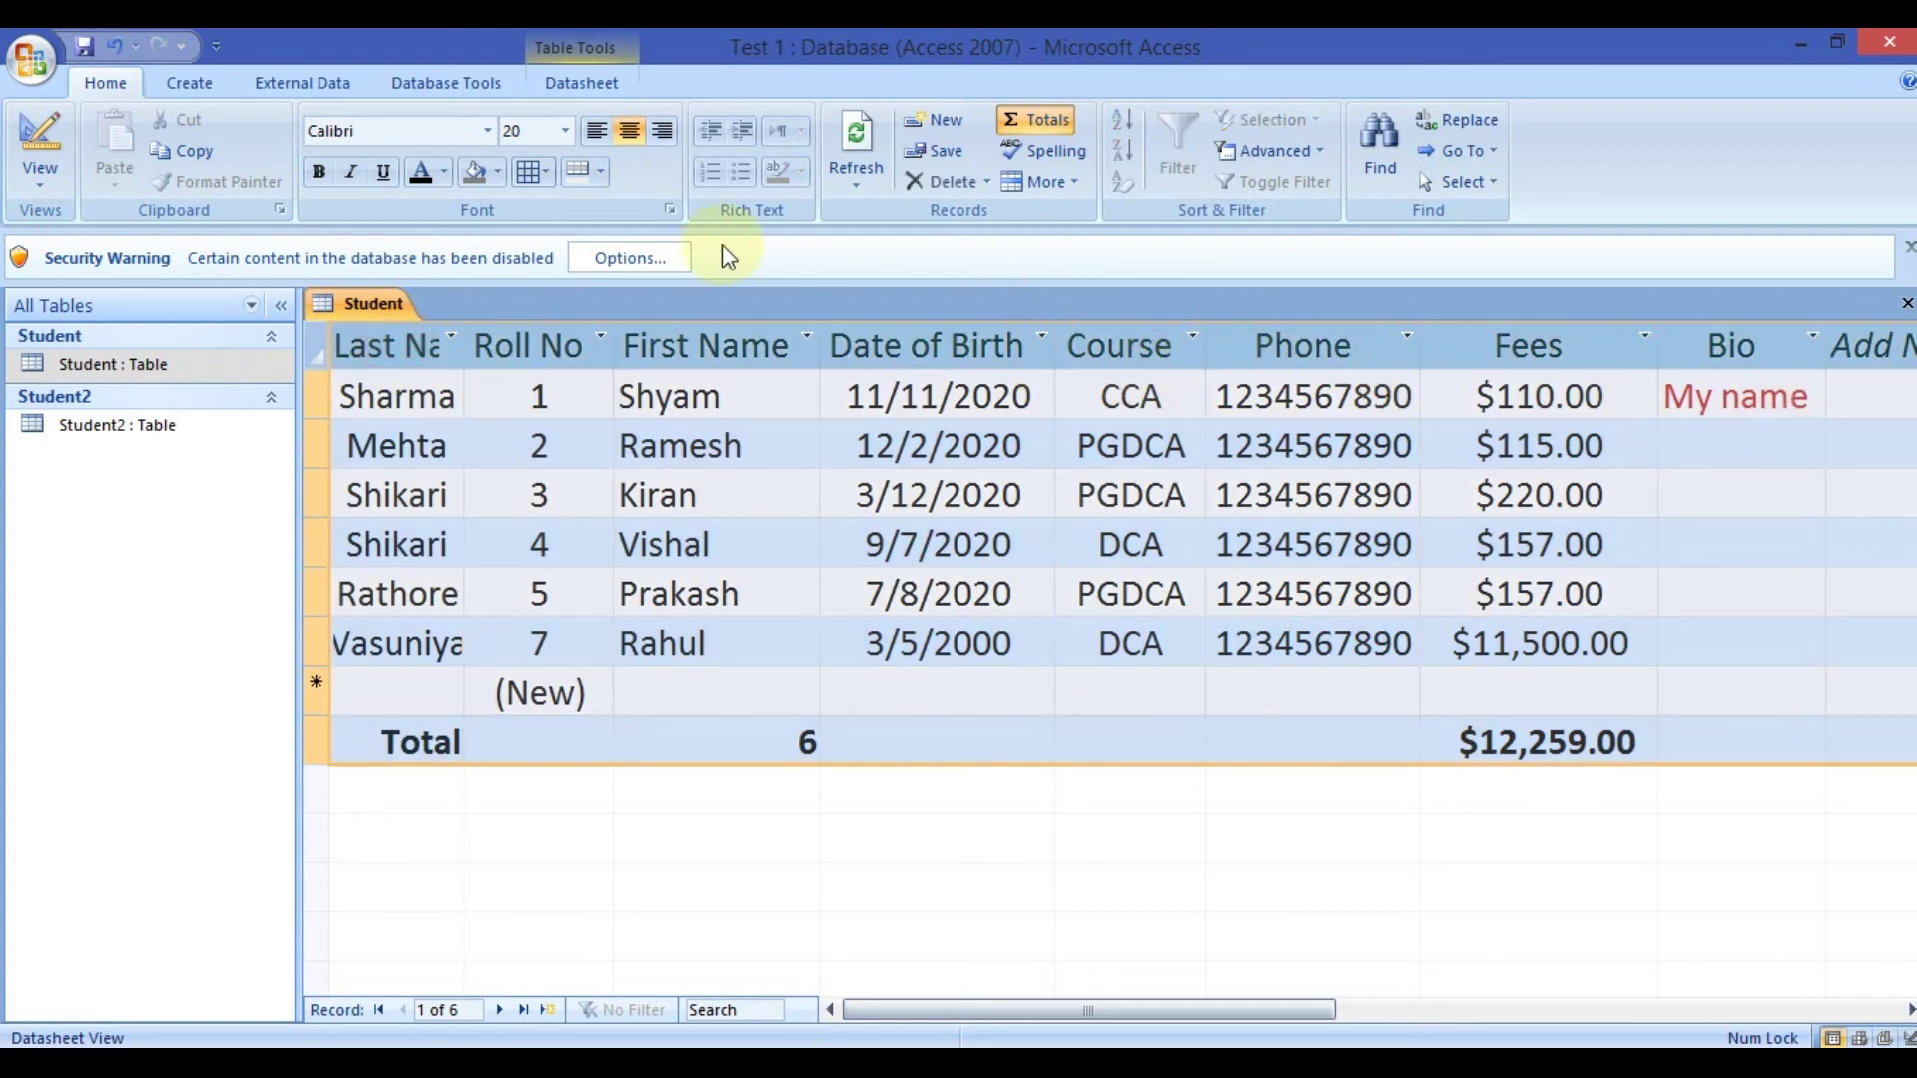
click(569, 132)
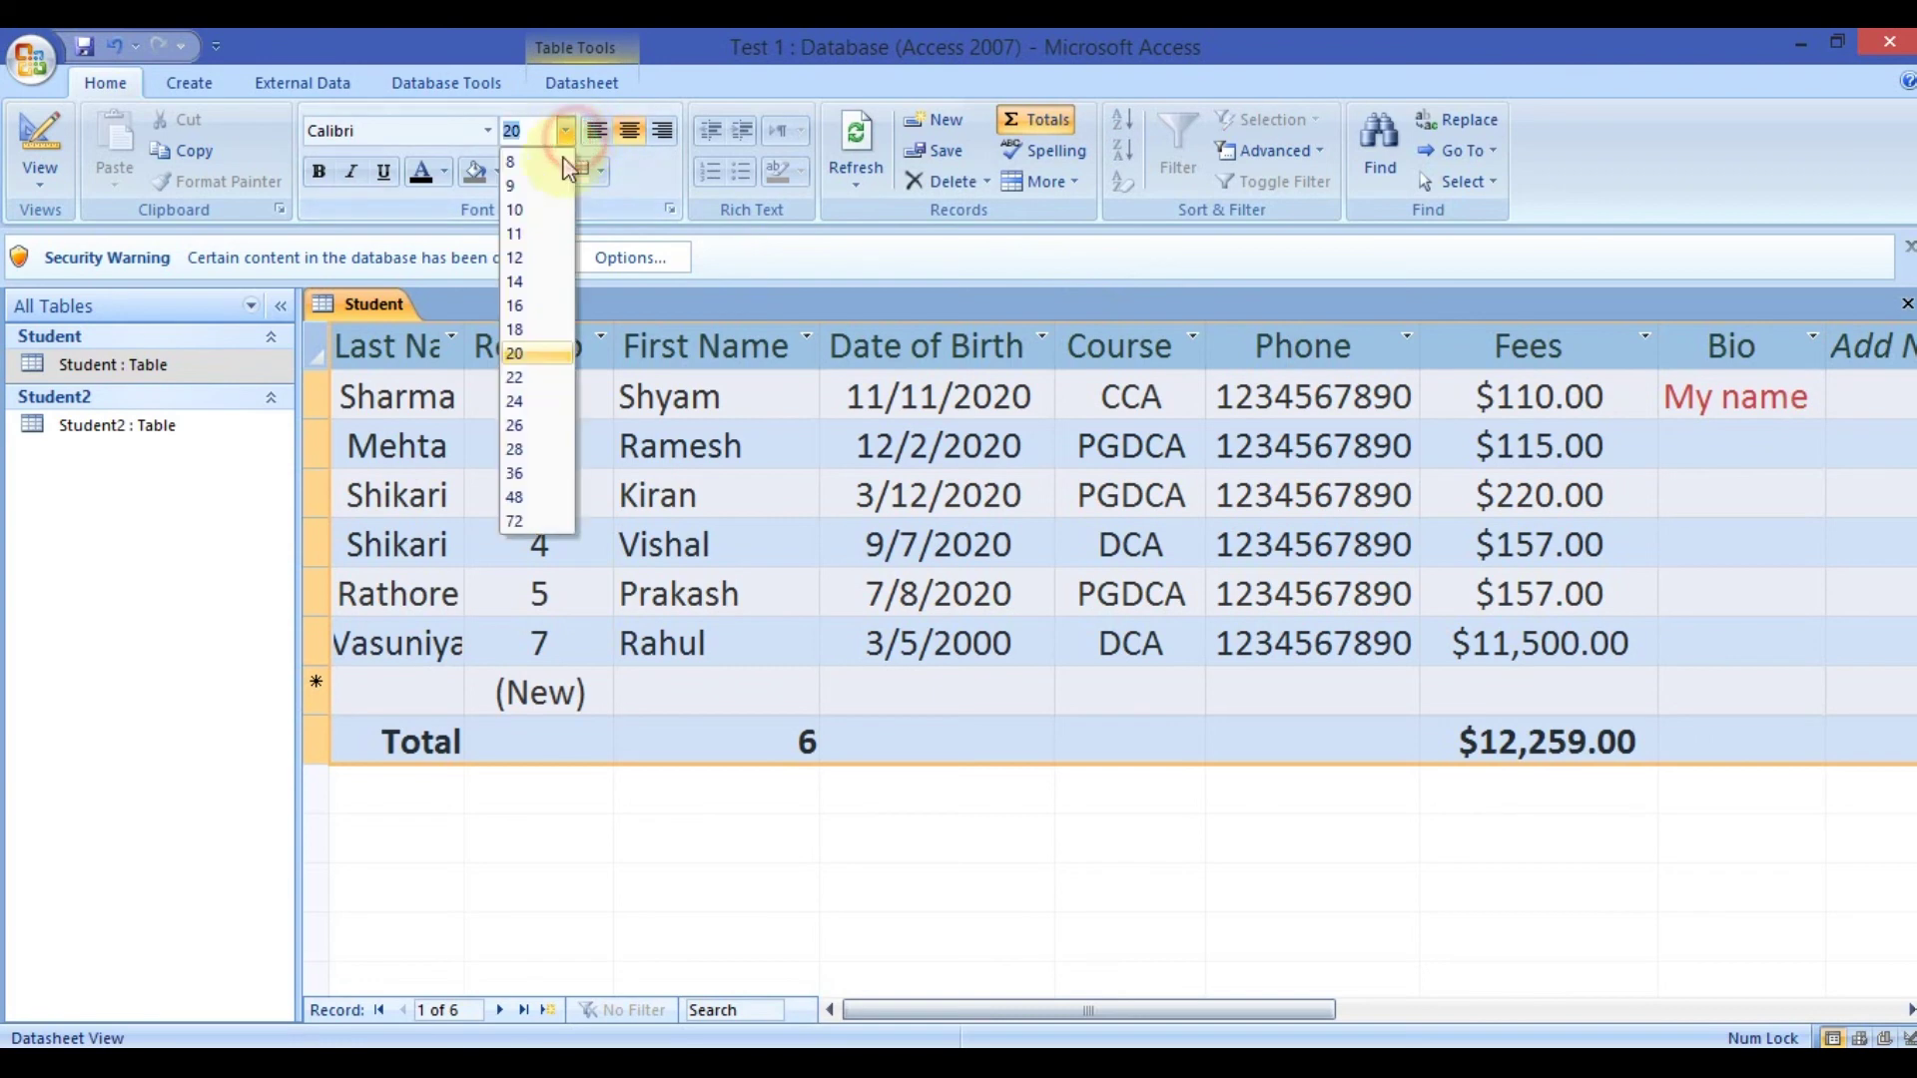
click(533, 229)
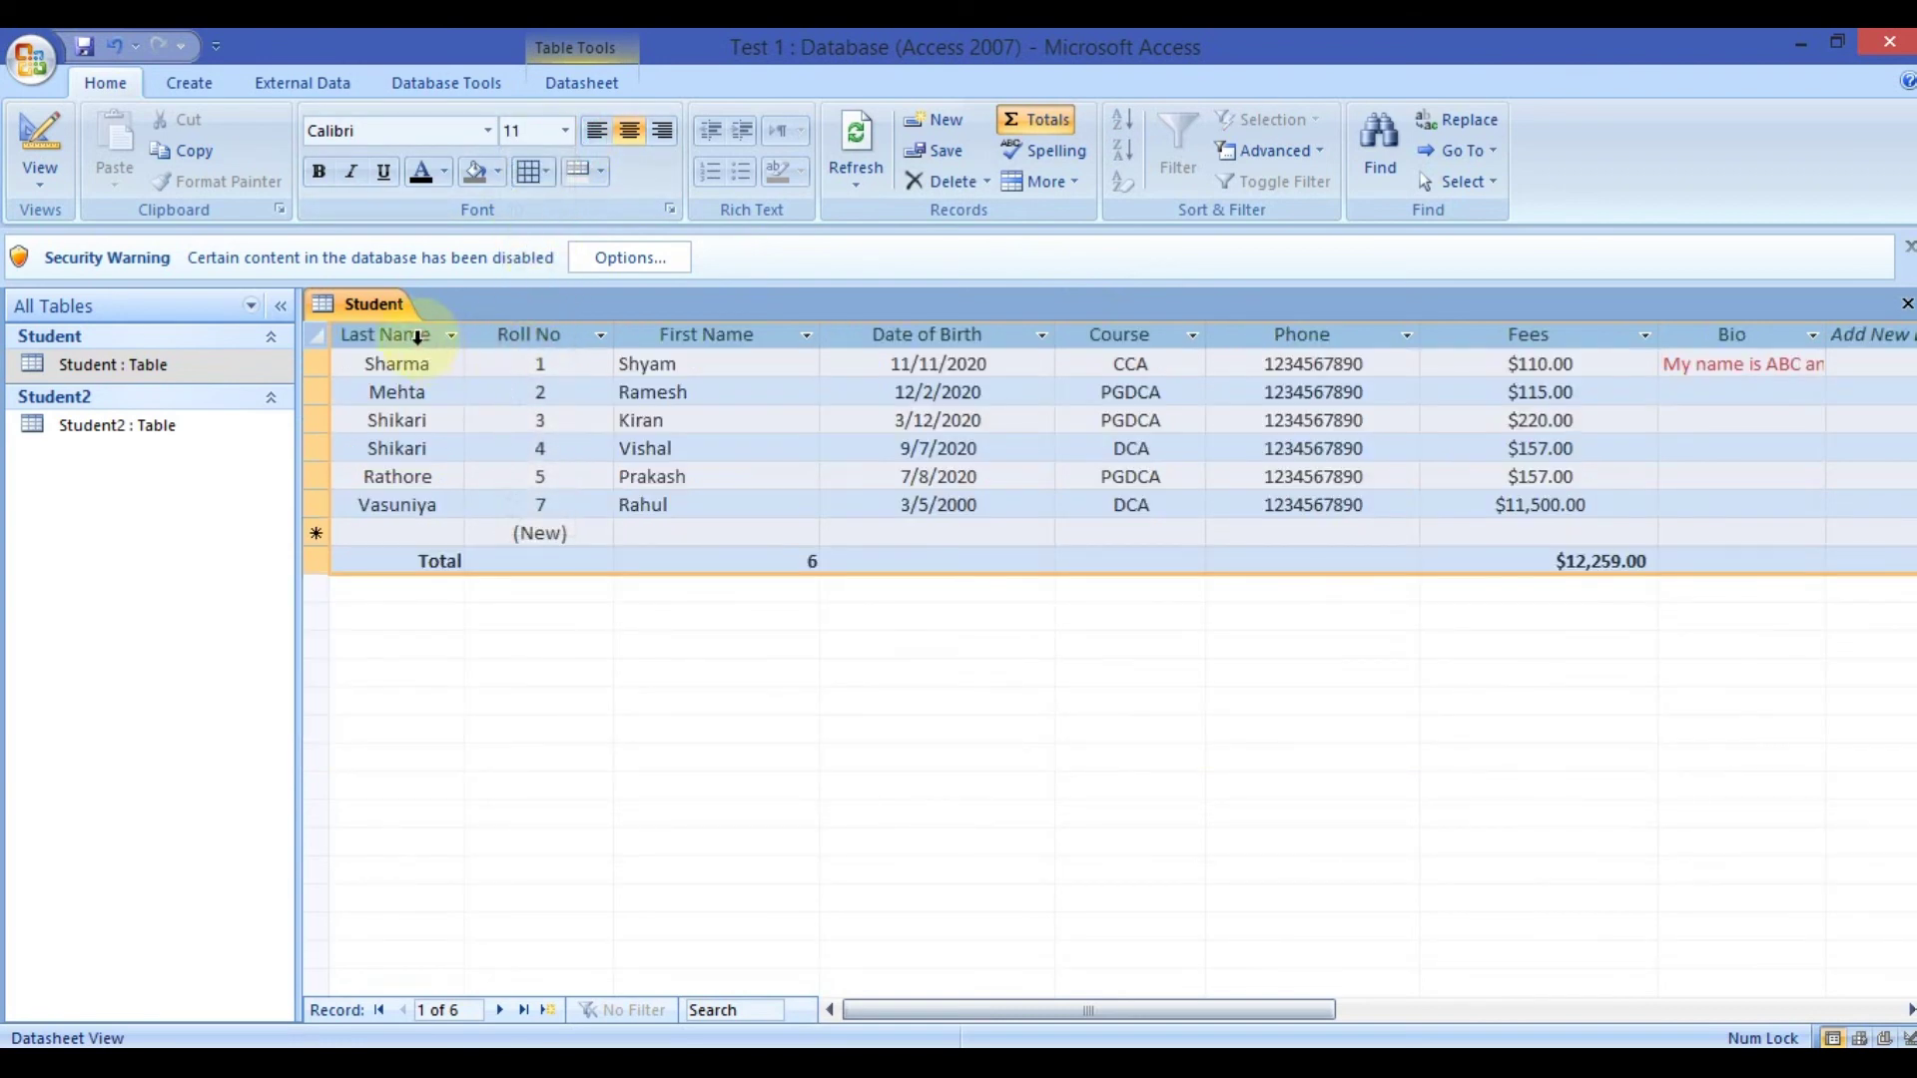
Select the entire Last Name column and review the additional record commands without applying any.
click(398, 391)
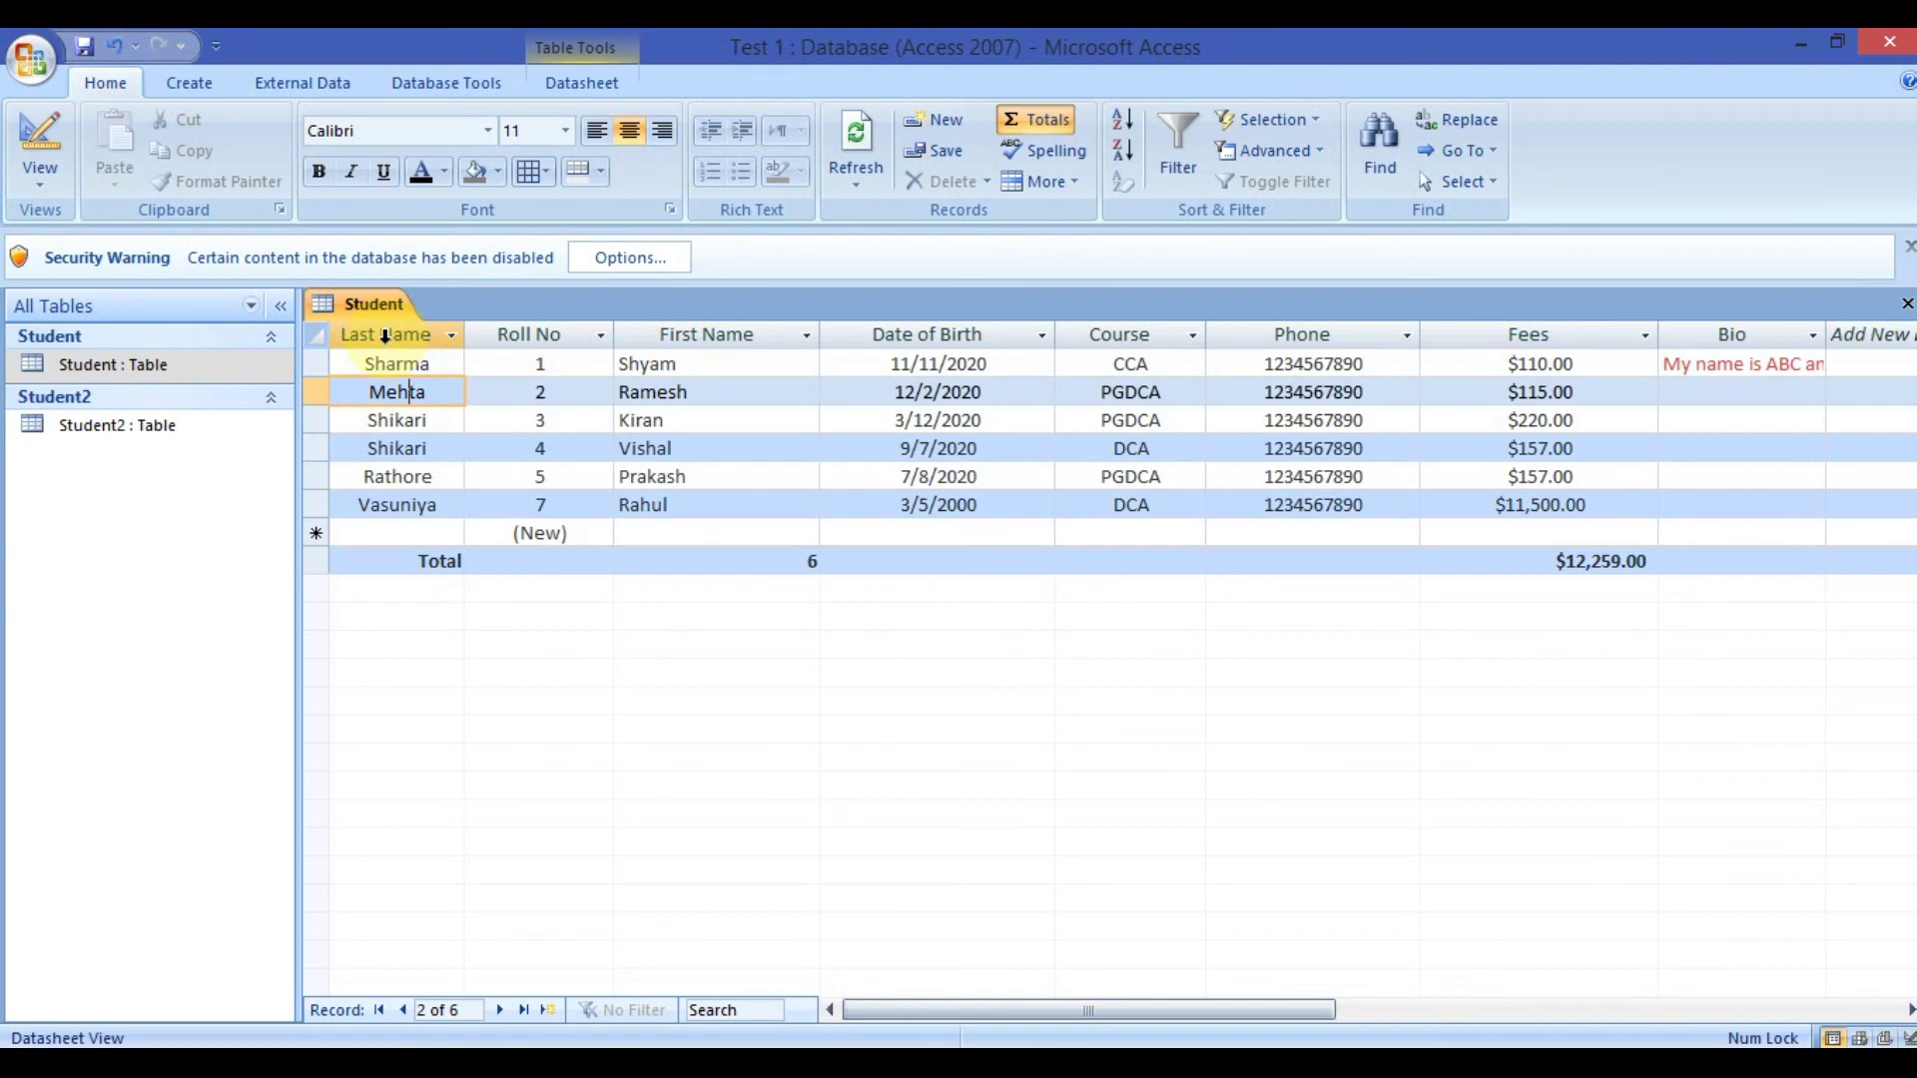
click(386, 334)
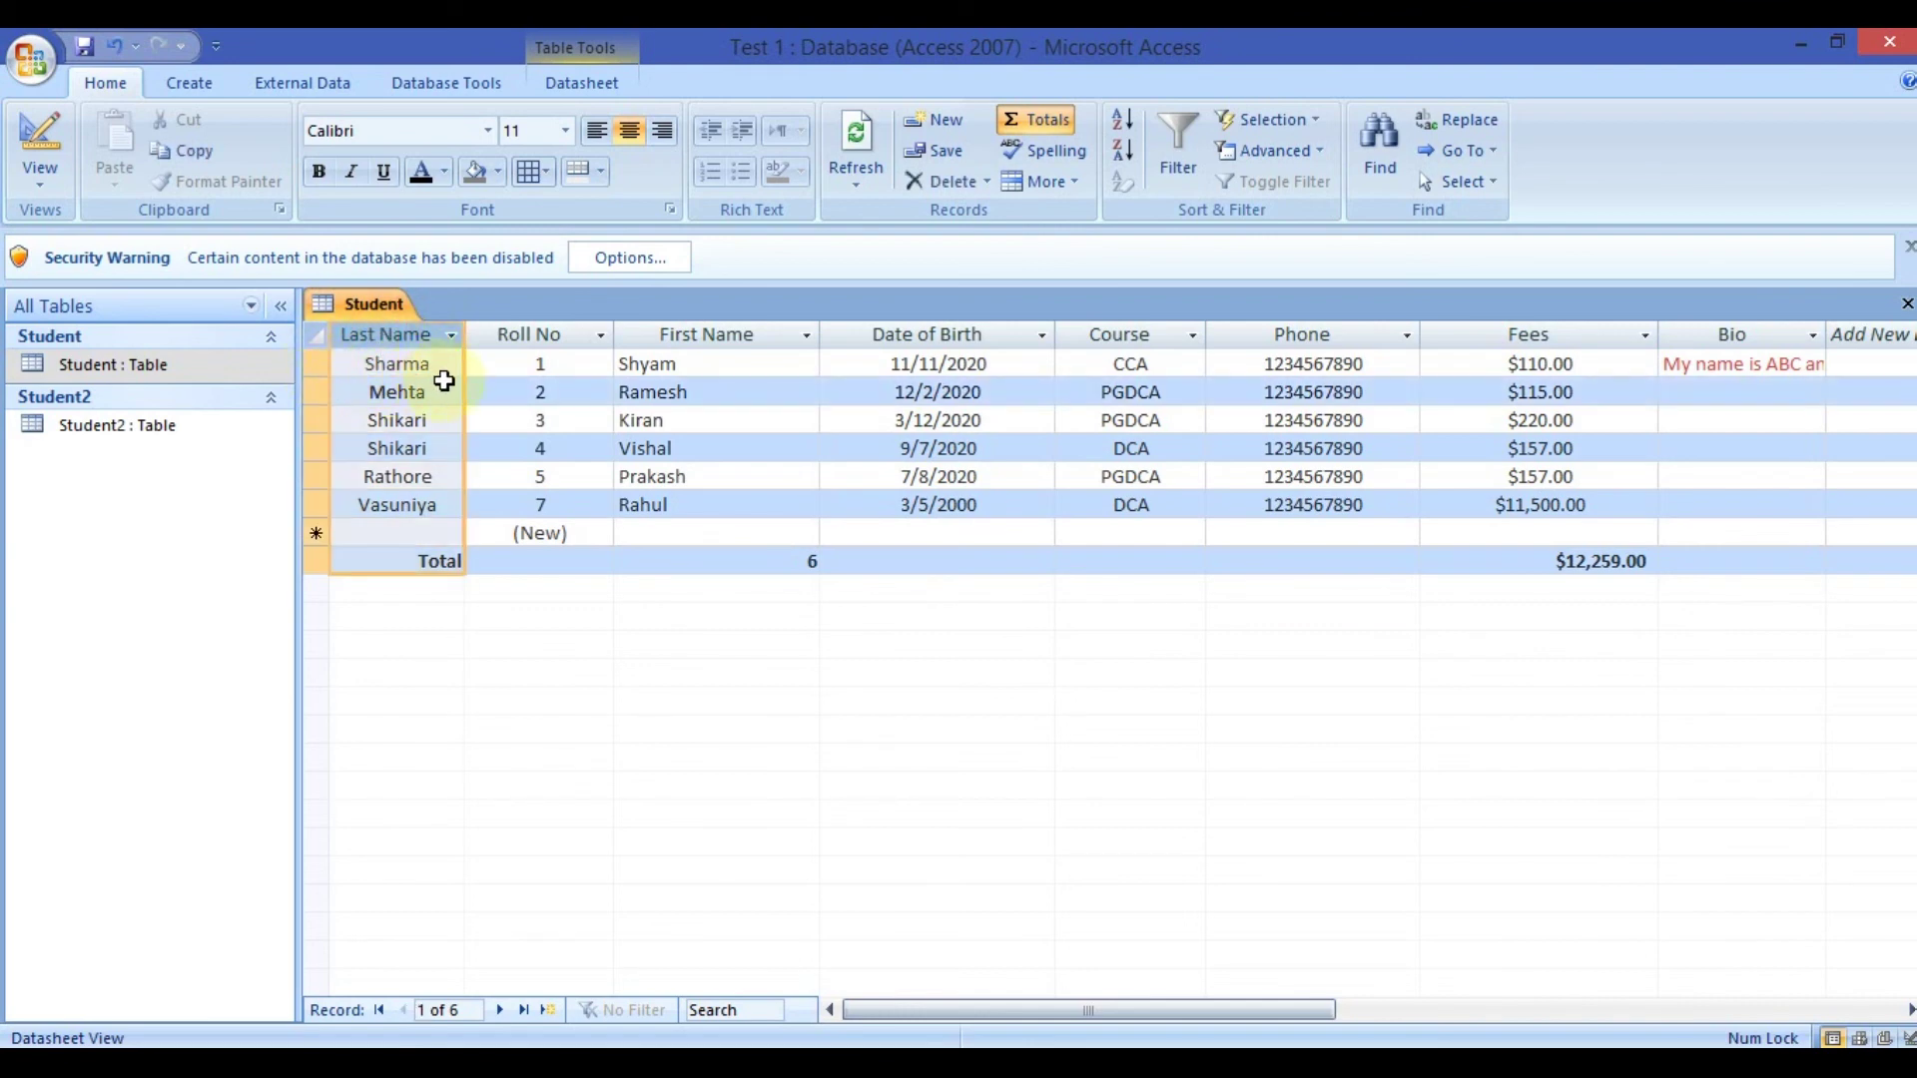
click(1043, 182)
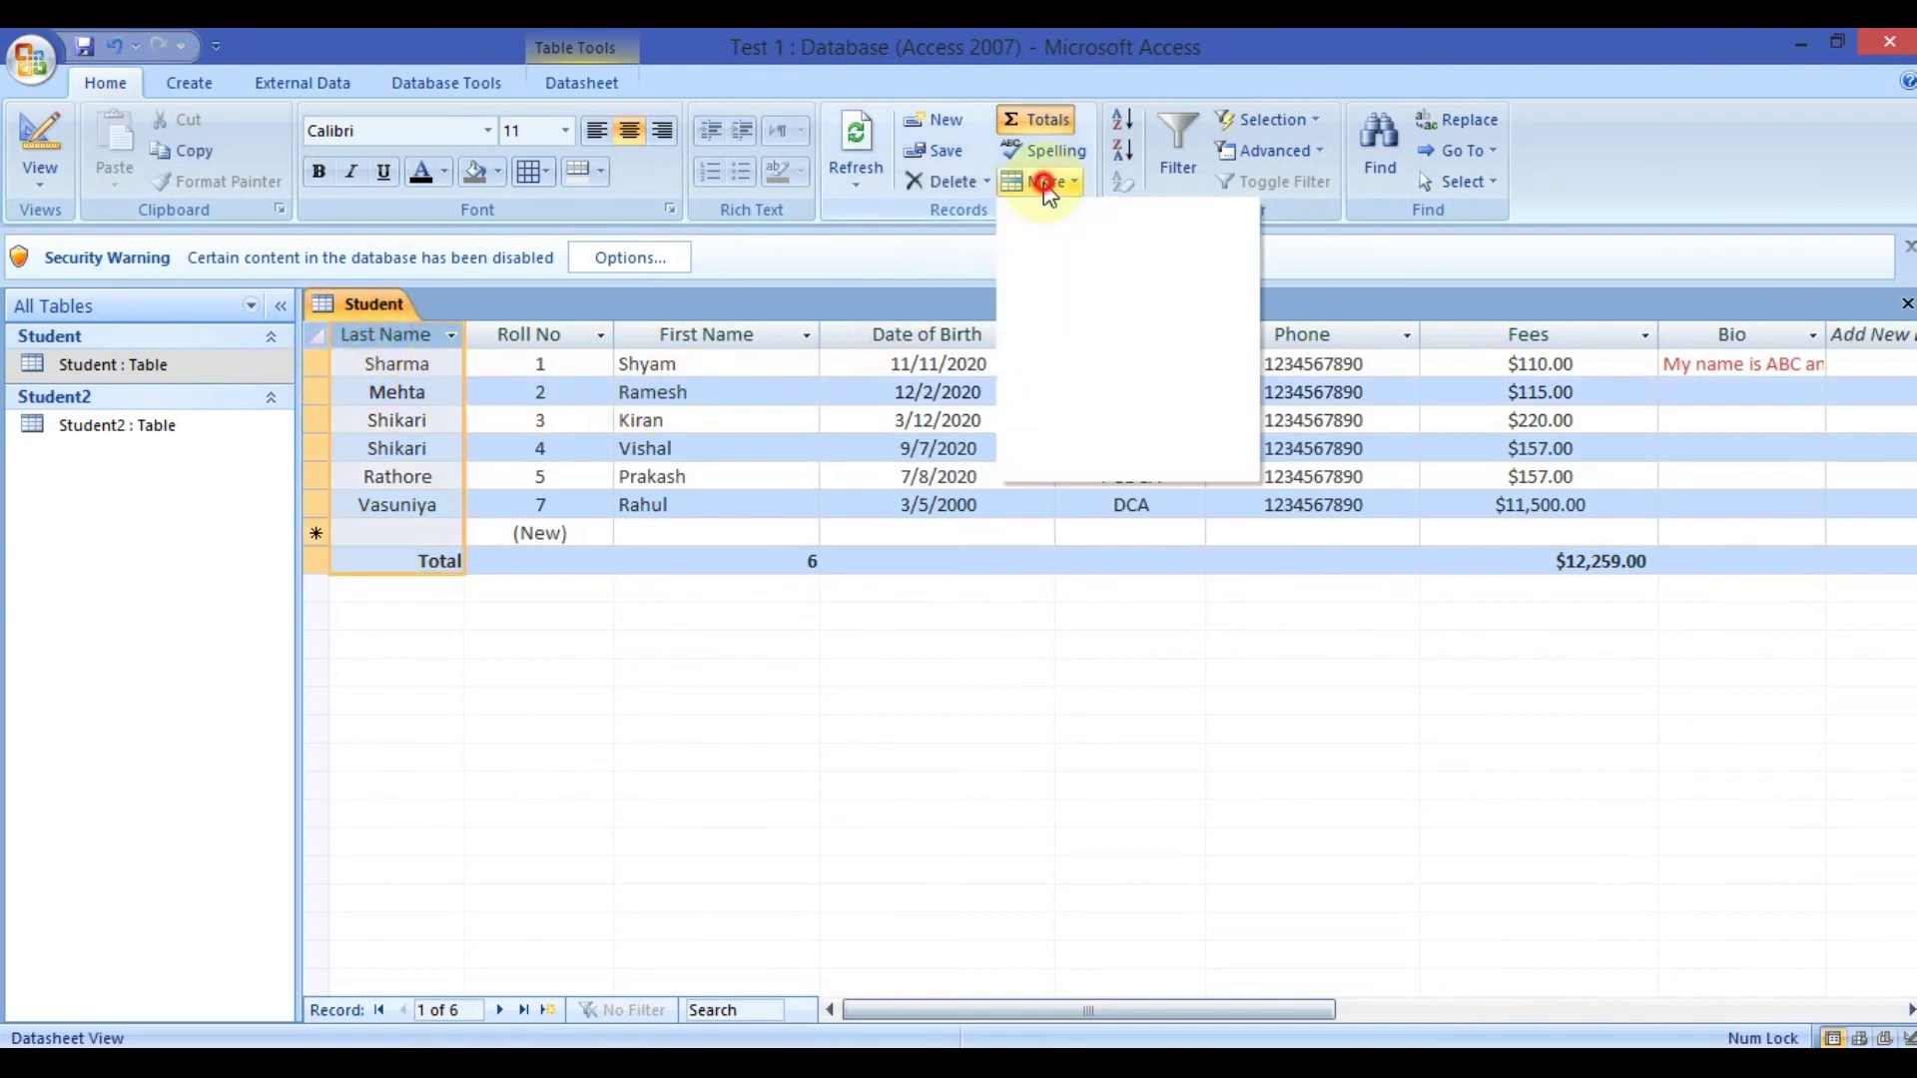
click(811, 484)
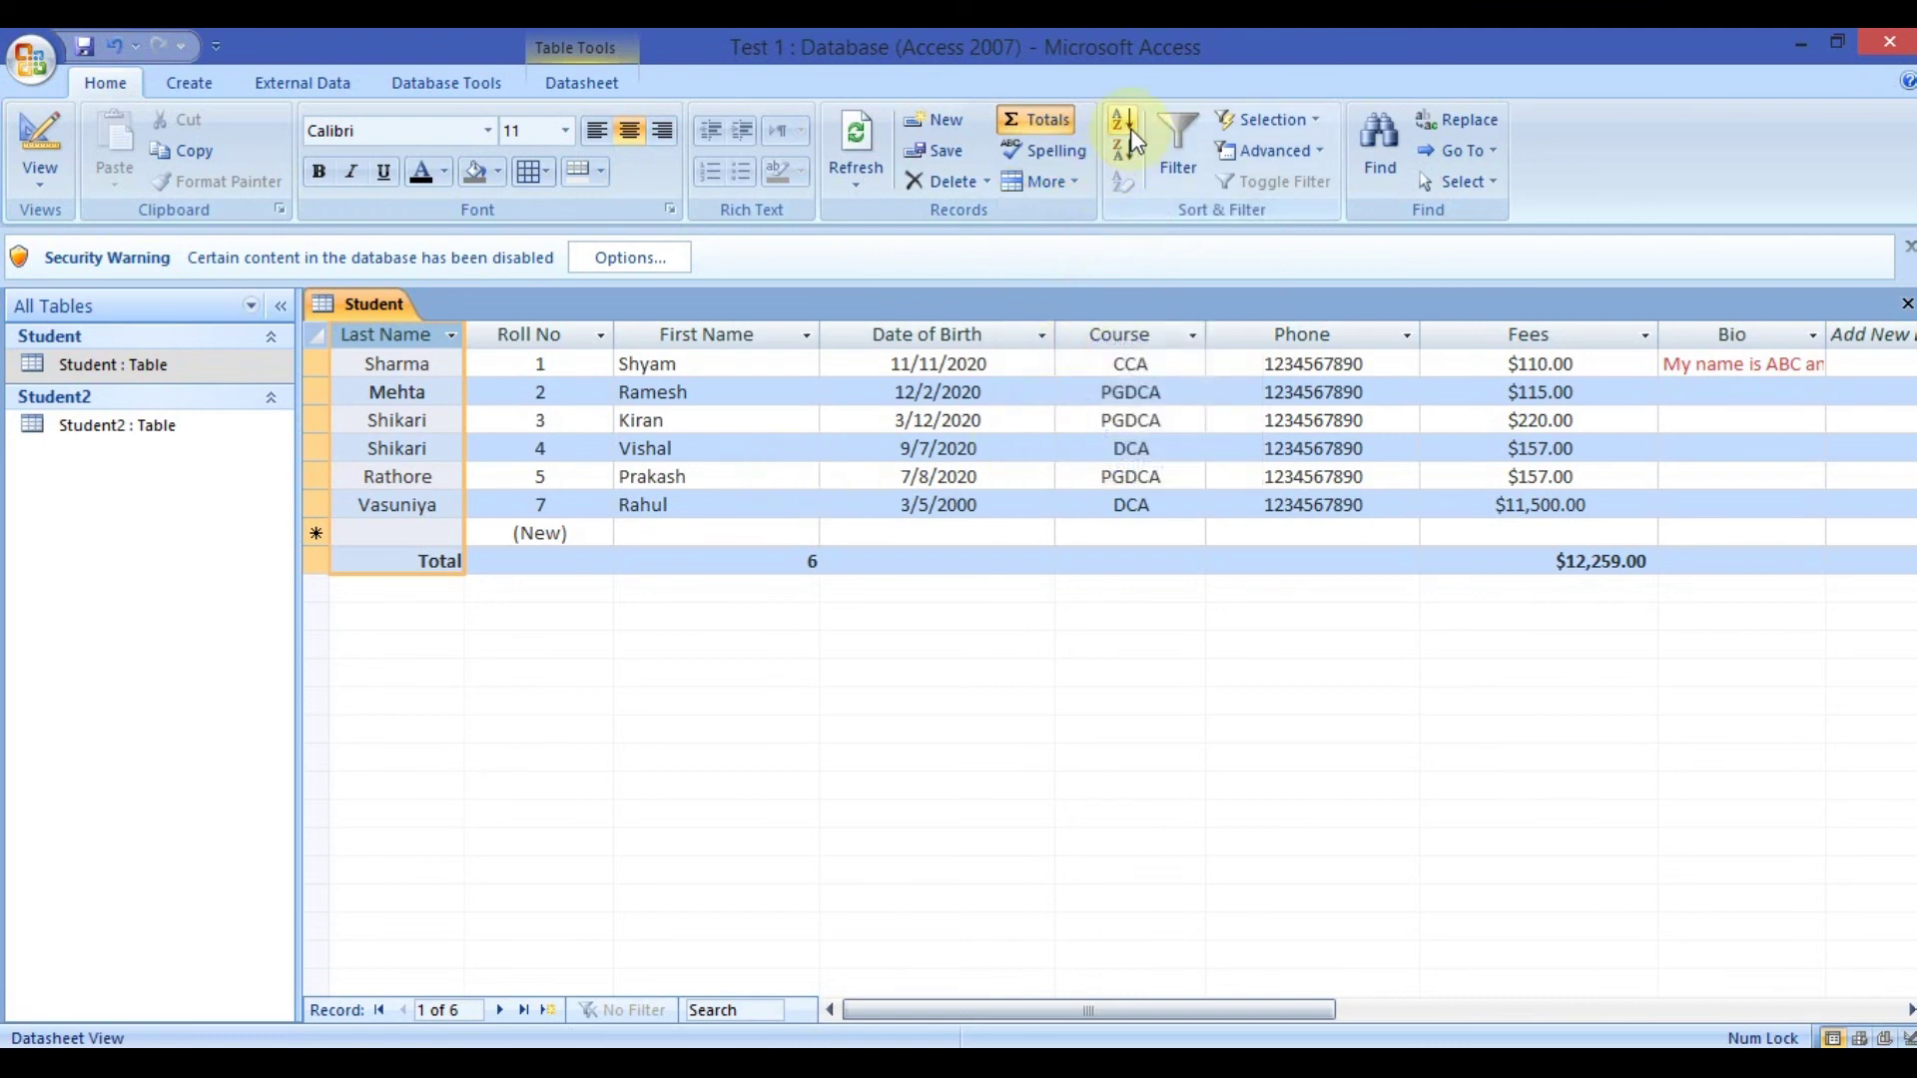